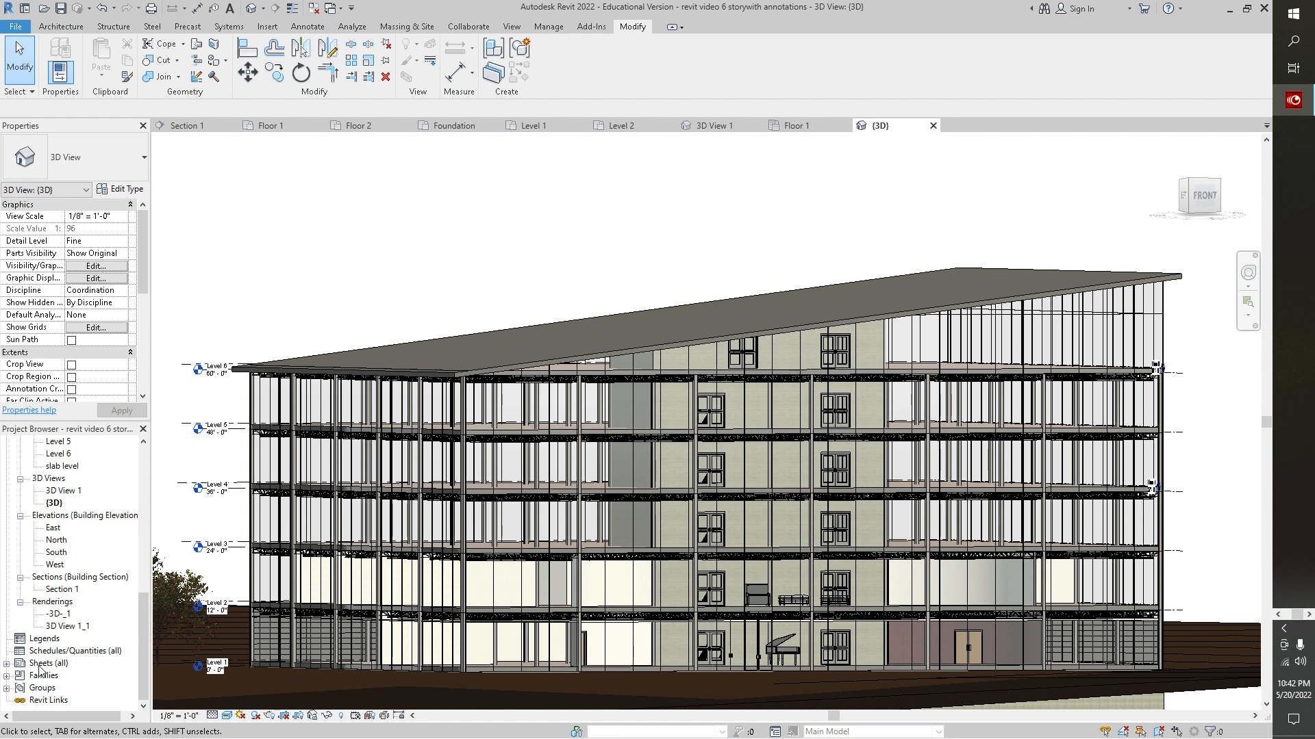
- Expand the Sheets category in the Project Browser and select it
{"action": "left_click", "coordinate": [6, 663]}
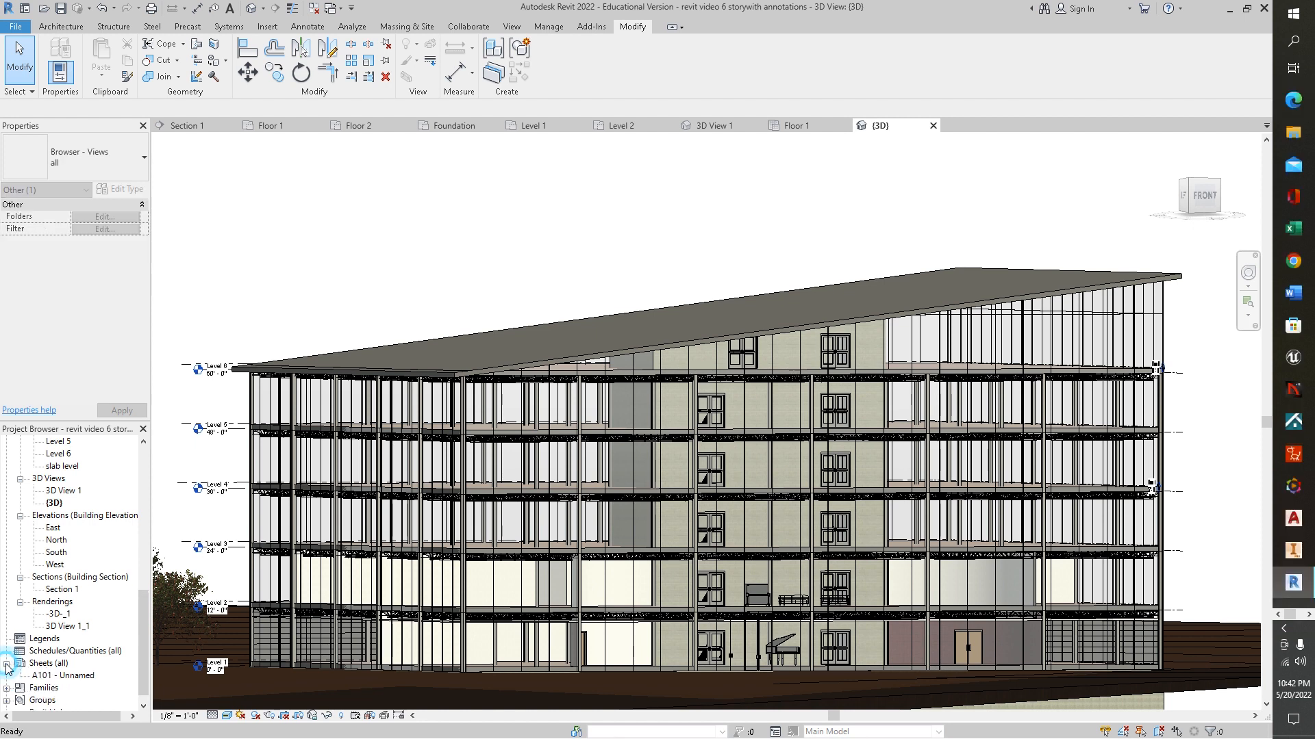
{"action": "left_click", "coordinate": [42, 664]}
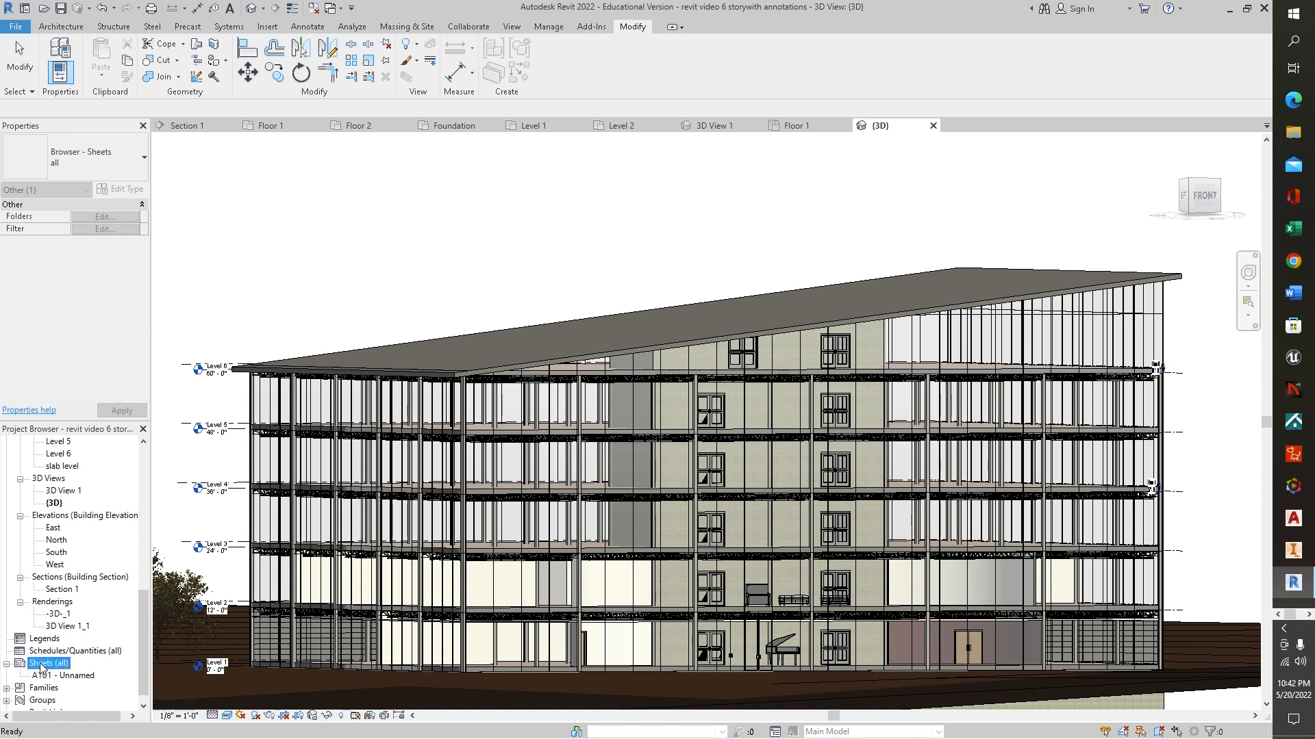
{"action": "right_click", "coordinate": [42, 666]}
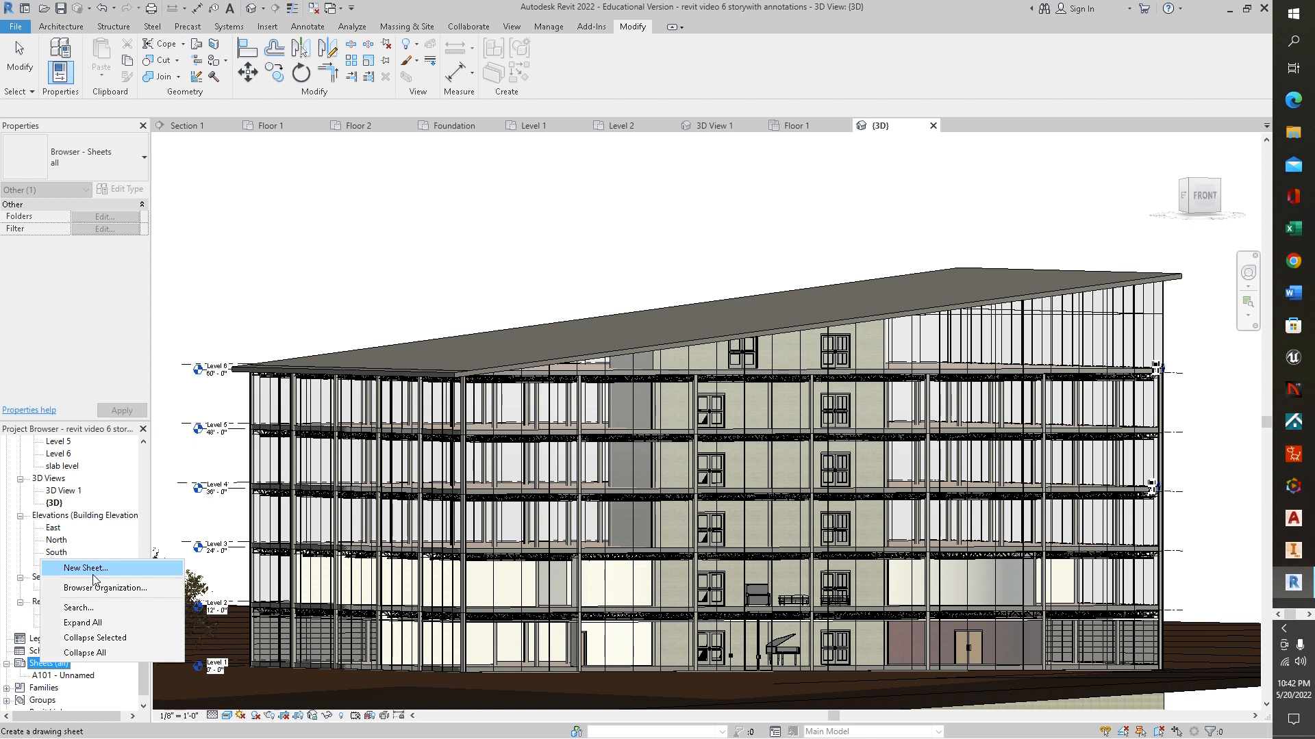
{"action": "left_click", "coordinate": [86, 610]}
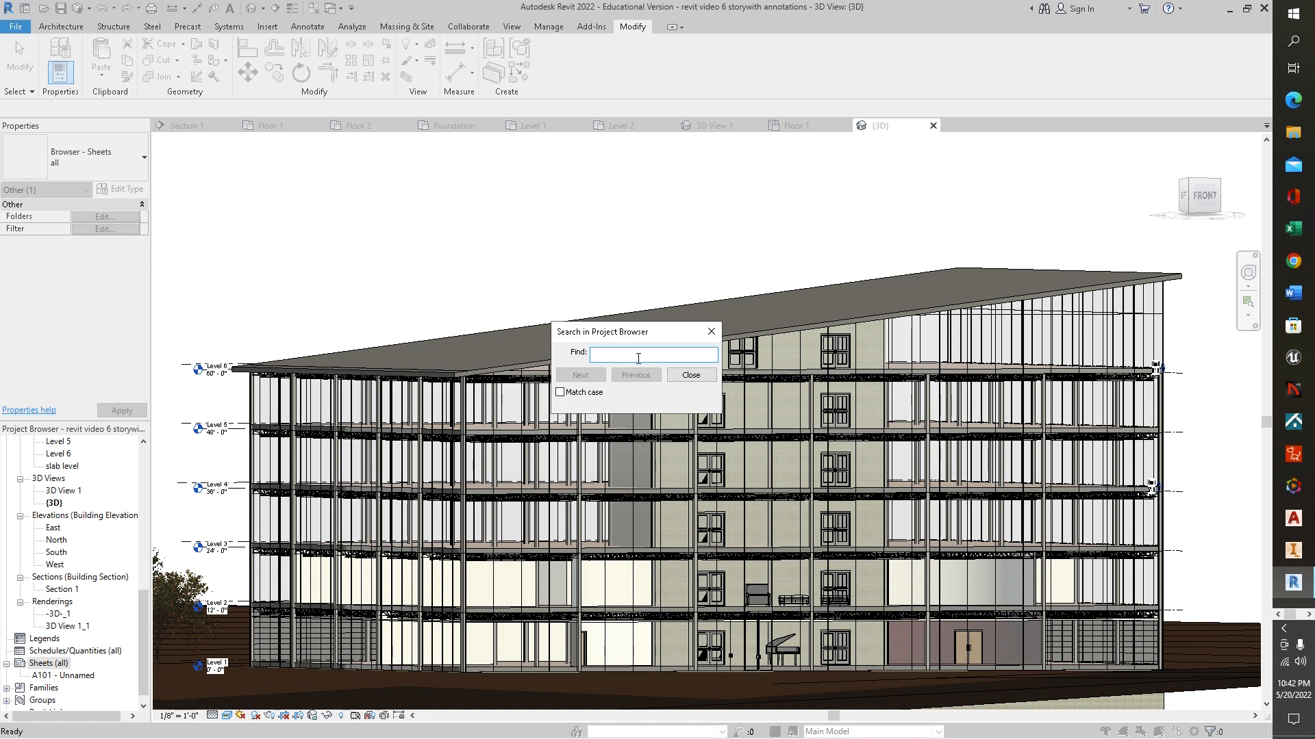
{"action": "left_click", "coordinate": [712, 335]}
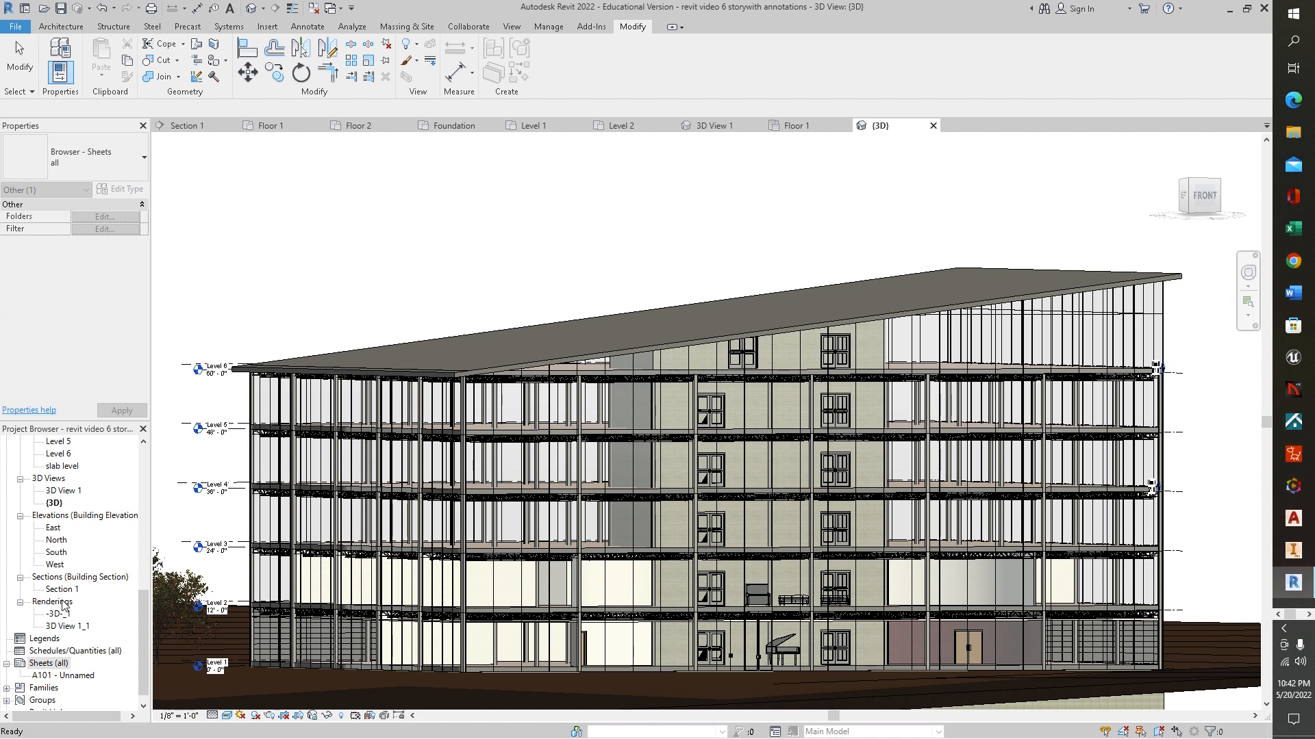
- Start creating a new sheet from the Sheets category
{"action": "right_click", "coordinate": [48, 664]}
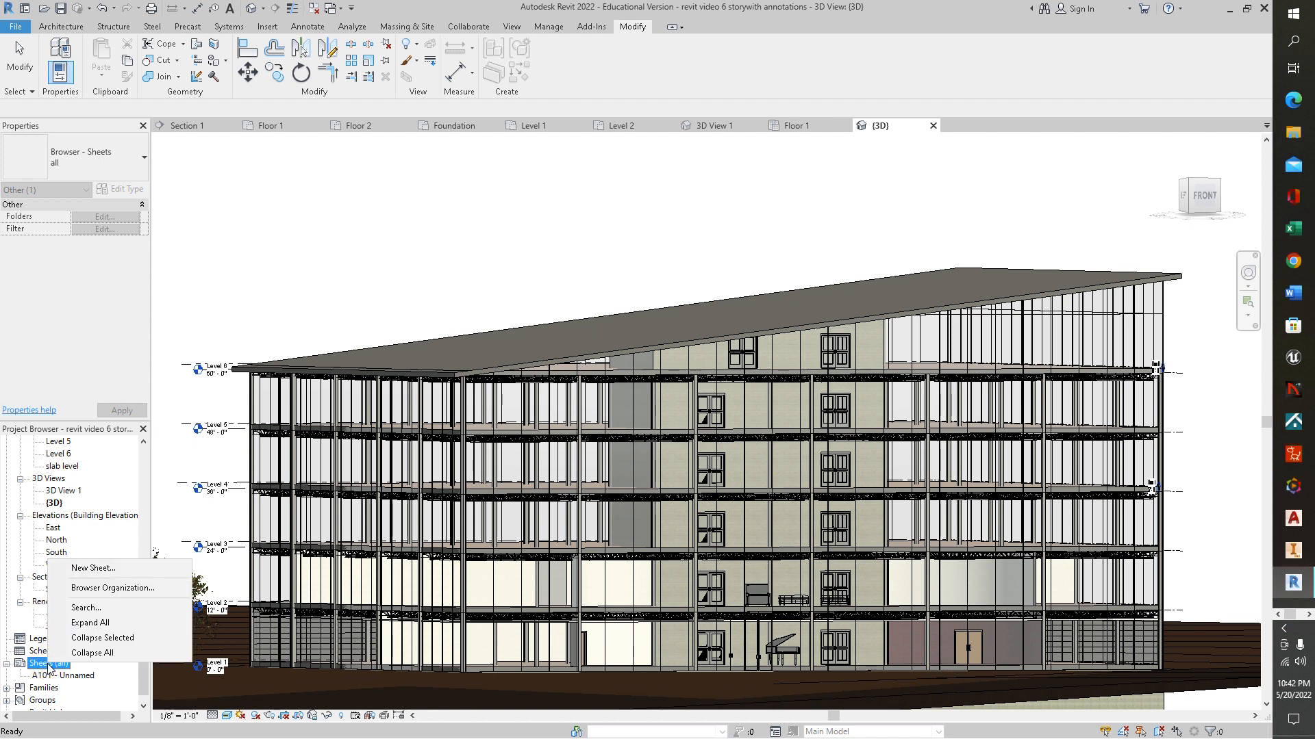
{"action": "left_click", "coordinate": [115, 569]}
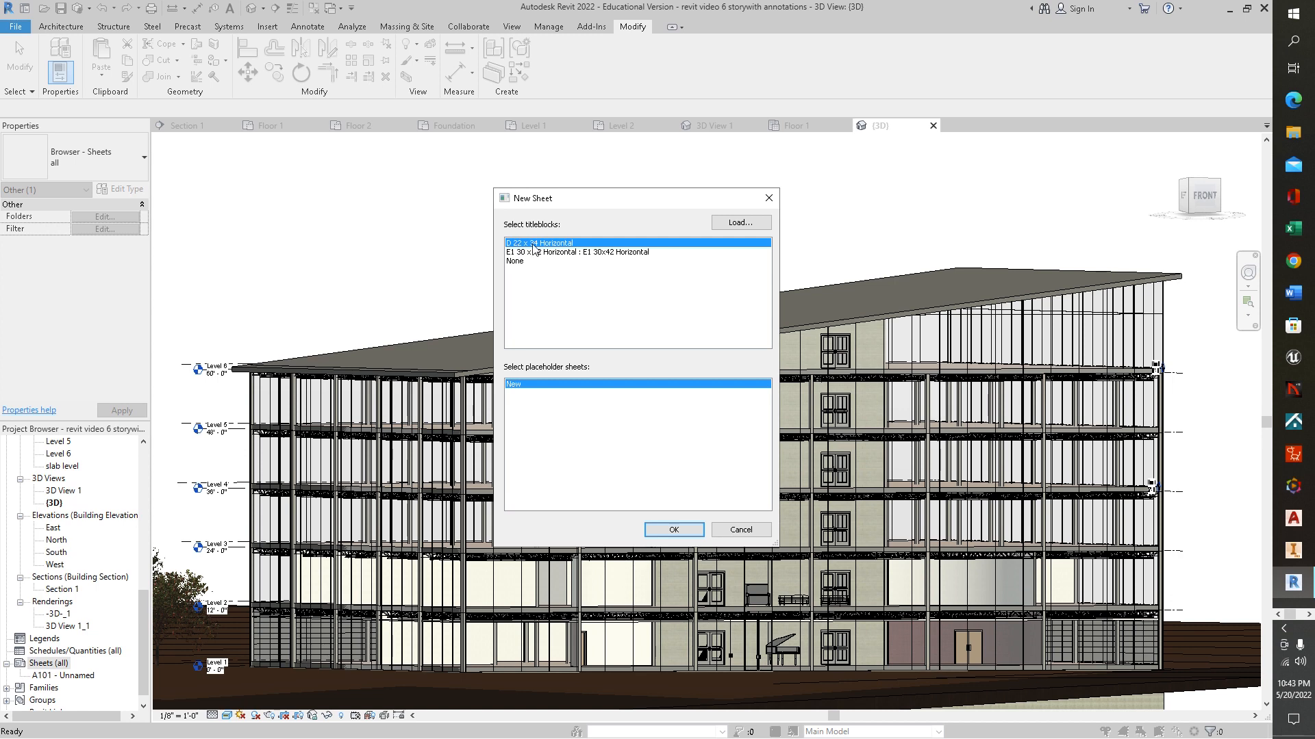
- Browse the English-Imperial library's Titleblocks folder for available title block families without loading one
{"action": "left_click", "coordinate": [744, 223]}
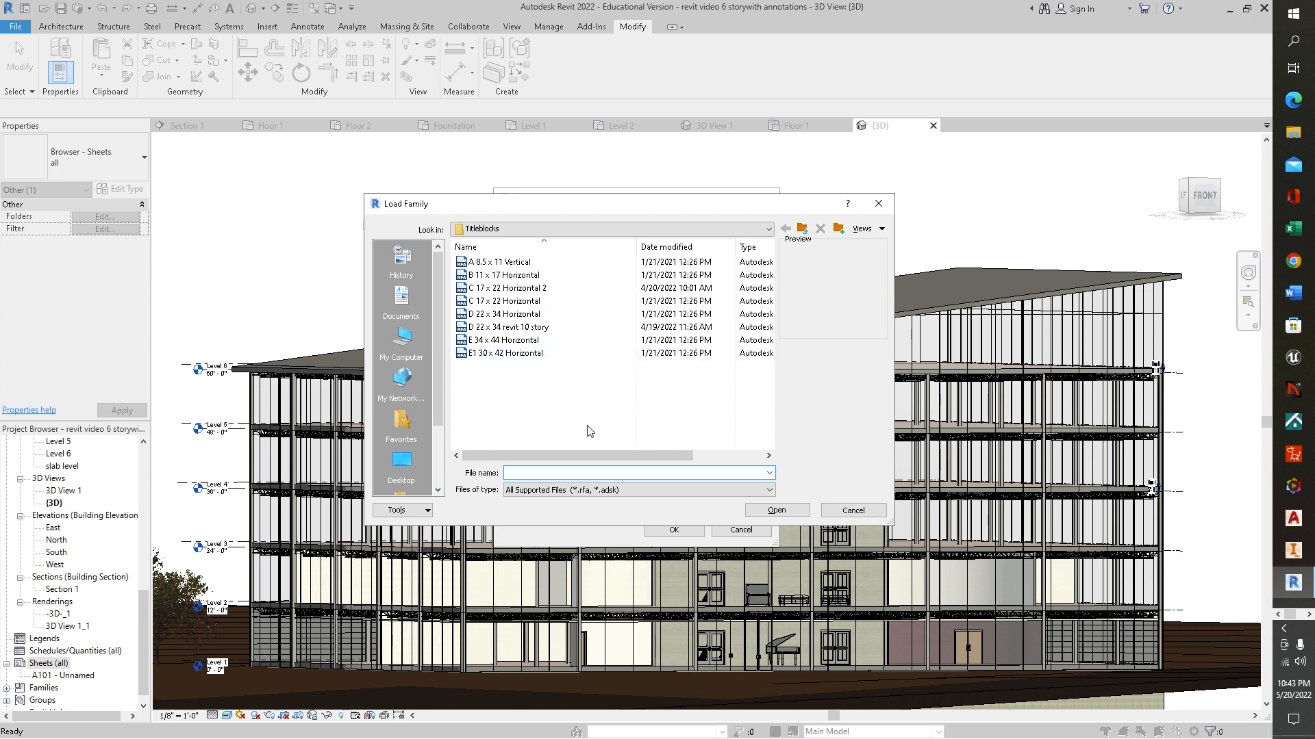
{"action": "left_click", "coordinate": [802, 228]}
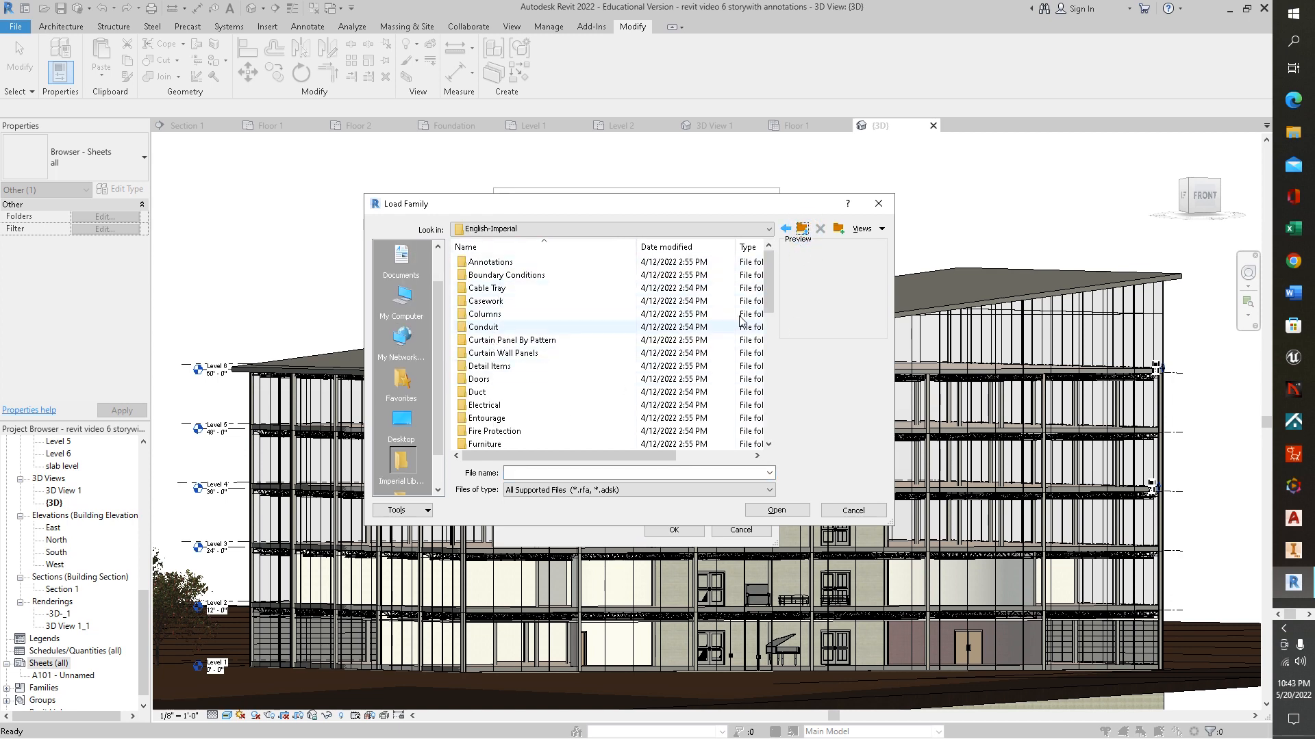
{"action": "left_click_drag", "start_coordinate": [768, 283], "coordinate": [767, 414]}
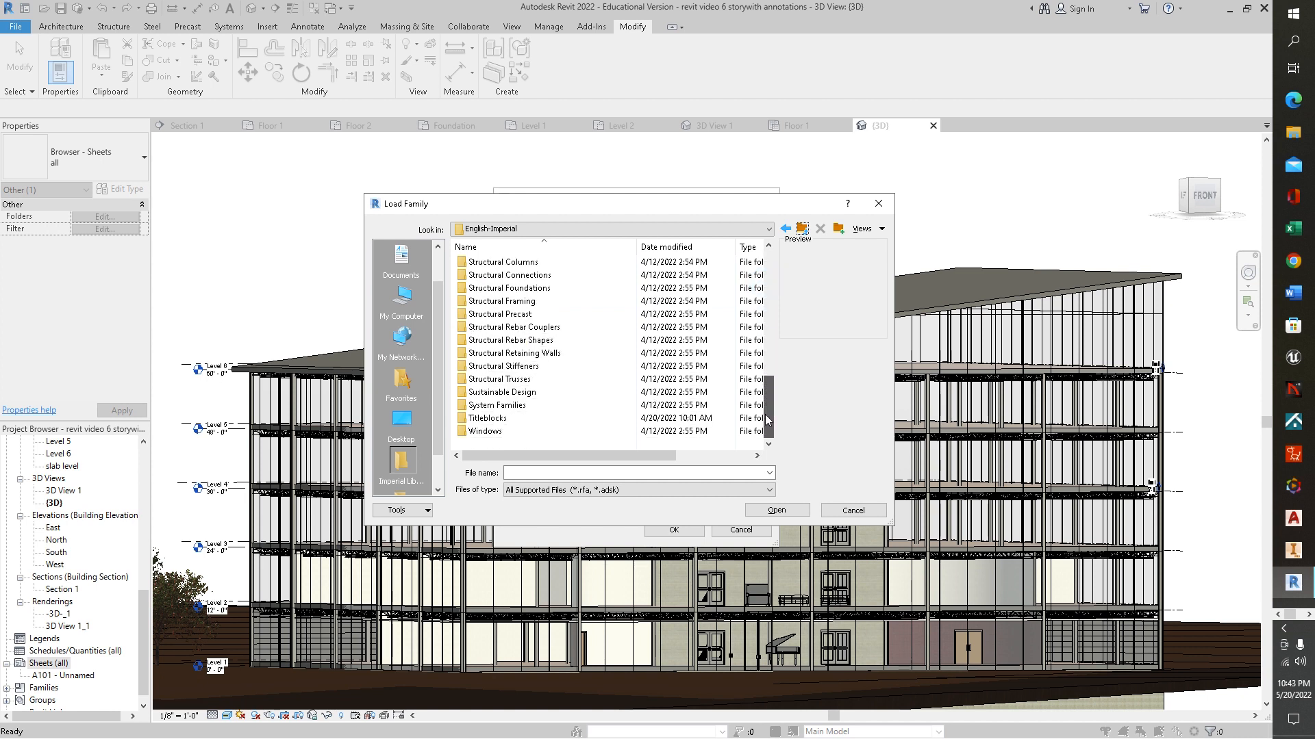
{"action": "double_click", "coordinate": [463, 419]}
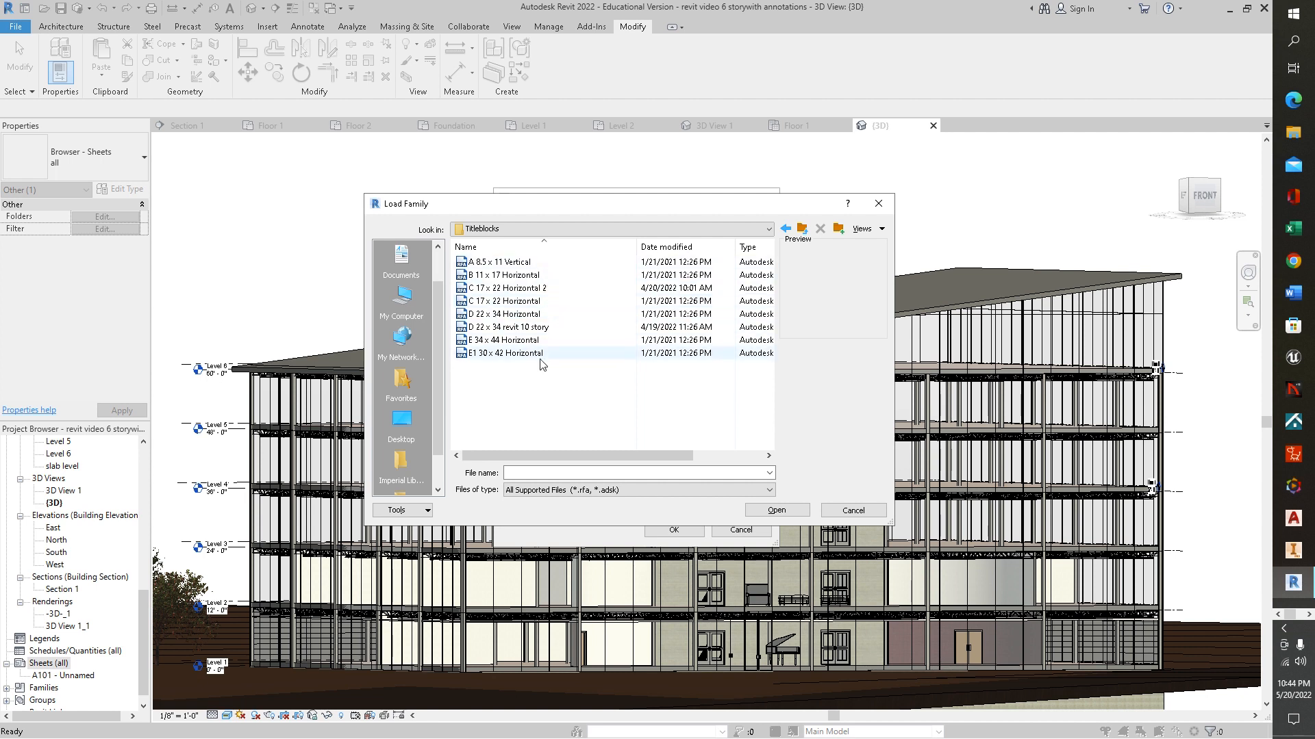
{"action": "left_click", "coordinate": [878, 203]}
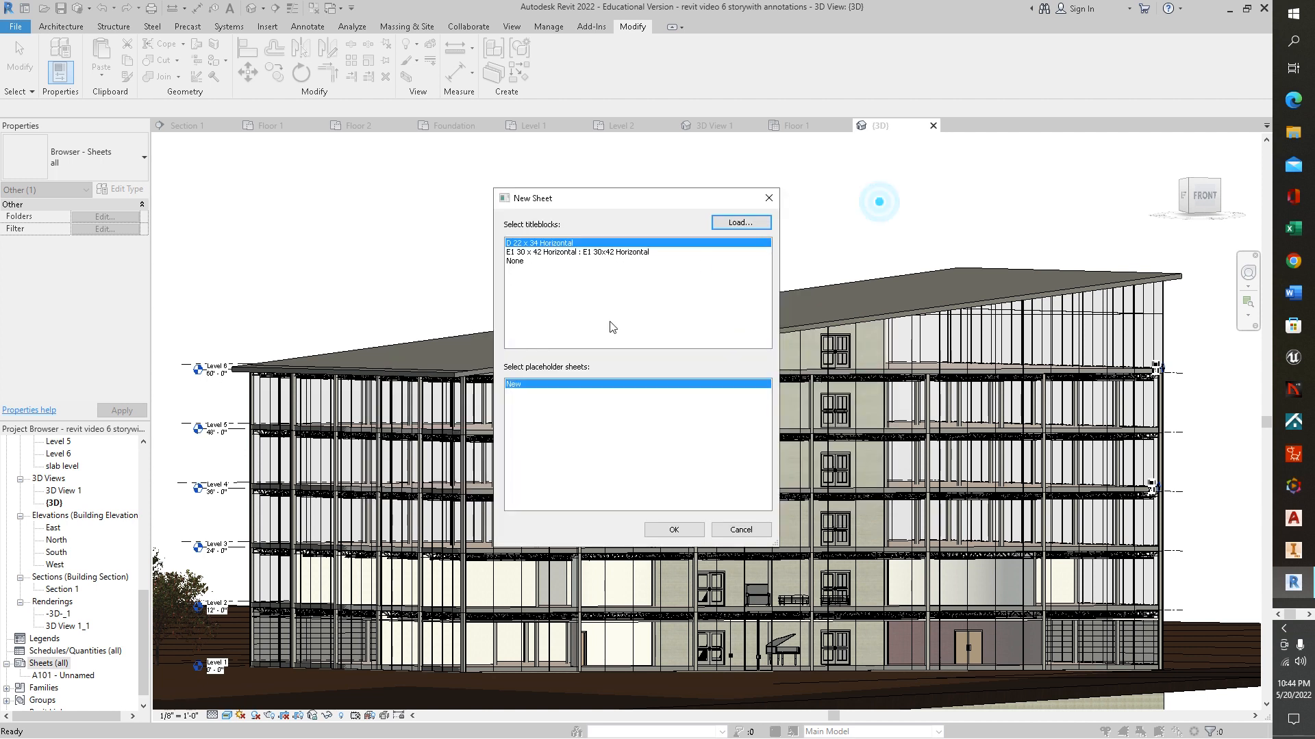
- Create the new sheet with the D 22 x 34 Horizontal title block
{"action": "left_click", "coordinate": [527, 244]}
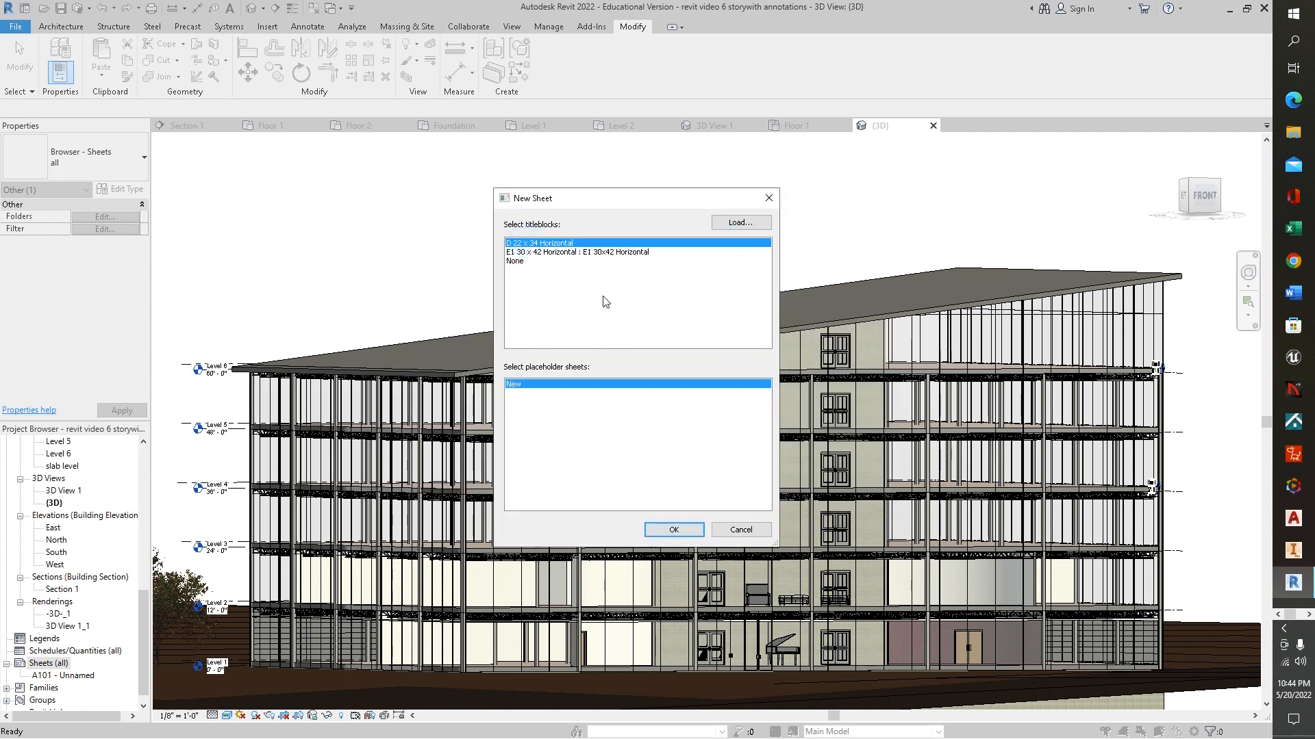
{"action": "left_click", "coordinate": [674, 530]}
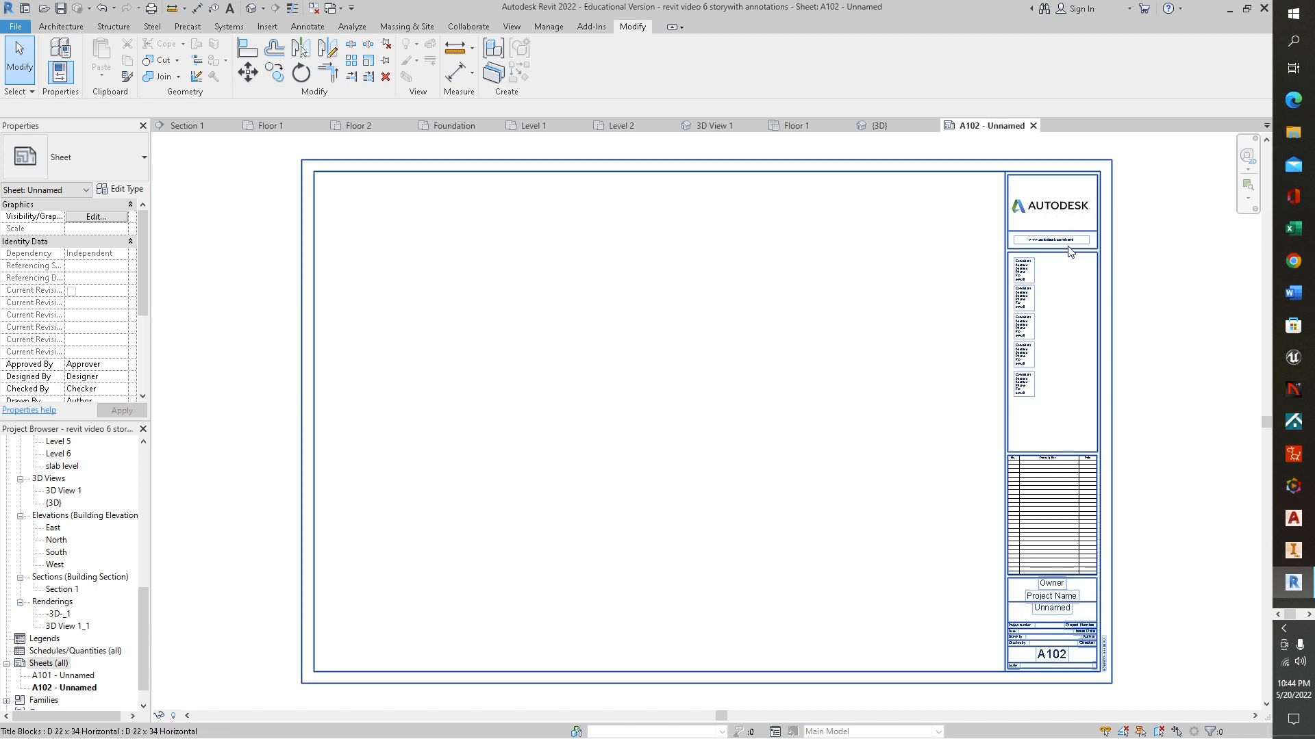
- Review the new sheet's title block and set the sheet's Approved By property to "me"
{"action": "scroll", "coordinate": [1072, 251], "scroll_direction": "up", "scroll_amount": 4}
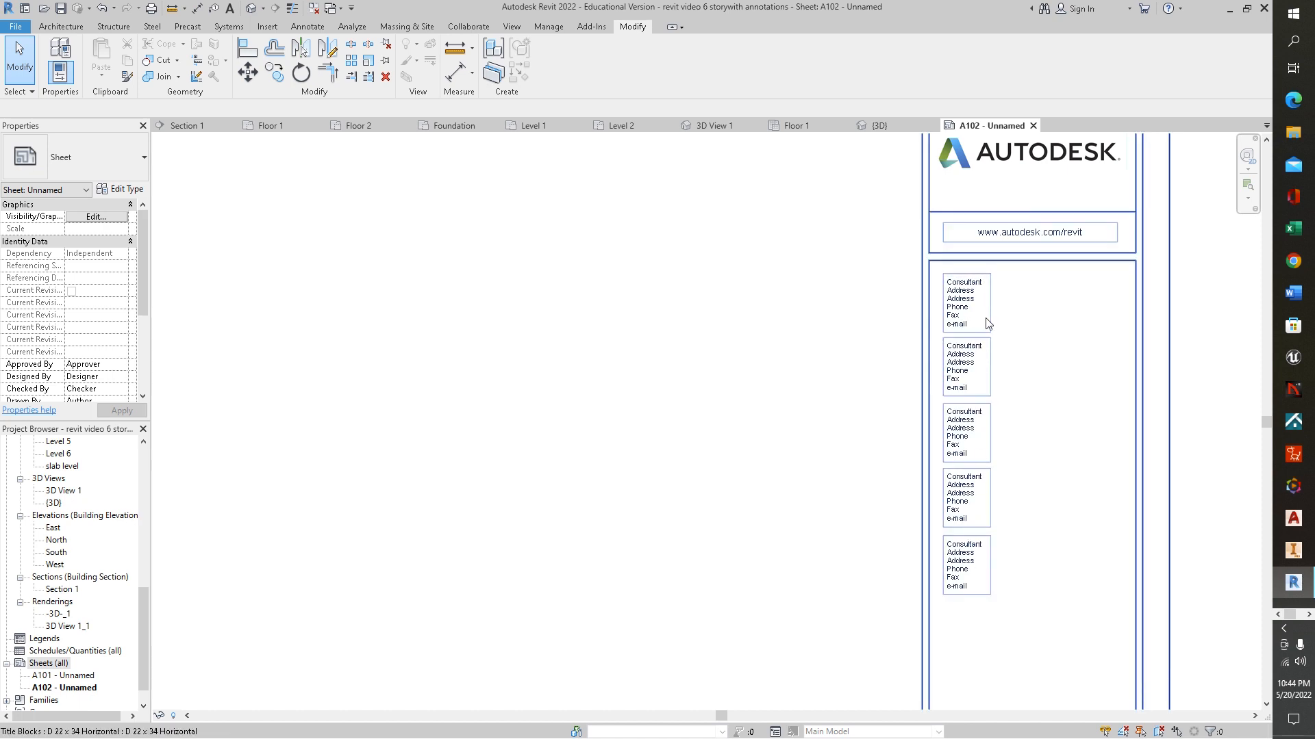
{"action": "scroll", "coordinate": [1041, 281], "scroll_direction": "down", "scroll_amount": 4}
{"action": "scroll", "coordinate": [1027, 482], "scroll_direction": "up", "scroll_amount": 3}
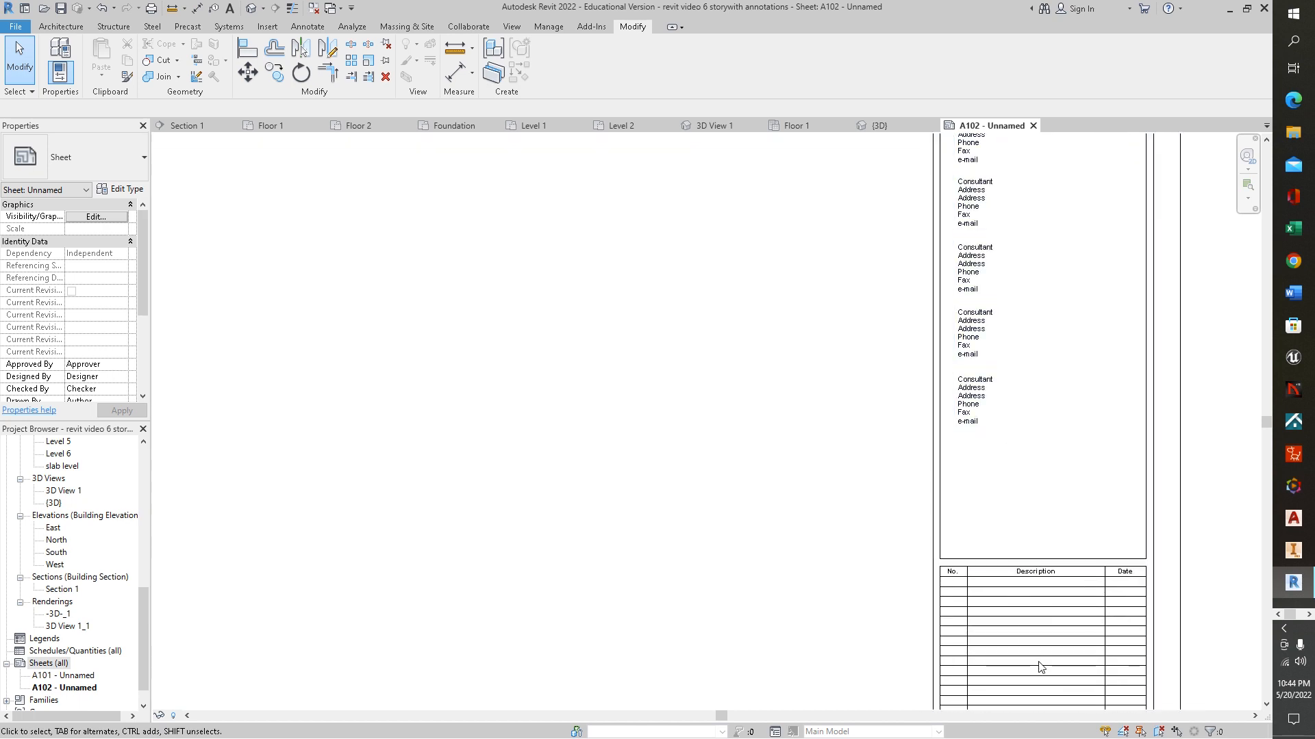
{"action": "scroll", "coordinate": [1039, 646], "scroll_direction": "up", "scroll_amount": 1}
{"action": "middle_click_drag", "start_coordinate": [1038, 646], "coordinate": [1011, 311]}
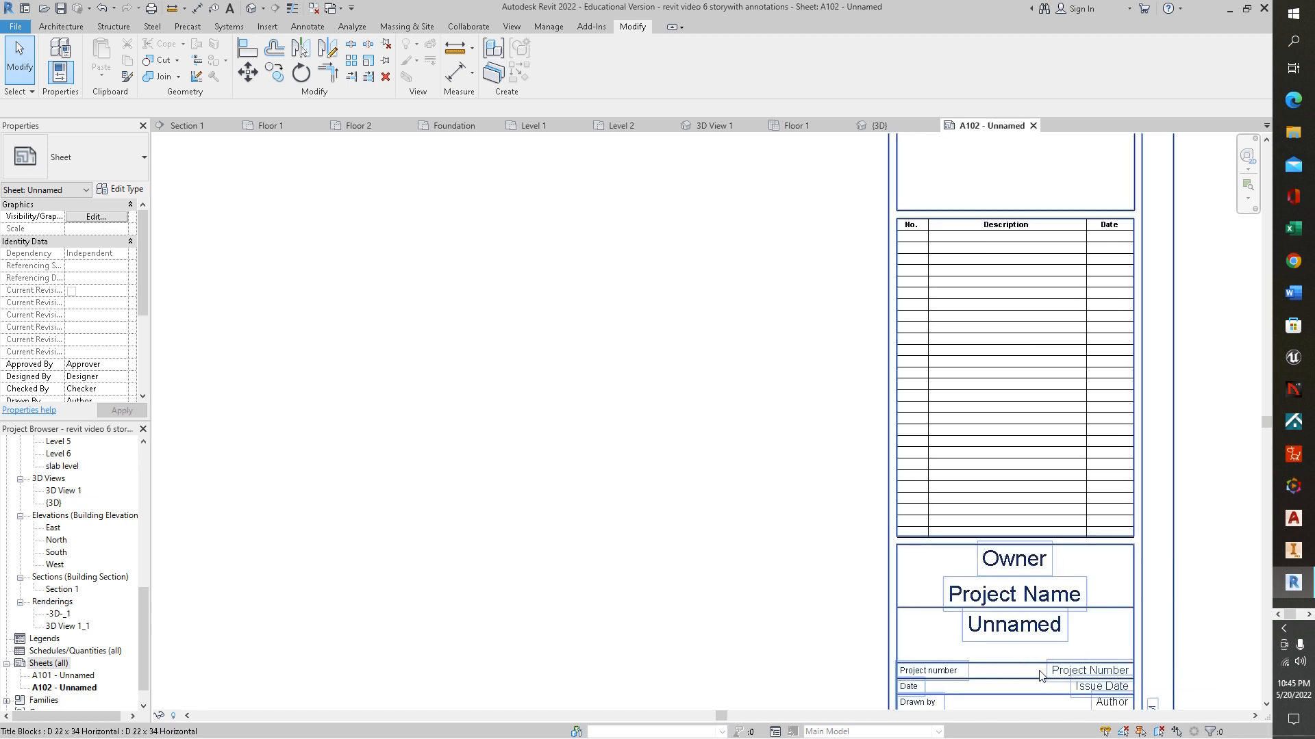
{"action": "middle_click_drag", "start_coordinate": [1058, 672], "coordinate": [1065, 542]}
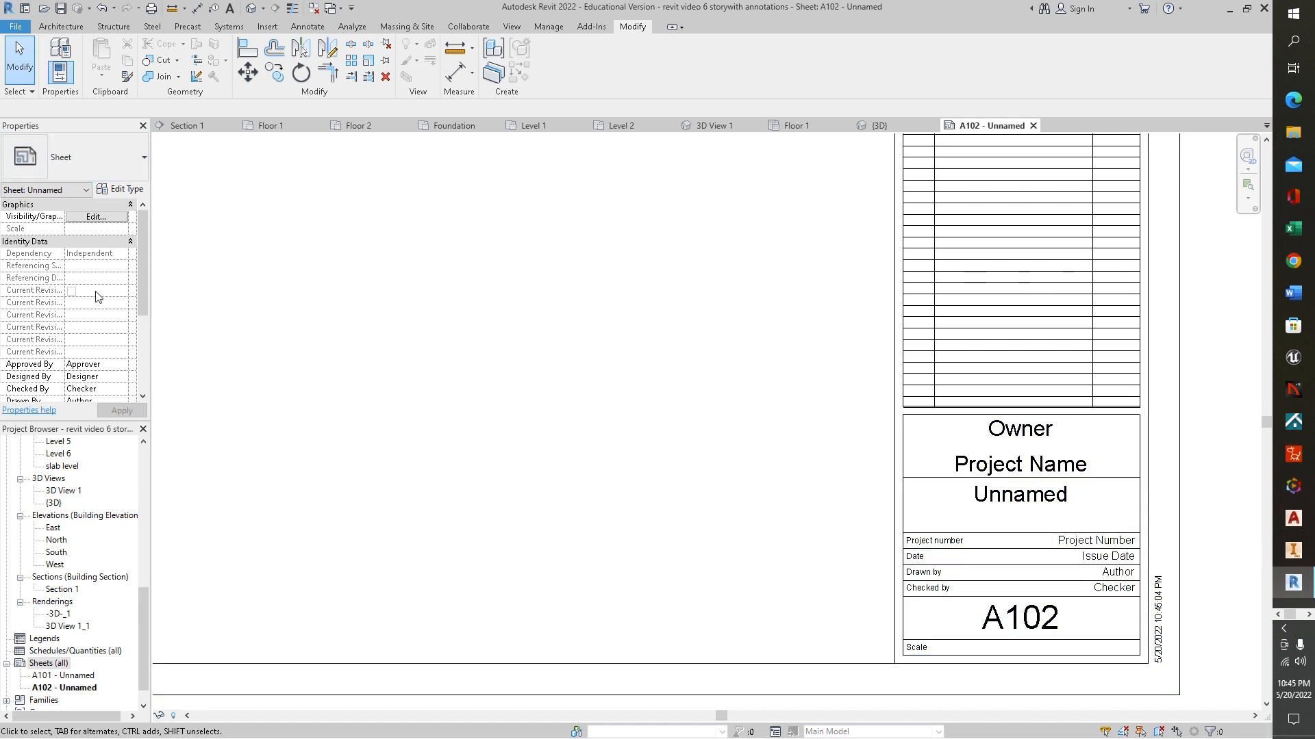
{"action": "left_click_drag", "start_coordinate": [139, 276], "coordinate": [147, 290]}
{"action": "left_click", "coordinate": [113, 327]}
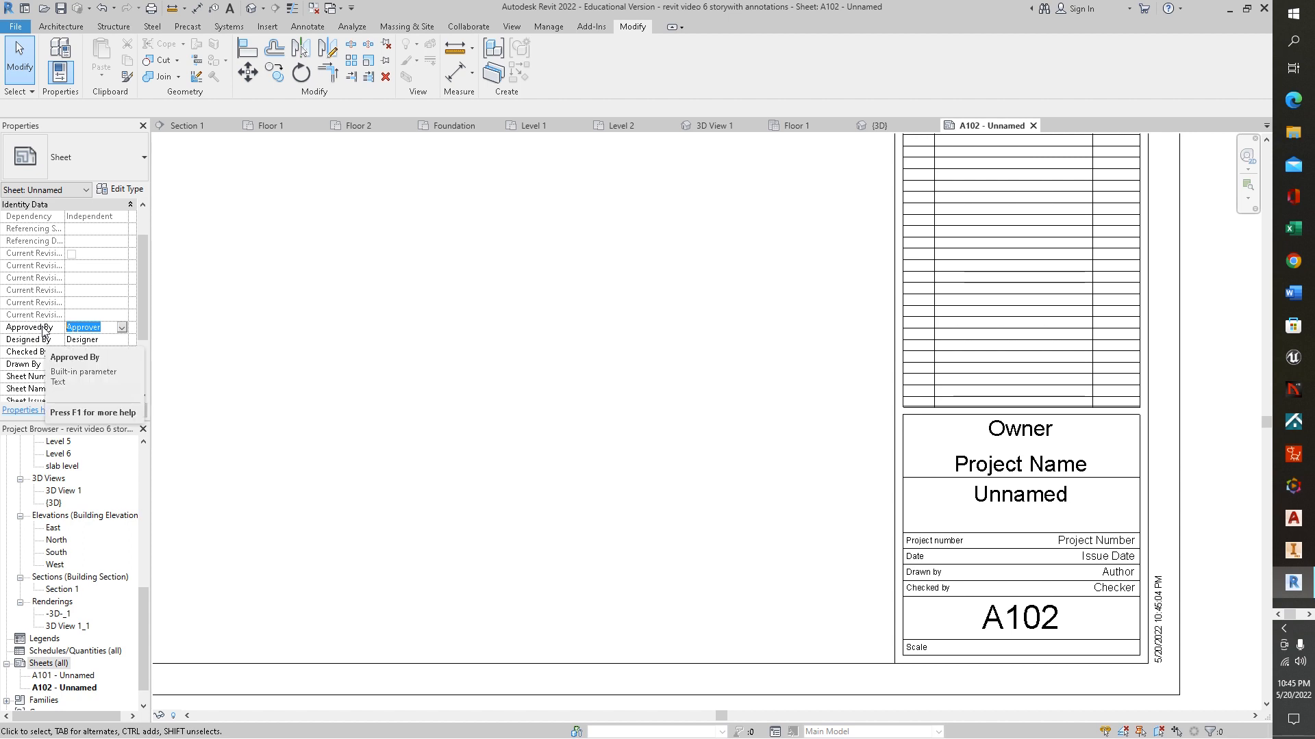
{"action": "type", "text": "me"}
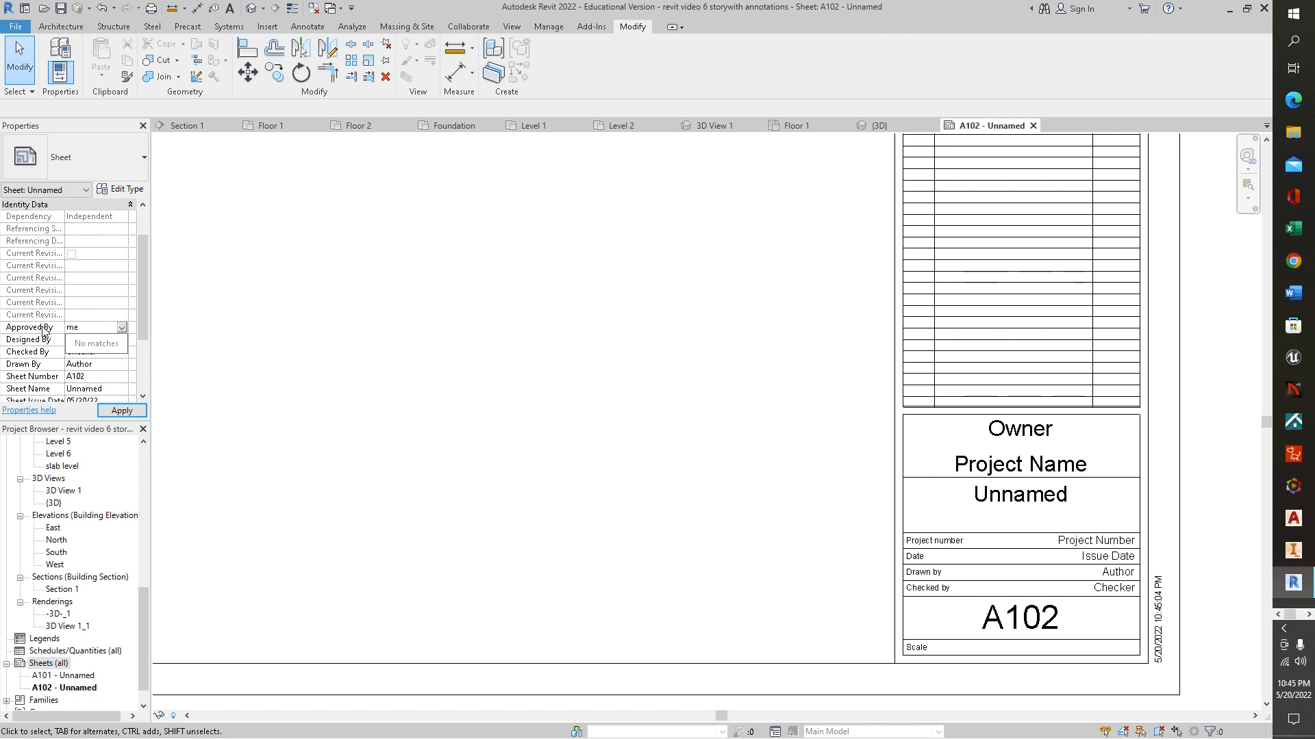
{"action": "left_click", "coordinate": [102, 329]}
- Set the sheet's Designed By property to "me"
{"action": "left_click", "coordinate": [109, 340]}
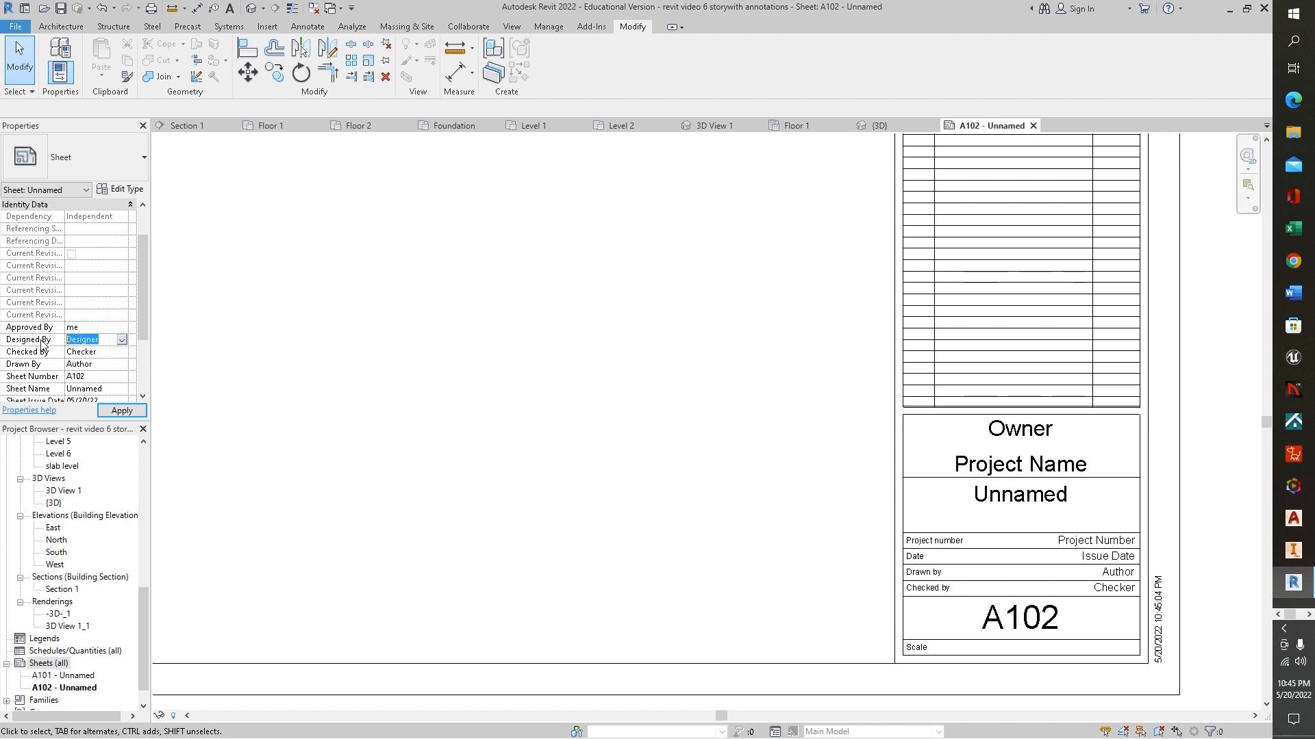
{"action": "type", "text": "m e"}
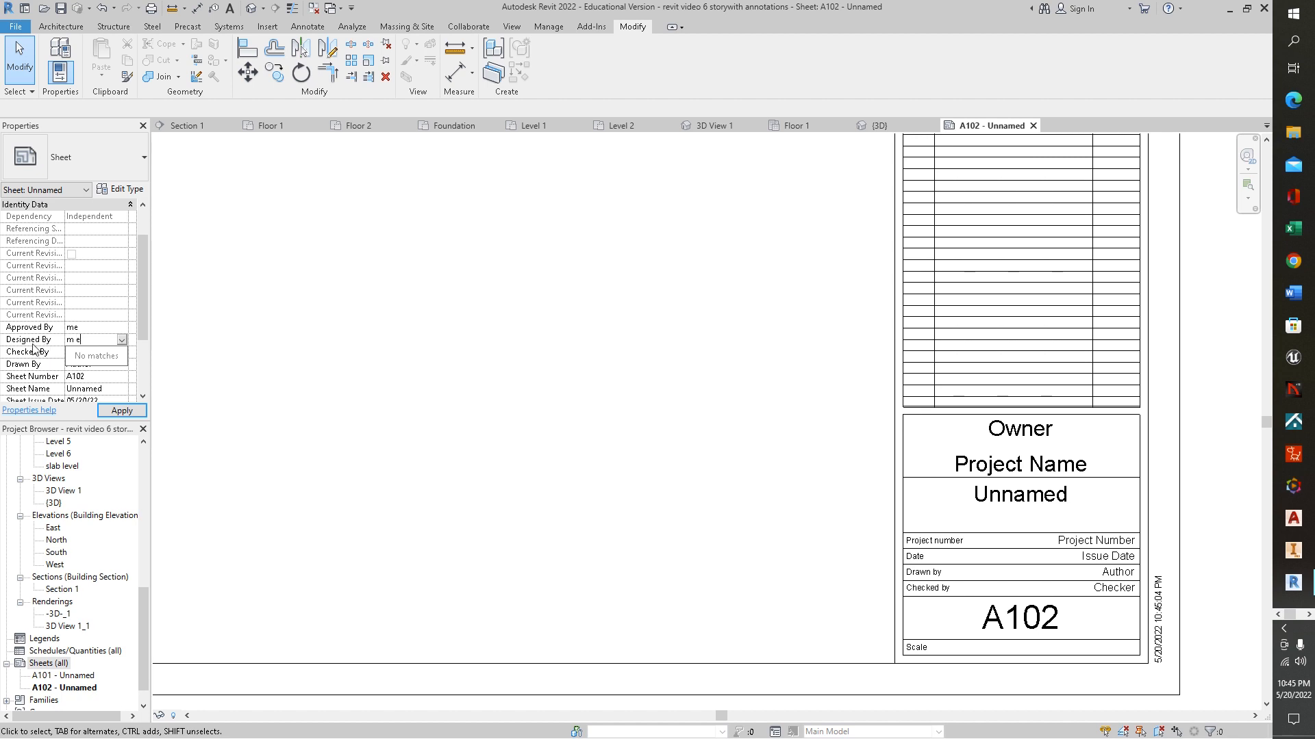
{"action": "key", "text": "BackSpace"}
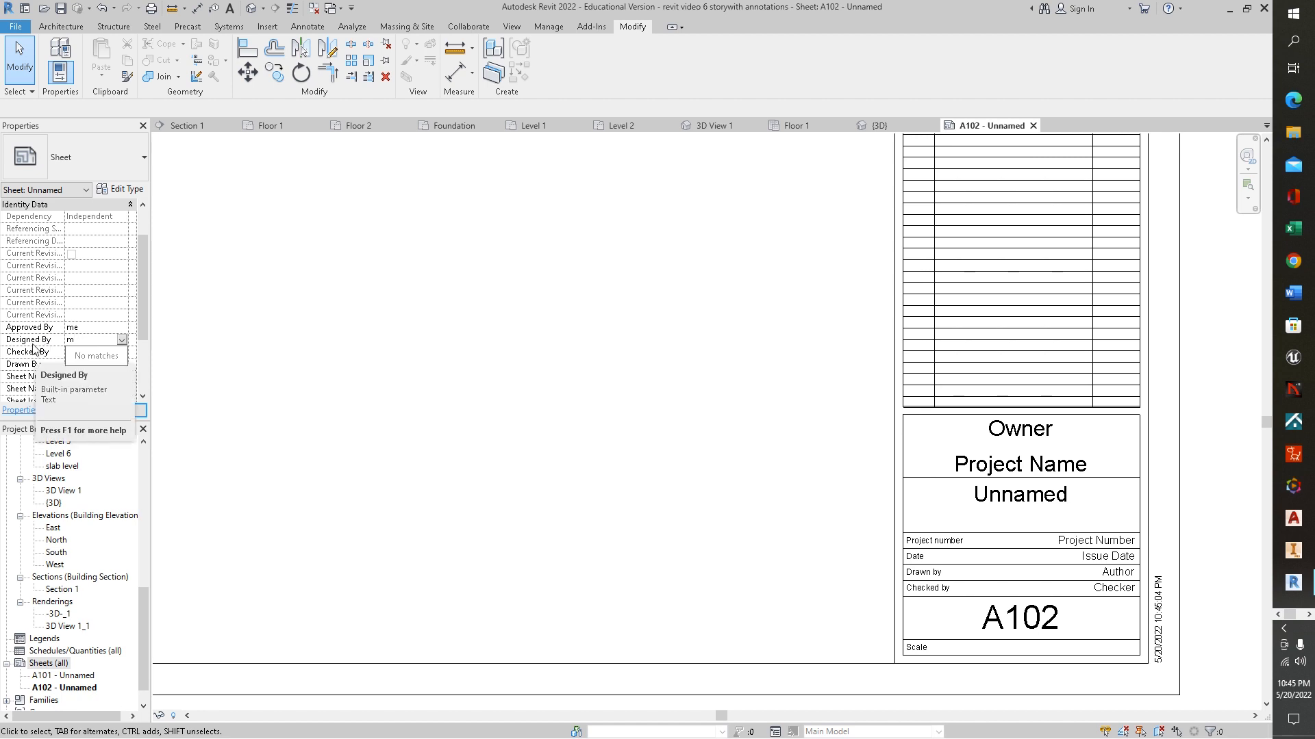
{"action": "left_click", "coordinate": [92, 316]}
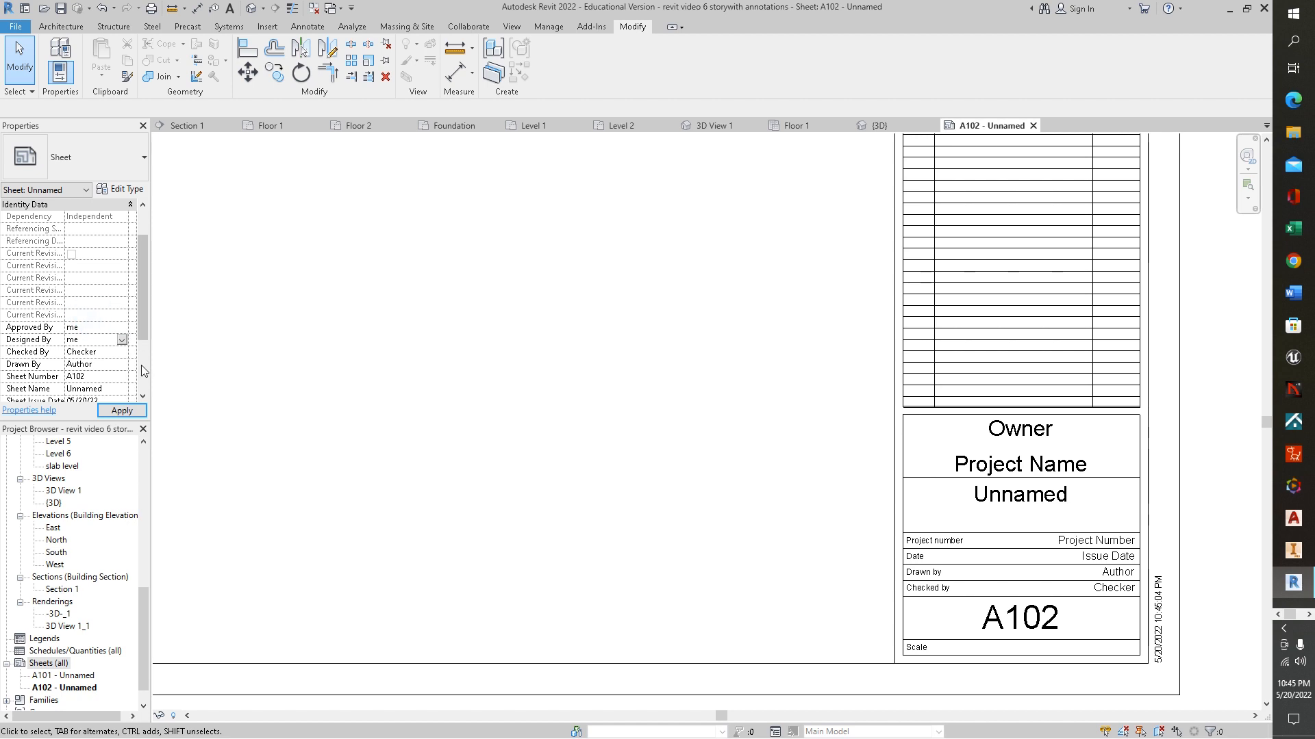
- Enter the checker's name in the sheet's Checked By property
{"action": "left_click", "coordinate": [113, 354]}
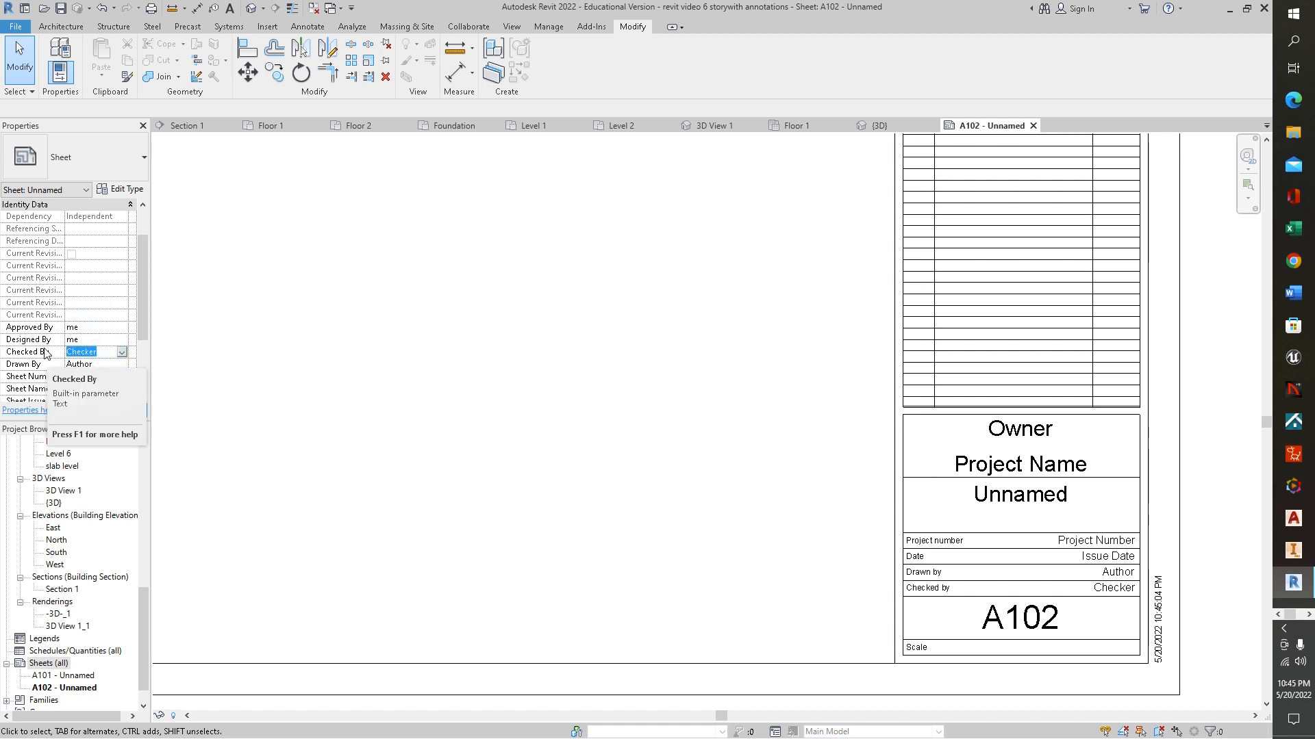
{"action": "type", "text": "to"}
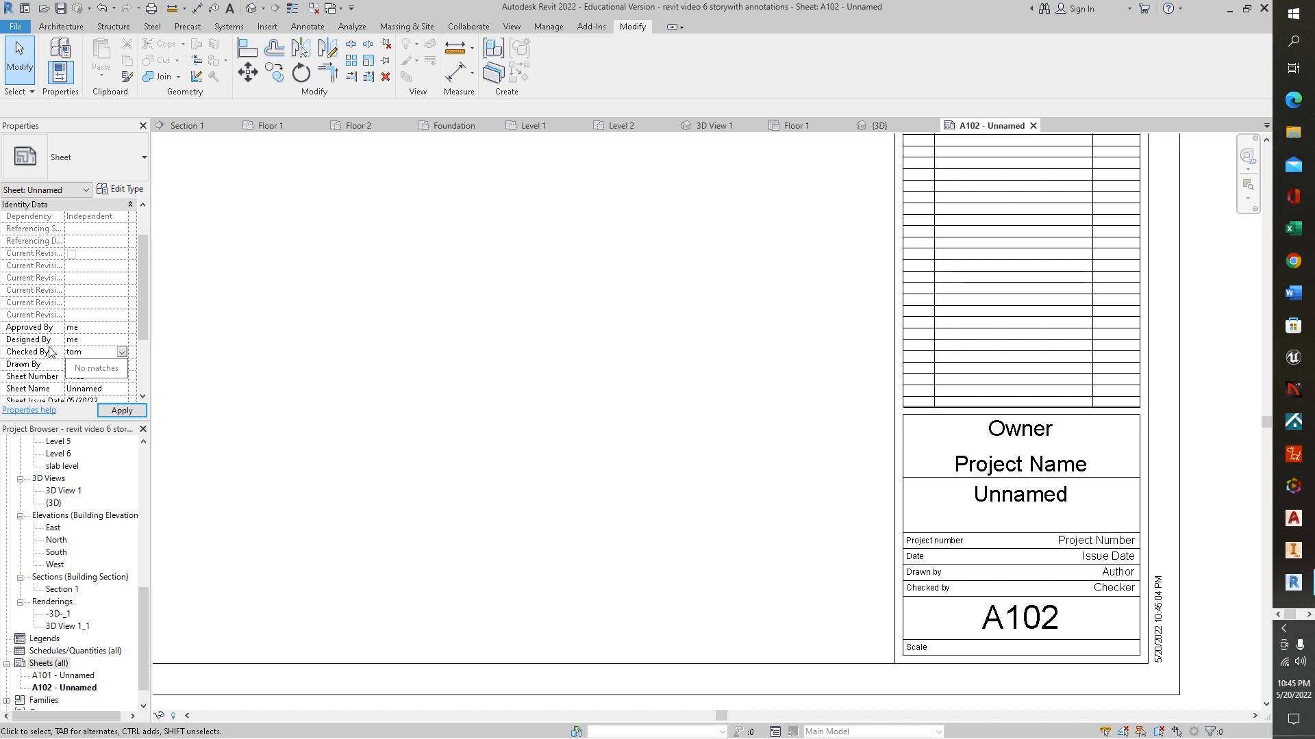
{"action": "type", "text": "m"}
{"action": "key", "text": "Return"}
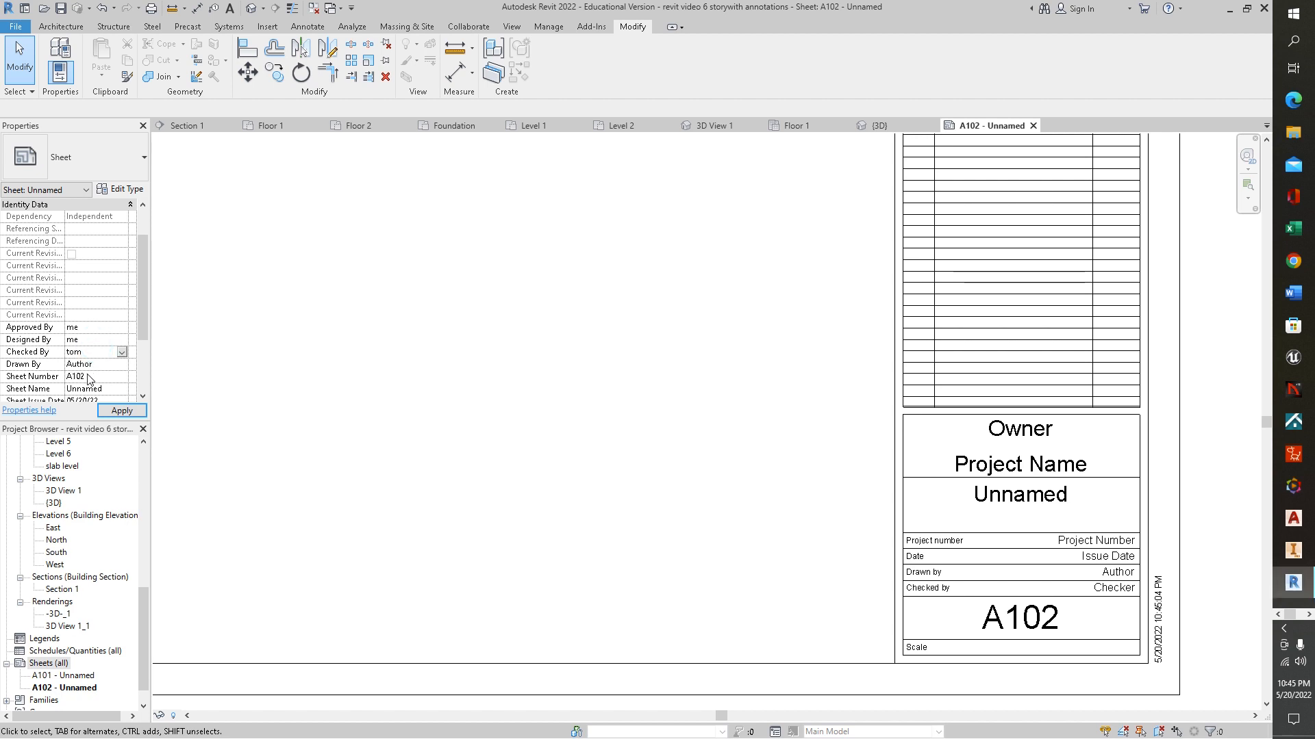
- Set the sheet's Drawn By property to "me" and apply the property changes to the title block
{"action": "left_click", "coordinate": [100, 363]}
{"action": "left_click_drag", "start_coordinate": [100, 364], "coordinate": [50, 364]}
{"action": "type", "text": "m"}
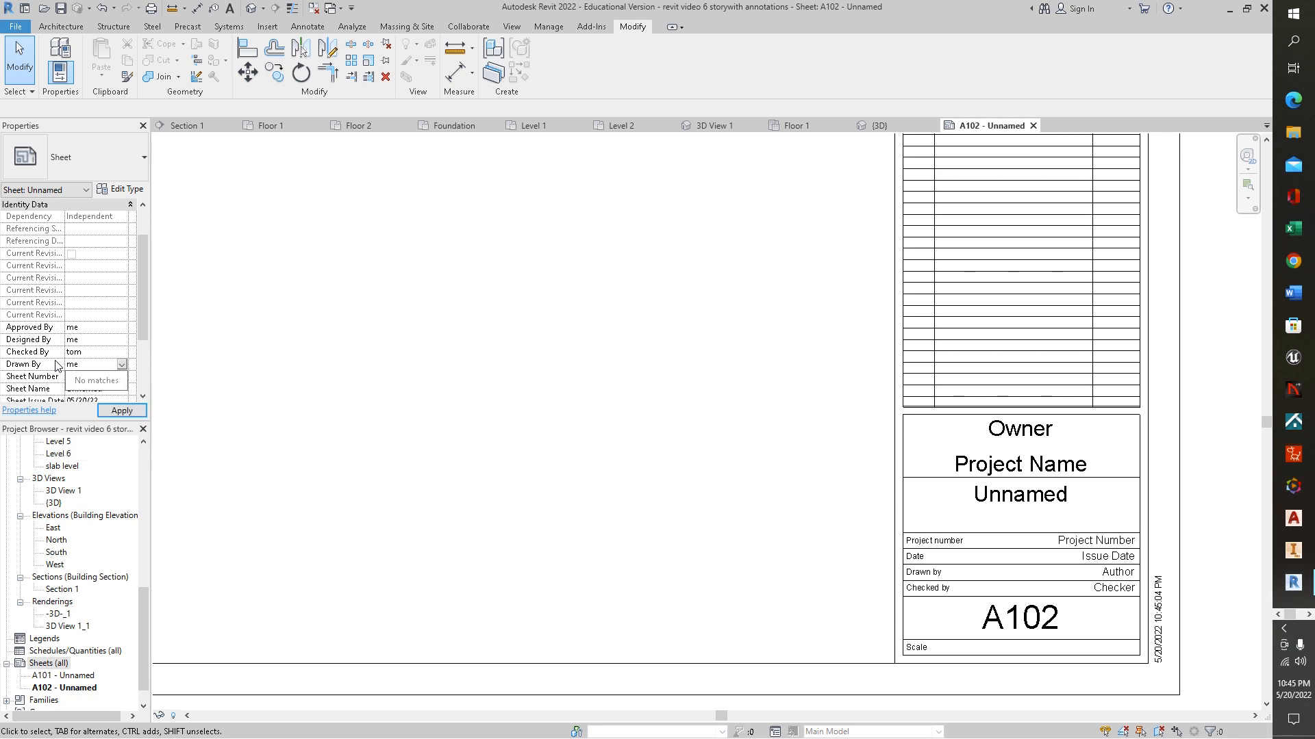
{"action": "type", "text": "e"}
{"action": "left_click", "coordinate": [112, 411]}
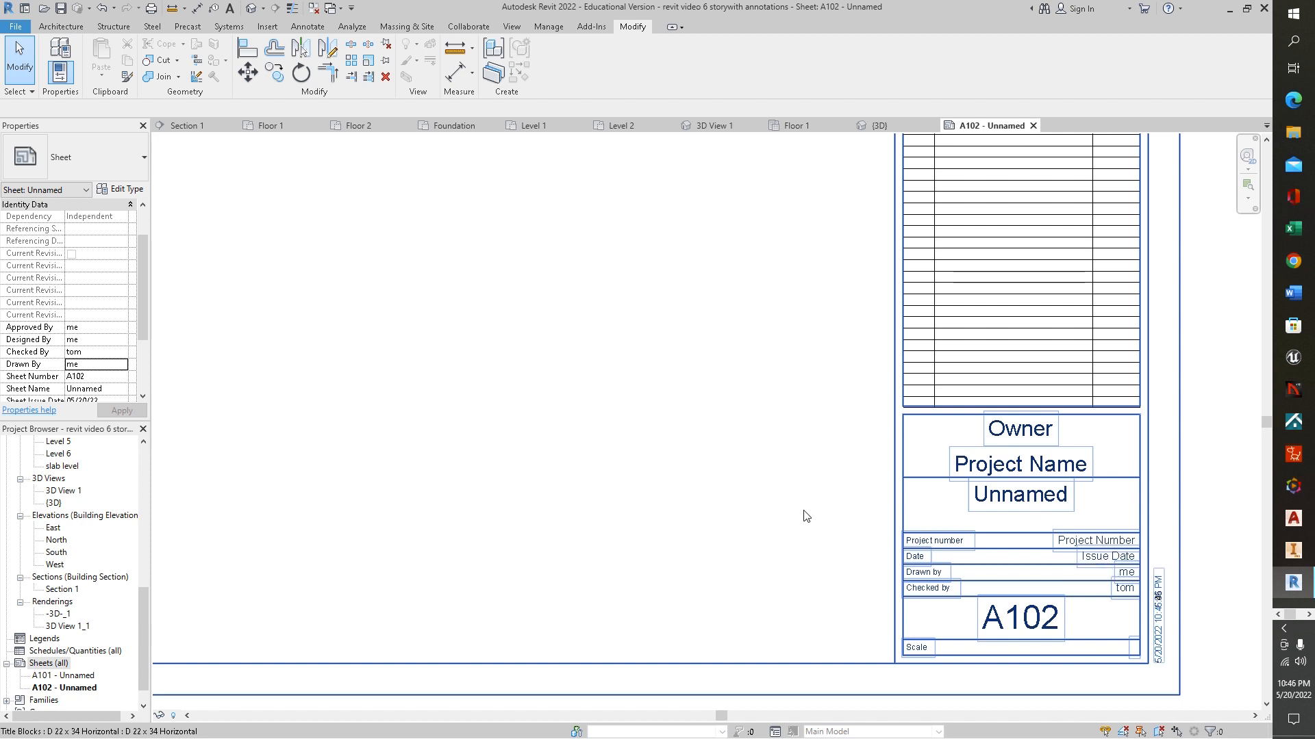
- Check the sheet's remaining identity properties and open its D 22 x 34 Horizontal title block family for editing
{"action": "left_click_drag", "start_coordinate": [141, 302], "coordinate": [136, 323]}
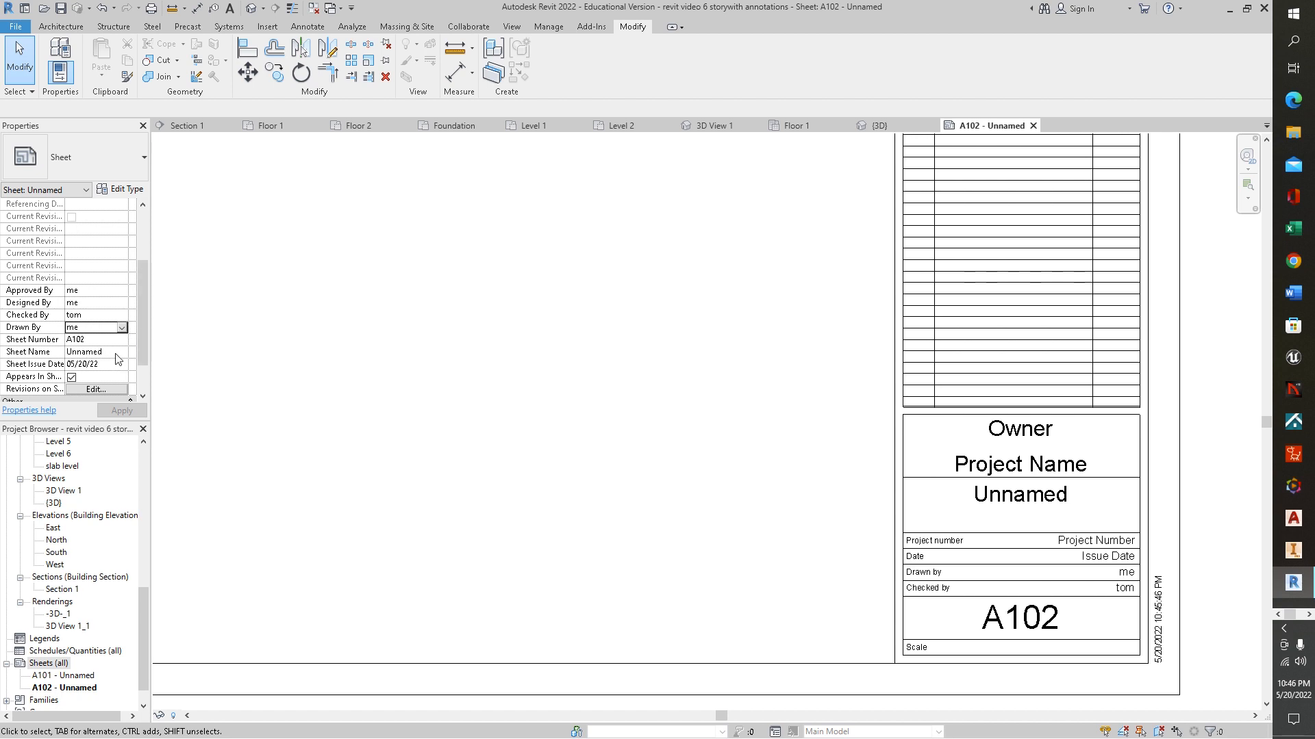
{"action": "left_click_drag", "start_coordinate": [140, 331], "coordinate": [132, 282]}
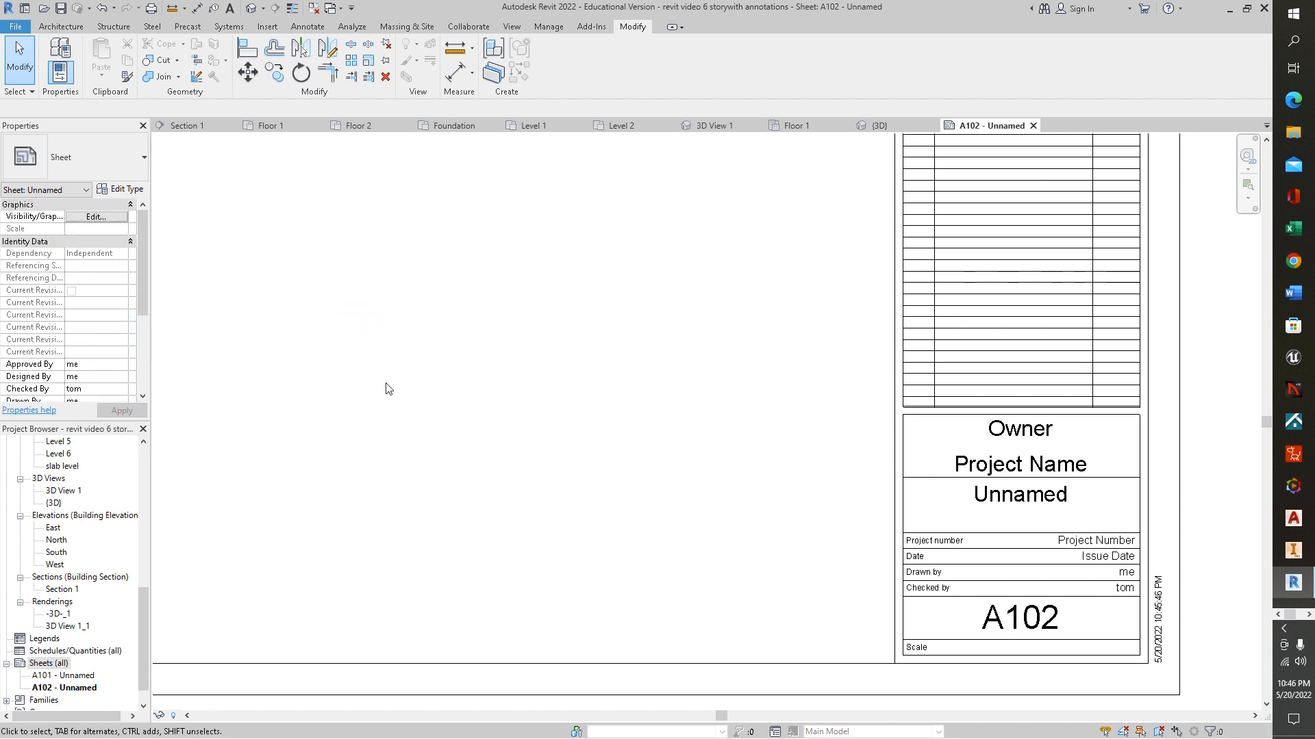
{"action": "scroll", "coordinate": [386, 384], "scroll_direction": "down", "scroll_amount": 3}
{"action": "middle_click_drag", "start_coordinate": [352, 306], "coordinate": [413, 546]}
{"action": "double_click", "coordinate": [736, 212]}
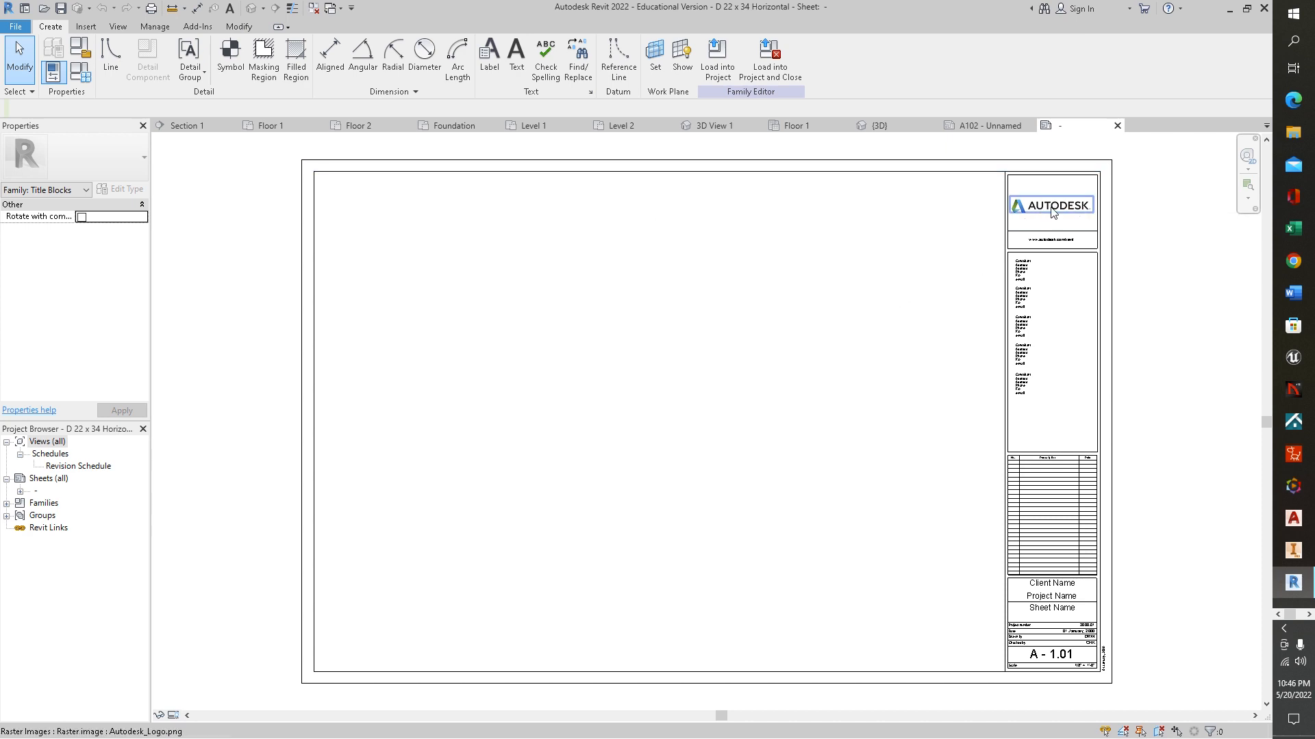
- Select the Autodesk logo image in the title block, then select the website text below it instead
{"action": "scroll", "coordinate": [1058, 285], "scroll_direction": "up", "scroll_amount": 1}
{"action": "scroll", "coordinate": [1058, 285], "scroll_direction": "up", "scroll_amount": 3}
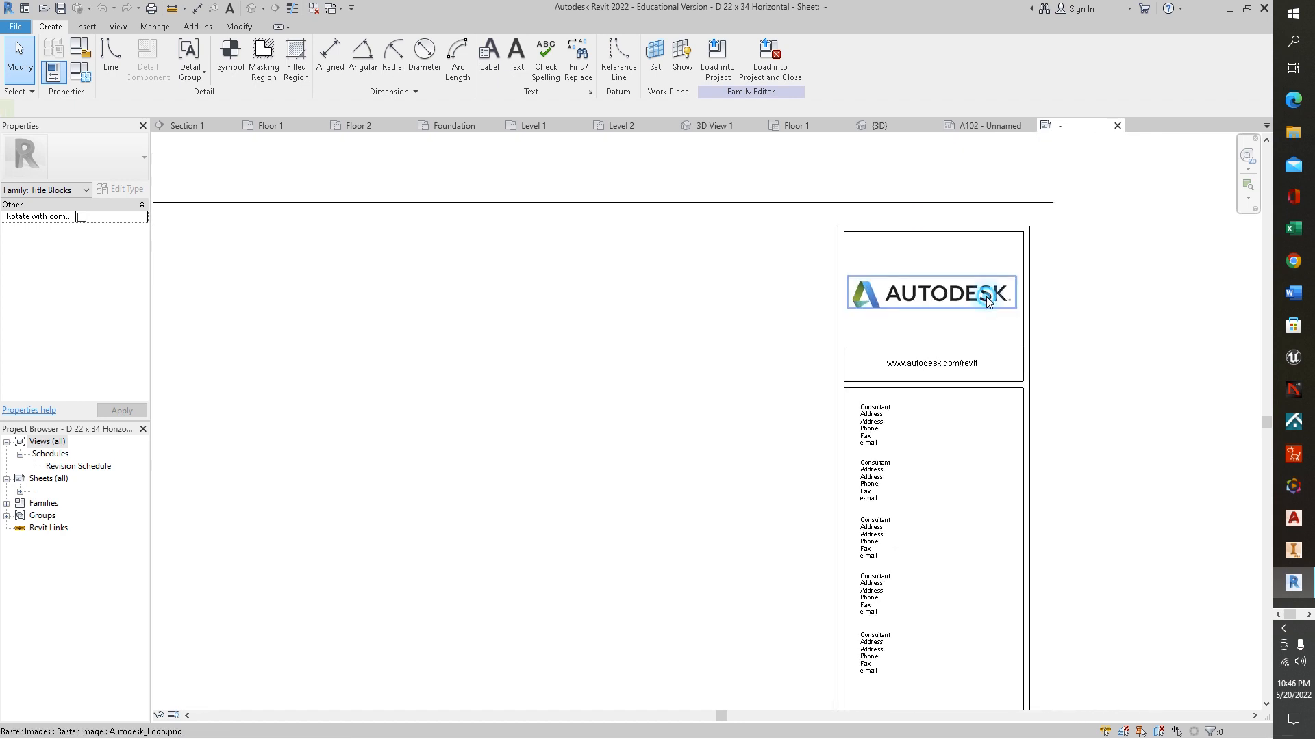
{"action": "left_click", "coordinate": [986, 298]}
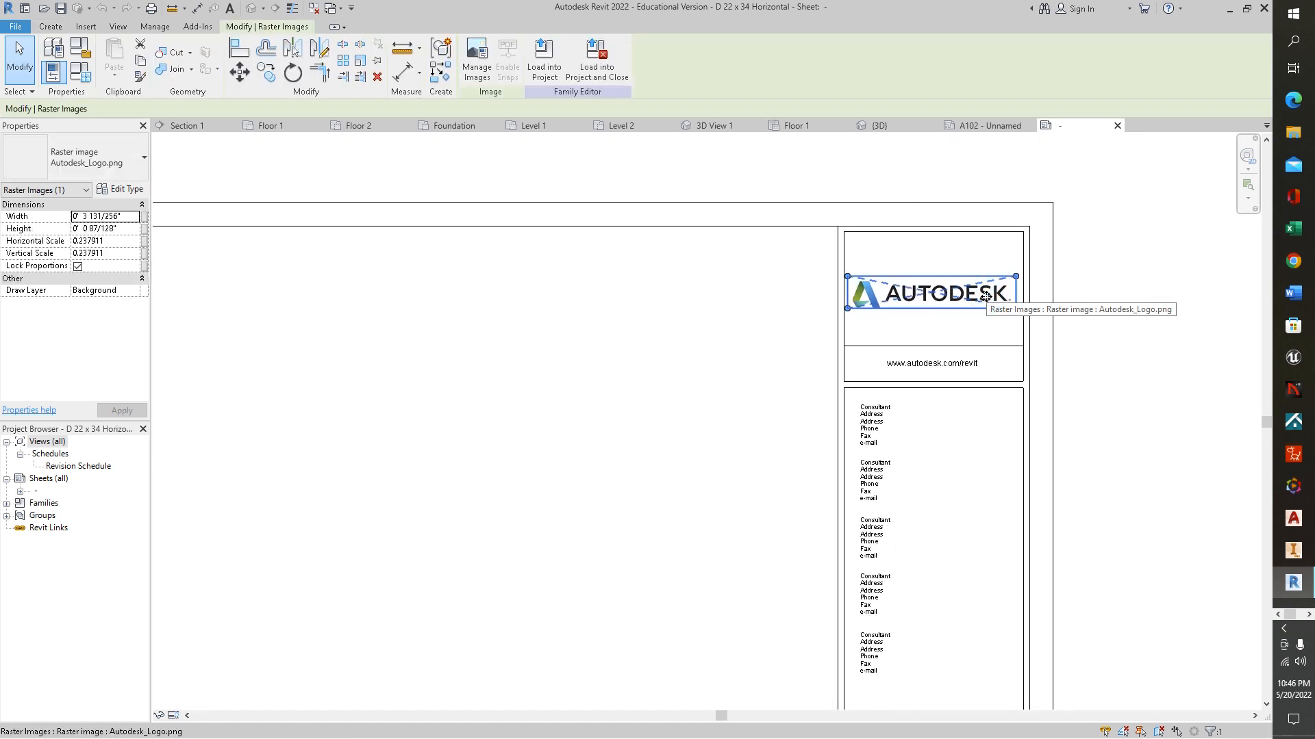
{"action": "left_click", "coordinate": [951, 361]}
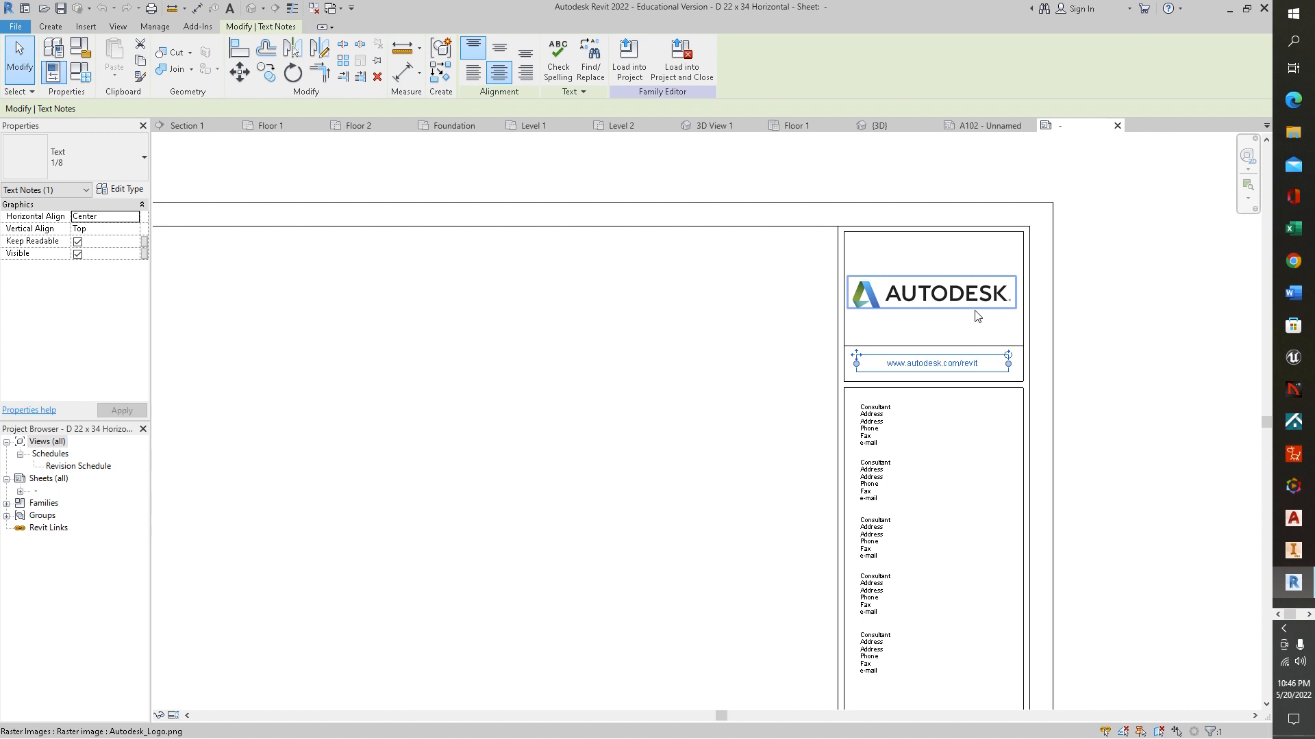
- Replace the Autodesk logo image in the title block with 1/4" text reading "Revit project tutorial"
{"action": "left_click", "coordinate": [940, 293]}
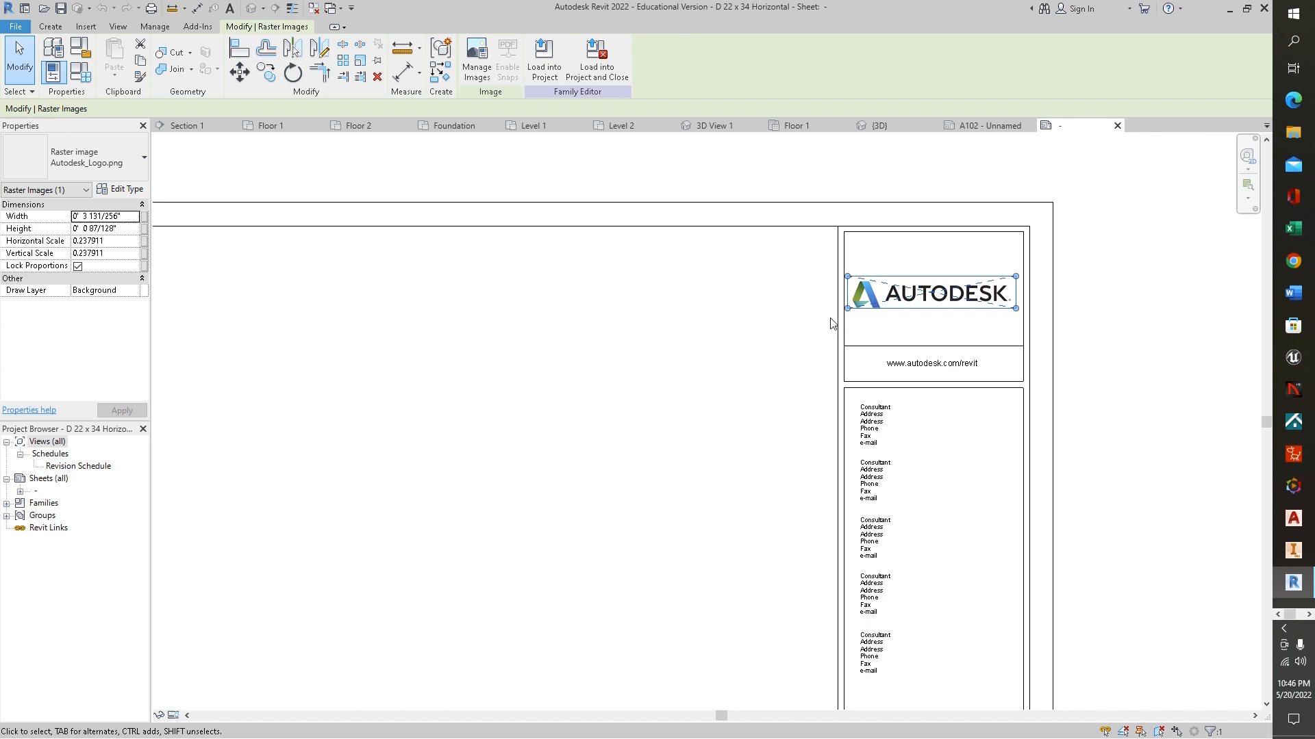
{"action": "key", "text": "Delete"}
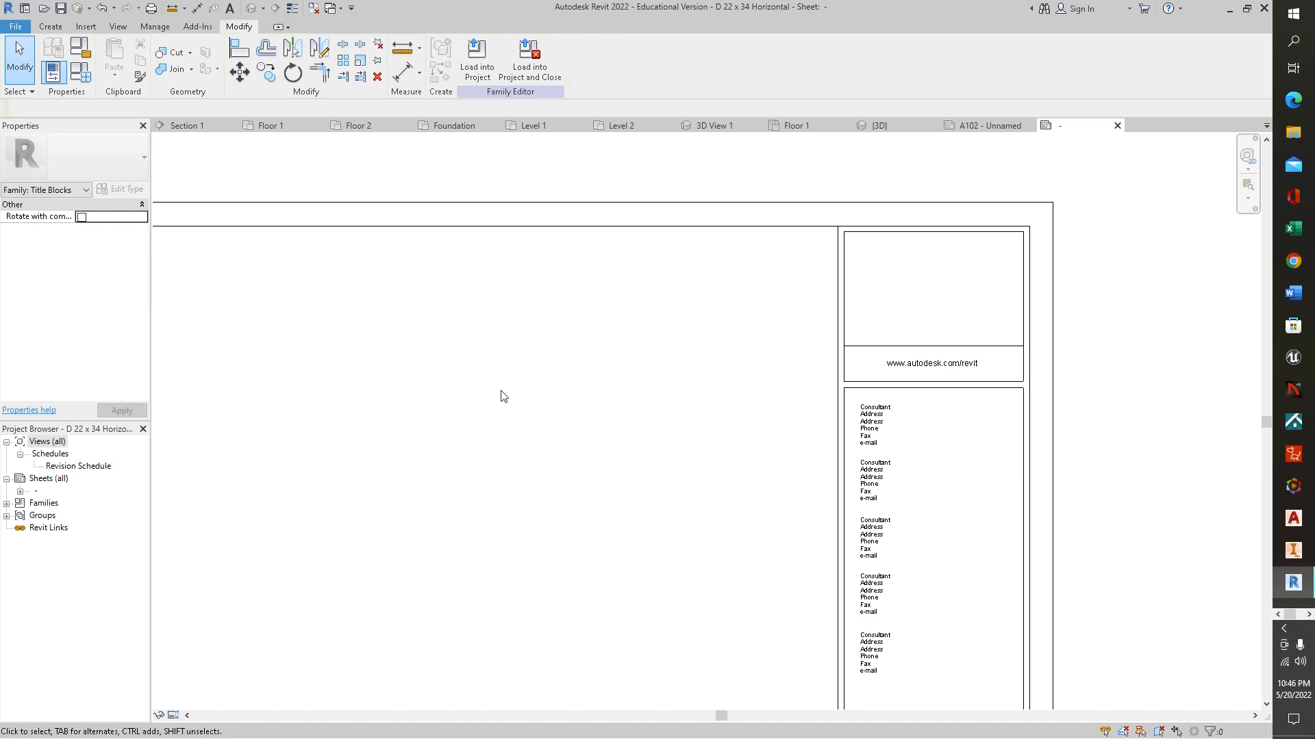
{"action": "left_click", "coordinate": [50, 27]}
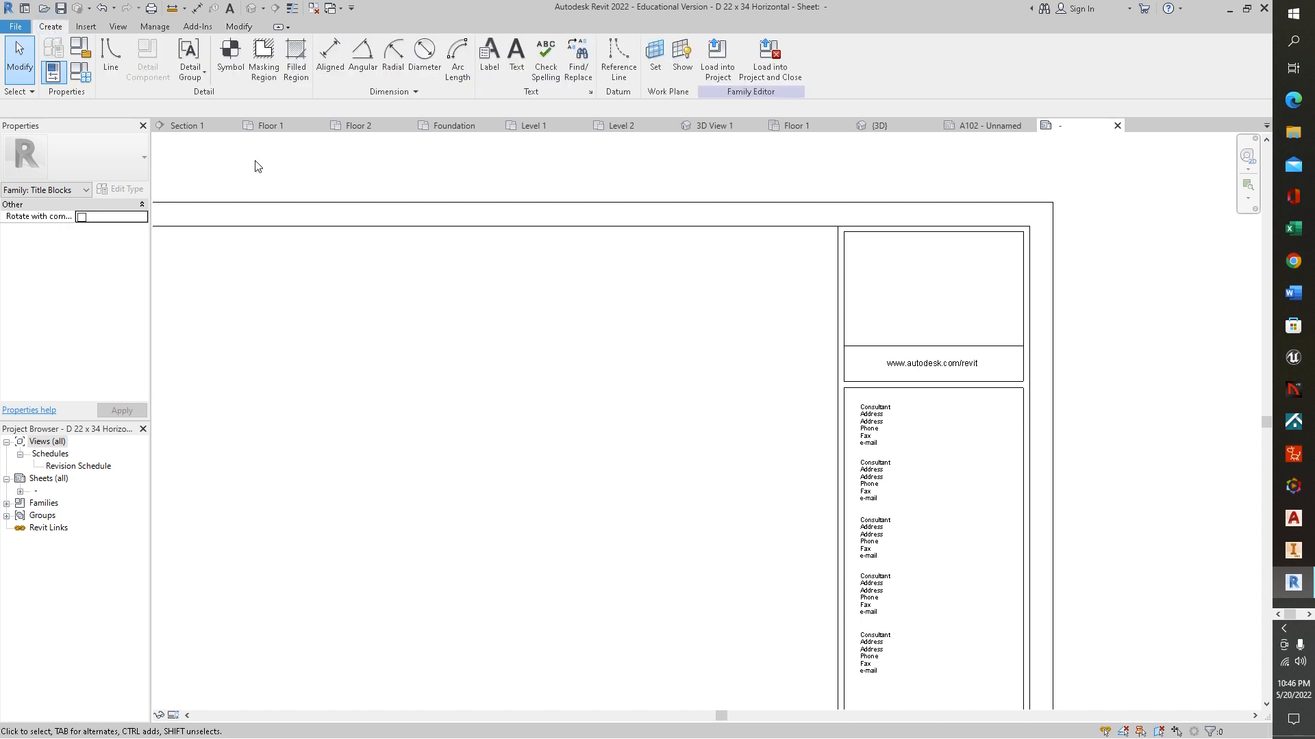
{"action": "left_click", "coordinate": [516, 55]}
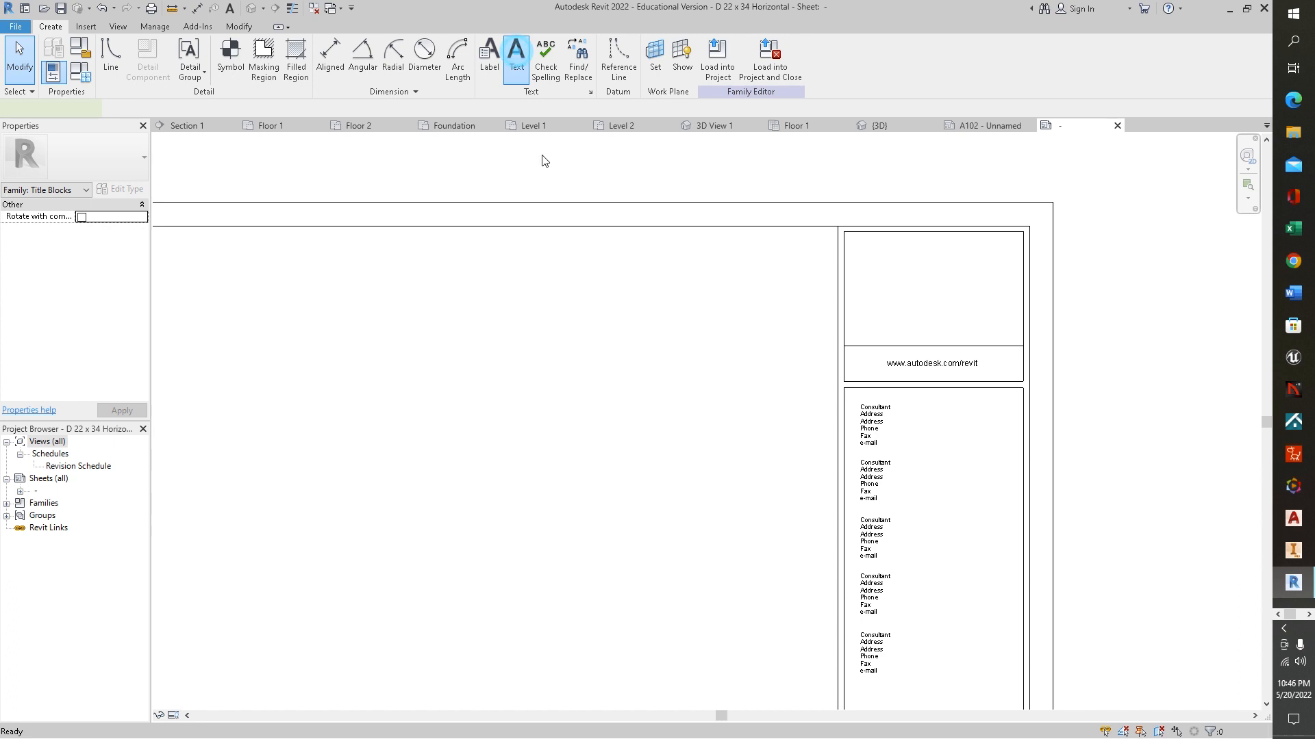
{"action": "left_click", "coordinate": [860, 280]}
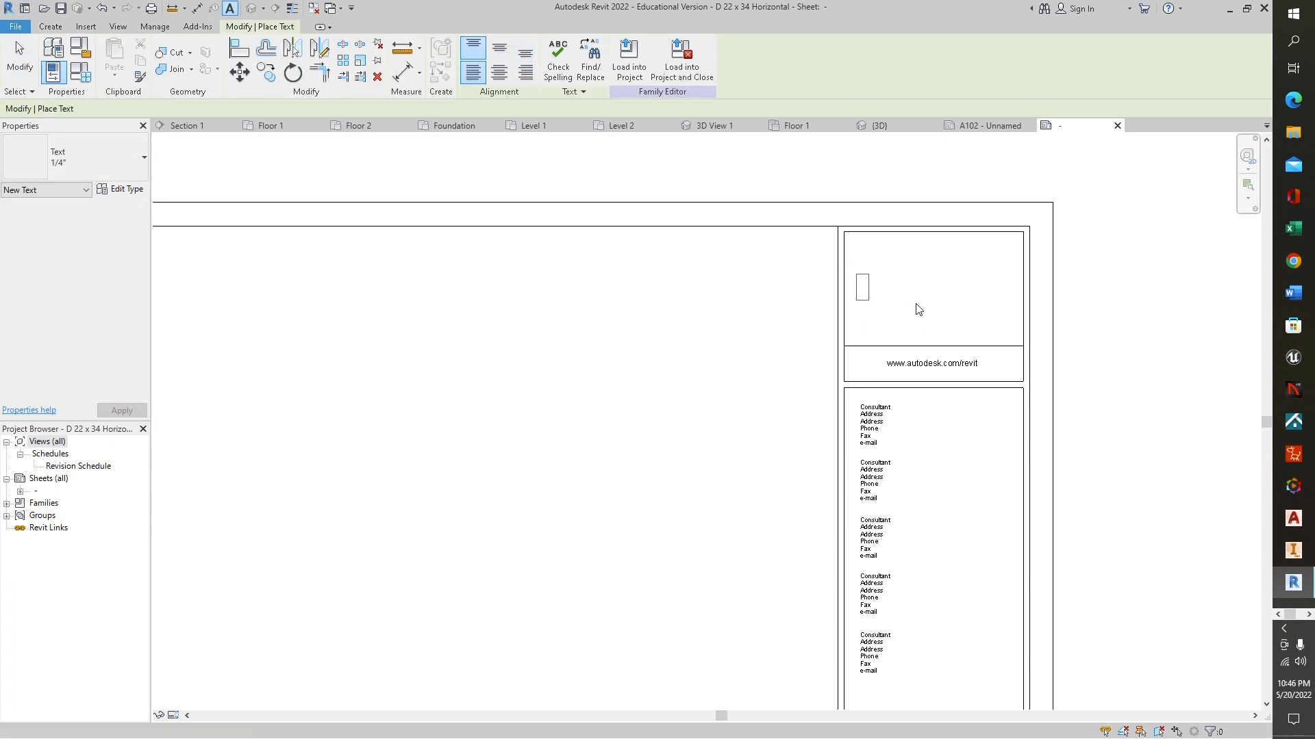
{"action": "type", "text": "Re"}
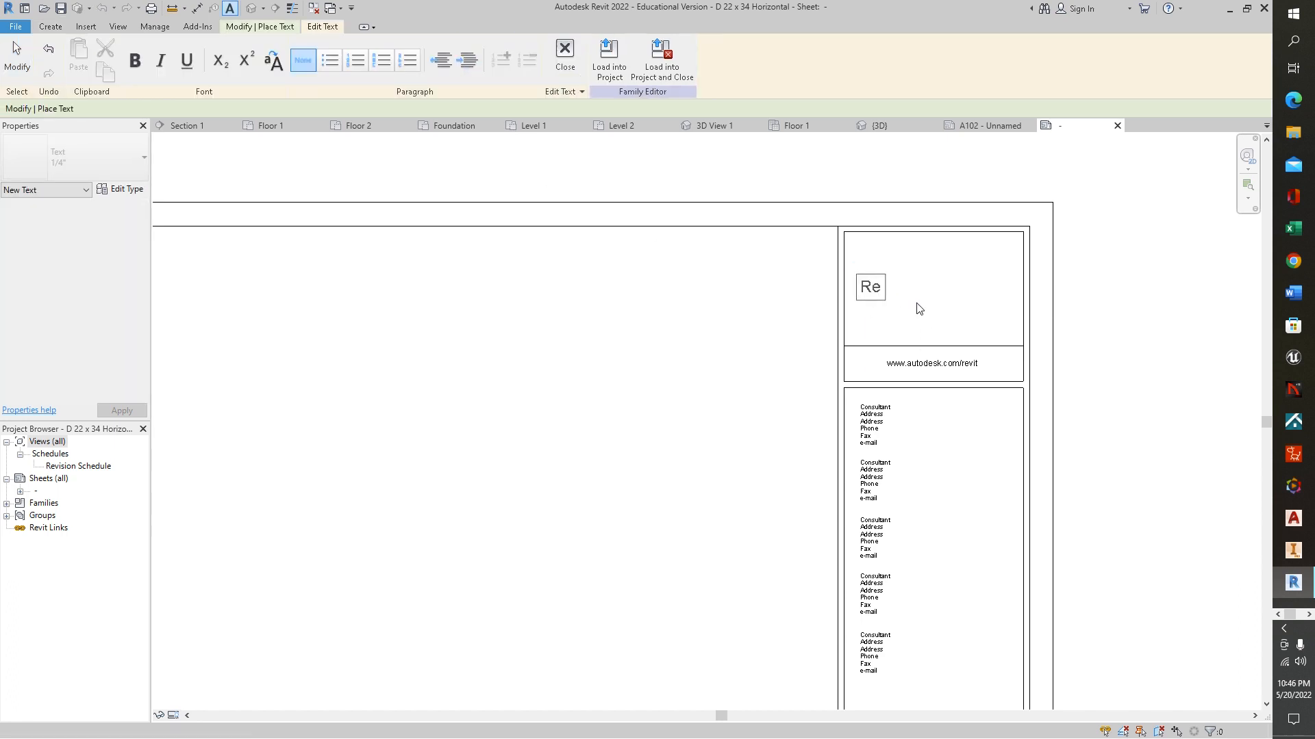
{"action": "type", "text": "vit"}
{"action": "type", "text": "project tut"}
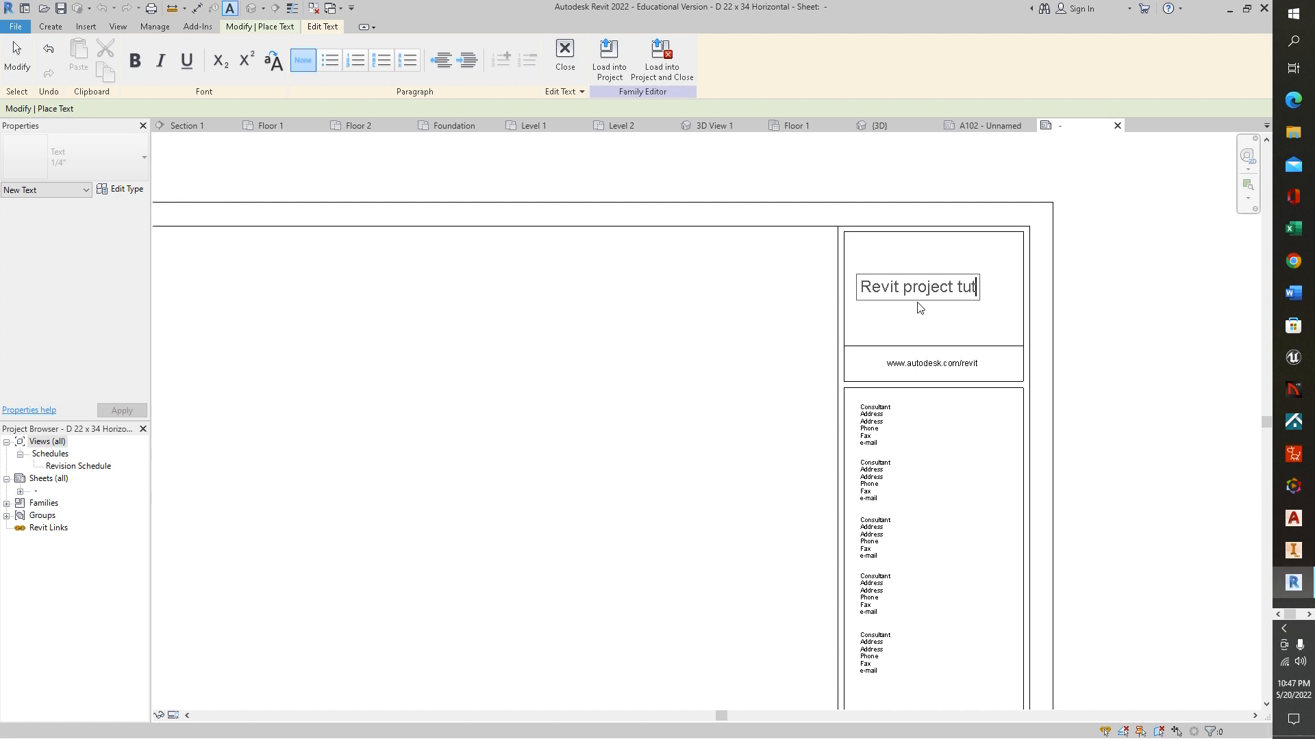
{"action": "type", "text": "orial"}
{"action": "left_click", "coordinate": [919, 319]}
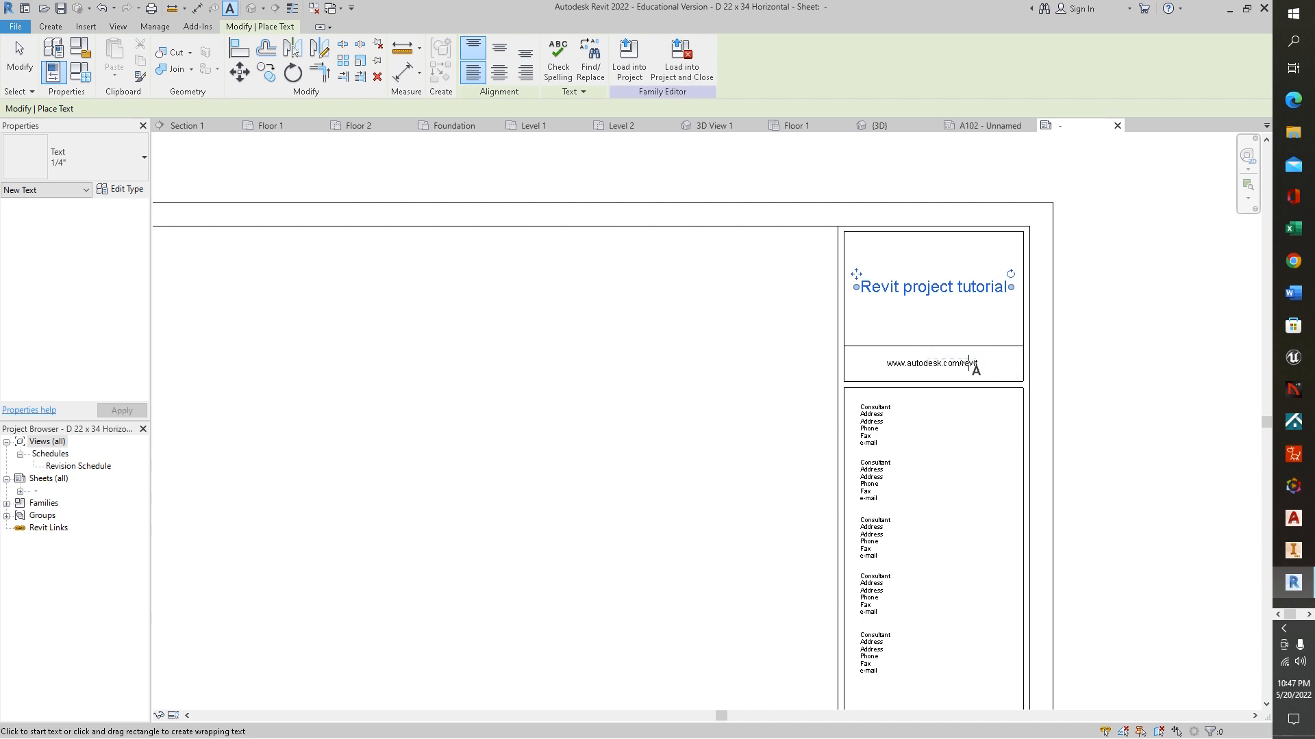
{"action": "key", "text": "Escape"}
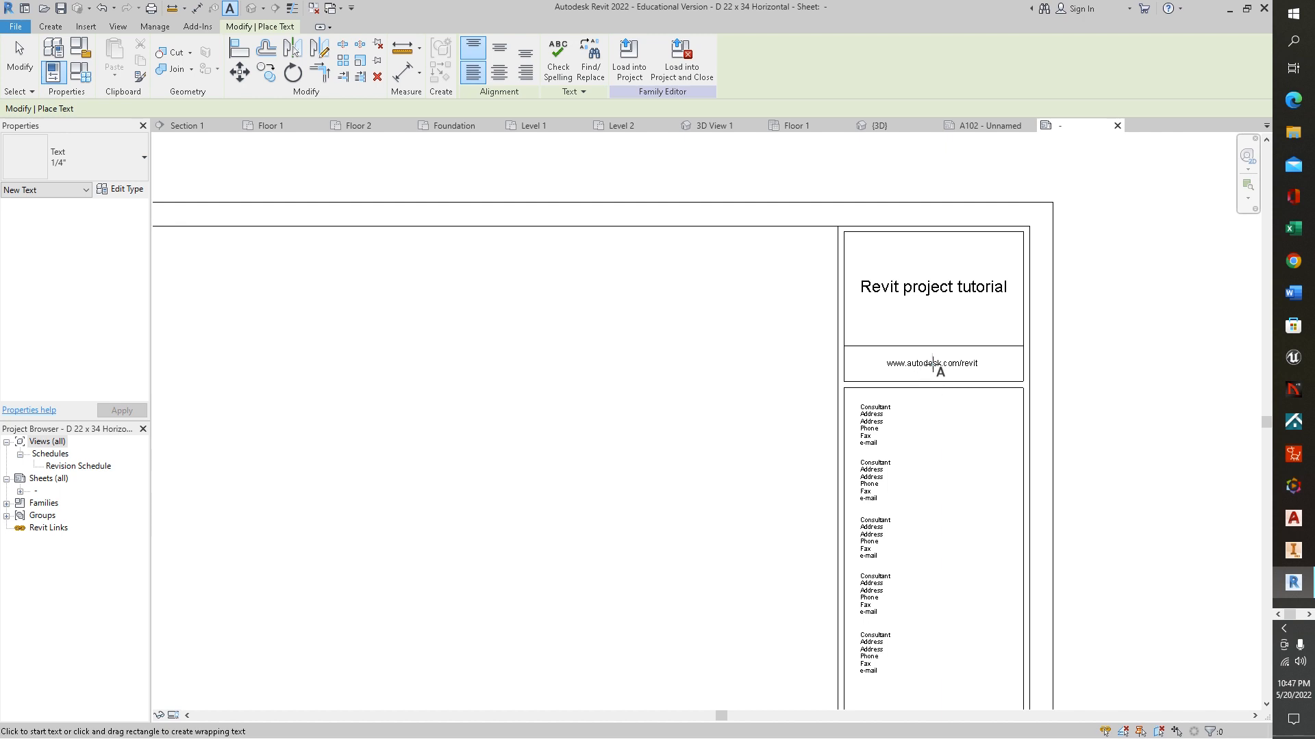
{"action": "key", "text": "Escape"}
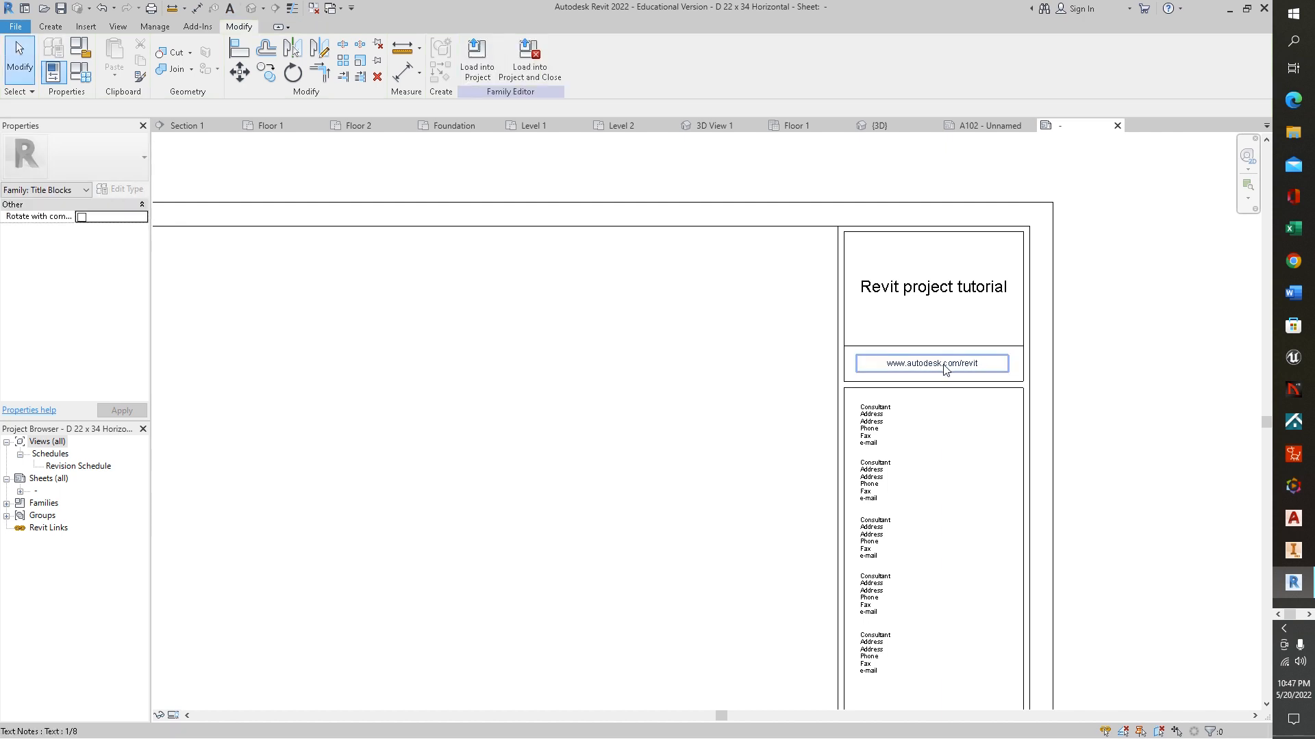
{"action": "double_click", "coordinate": [944, 364]}
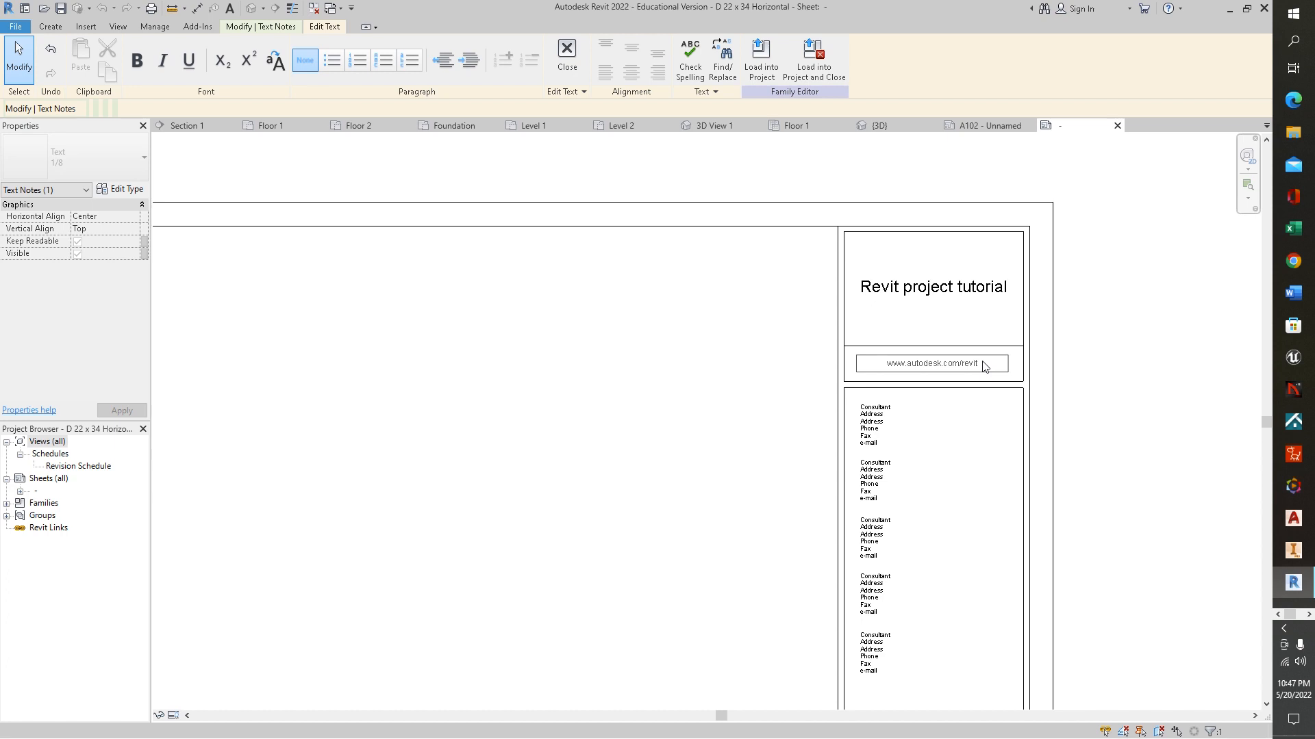
{"action": "left_click_drag", "start_coordinate": [926, 369], "coordinate": [882, 367]}
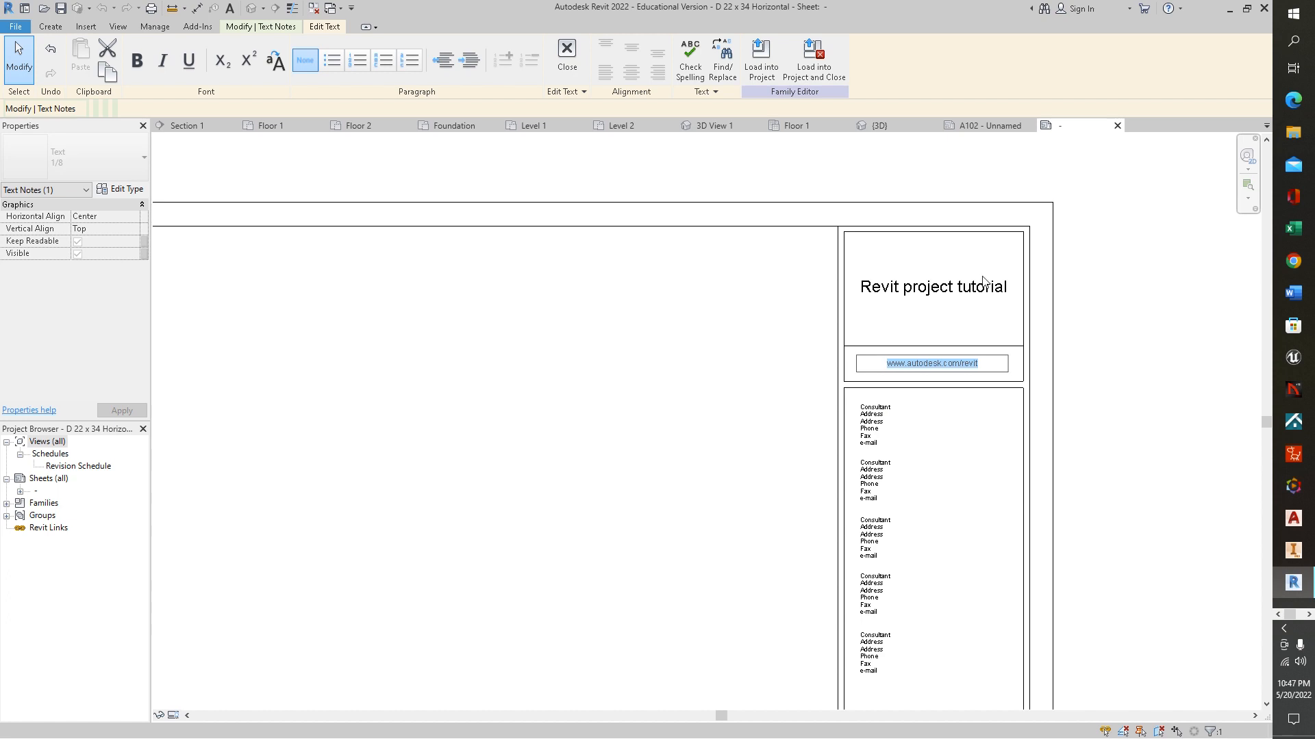
{"action": "left_click", "coordinate": [988, 366]}
{"action": "left_click", "coordinate": [918, 413]}
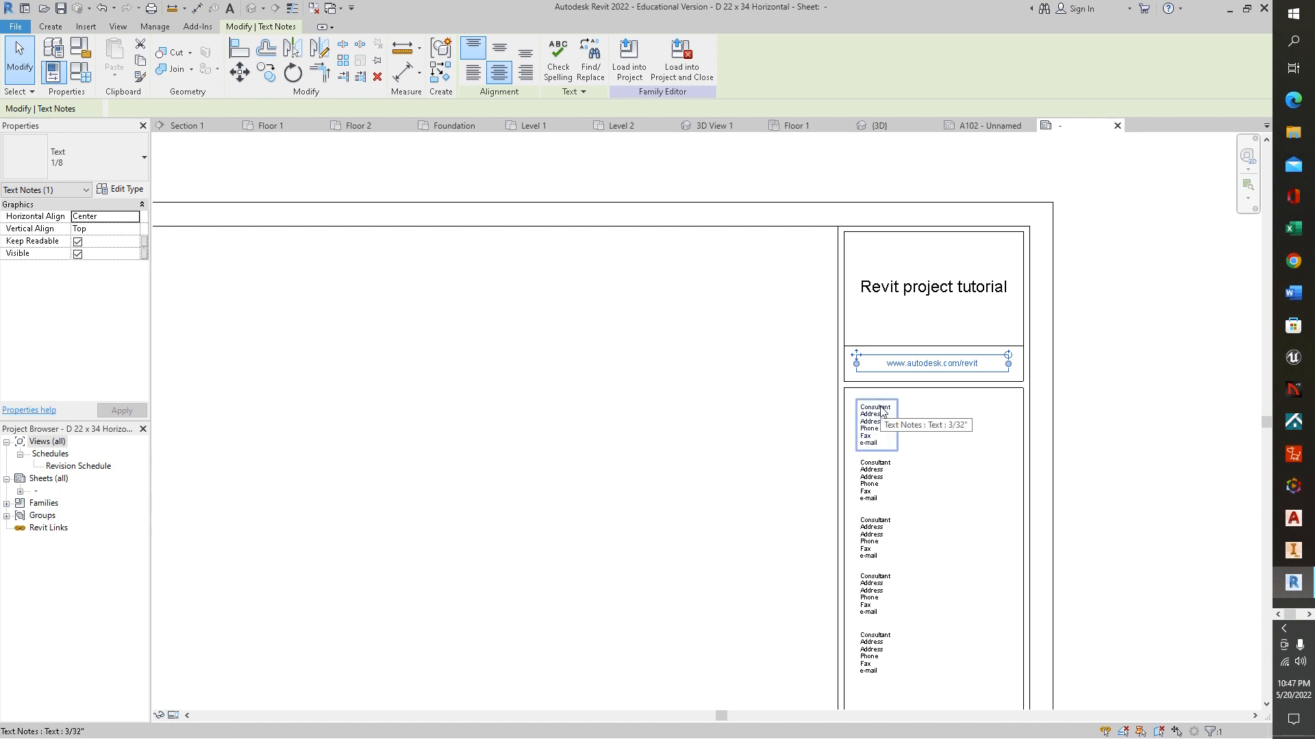
- Add "me" after the word Consultant in the title block's first consultant text note
{"action": "scroll", "coordinate": [886, 417], "scroll_direction": "up", "scroll_amount": 3}
{"action": "scroll", "coordinate": [888, 421], "scroll_direction": "up", "scroll_amount": 1}
{"action": "scroll", "coordinate": [880, 431], "scroll_direction": "up", "scroll_amount": 2}
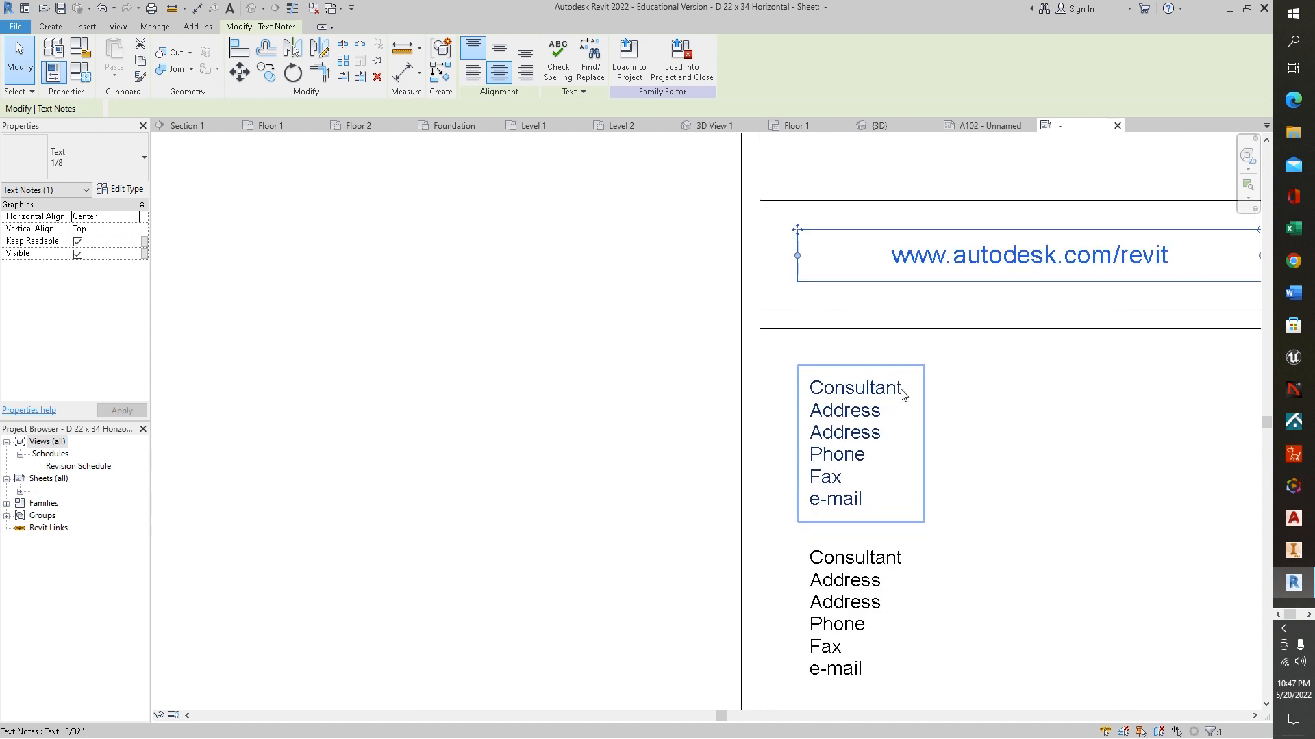
{"action": "left_click", "coordinate": [901, 393]}
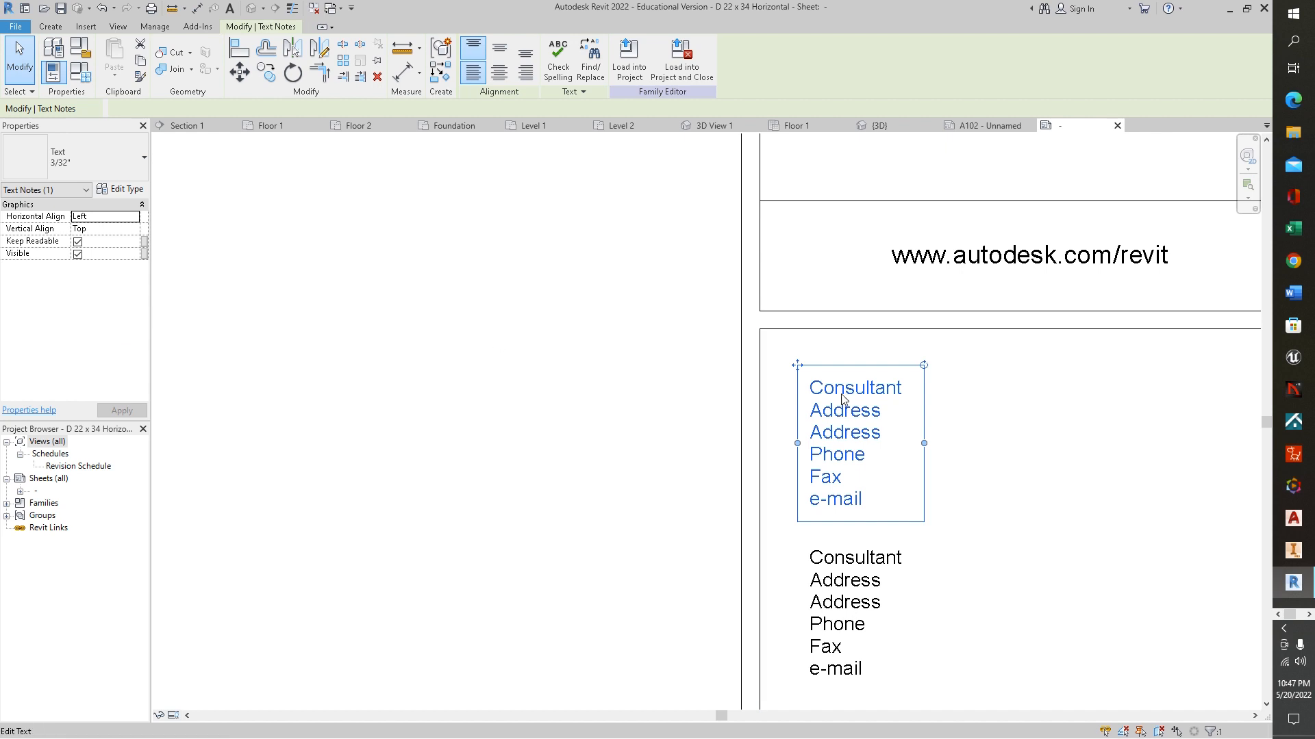
{"action": "left_click", "coordinate": [917, 396]}
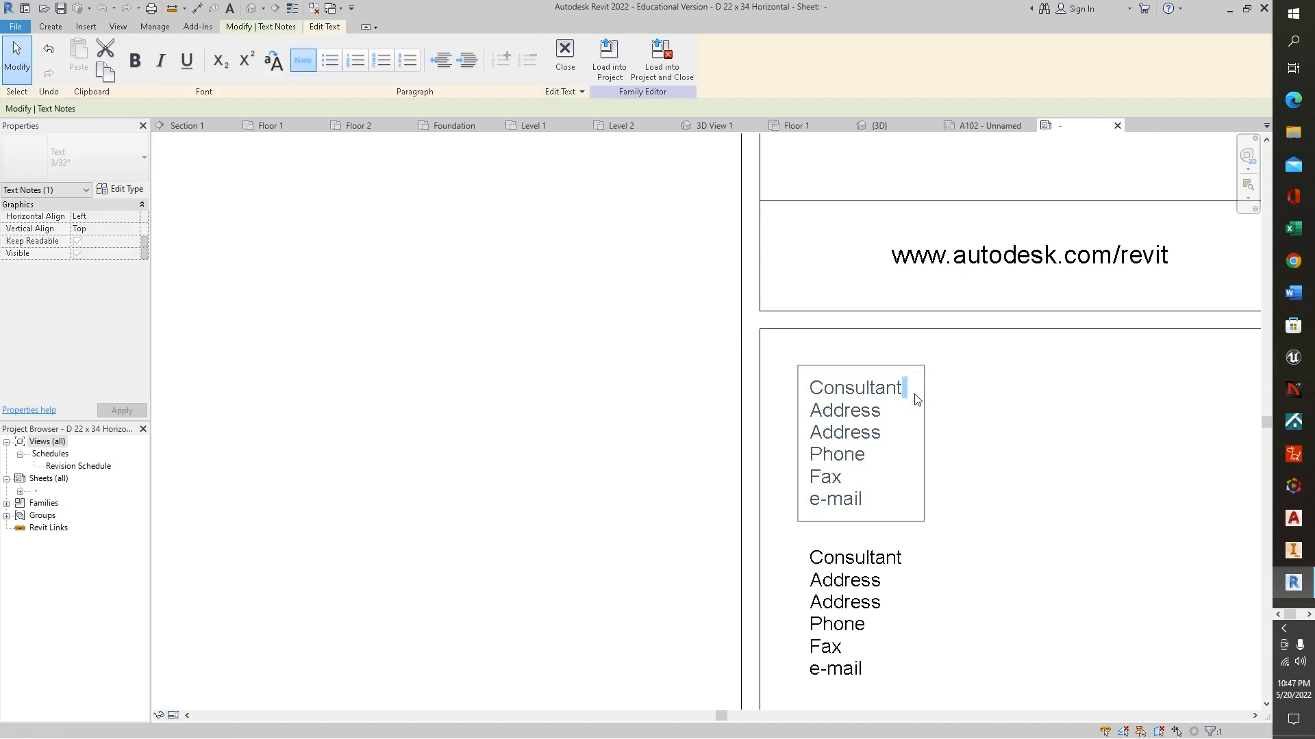
{"action": "scroll", "coordinate": [917, 545], "scroll_direction": "down", "scroll_amount": 2}
{"action": "scroll", "coordinate": [918, 545], "scroll_direction": "down", "scroll_amount": 1}
{"action": "middle_click_drag", "start_coordinate": [992, 616], "coordinate": [974, 341]}
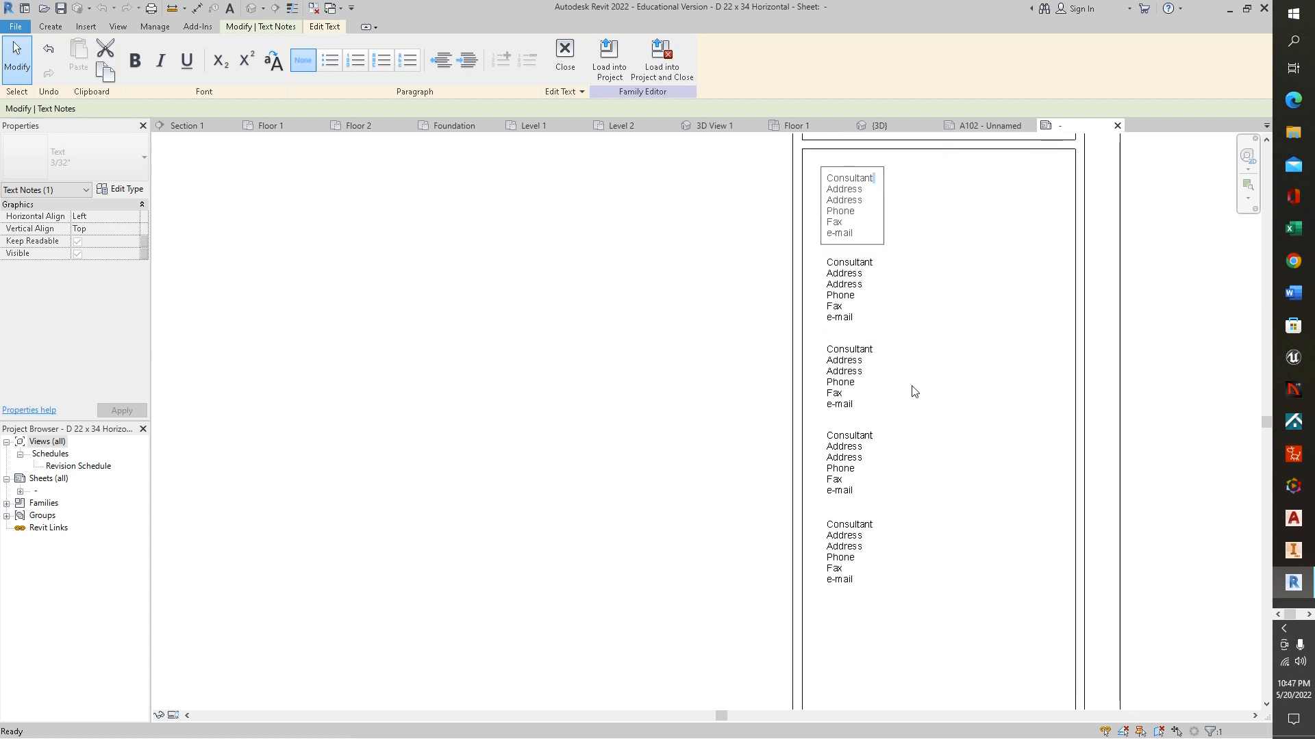
{"action": "scroll", "coordinate": [880, 220], "scroll_direction": "up", "scroll_amount": 1}
{"action": "middle_click_drag", "start_coordinate": [881, 219], "coordinate": [955, 350]}
{"action": "left_click", "coordinate": [894, 296]}
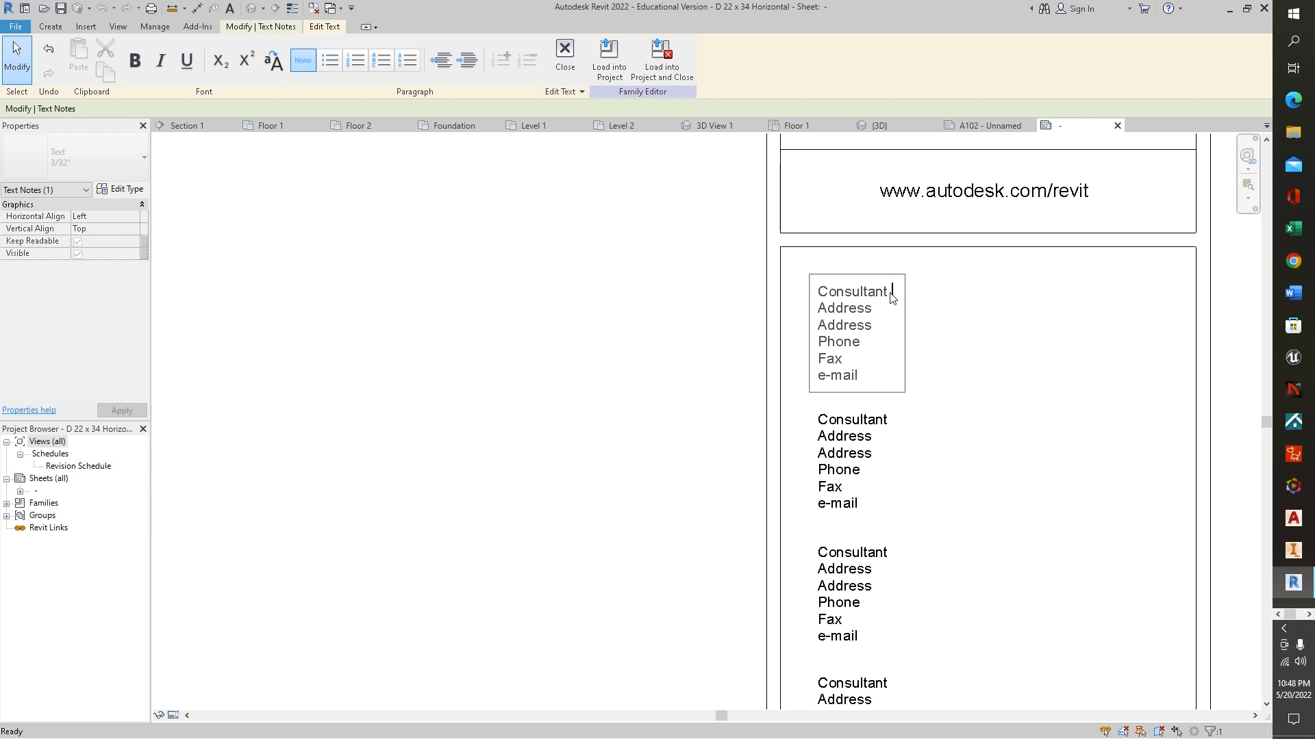
{"action": "type", "text": "me"}
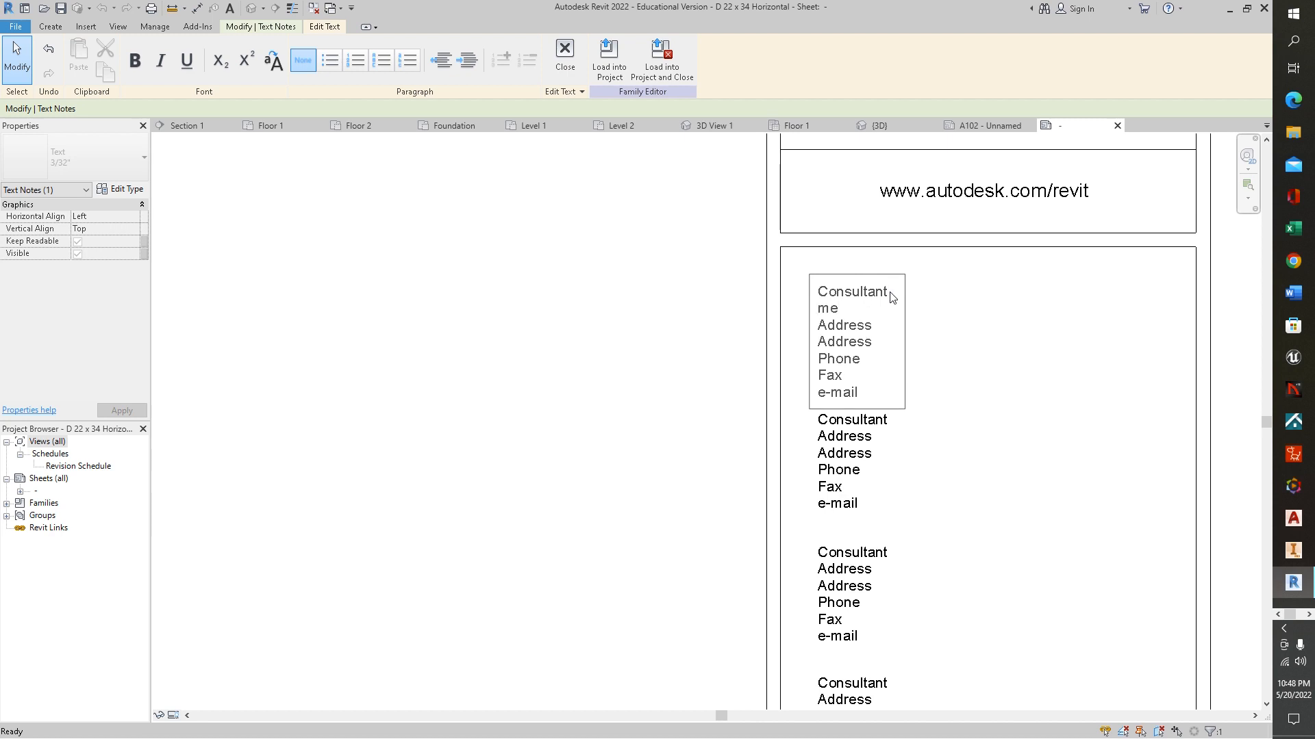
- Widen the first consultant text note so that "Consultant me" fits on one line
{"action": "left_click", "coordinate": [911, 331]}
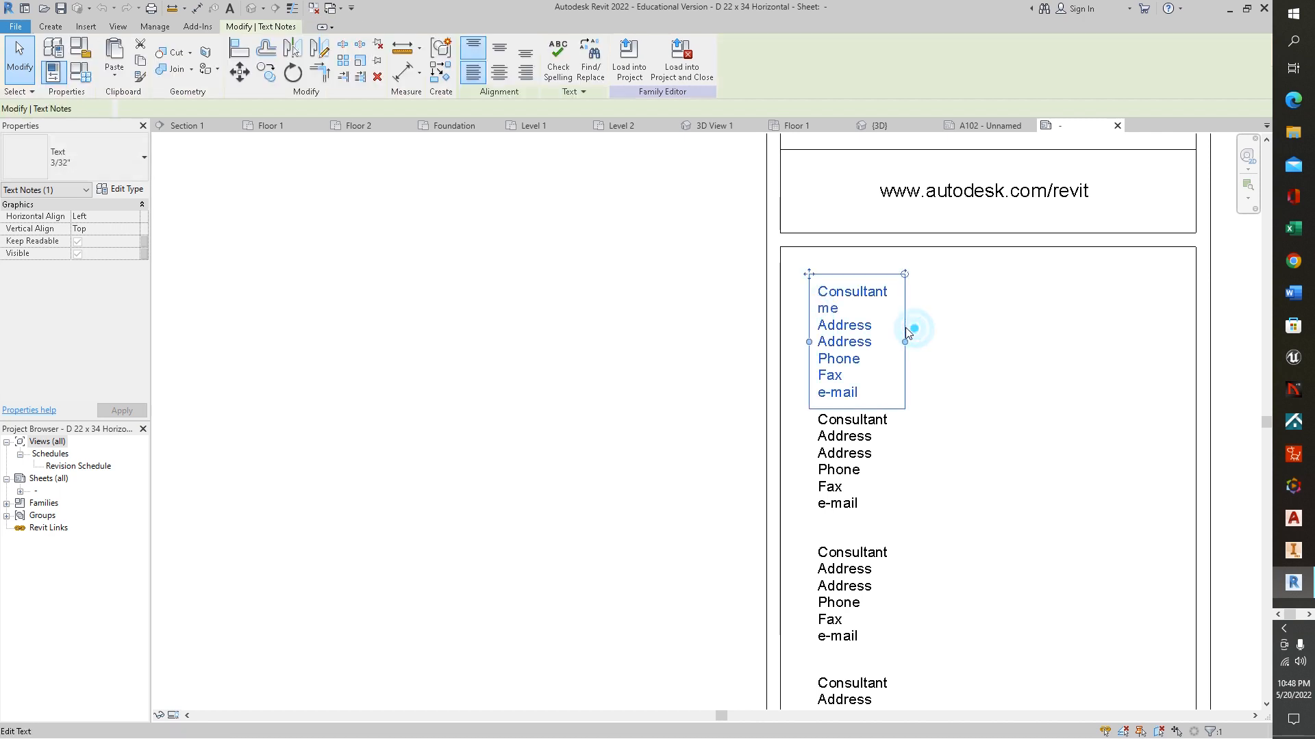
{"action": "left_click", "coordinate": [903, 334]}
{"action": "left_click_drag", "start_coordinate": [904, 341], "coordinate": [1009, 341]}
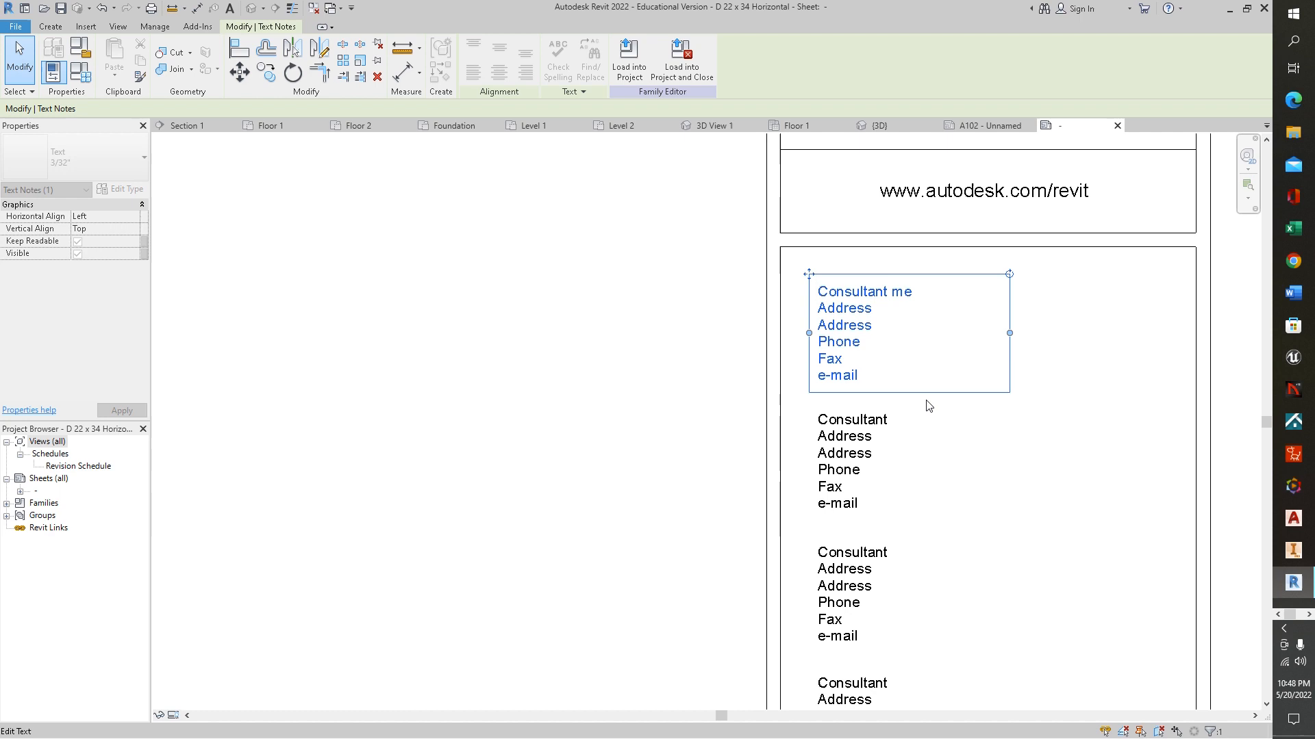
- Add a colon after Consultant in the first consultant note and fill in its street address and phone number
{"action": "double_click", "coordinate": [893, 293]}
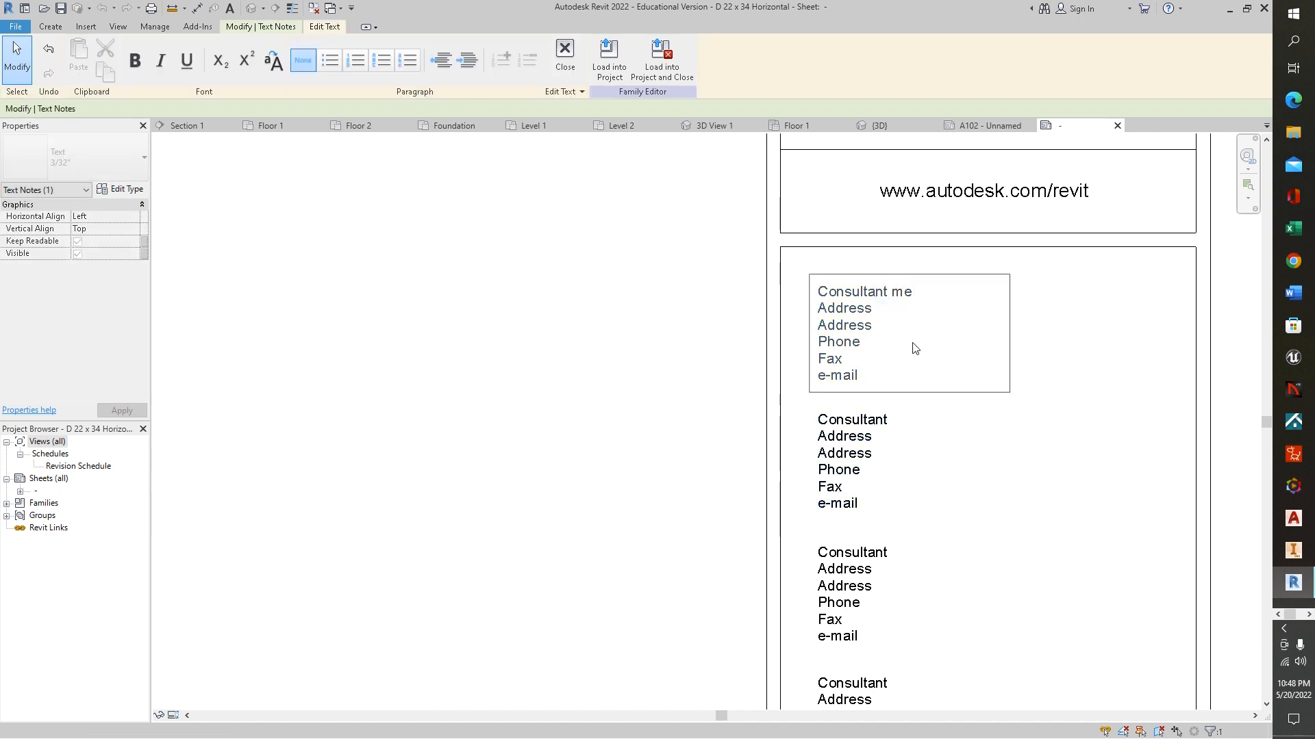
{"action": "type", "text": ":"}
{"action": "left_click", "coordinate": [890, 306]}
{"action": "type", "text": "1232"}
{"action": "key", "text": "BackSpace"}
{"action": "type", "text": "fake st"}
{"action": "left_click", "coordinate": [890, 348]}
{"action": "type", "text": "555"}
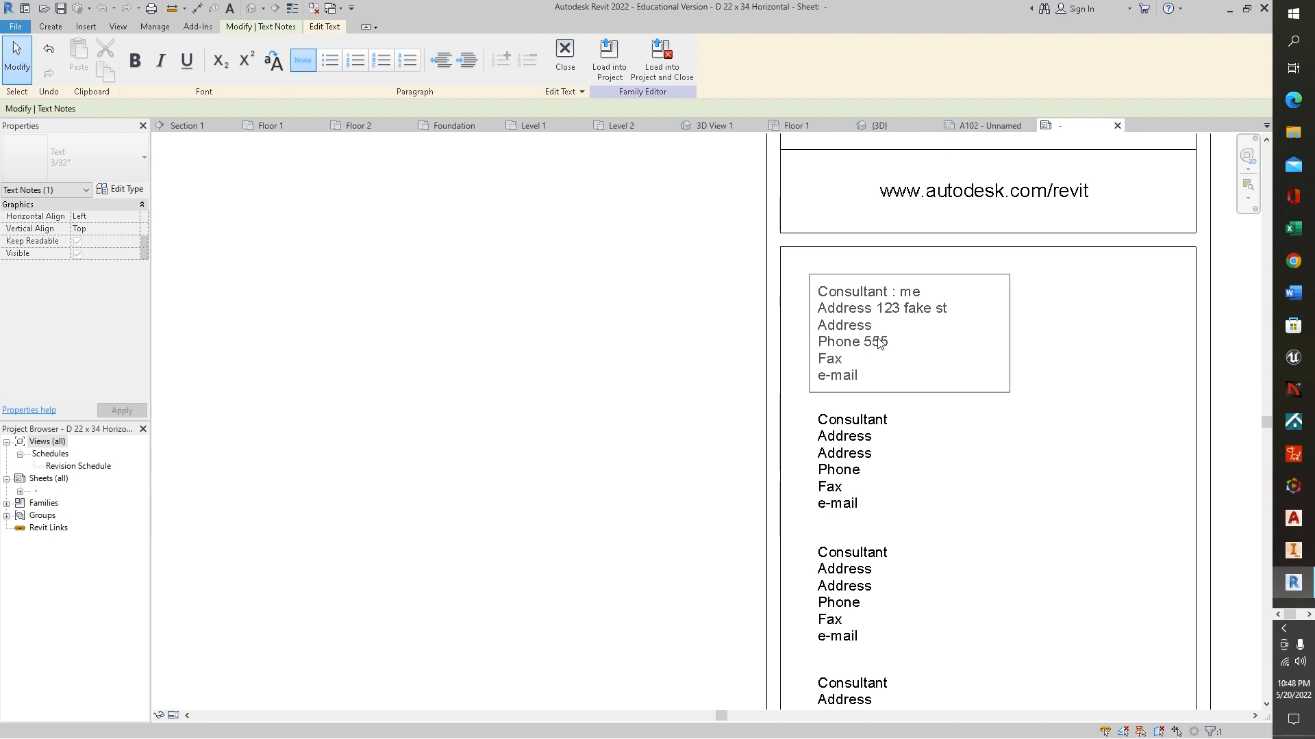
{"action": "type", "text": "1234"}
- Load the edited title block into the project and close it, saving the family as the new file "D 22 x 34 Horizontal.rfa revit tutorial"
{"action": "scroll", "coordinate": [1027, 494], "scroll_direction": "down", "scroll_amount": 3}
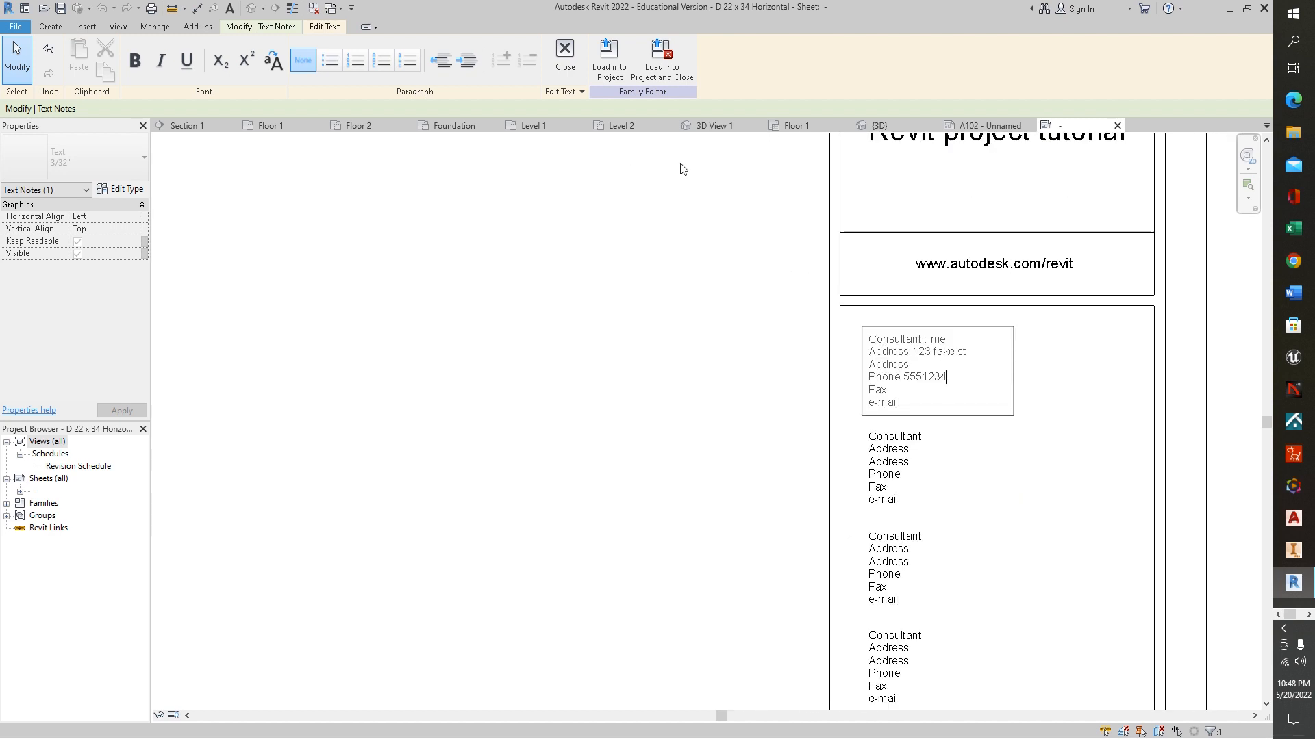
{"action": "left_click", "coordinate": [661, 58]}
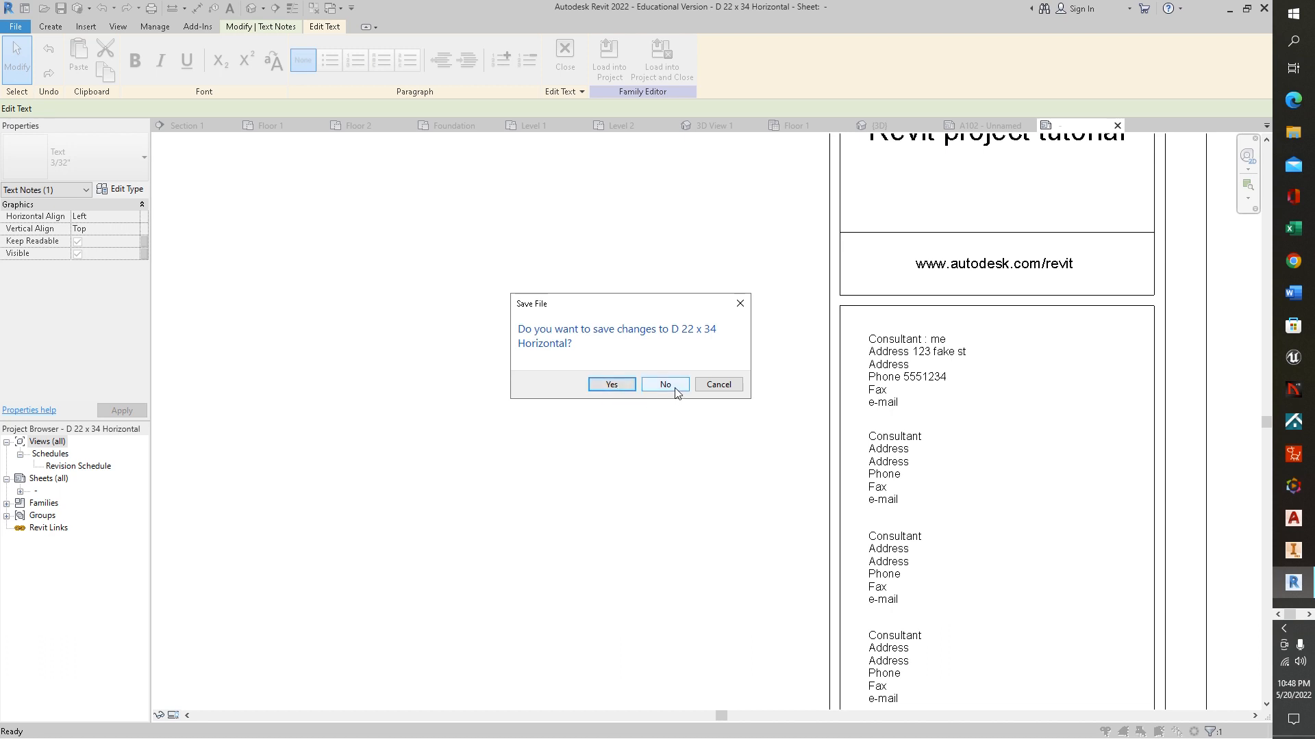
{"action": "left_click", "coordinate": [616, 387]}
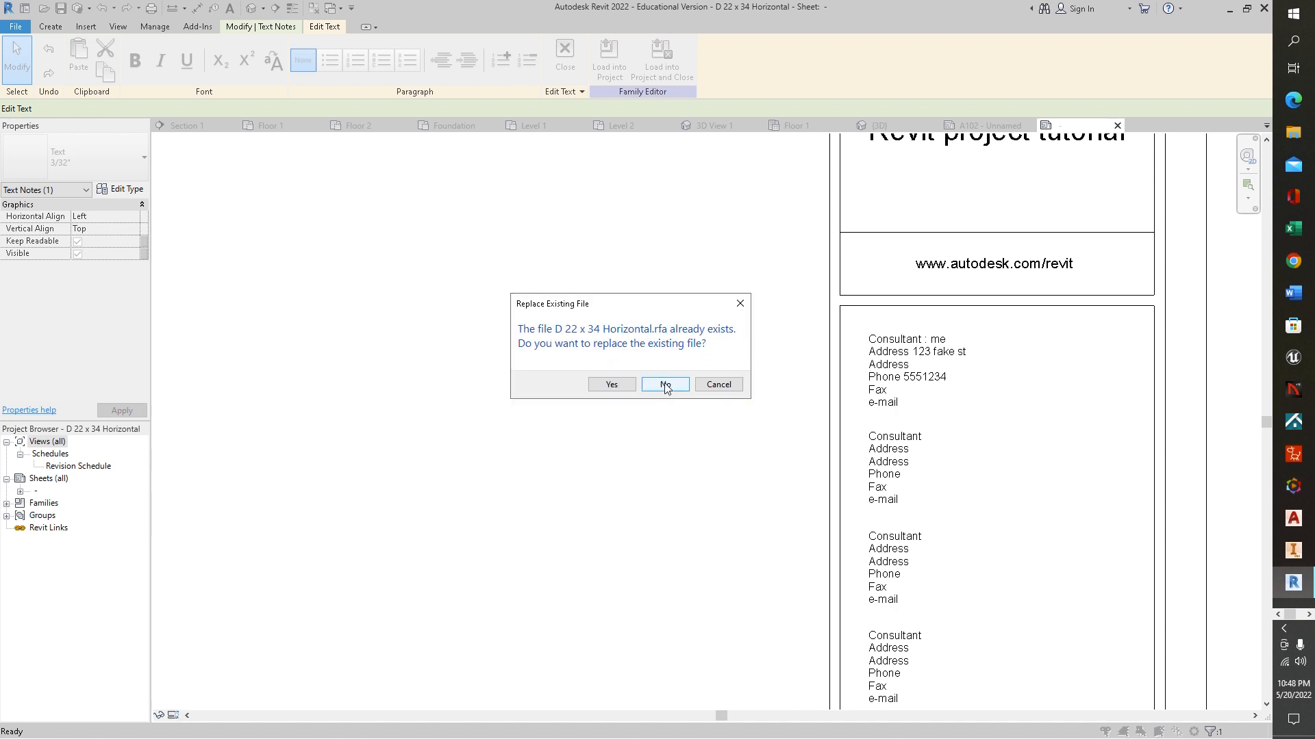
{"action": "left_click", "coordinate": [665, 385]}
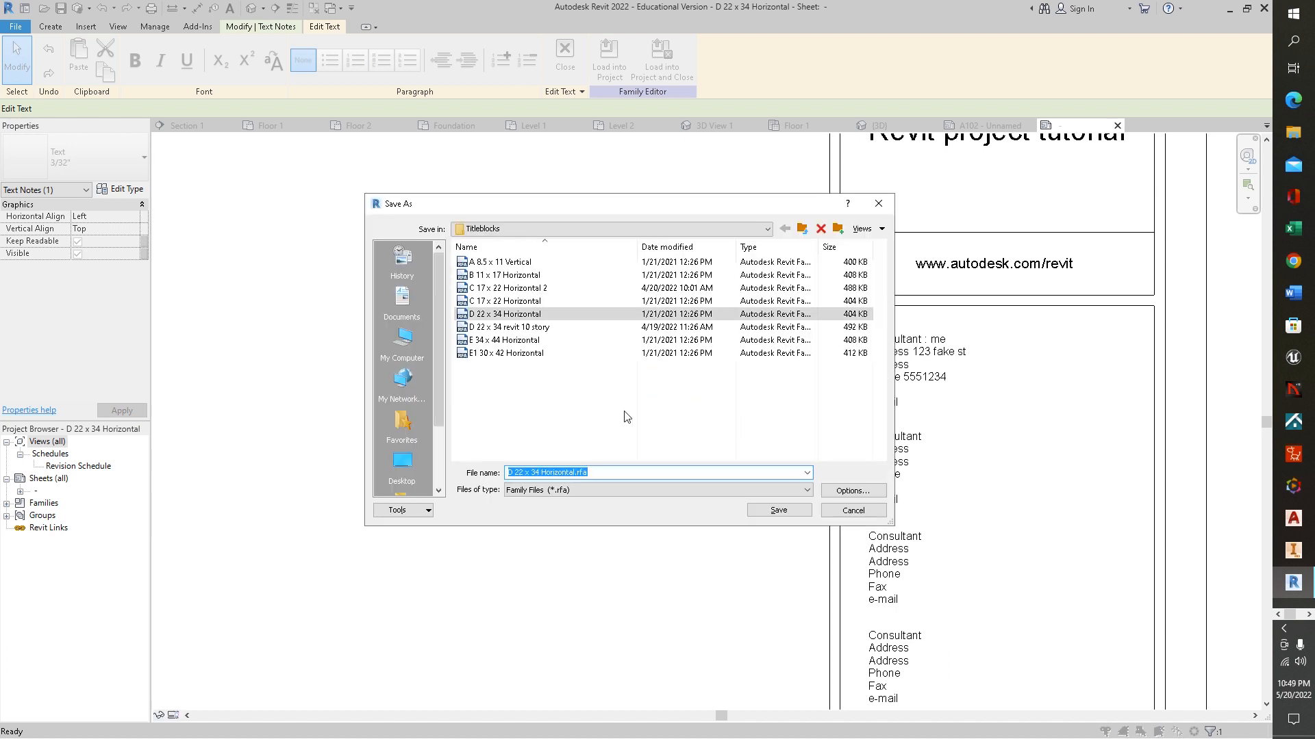
{"action": "left_click", "coordinate": [595, 471]}
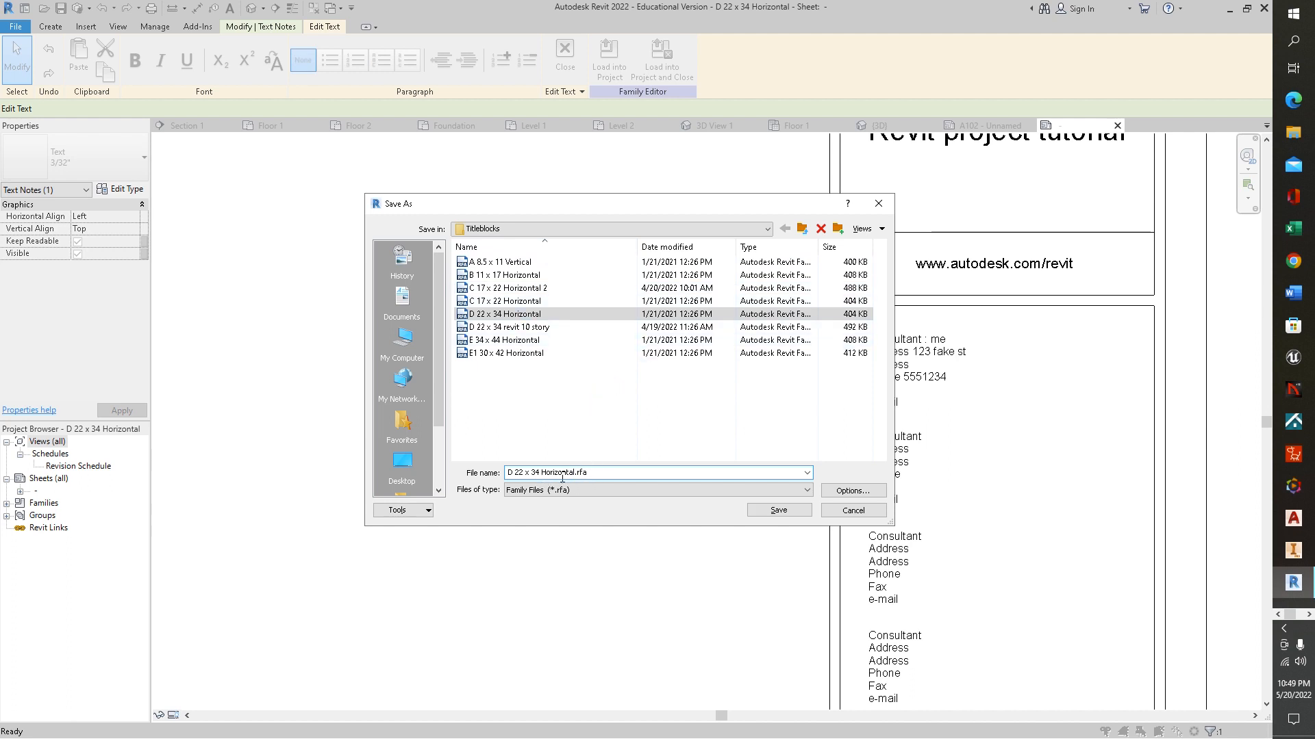
{"action": "left_click_drag", "start_coordinate": [576, 471], "coordinate": [544, 470]}
{"action": "left_click", "coordinate": [575, 471]}
{"action": "left_click", "coordinate": [590, 472]}
{"action": "left_click", "coordinate": [776, 511]}
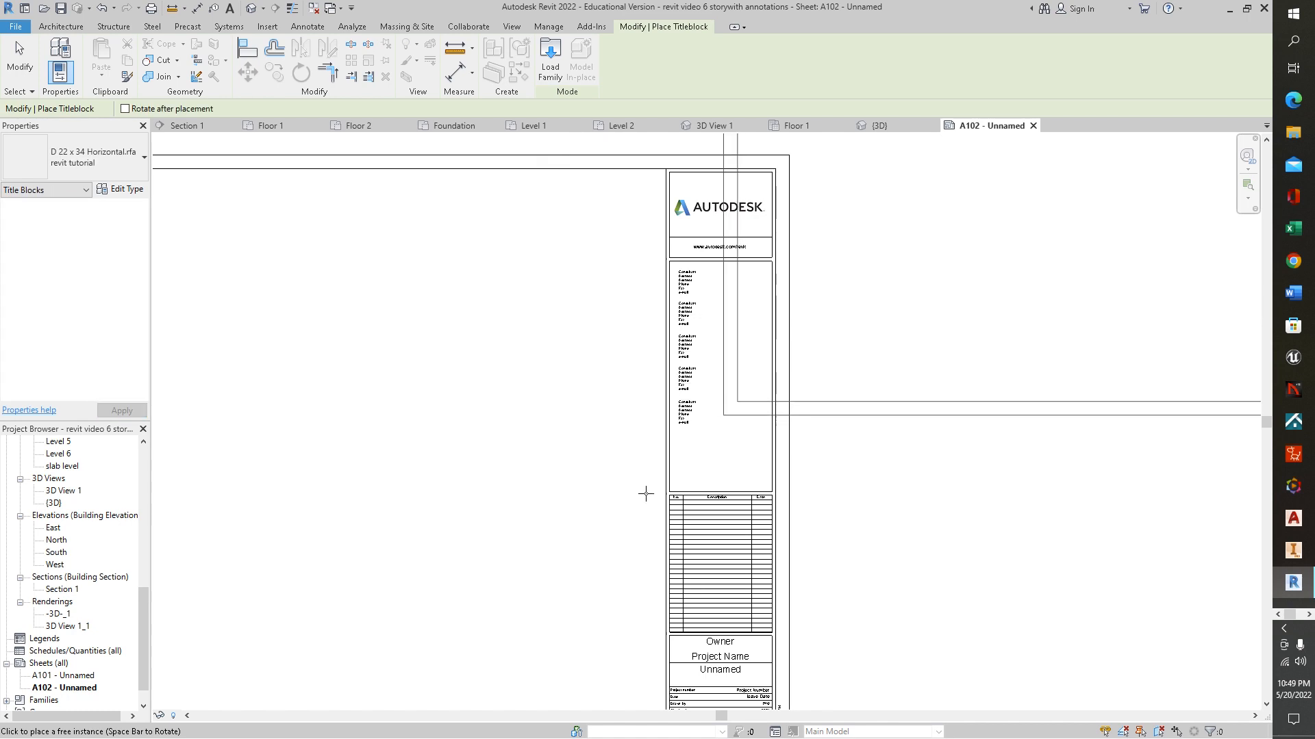
- Exit title block placement on sheet A102 without adding the loaded title block
{"action": "scroll", "coordinate": [402, 651], "scroll_direction": "down", "scroll_amount": 5}
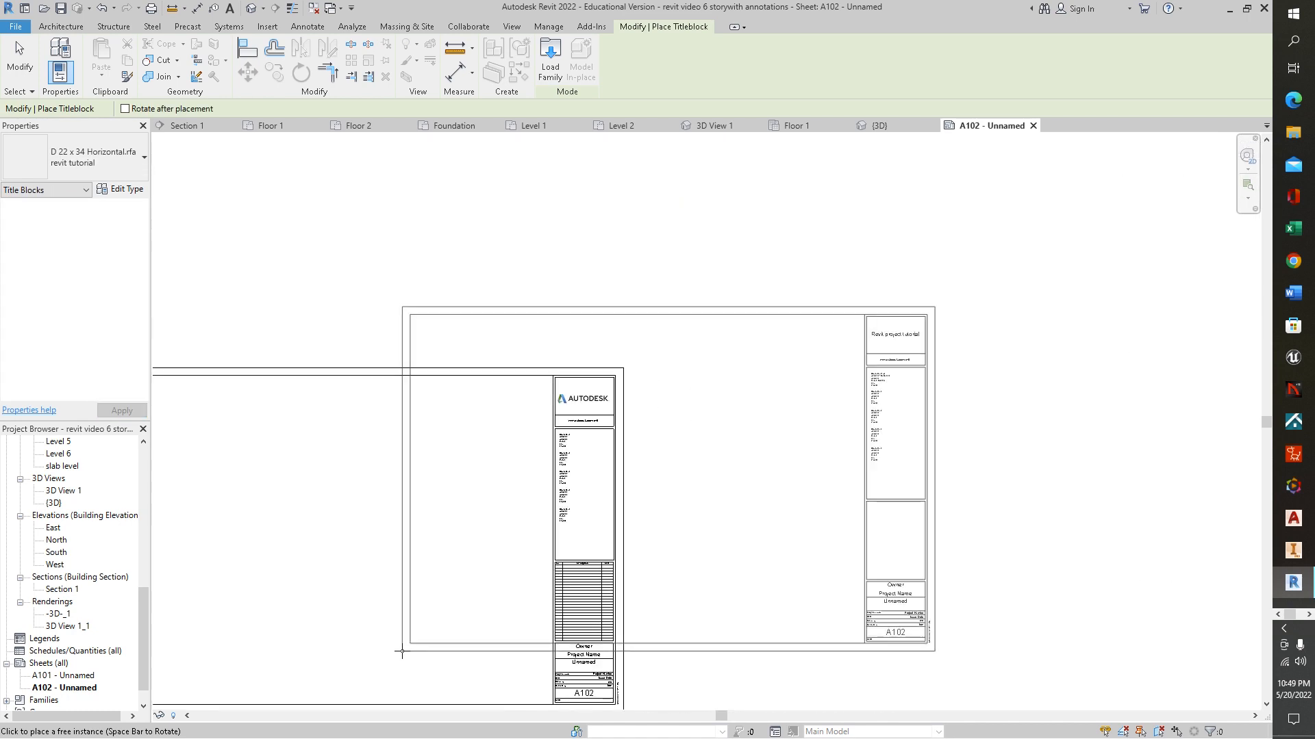
{"action": "key", "text": "Escape"}
{"action": "key", "text": "Escape"}
{"action": "left_click", "coordinate": [172, 587]}
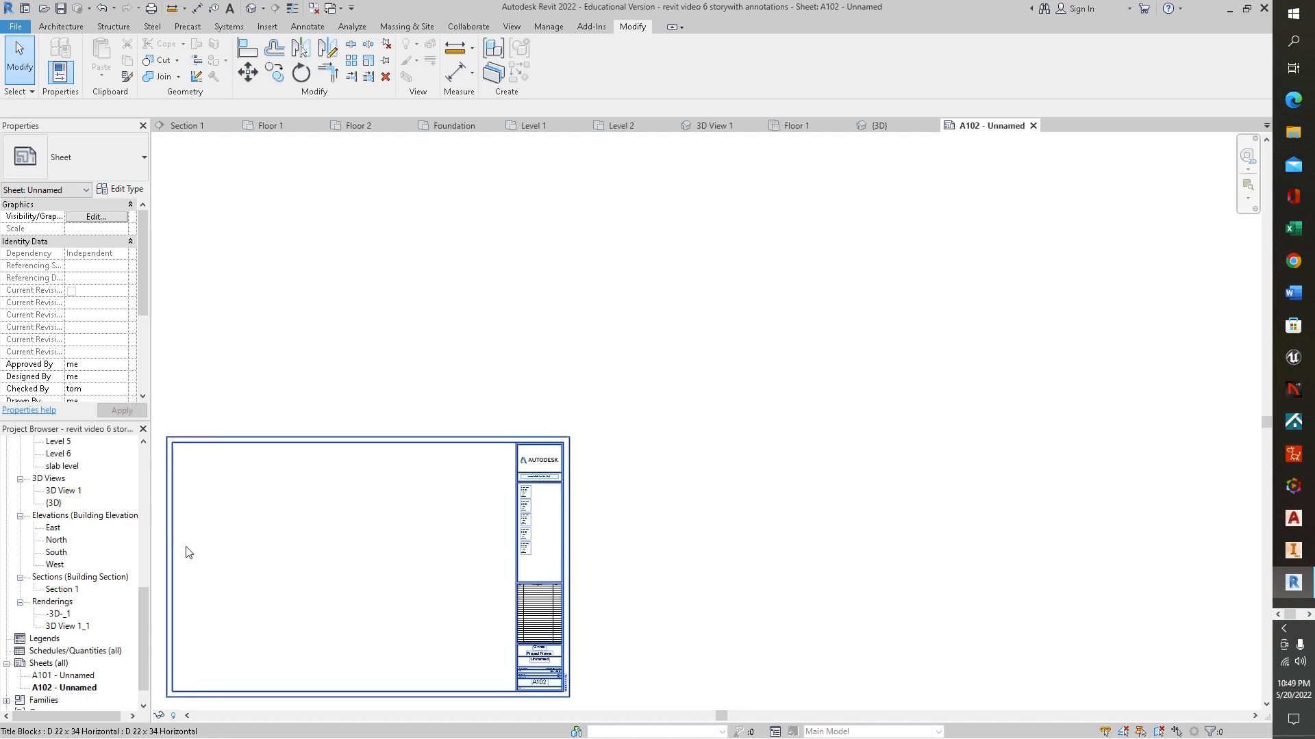
{"action": "middle_click_drag", "start_coordinate": [277, 653], "coordinate": [439, 637]}
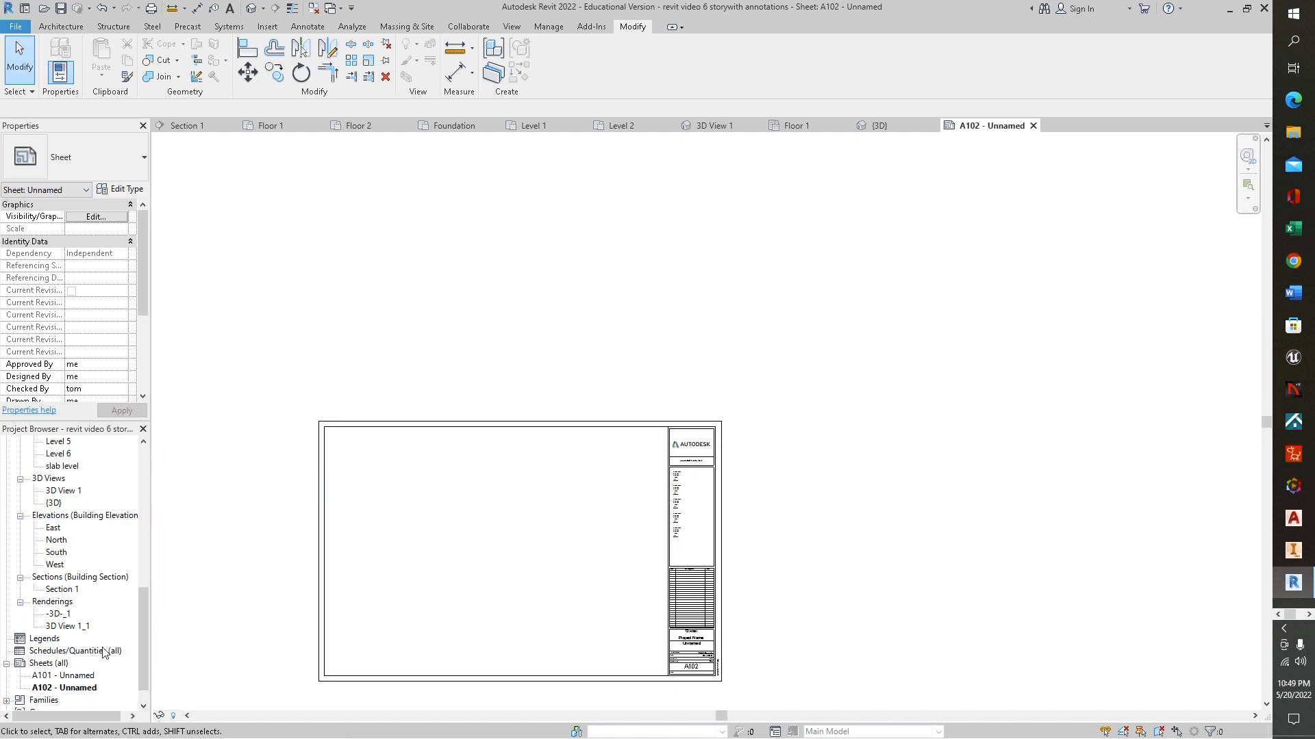
- Delete the sheets A101 and A102 from the project
{"action": "right_click", "coordinate": [74, 676]}
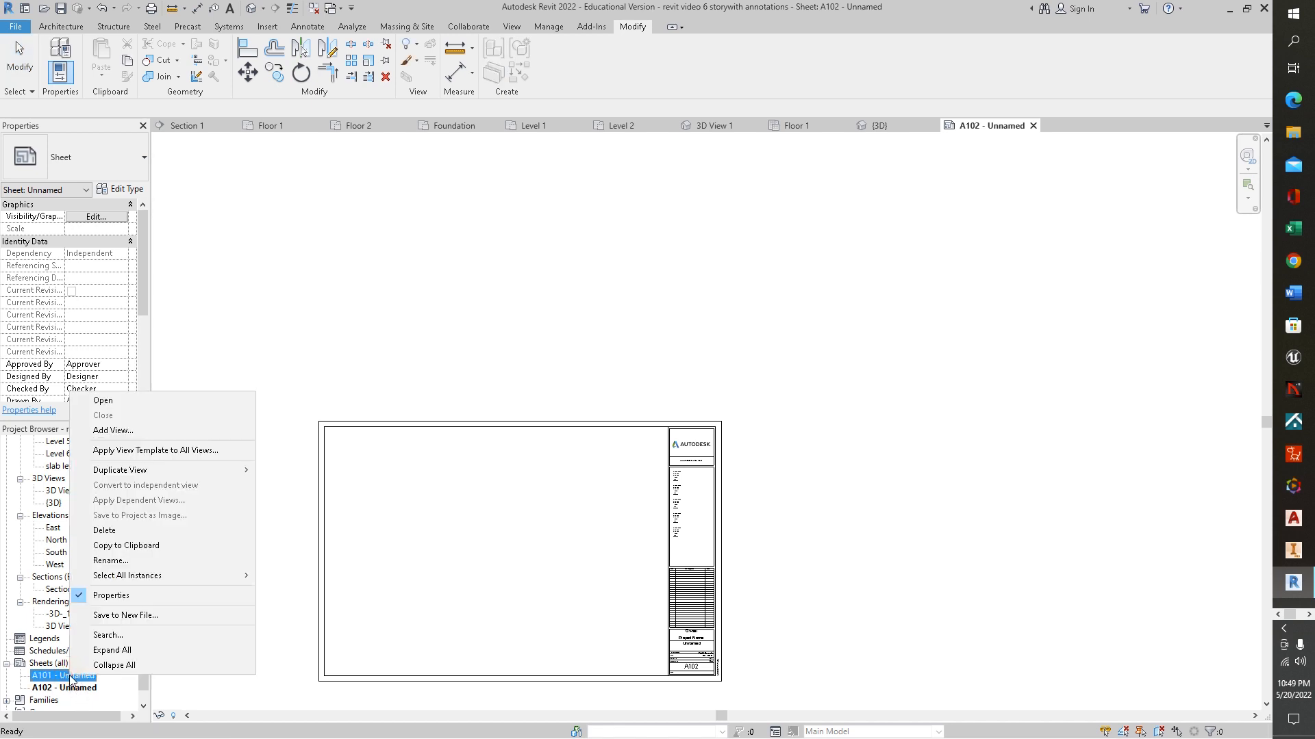
{"action": "left_click", "coordinate": [137, 531]}
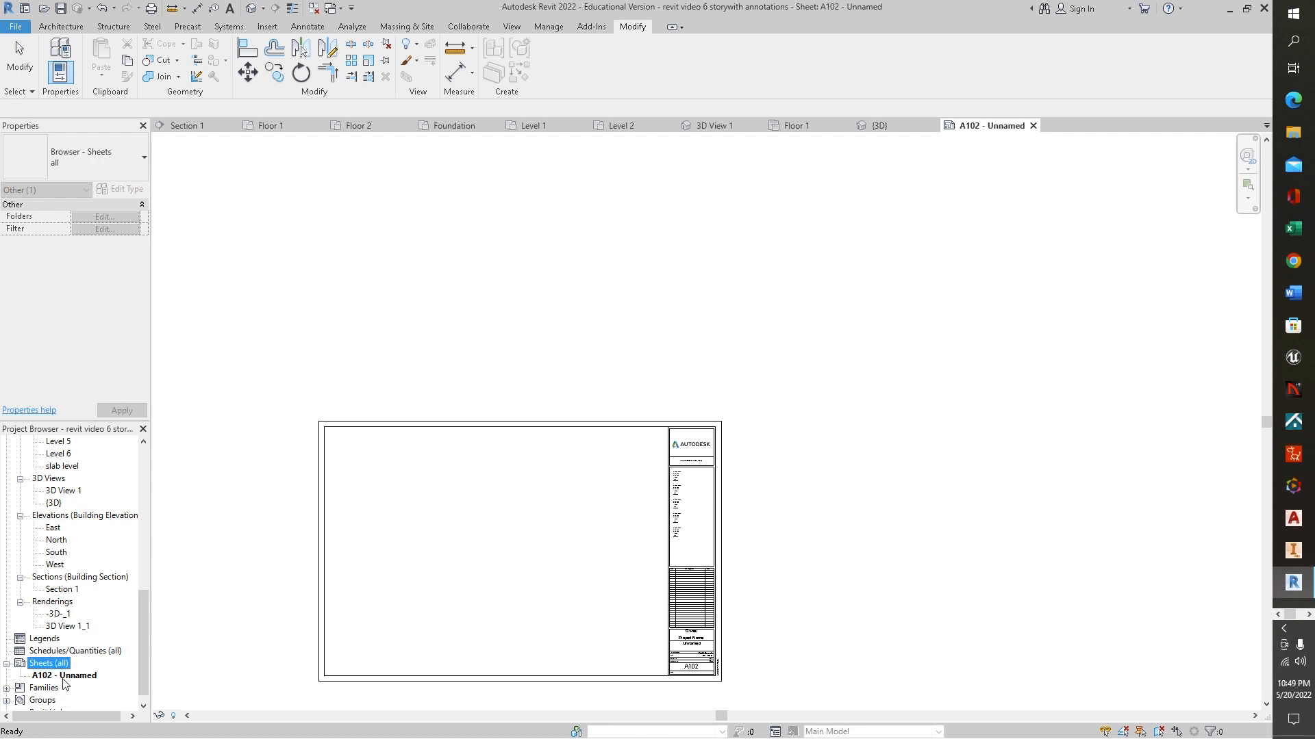
{"action": "right_click", "coordinate": [63, 676]}
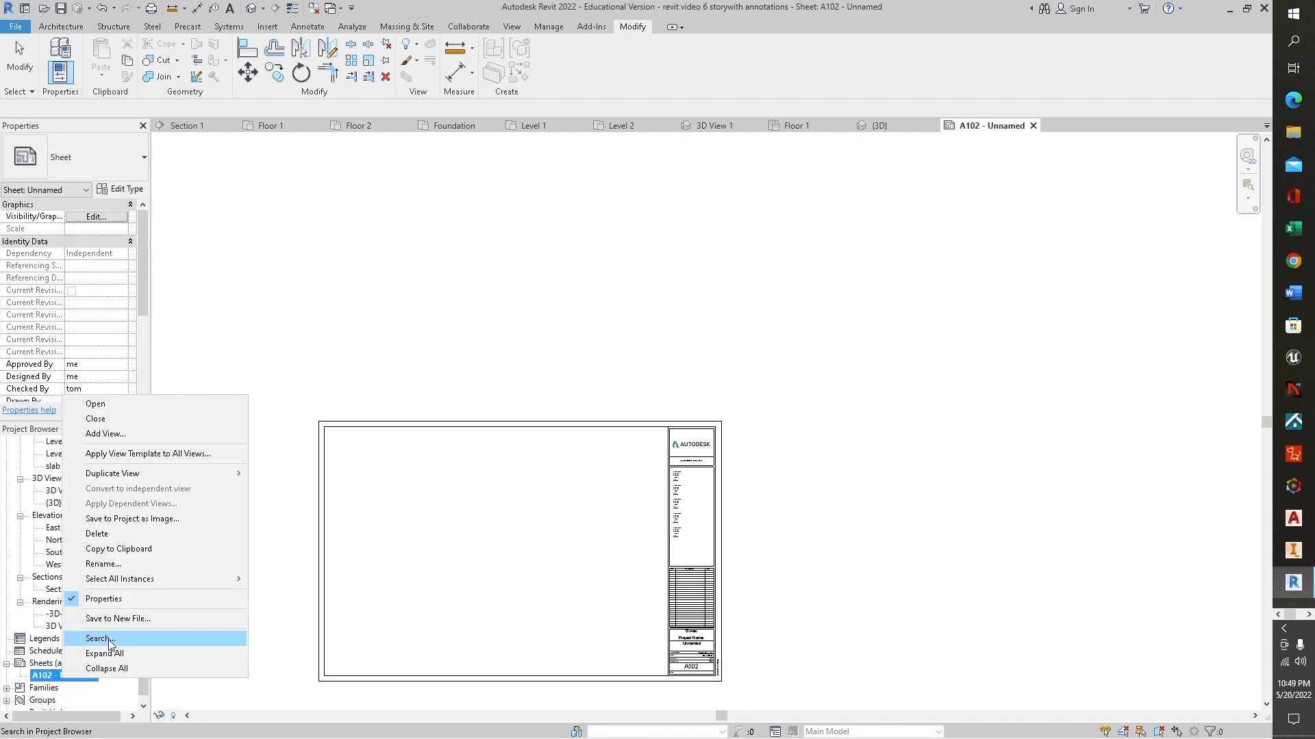
{"action": "left_click", "coordinate": [118, 534]}
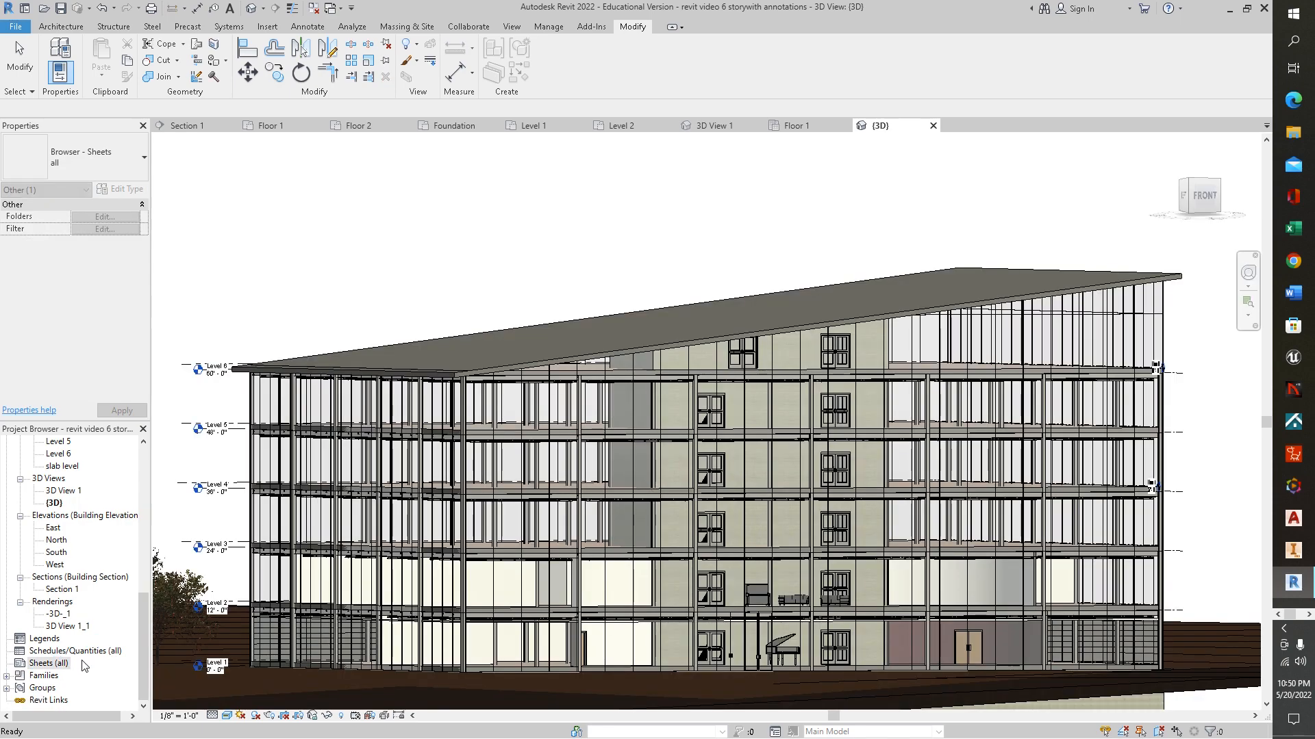
- Create a new sheet using the "D 22 x 34 Horizontal.rfa revit tutorial" title block
{"action": "right_click", "coordinate": [48, 665]}
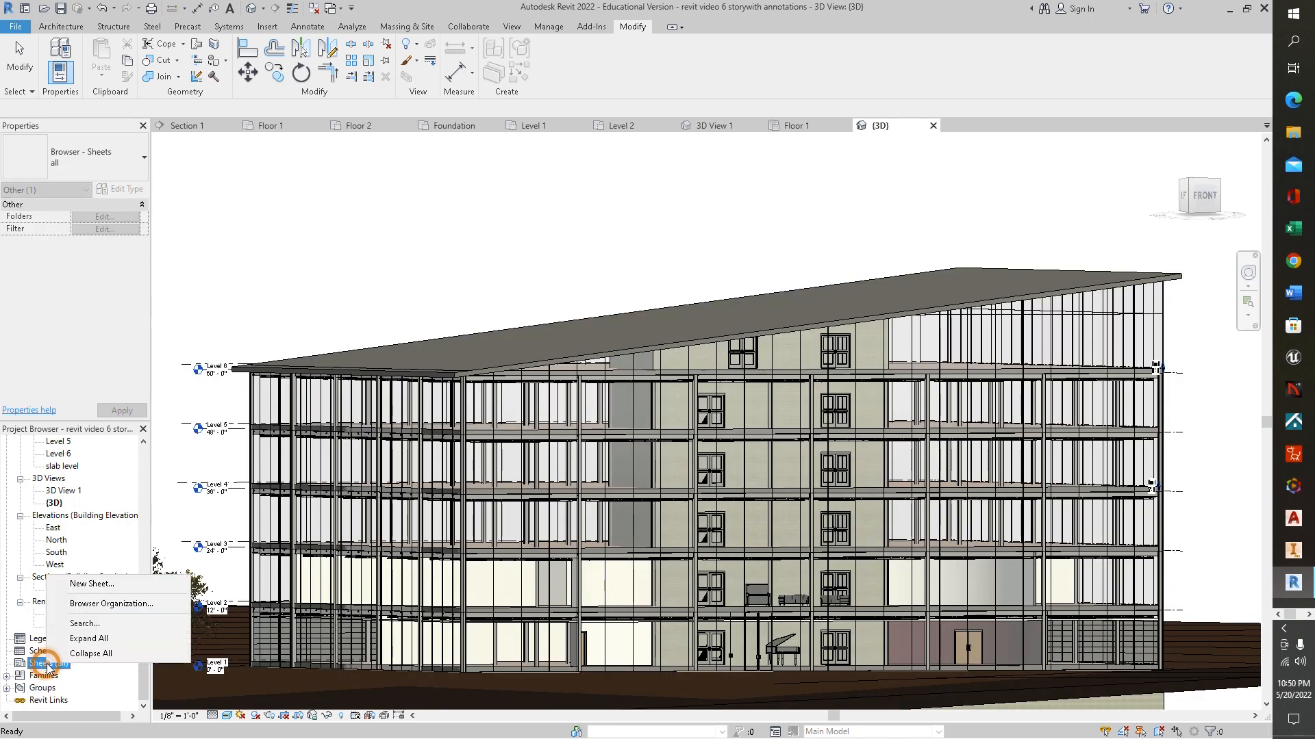
{"action": "left_click", "coordinate": [106, 585]}
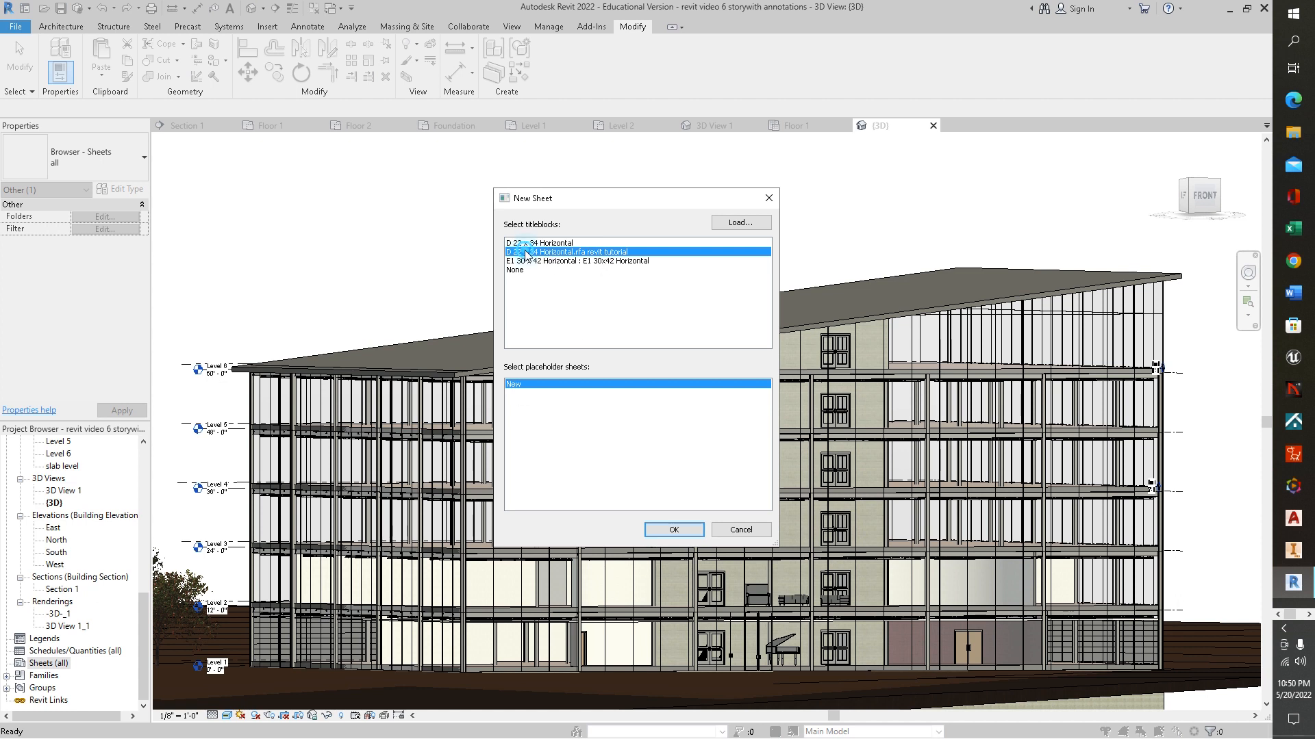
{"action": "left_click", "coordinate": [673, 531]}
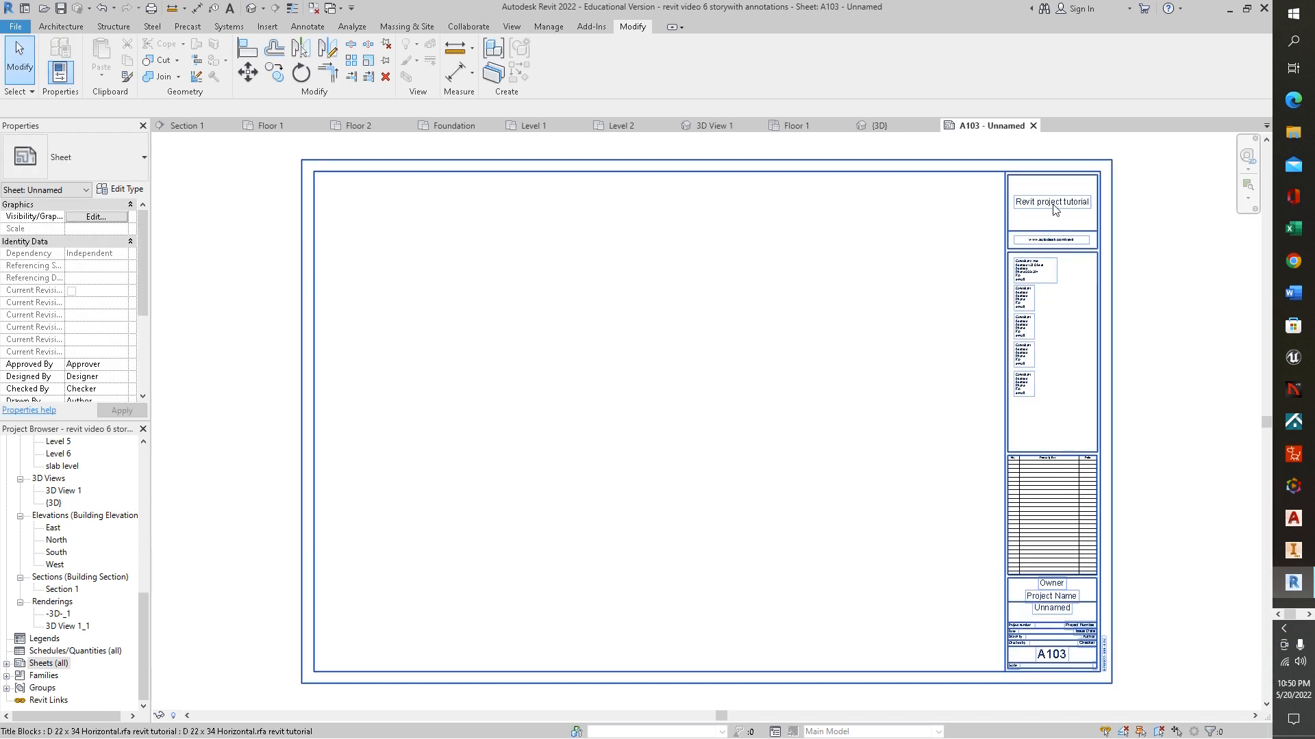
- Examine the customized heading and consultant notes on the new sheet's title block and the sheet's identity data
{"action": "scroll", "coordinate": [1054, 209], "scroll_direction": "up", "scroll_amount": 1}
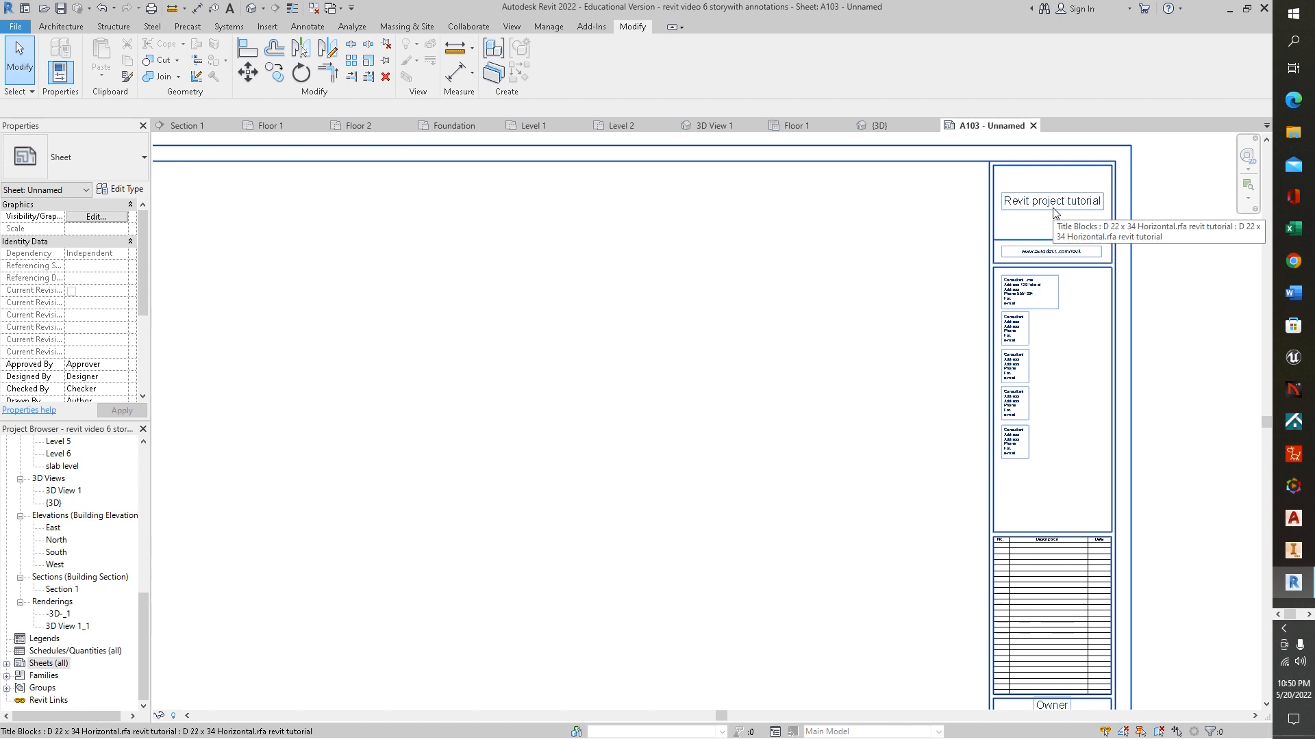
{"action": "scroll", "coordinate": [1047, 298], "scroll_direction": "up", "scroll_amount": 2}
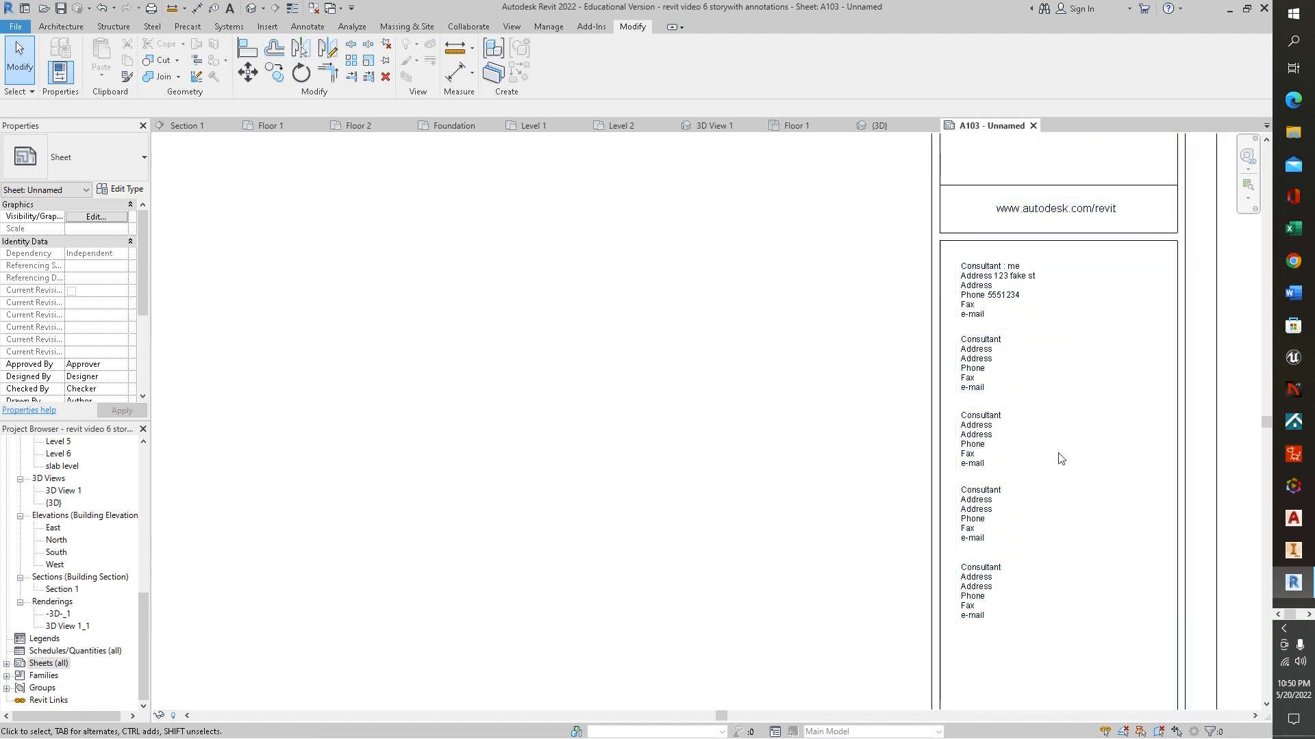
{"action": "scroll", "coordinate": [1058, 456], "scroll_direction": "down", "scroll_amount": 2}
{"action": "scroll", "coordinate": [1070, 543], "scroll_direction": "down", "scroll_amount": 1}
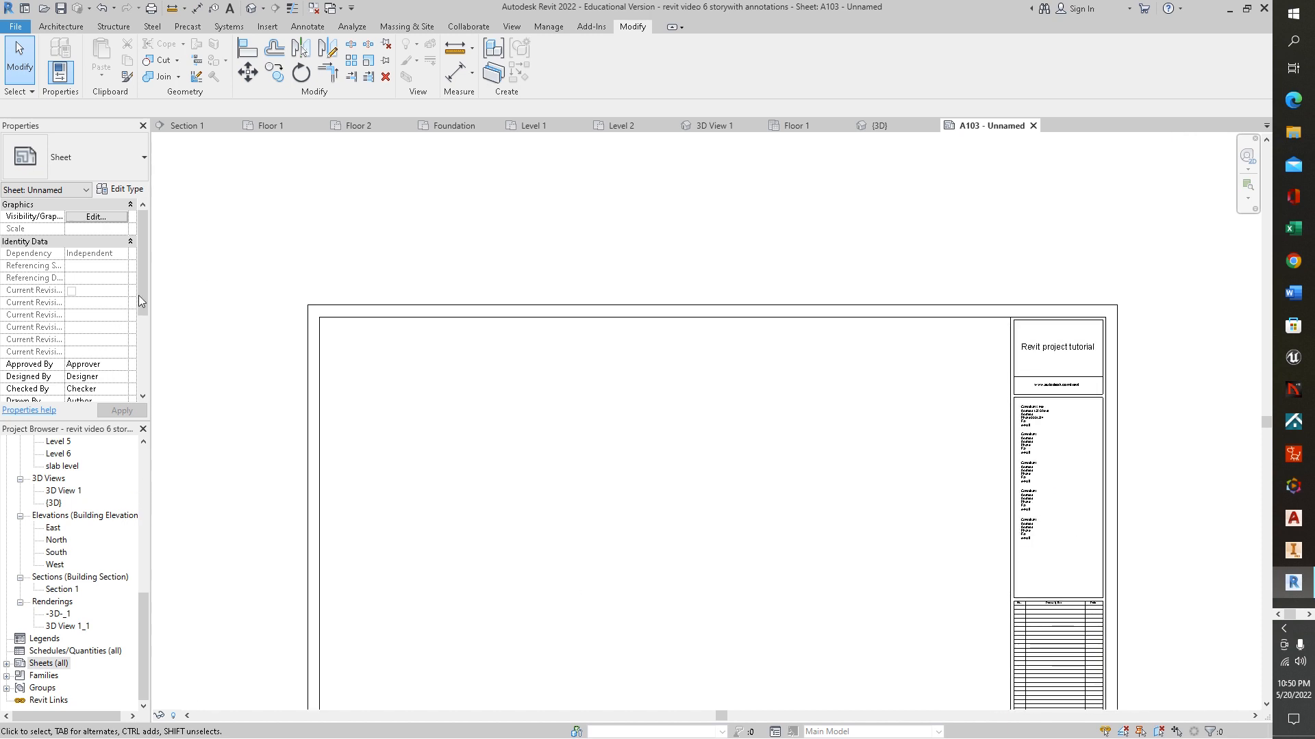
{"action": "left_click_drag", "start_coordinate": [141, 277], "coordinate": [155, 251]}
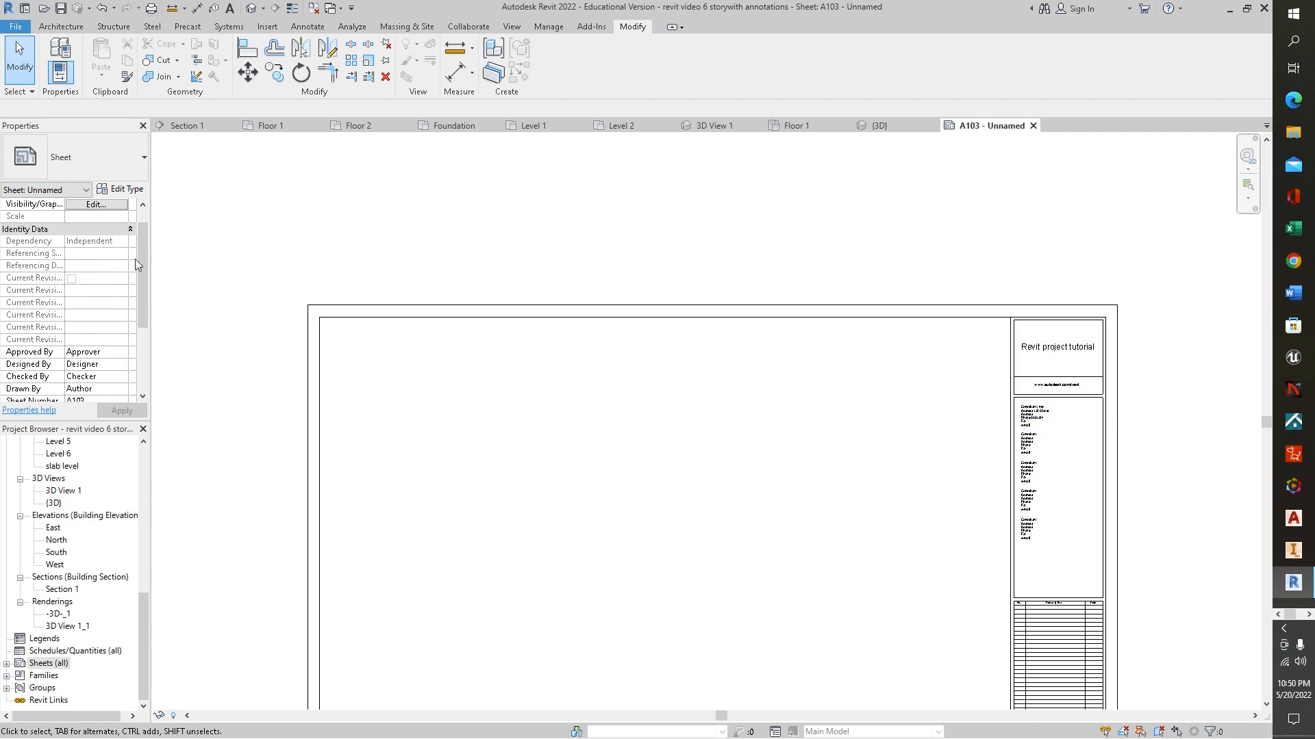
{"action": "left_click_drag", "start_coordinate": [144, 262], "coordinate": [143, 244]}
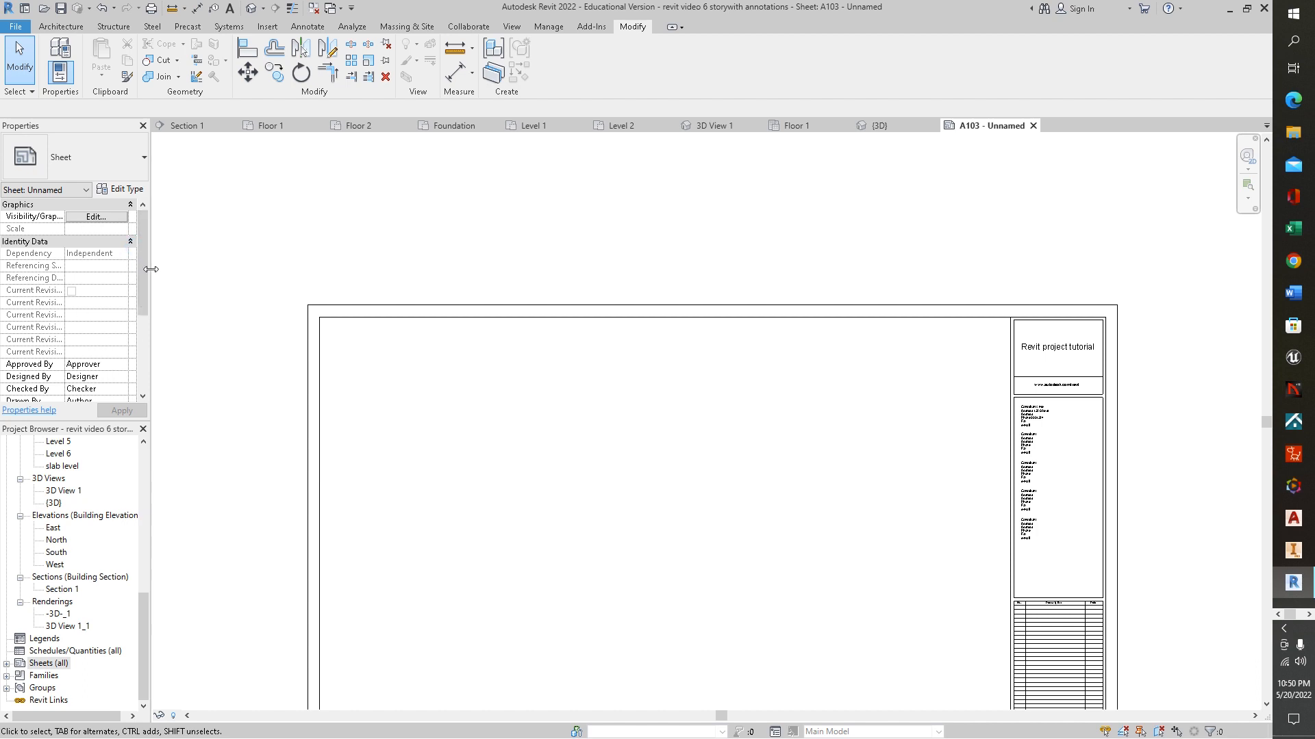
{"action": "scroll", "coordinate": [484, 490], "scroll_direction": "down", "scroll_amount": 2}
{"action": "middle_click_drag", "start_coordinate": [544, 502], "coordinate": [563, 377]}
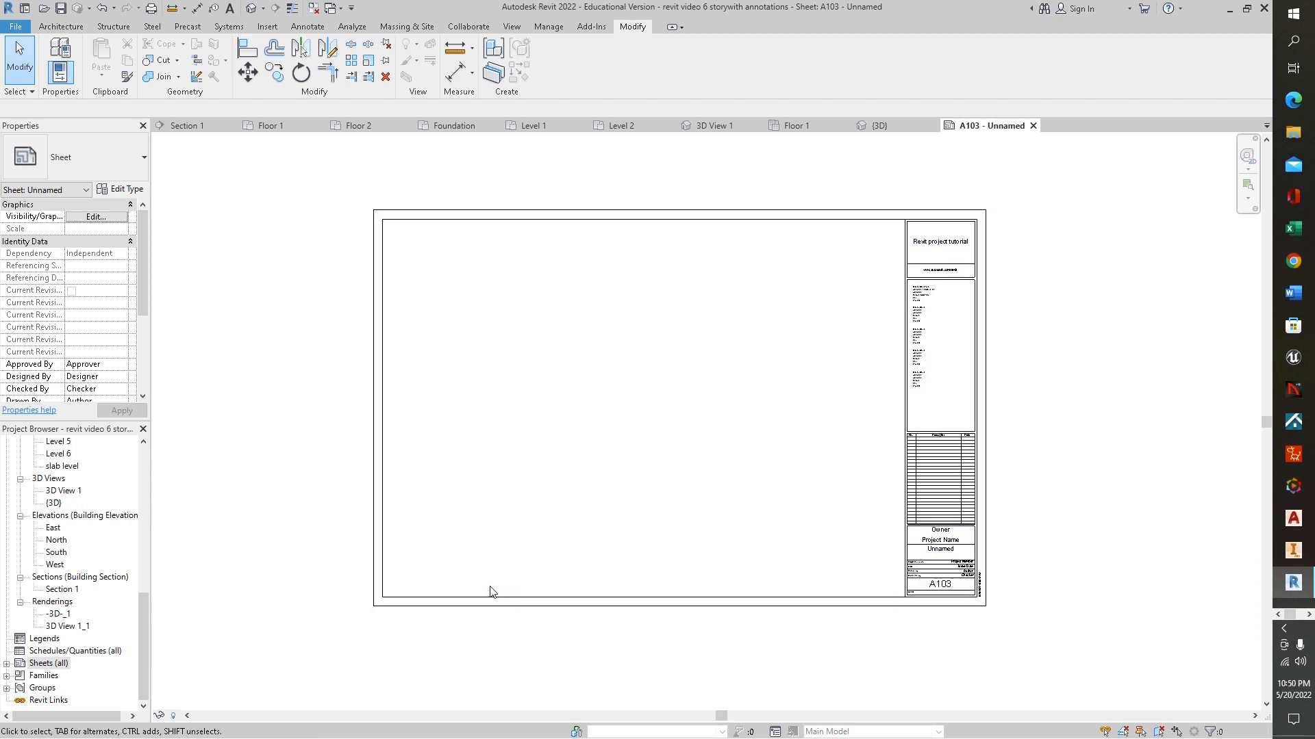
- Open the title block family of sheet A103 for editing
{"action": "double_click", "coordinate": [903, 391]}
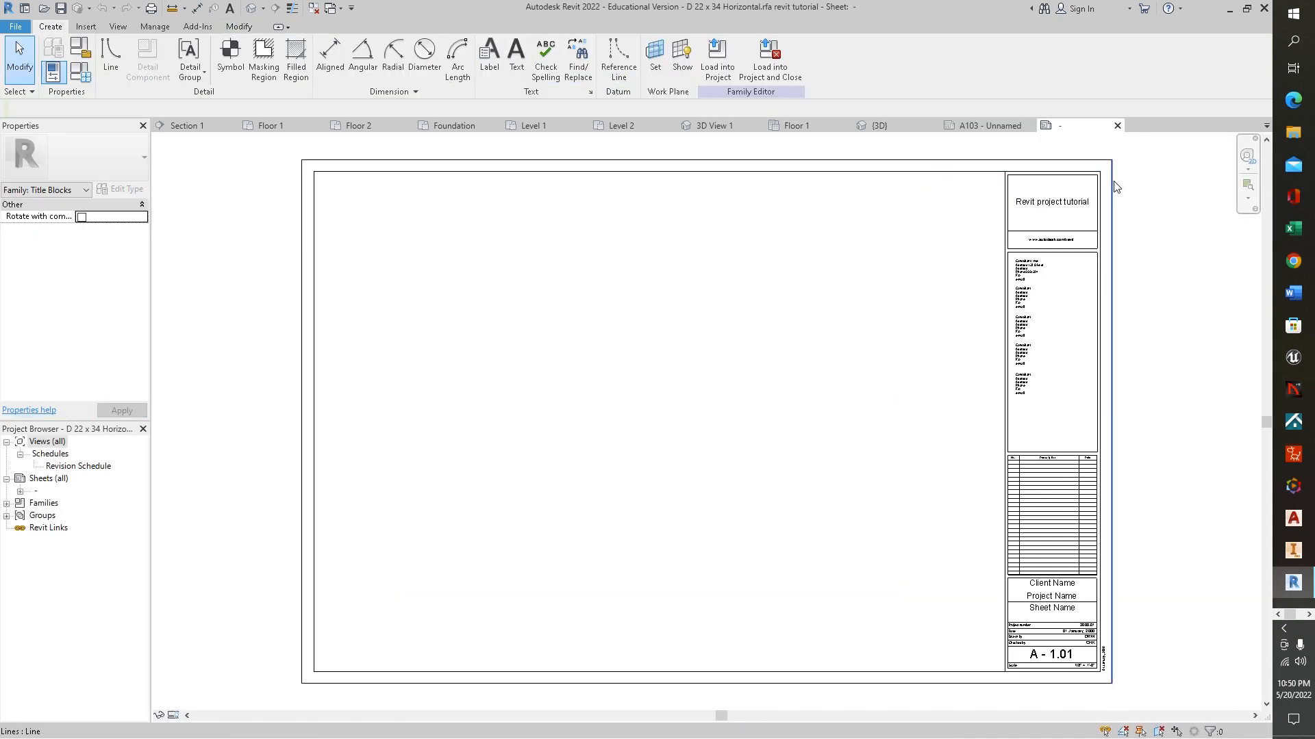
{"action": "left_click", "coordinate": [996, 175]}
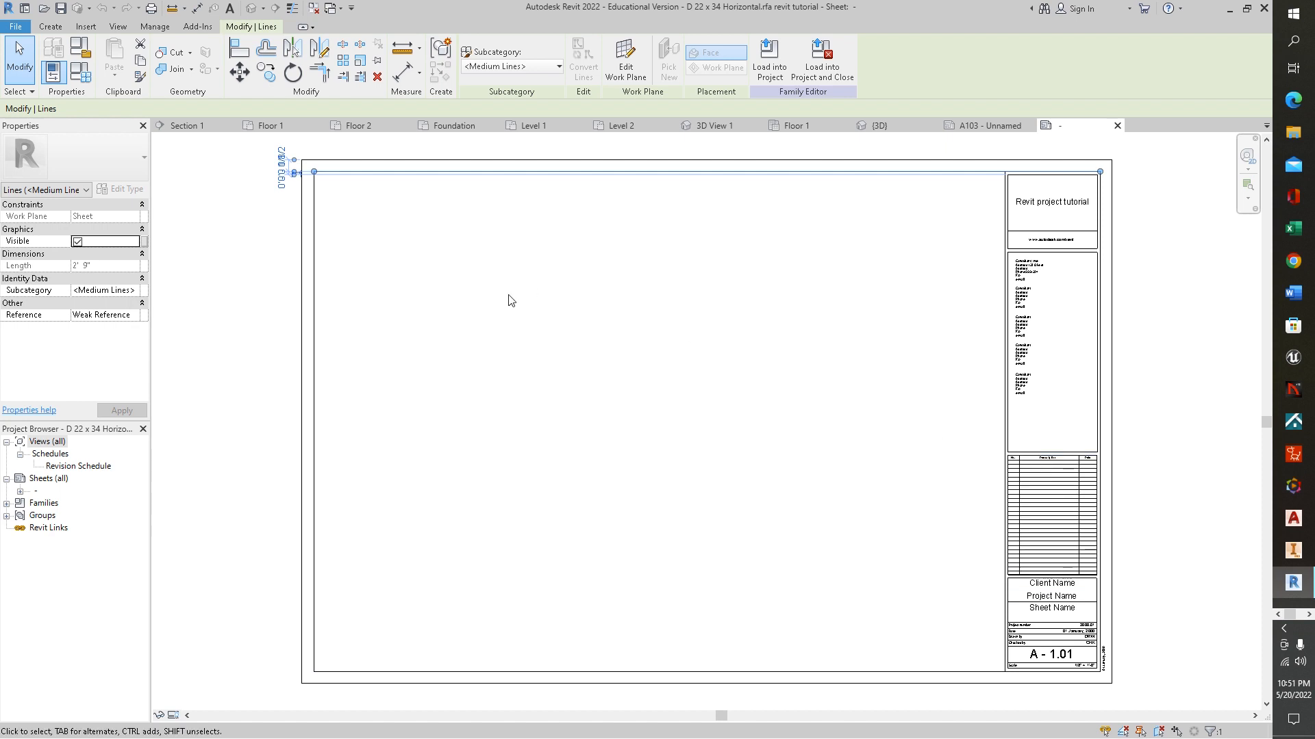
{"action": "left_click", "coordinate": [479, 309]}
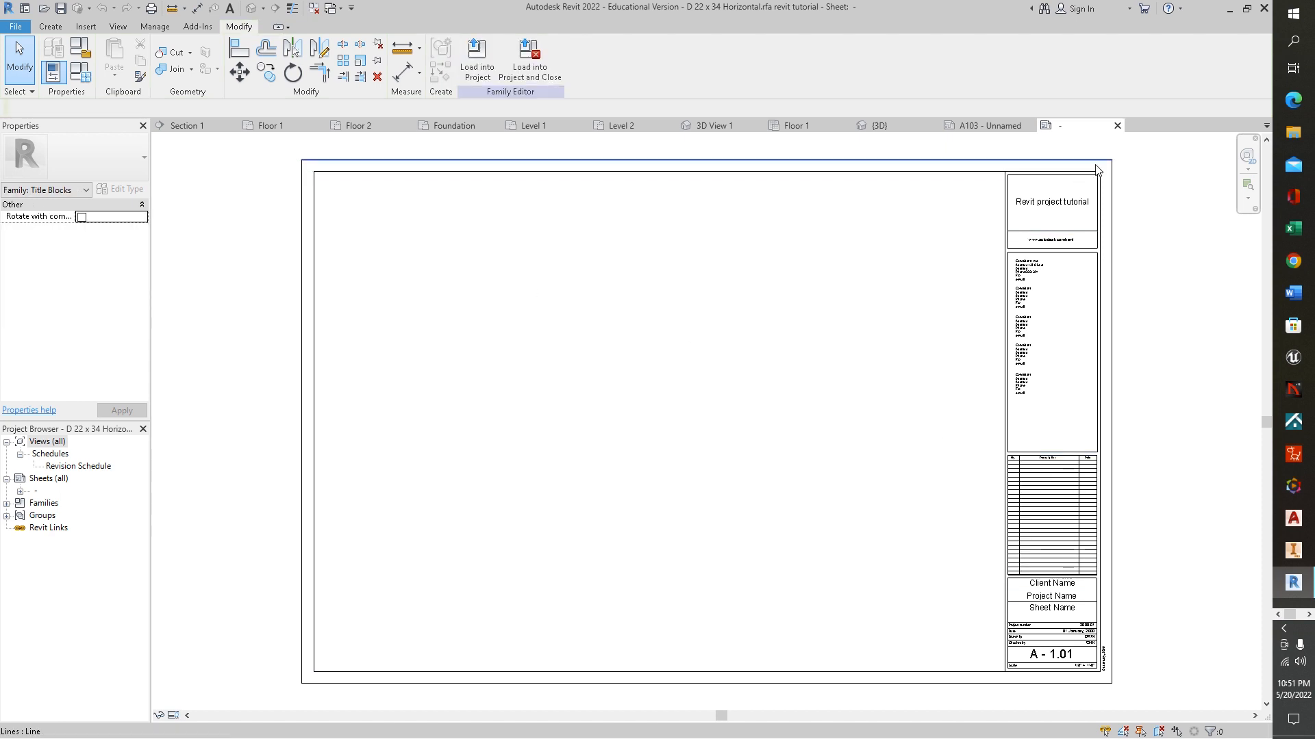
- Try moving the sheet outline's right edge inward and return it to its original place
{"action": "left_click_drag", "start_coordinate": [1111, 205], "coordinate": [885, 342]}
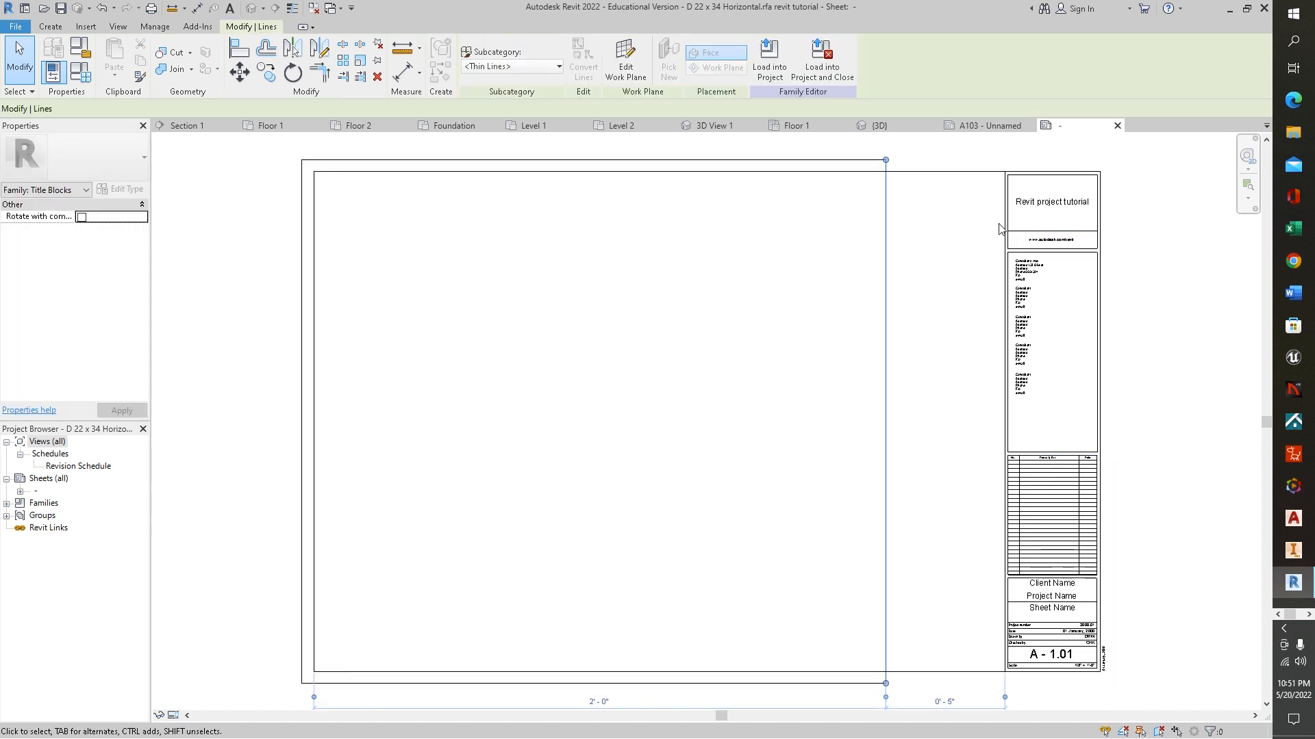
{"action": "left_click_drag", "start_coordinate": [889, 185], "coordinate": [1111, 205]}
{"action": "left_click", "coordinate": [1059, 326]}
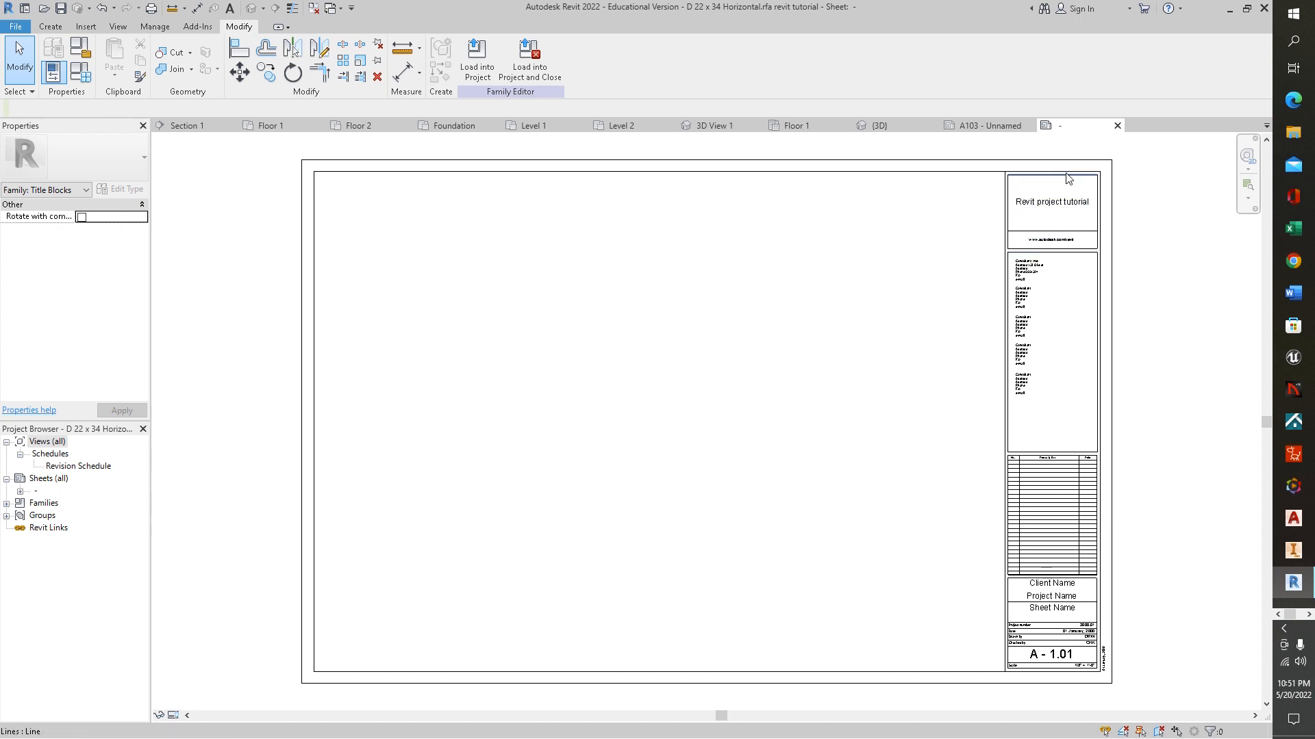
- Move the inner border's right line inward to the edge of the information strip
{"action": "left_click", "coordinate": [998, 172]}
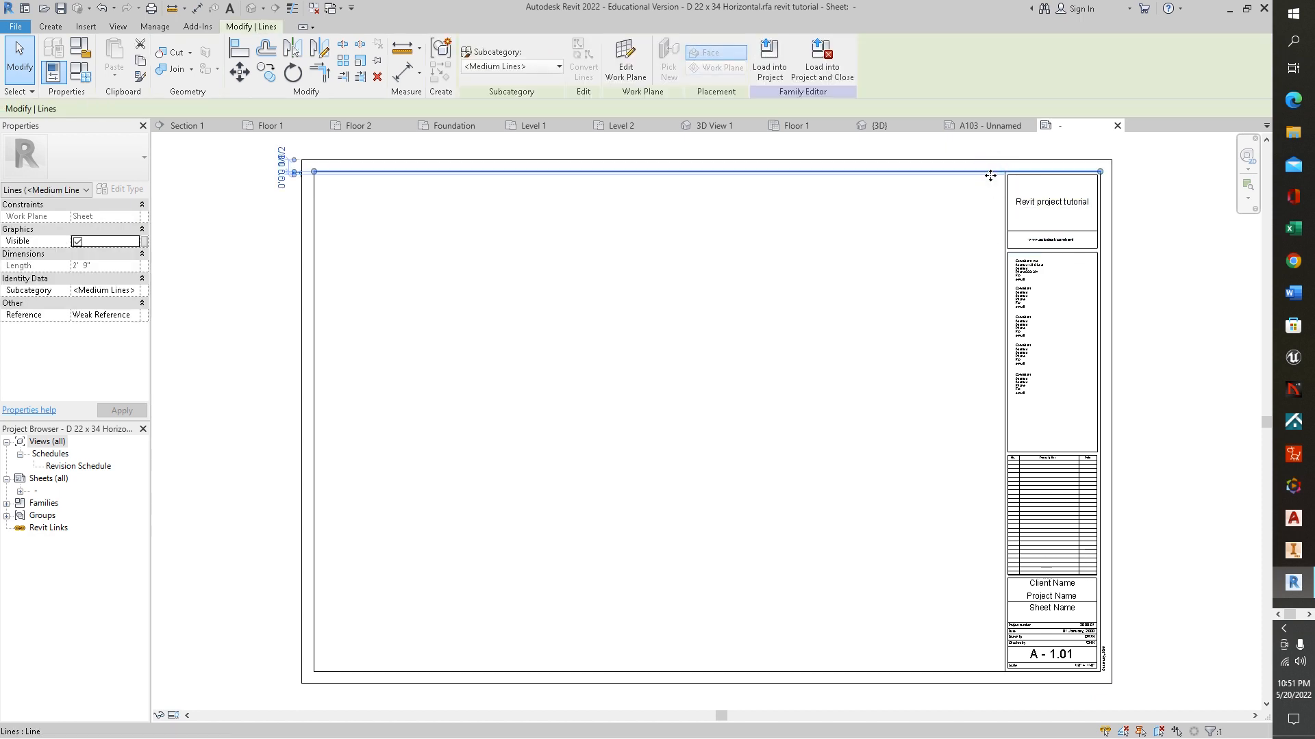
{"action": "left_click_drag", "start_coordinate": [1100, 185], "coordinate": [1005, 383]}
{"action": "left_click", "coordinate": [388, 211]}
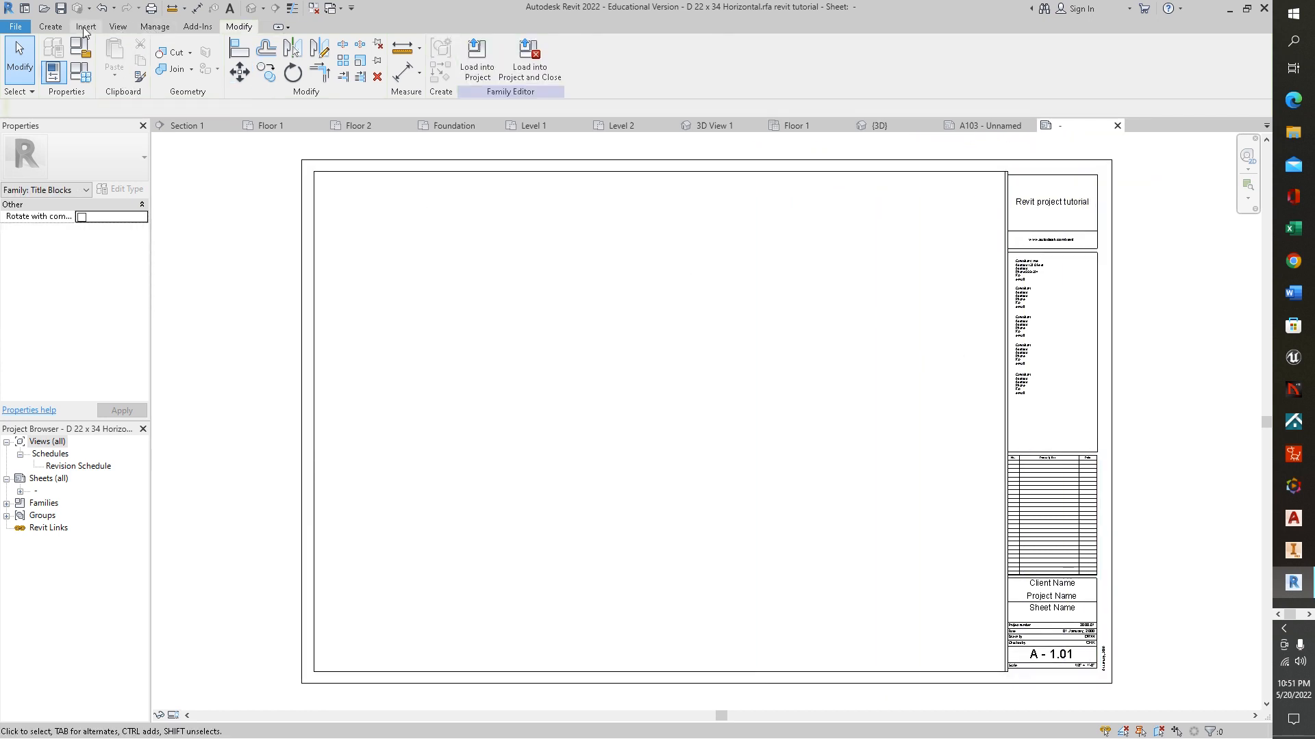
{"action": "left_click", "coordinate": [50, 26]}
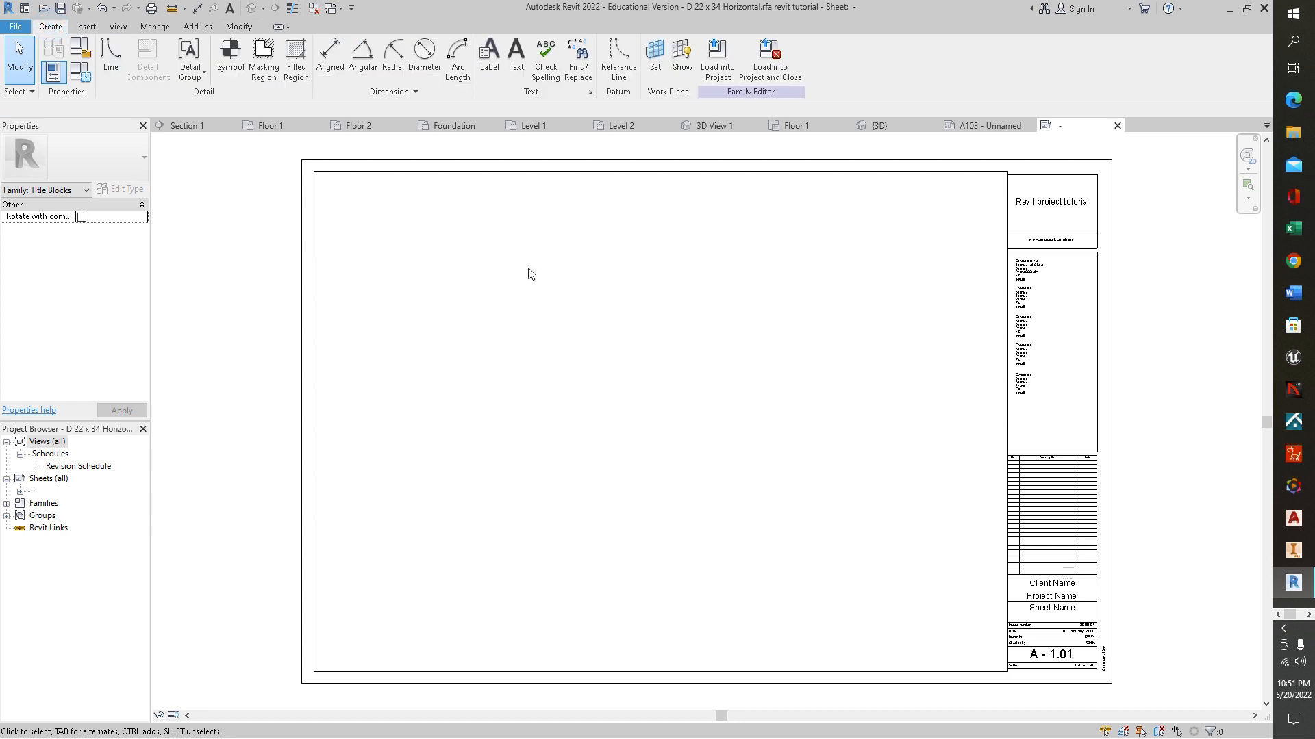
{"action": "left_click", "coordinate": [239, 26]}
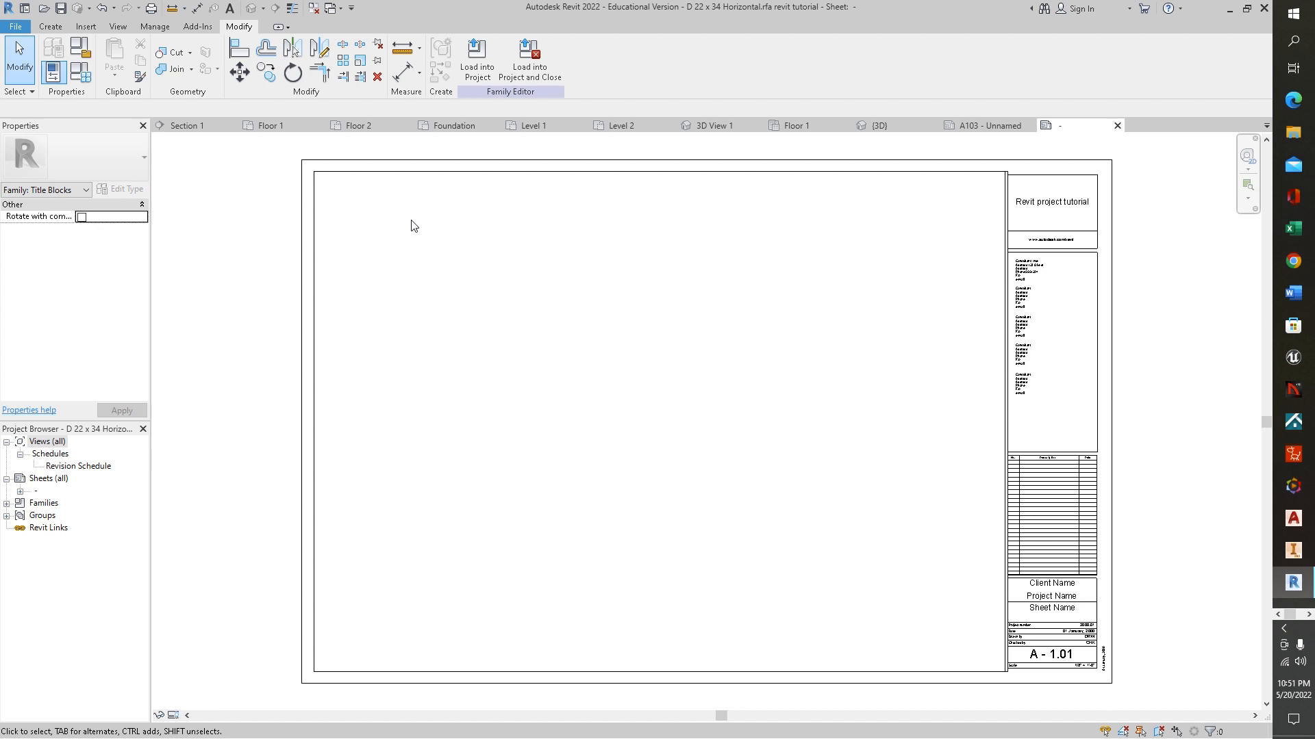
{"action": "left_click", "coordinate": [115, 27]}
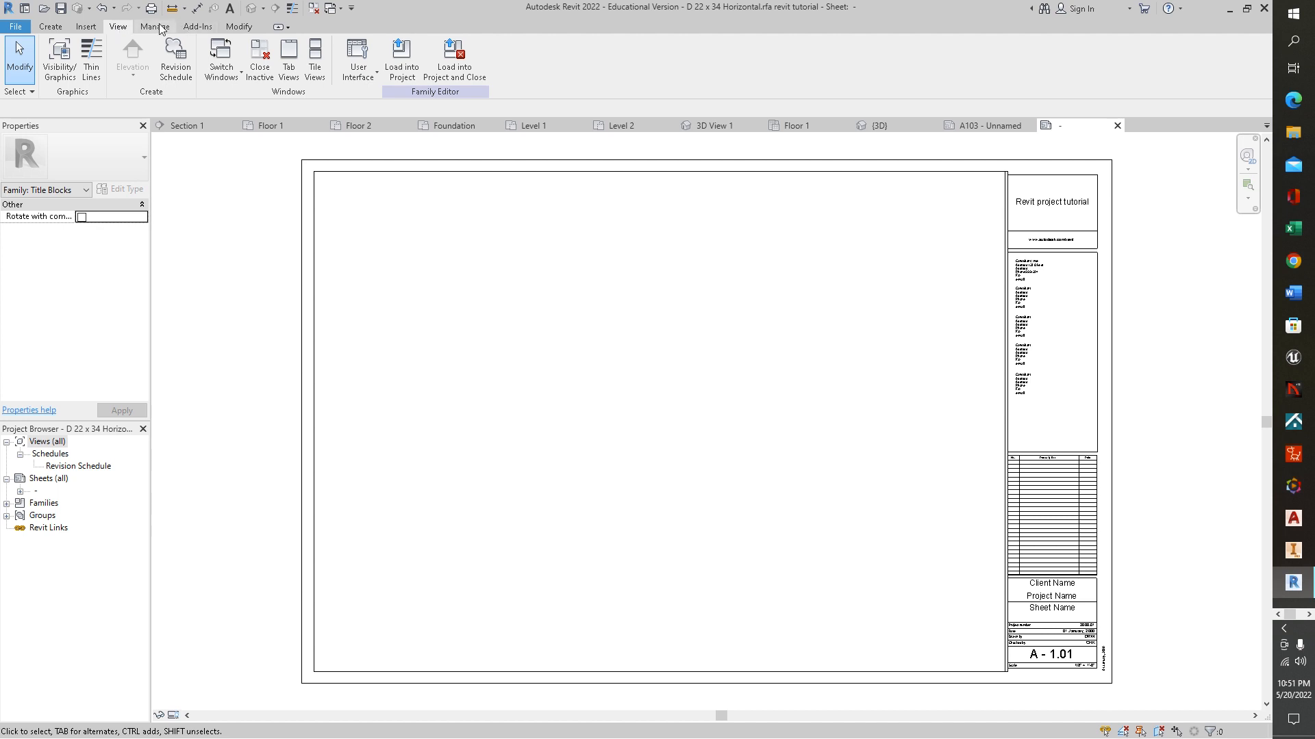
{"action": "left_click", "coordinate": [154, 28]}
{"action": "left_click", "coordinate": [86, 27]}
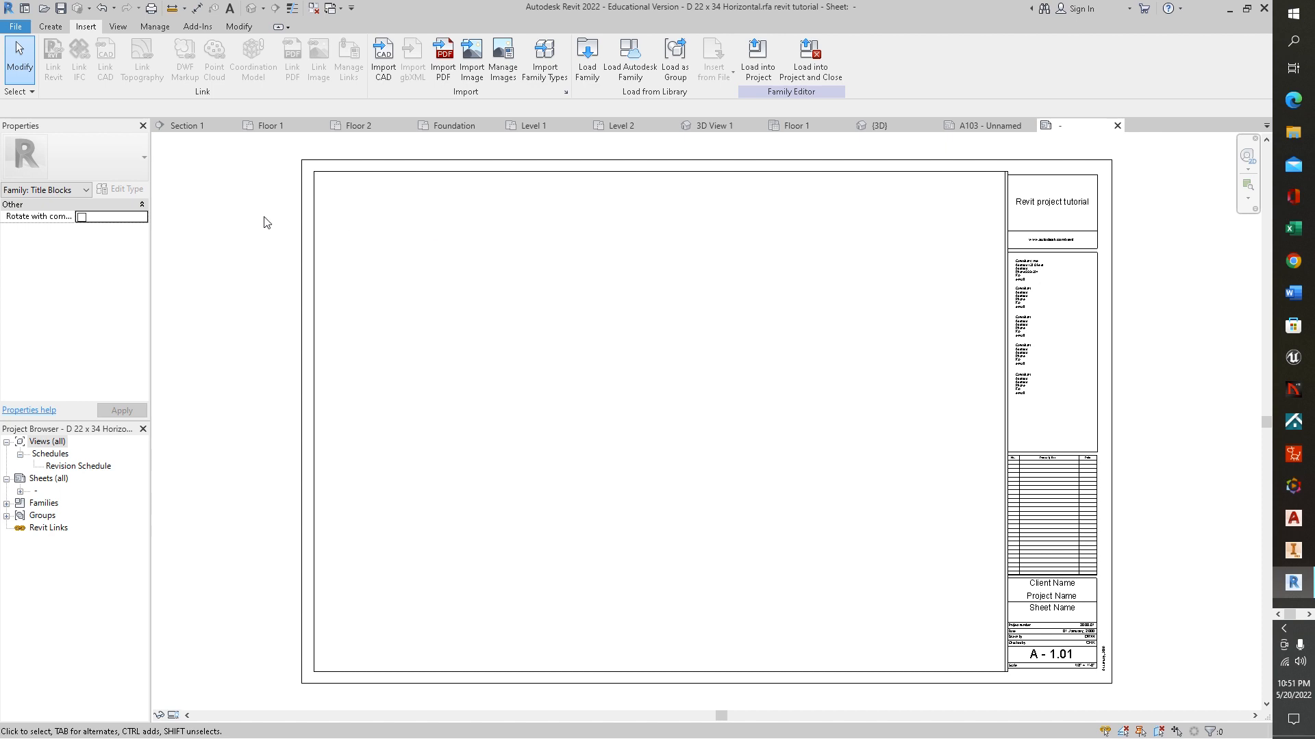
{"action": "left_click", "coordinate": [50, 26]}
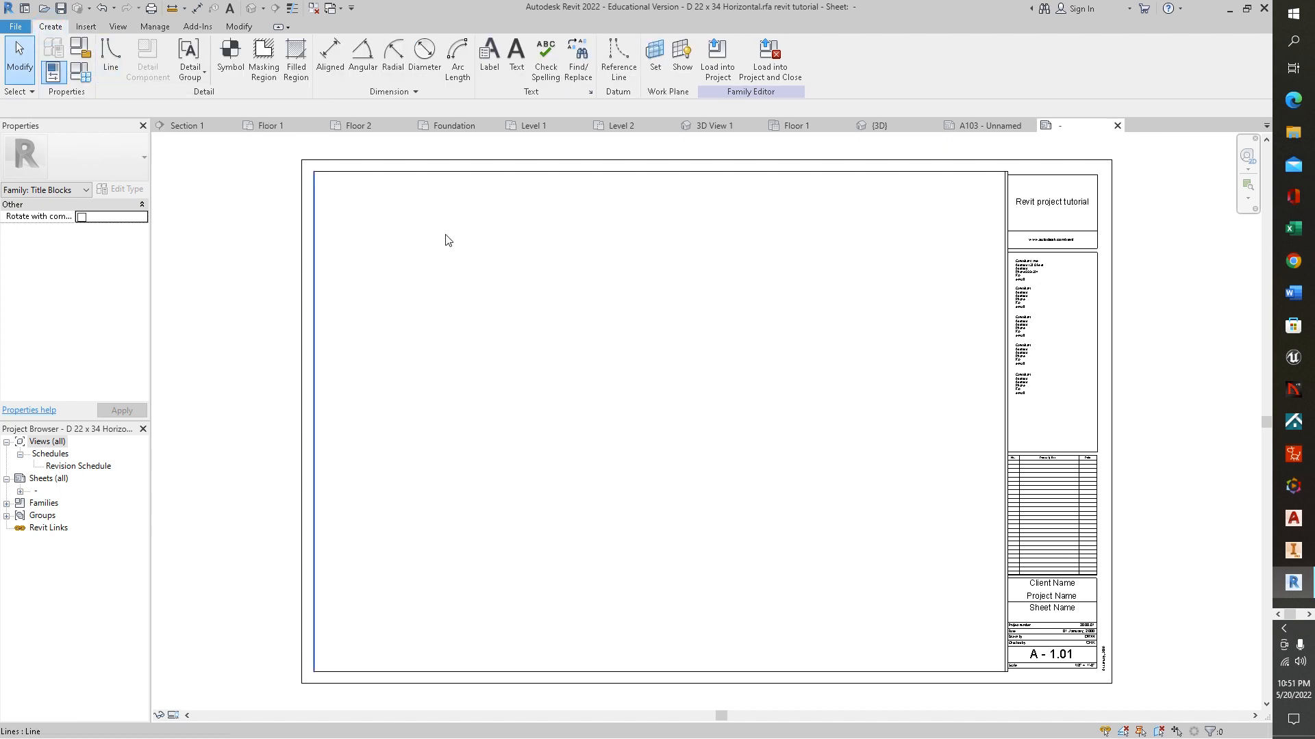
{"action": "left_click", "coordinate": [110, 55]}
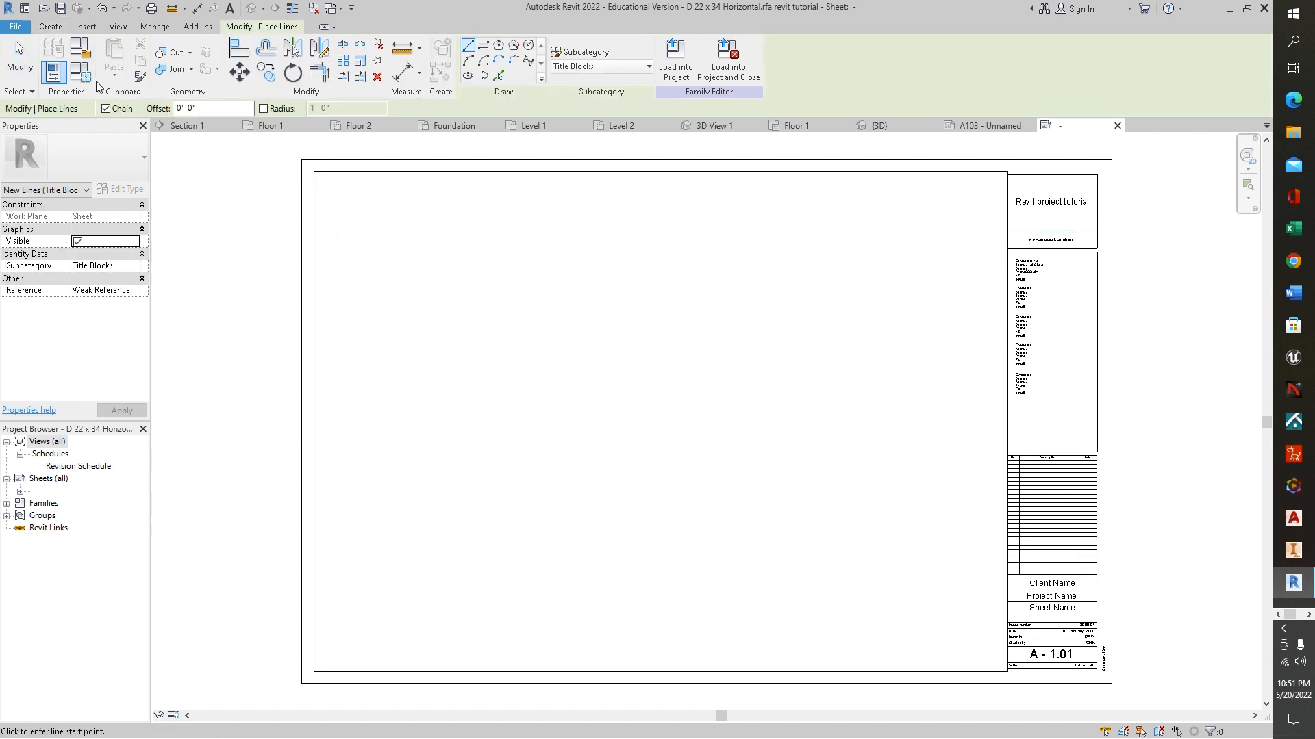
{"action": "left_click", "coordinate": [302, 160]}
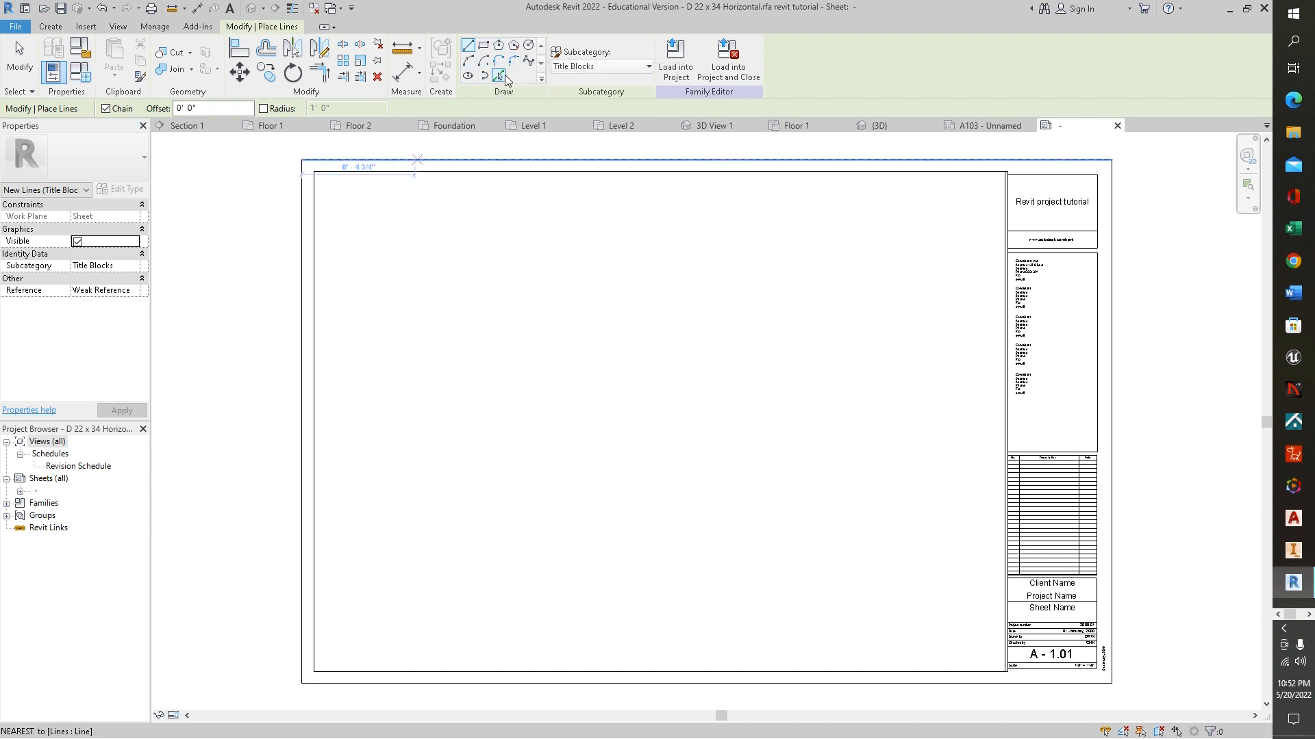
{"action": "key", "text": "Escape"}
{"action": "key", "text": "Escape"}
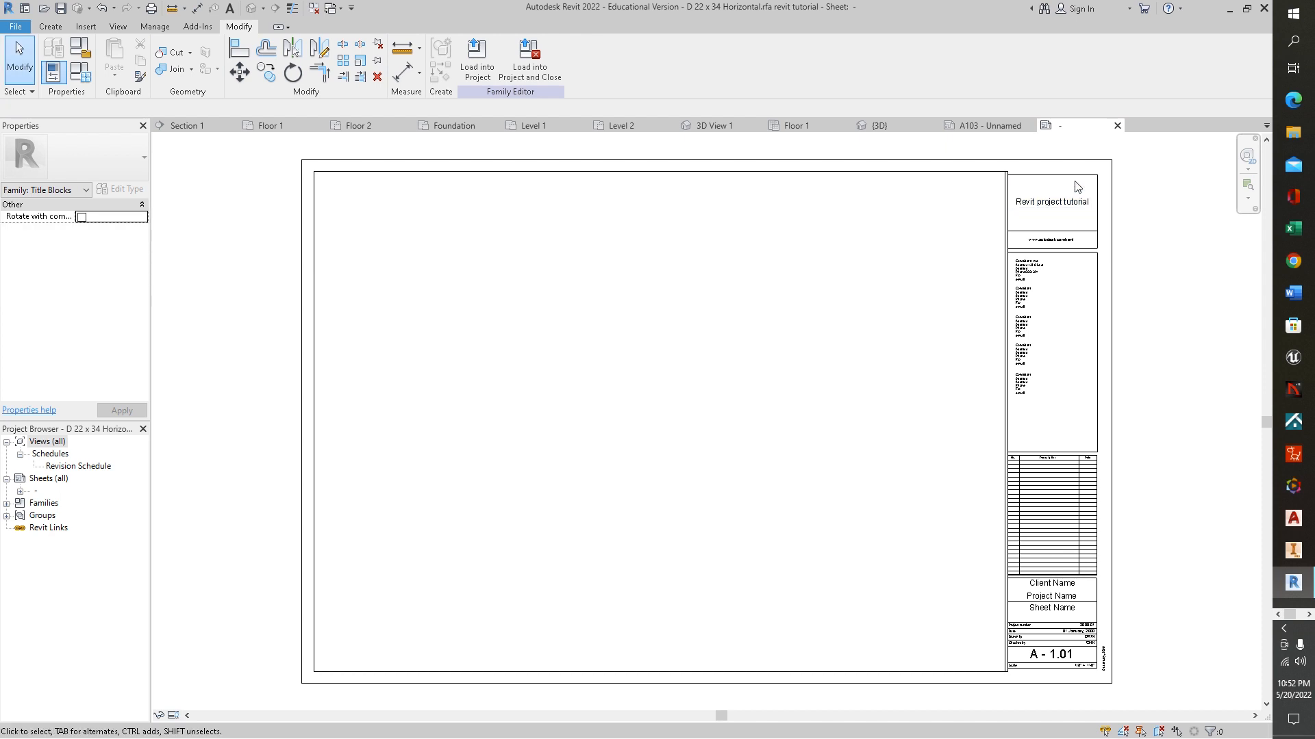
- Delete the inner border, the information strip and all texts, keeping only the outer sheet outline
{"action": "left_click", "coordinate": [1104, 174]}
{"action": "left_click_drag", "start_coordinate": [1101, 190], "coordinate": [314, 682]}
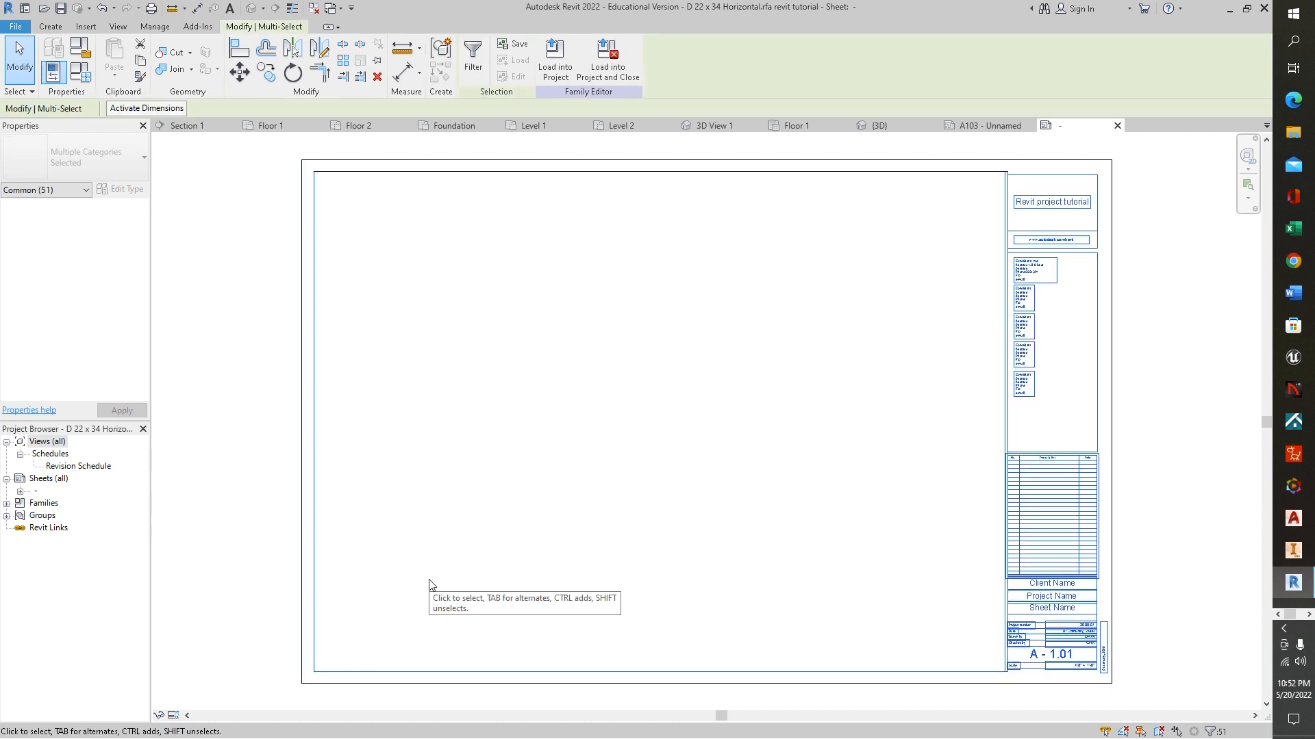
{"action": "key", "text": "Delete"}
{"action": "left_click_drag", "start_coordinate": [1017, 165], "coordinate": [746, 234]}
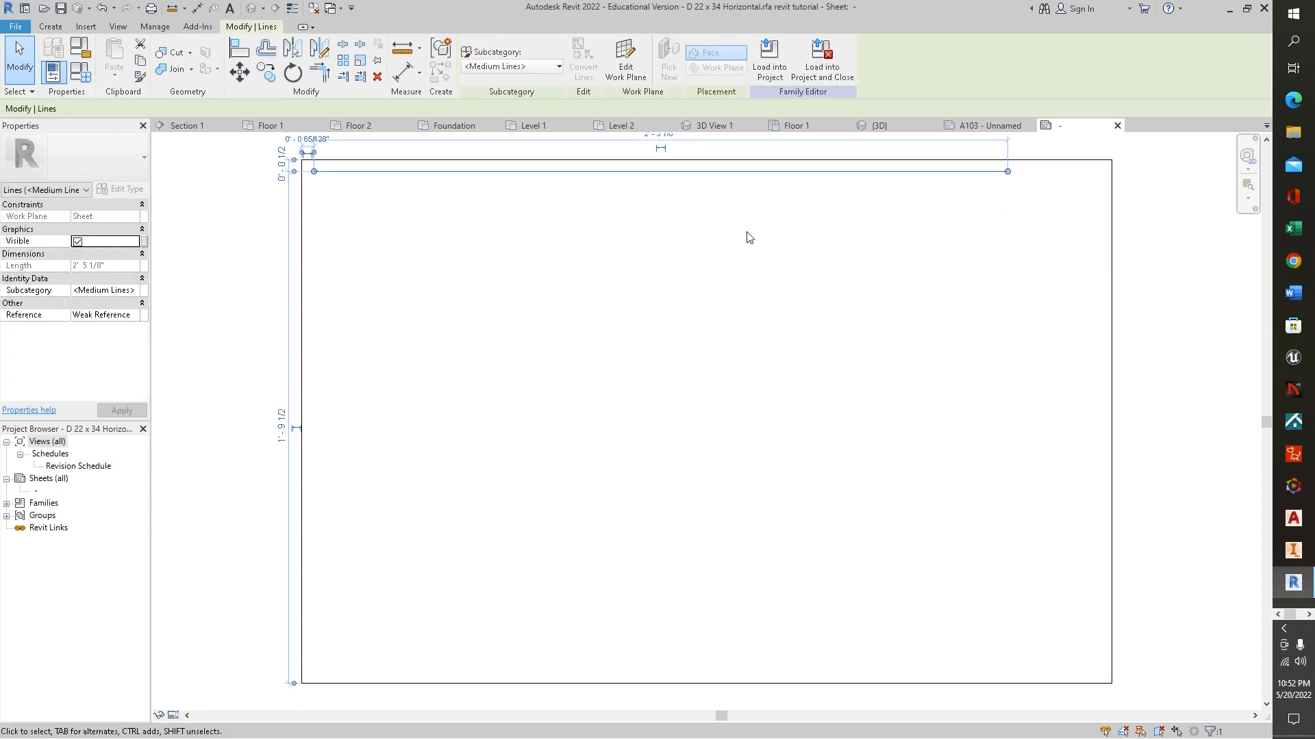
{"action": "key", "text": "Delete"}
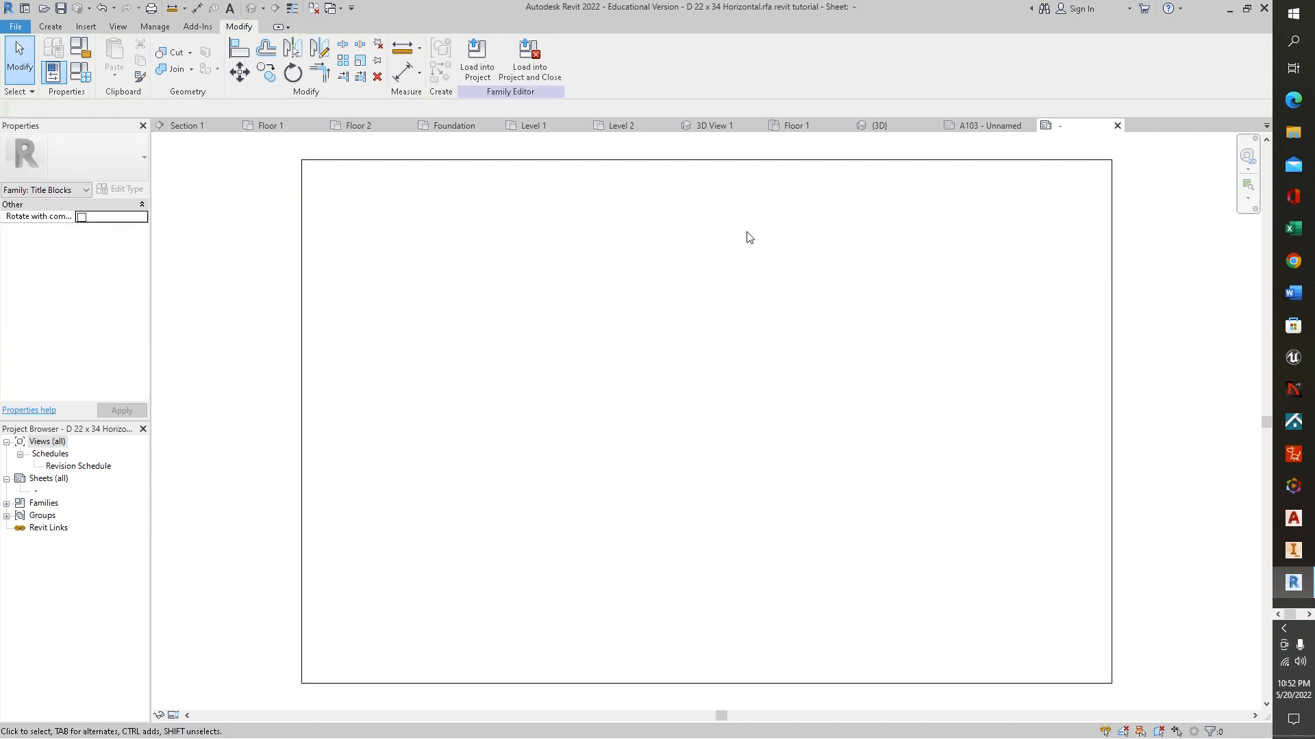
- Draw a rectangular border just inside the sheet outline, about 2' - 9" wide and 1' - 9" high
{"action": "left_click", "coordinate": [50, 27]}
{"action": "left_click", "coordinate": [112, 68]}
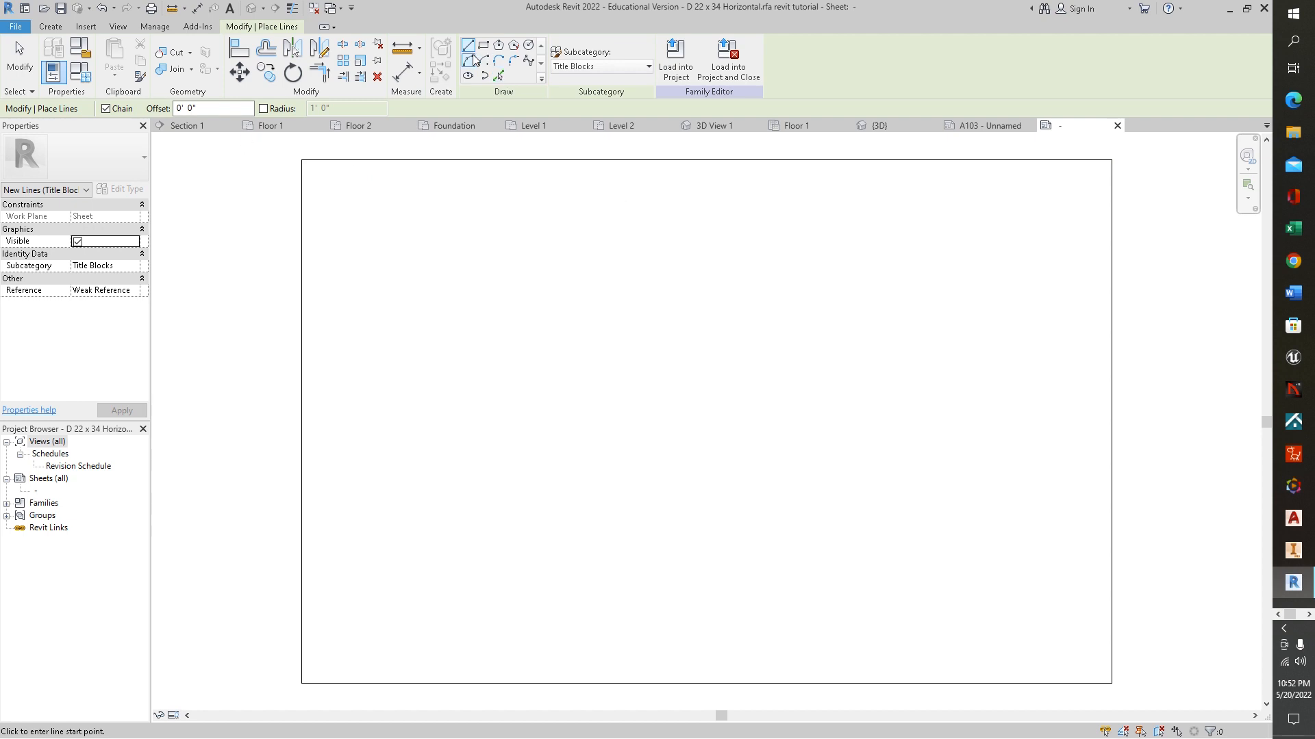
{"action": "left_click", "coordinate": [483, 45]}
{"action": "left_click", "coordinate": [311, 170]}
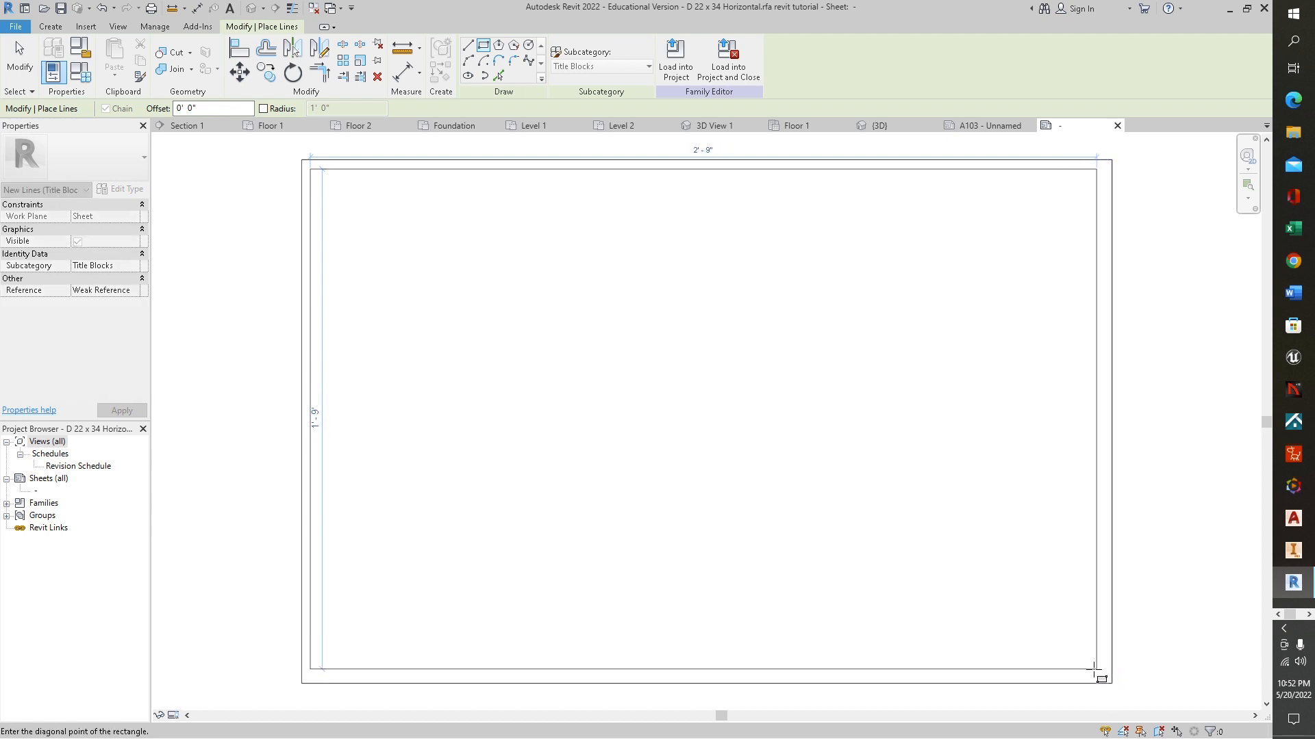
{"action": "left_click", "coordinate": [1096, 669]}
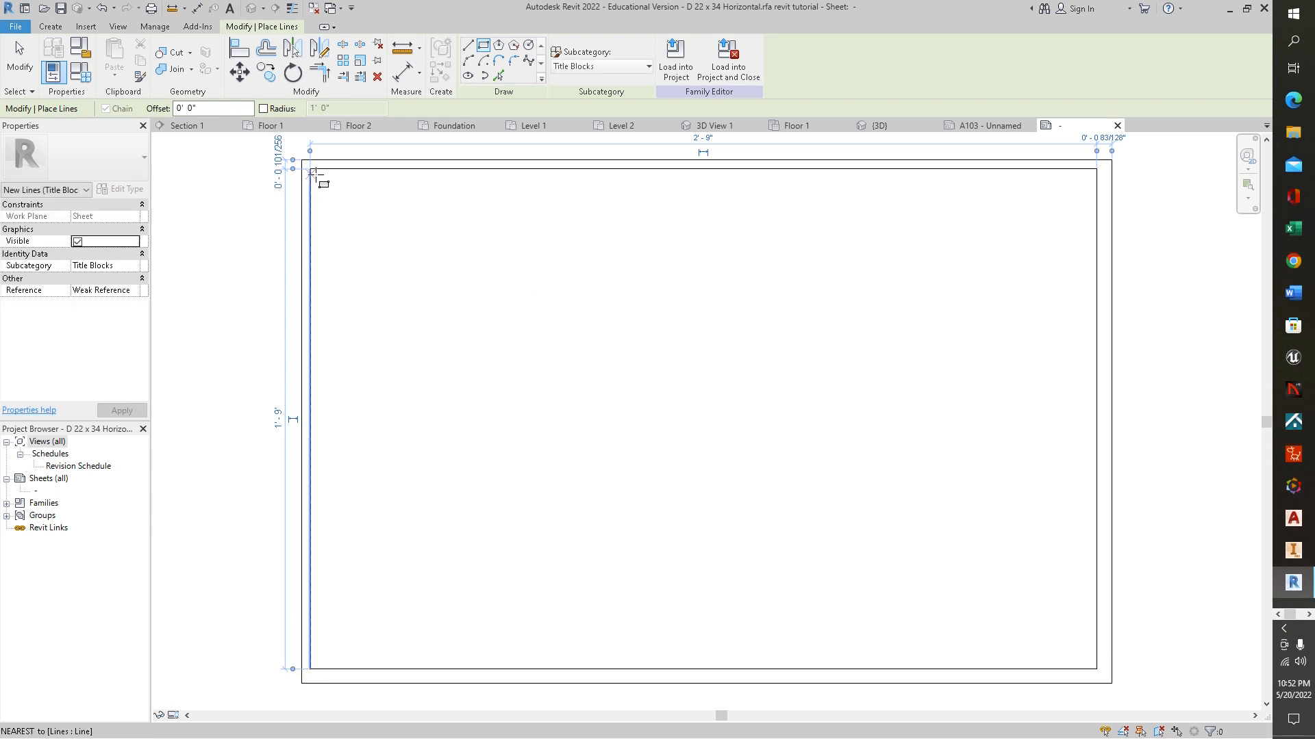
- Draw a second border about 2' - 8 1/2" by 1' - 8 1/2" inside the first, and a full-height strip about 3" wide along its right side
{"action": "left_click", "coordinate": [317, 176]}
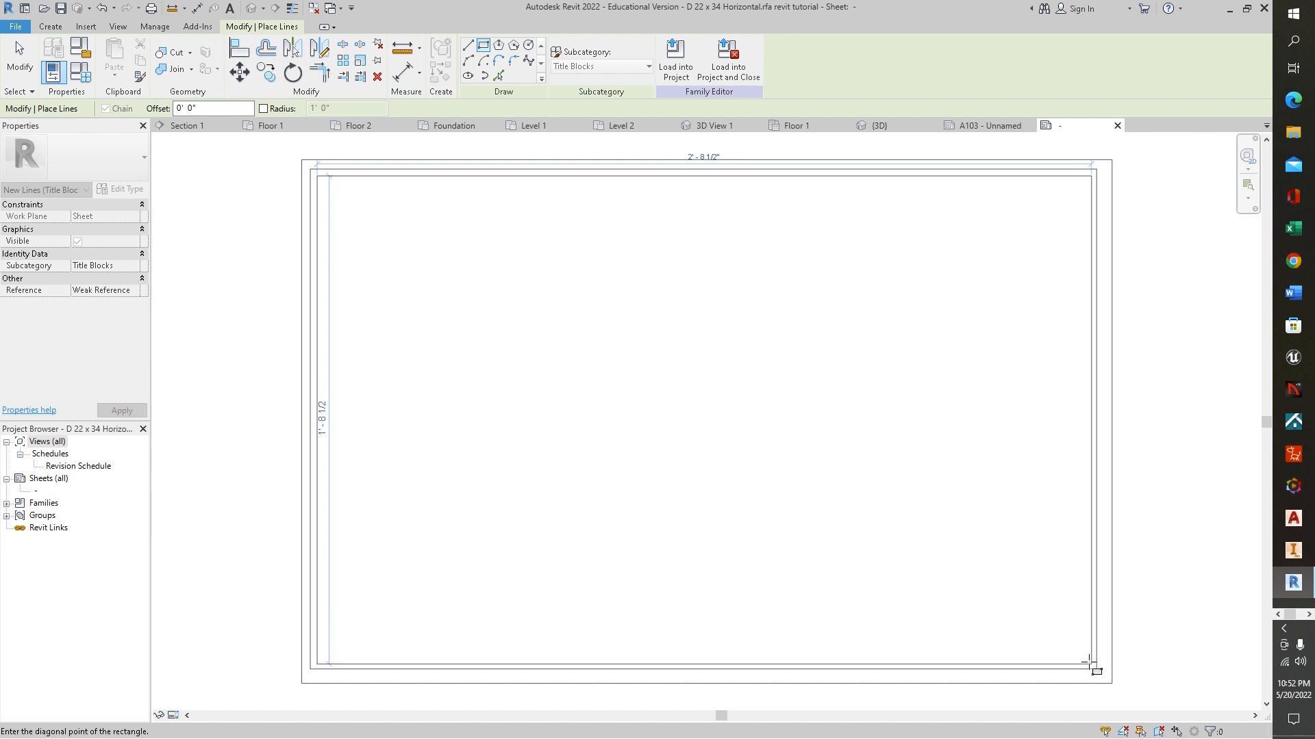
{"action": "left_click", "coordinate": [1090, 663]}
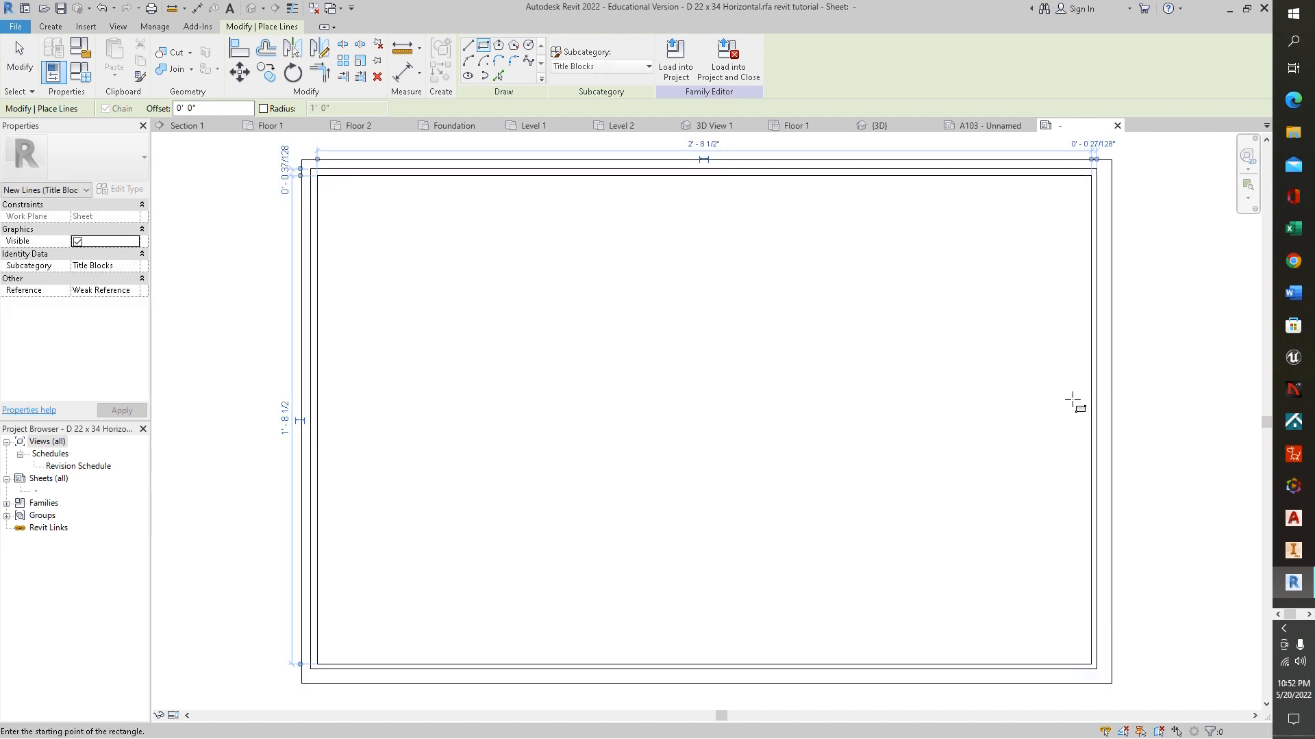
{"action": "left_click", "coordinate": [1024, 177]}
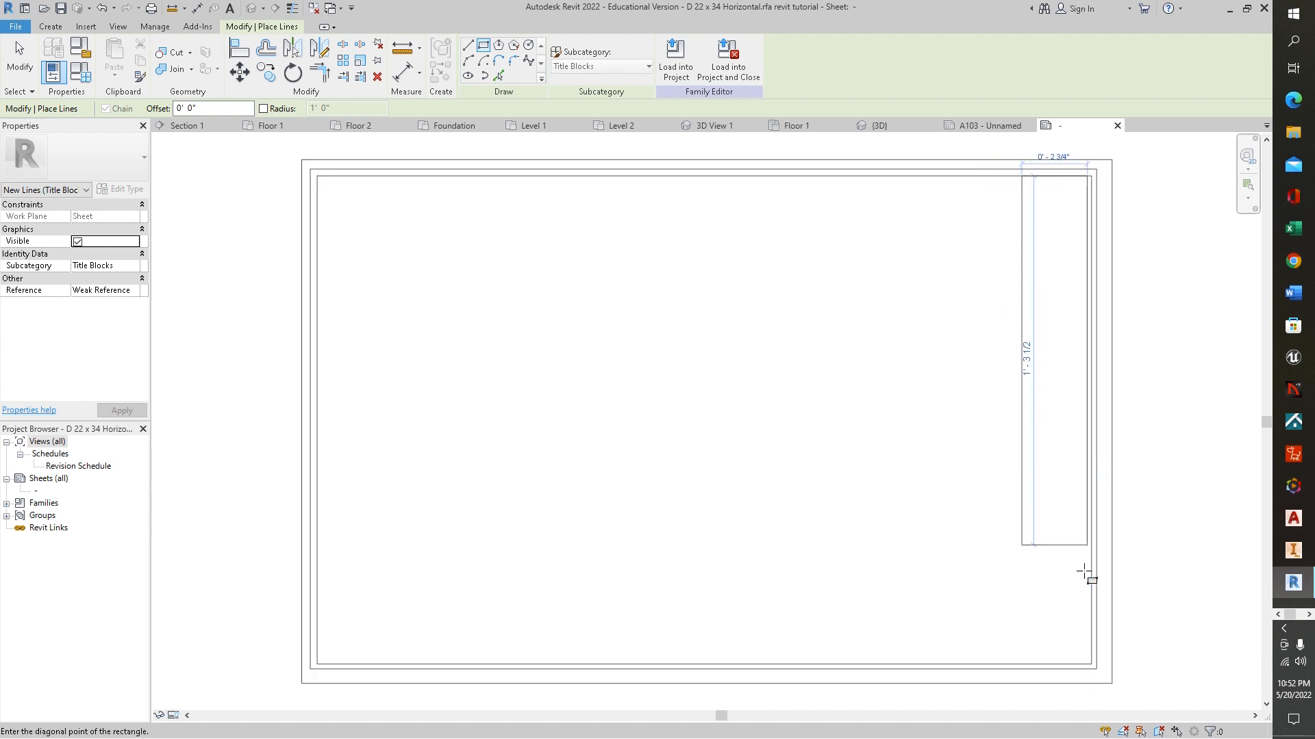
{"action": "left_click", "coordinate": [1091, 661]}
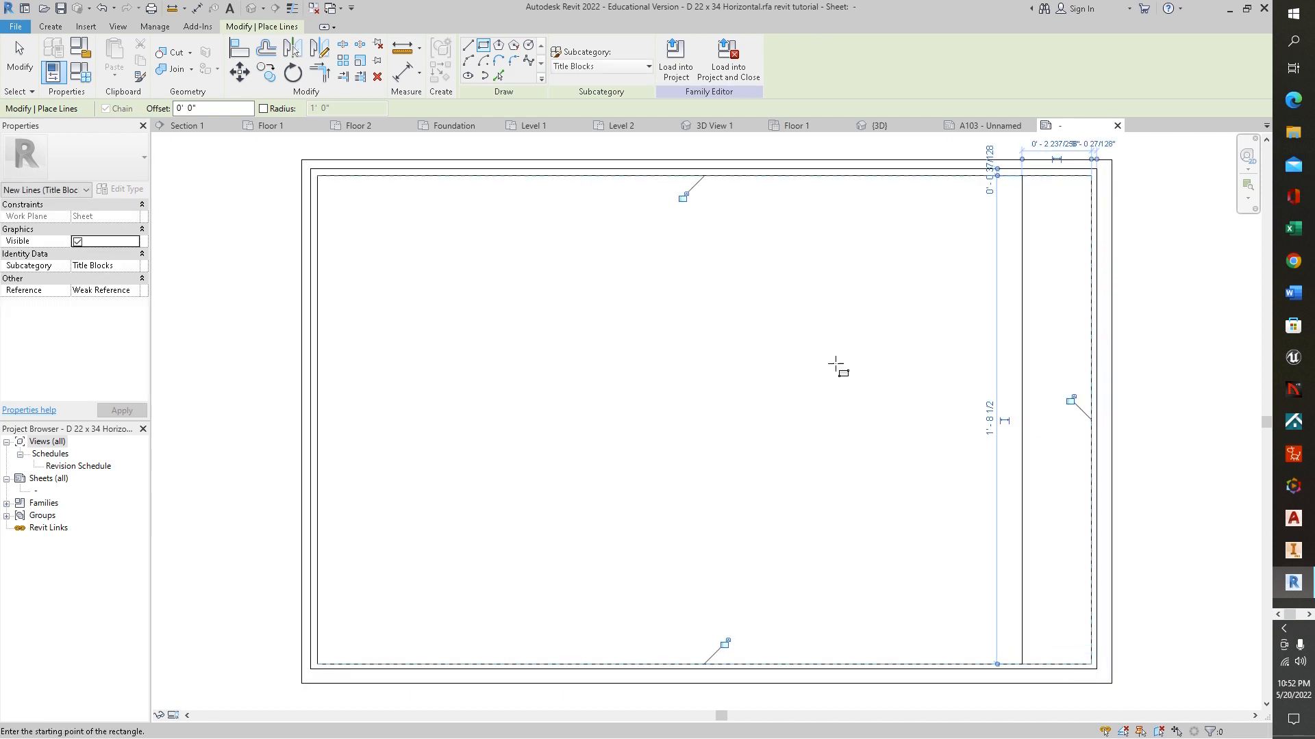
- Box off the top of the strip about 2" high and divide the rest lengthwise with a vertical line down the middle
{"action": "left_click", "coordinate": [1022, 176]}
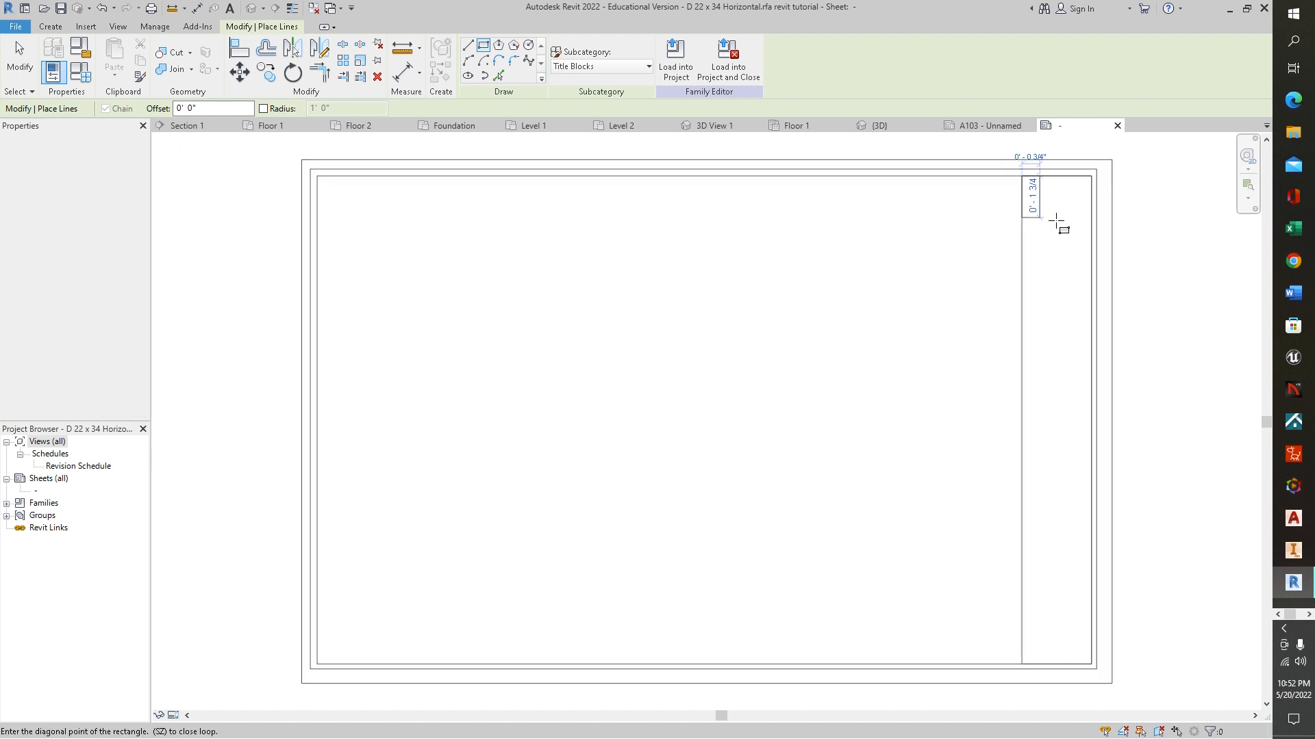
{"action": "left_click", "coordinate": [1090, 224]}
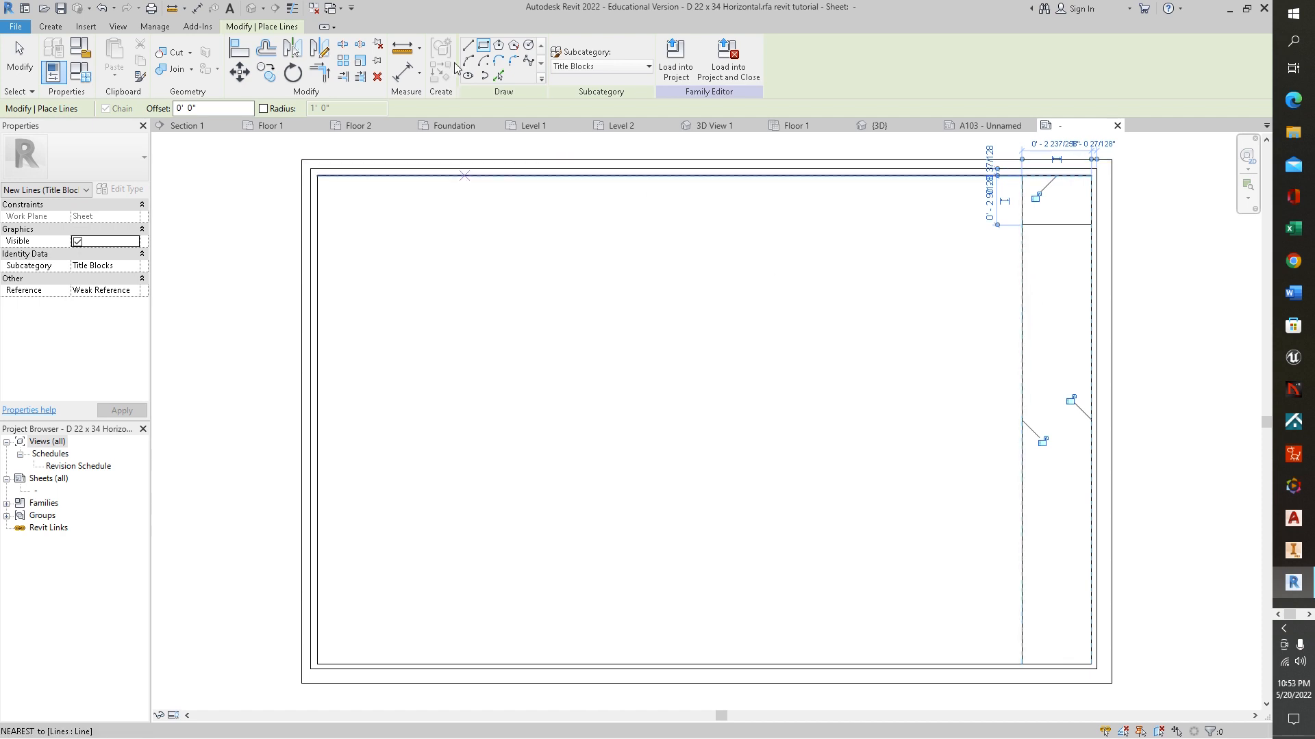
{"action": "left_click", "coordinate": [468, 46]}
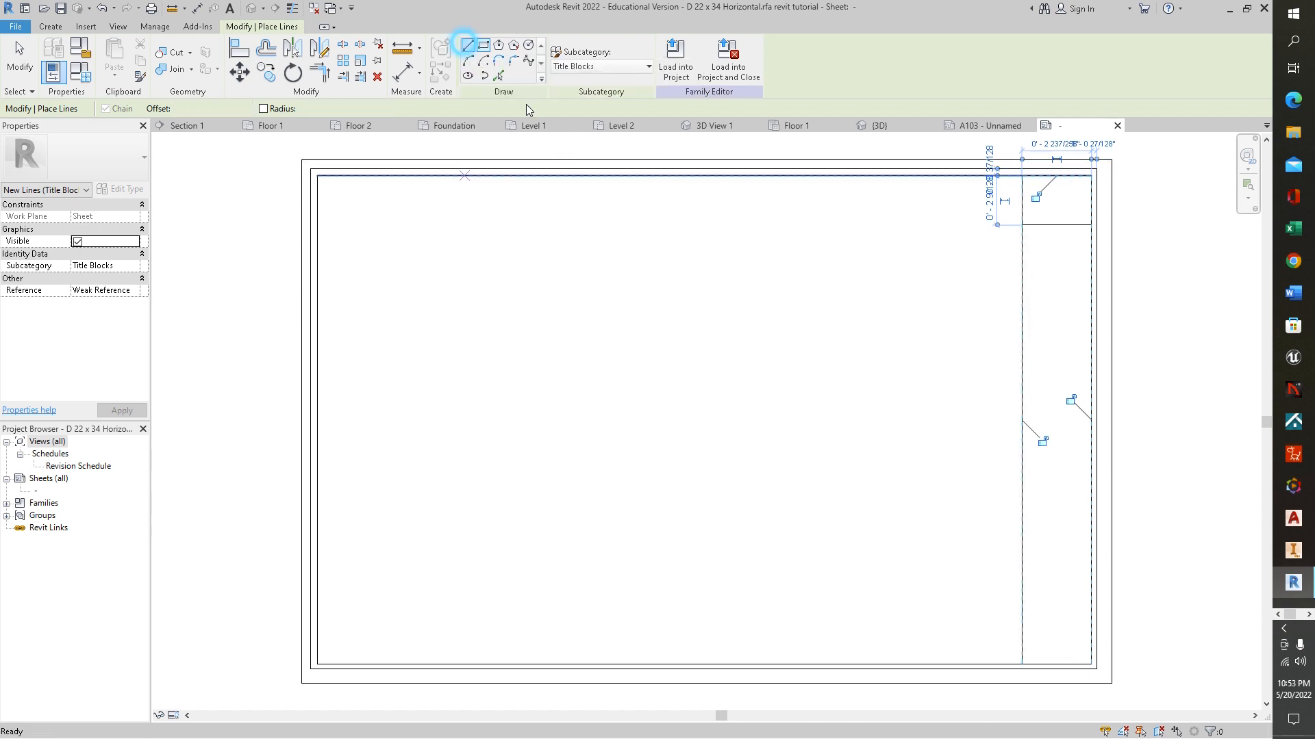
{"action": "left_click", "coordinate": [1057, 224]}
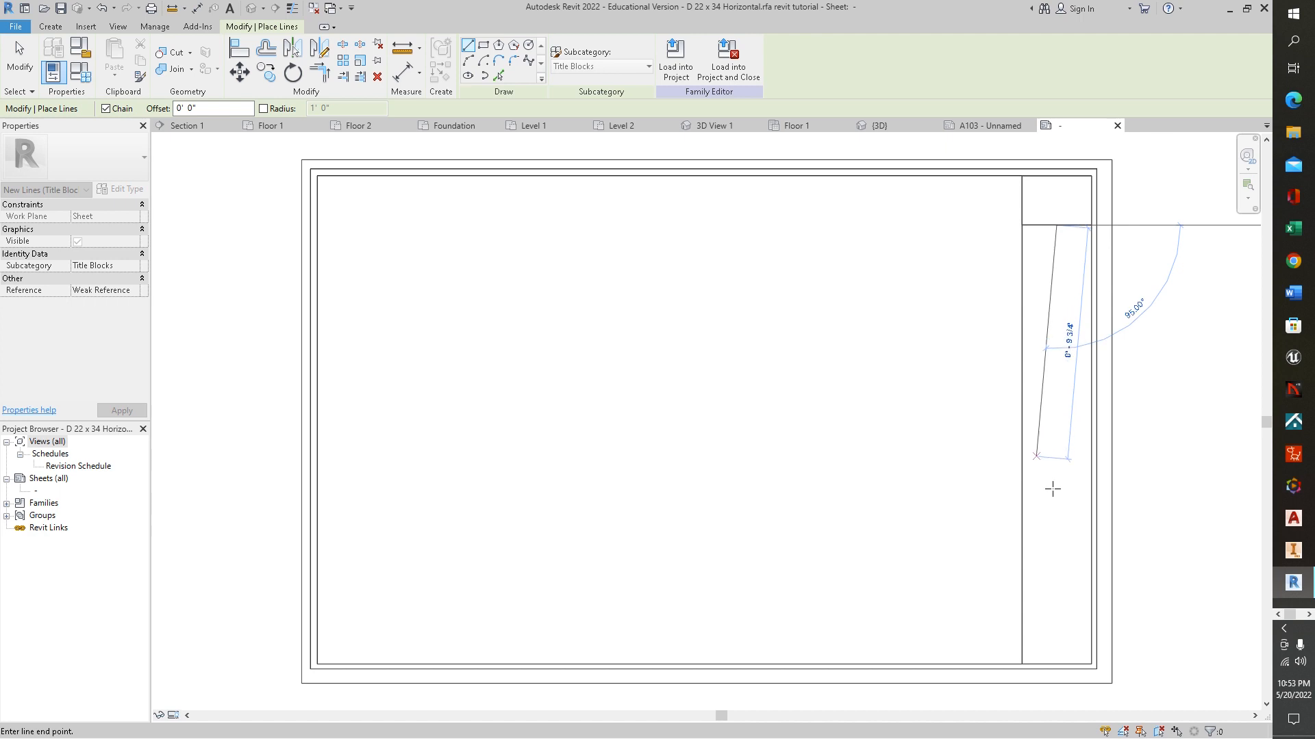
{"action": "left_click", "coordinate": [1057, 664]}
{"action": "key", "text": "Escape"}
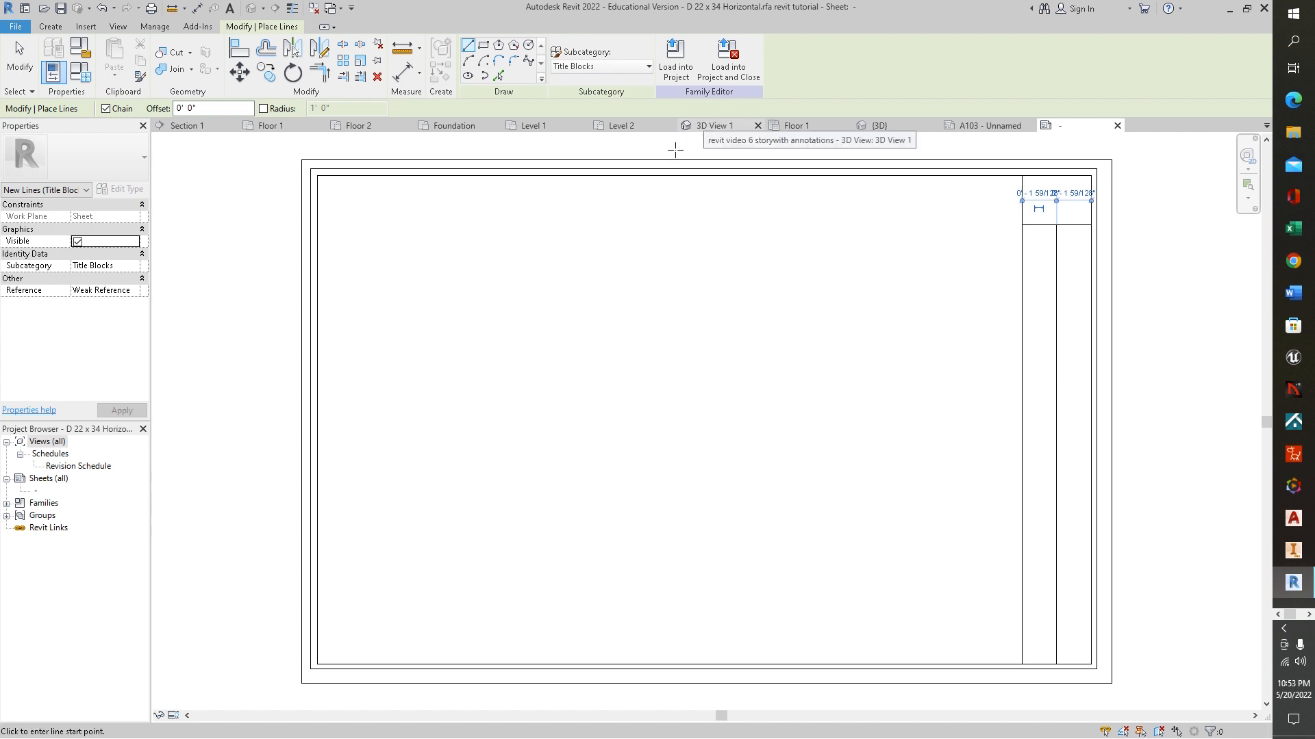
{"action": "key", "text": "Escape"}
{"action": "key", "text": "Escape"}
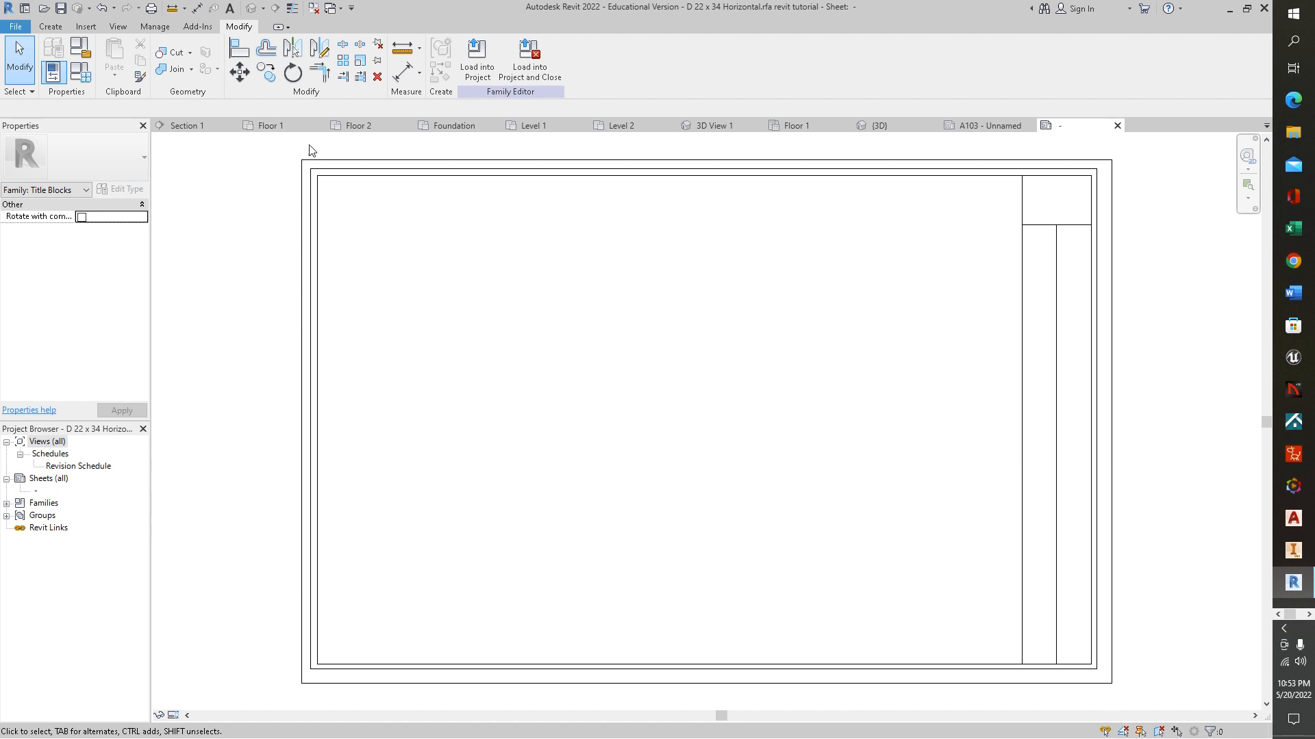
- Try to load the title block into the project, decline overwriting the existing version, close the family without saving, and dismiss the project save reminder
{"action": "left_click", "coordinate": [17, 28]}
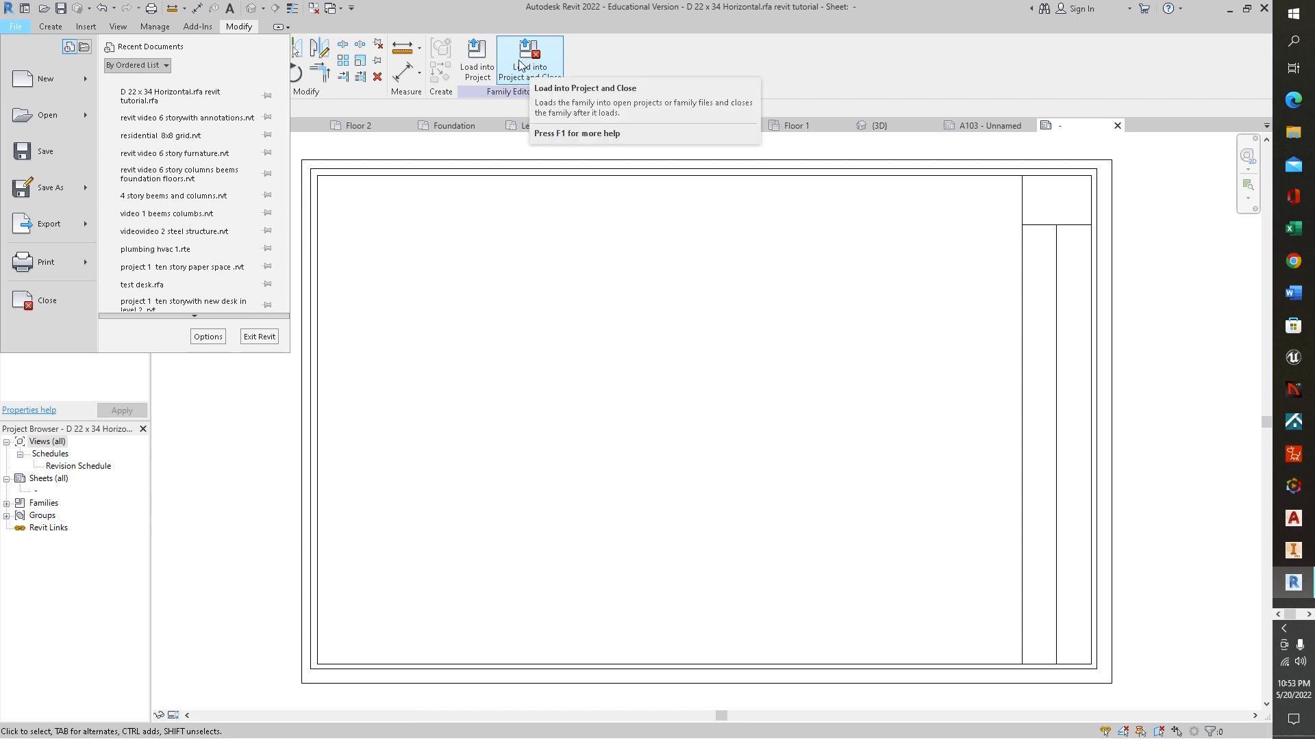
{"action": "left_click", "coordinate": [554, 74]}
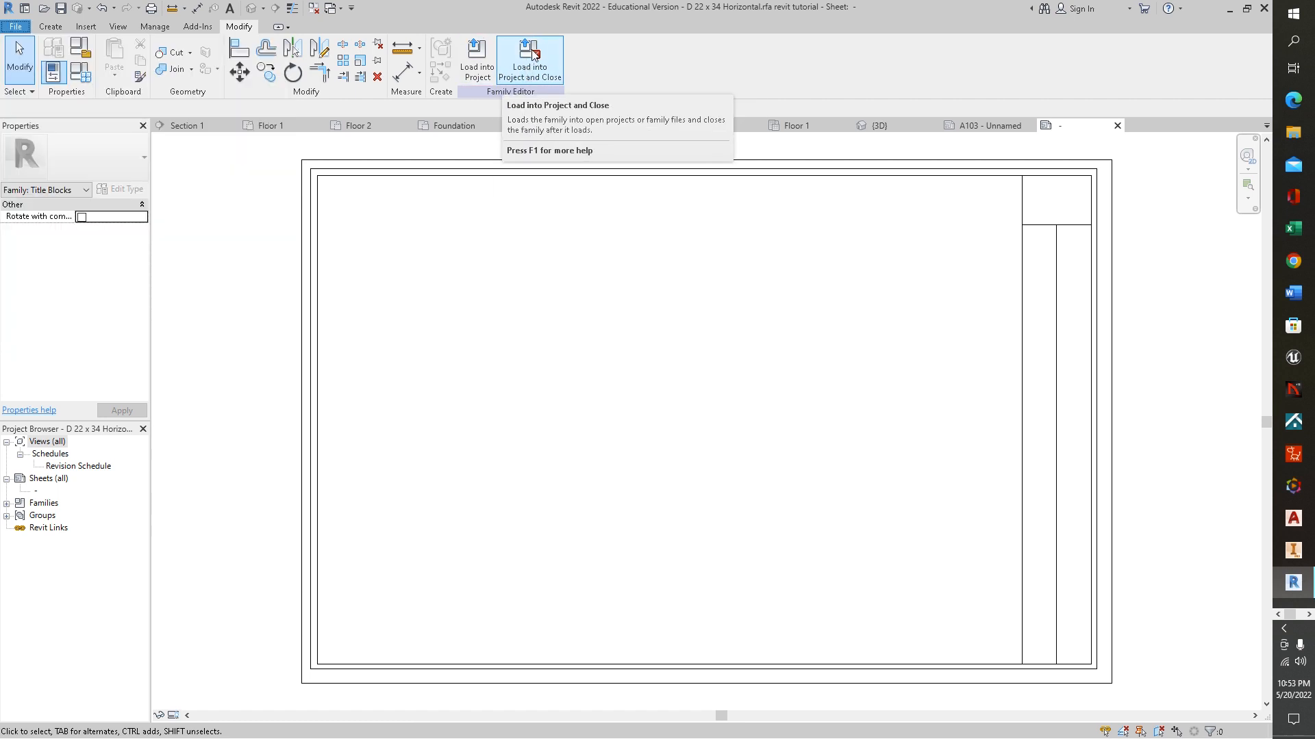
{"action": "left_click", "coordinate": [533, 55]}
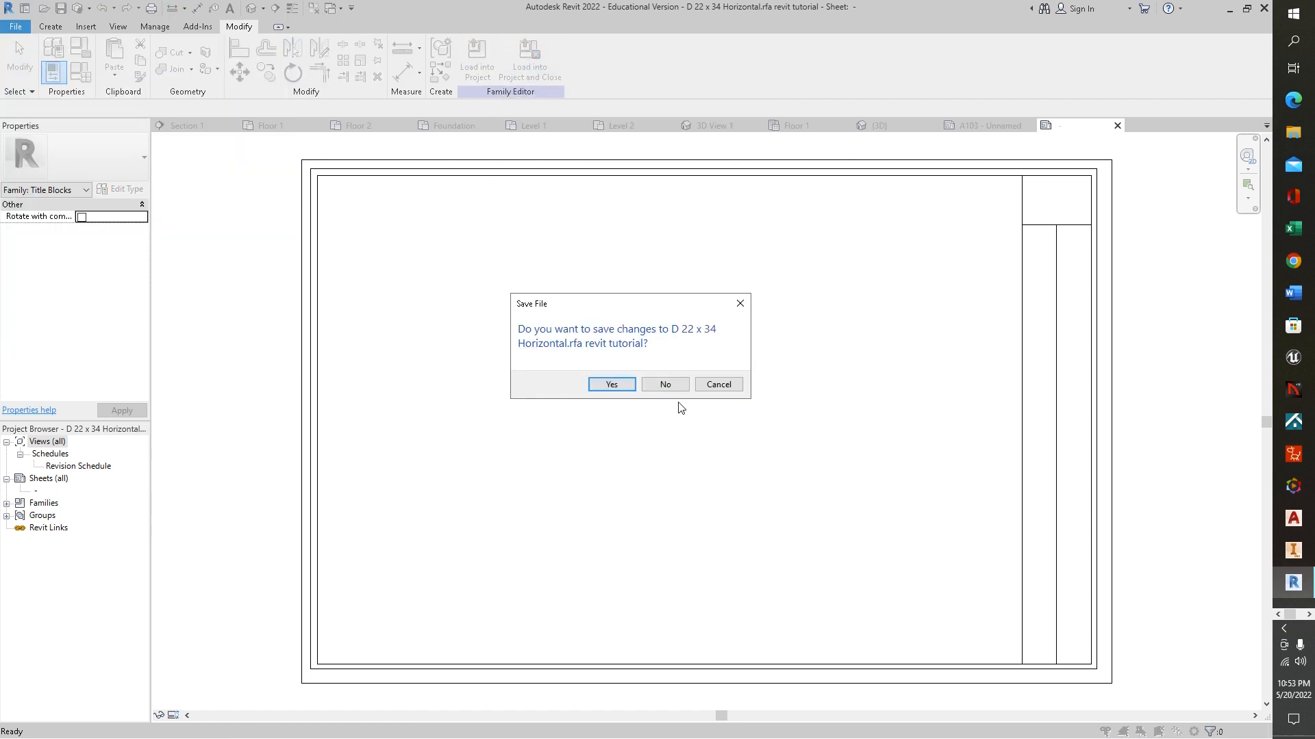
{"action": "left_click", "coordinate": [665, 384]}
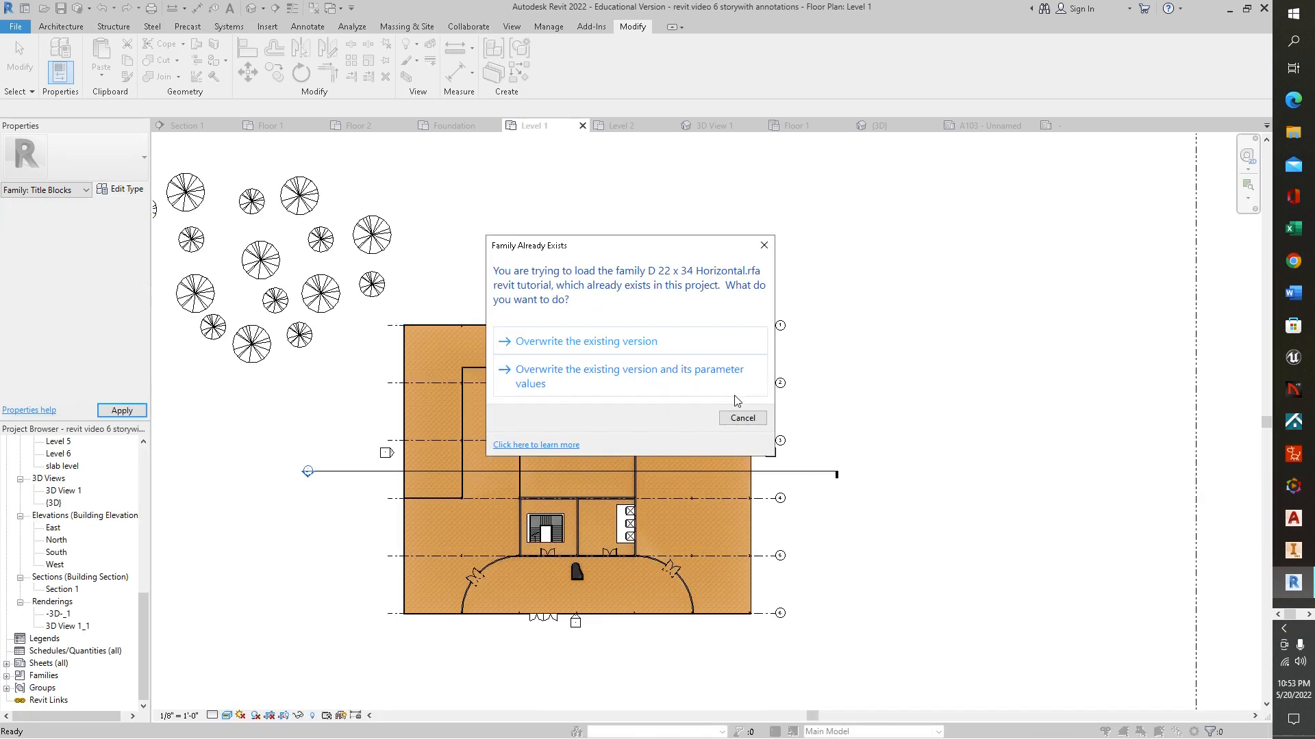
{"action": "left_click", "coordinate": [737, 420]}
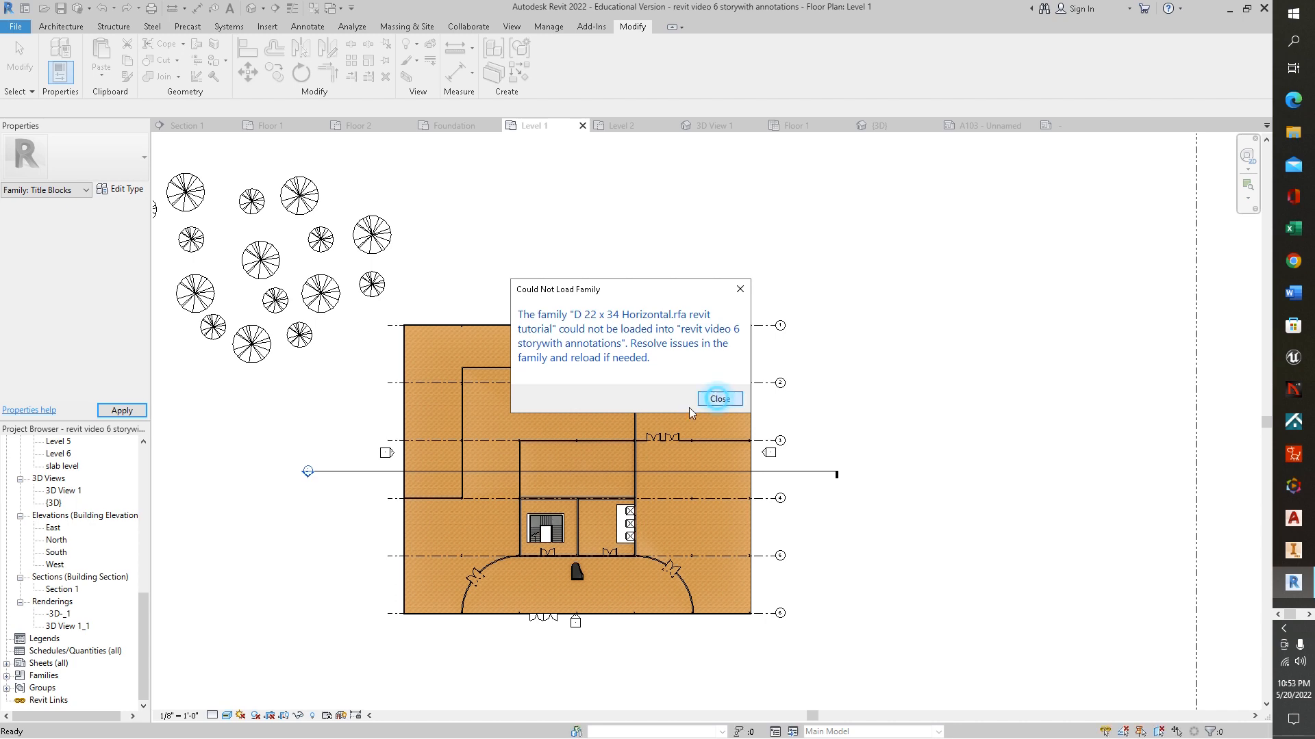
{"action": "left_click", "coordinate": [716, 398]}
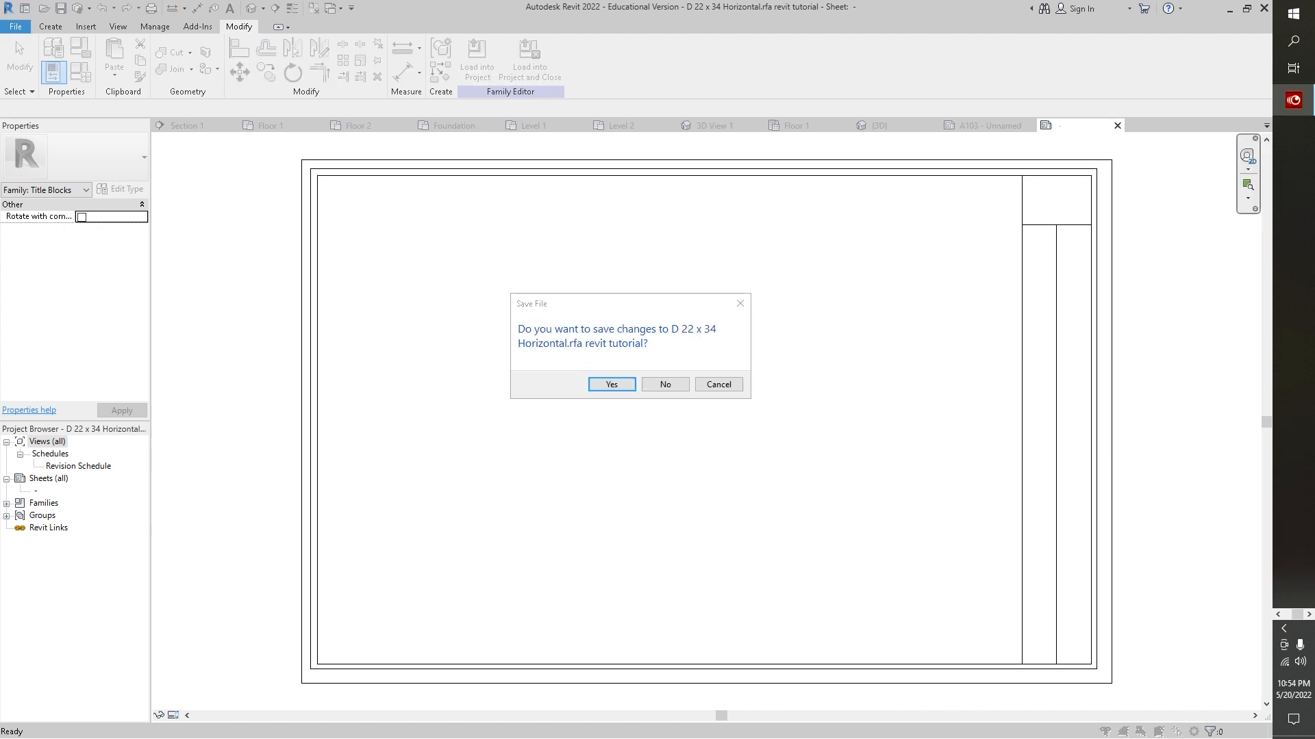
{"action": "left_click", "coordinate": [662, 386]}
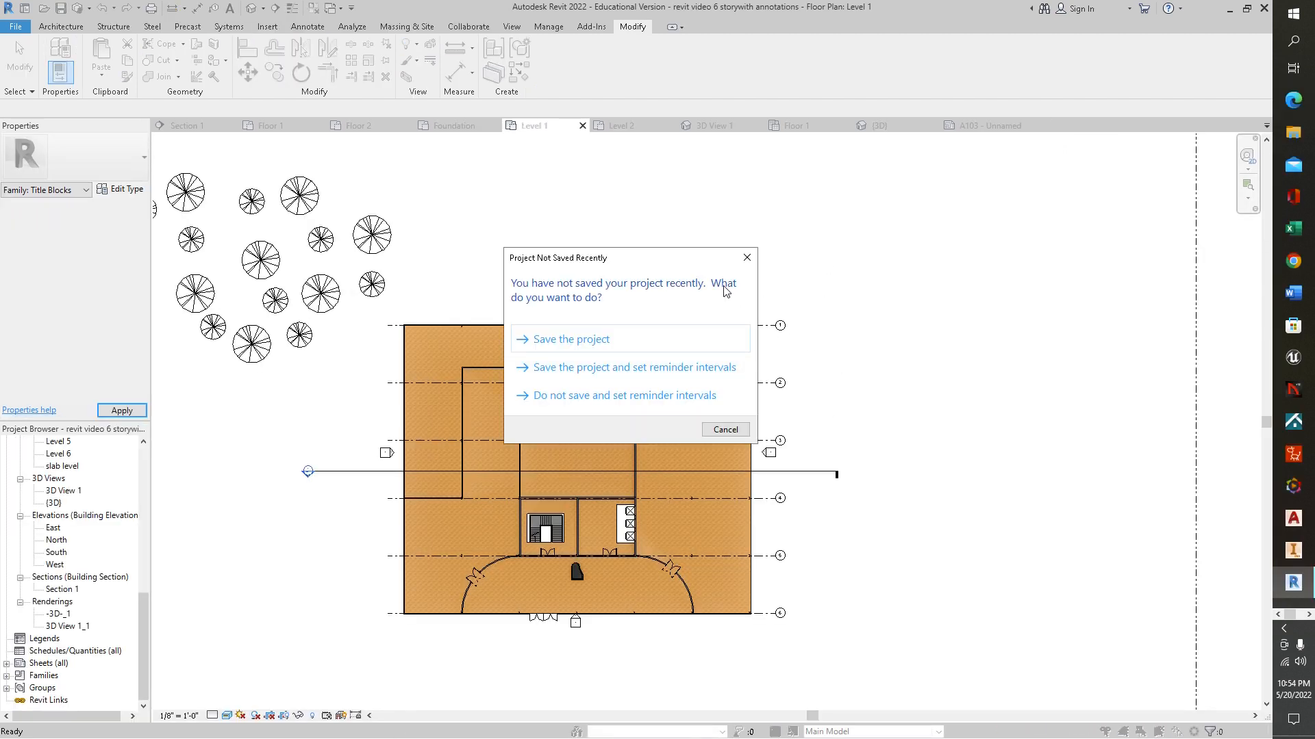
{"action": "left_click", "coordinate": [747, 257]}
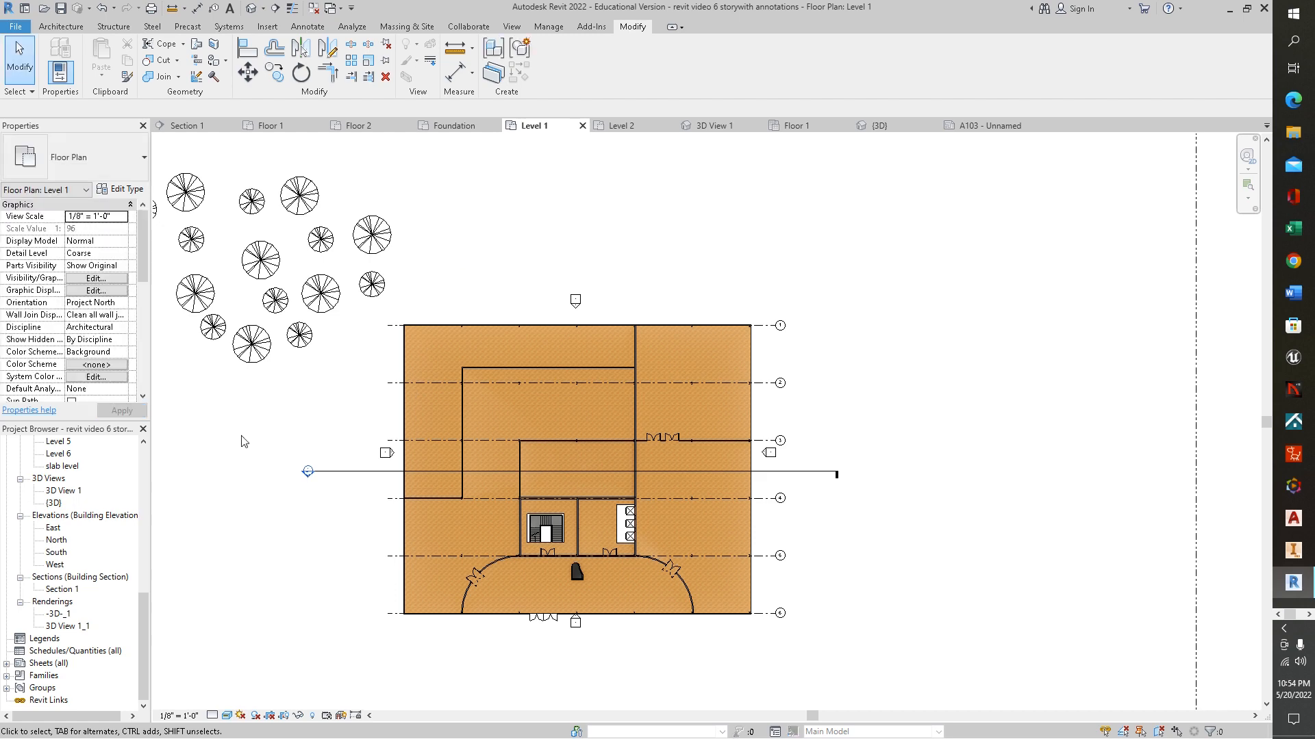
- Open the project sheet A103 - Unnamed
{"action": "left_click", "coordinate": [142, 616]}
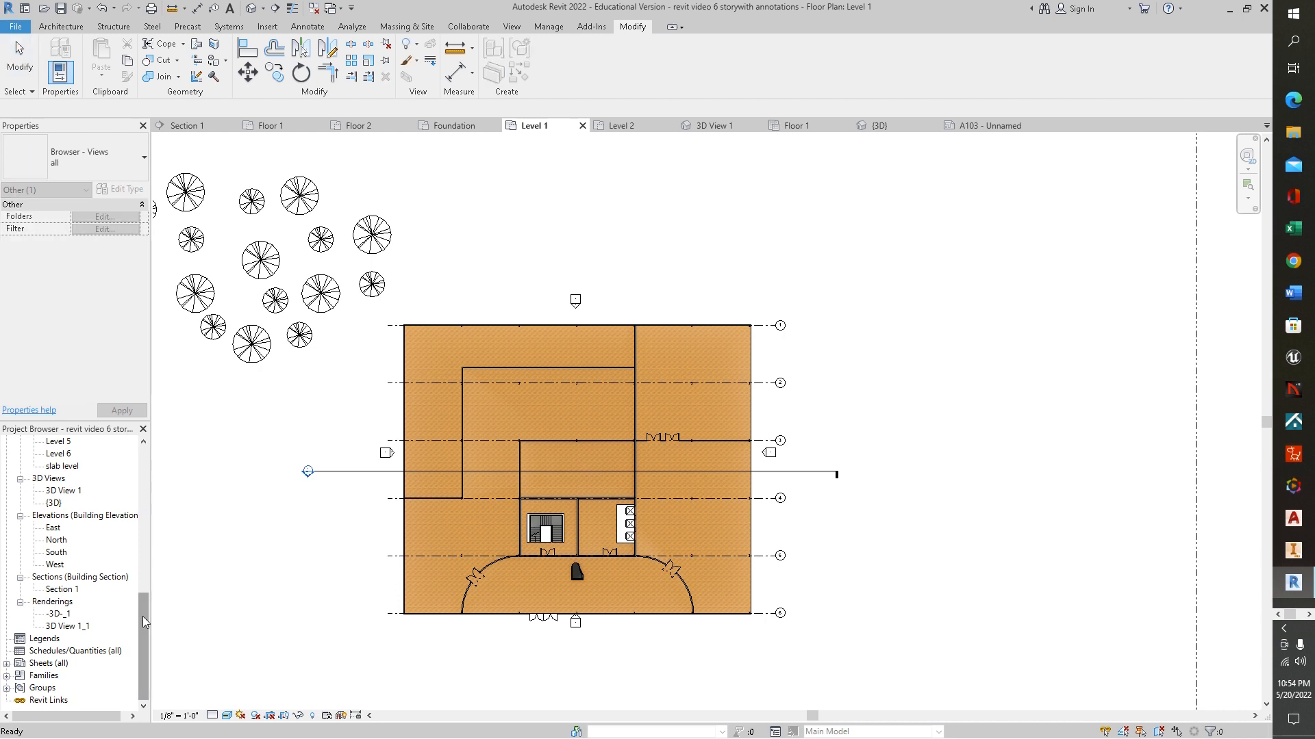
{"action": "left_click", "coordinate": [6, 664]}
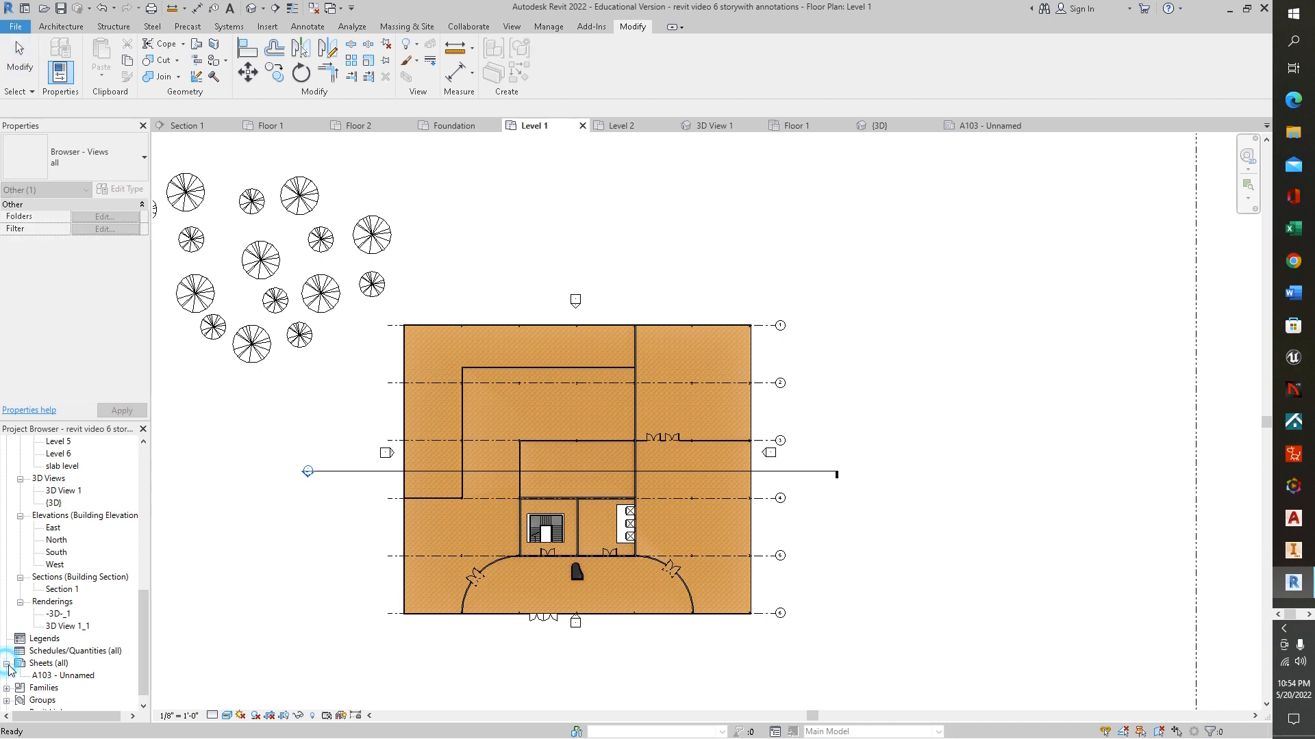
{"action": "left_click", "coordinate": [62, 675]}
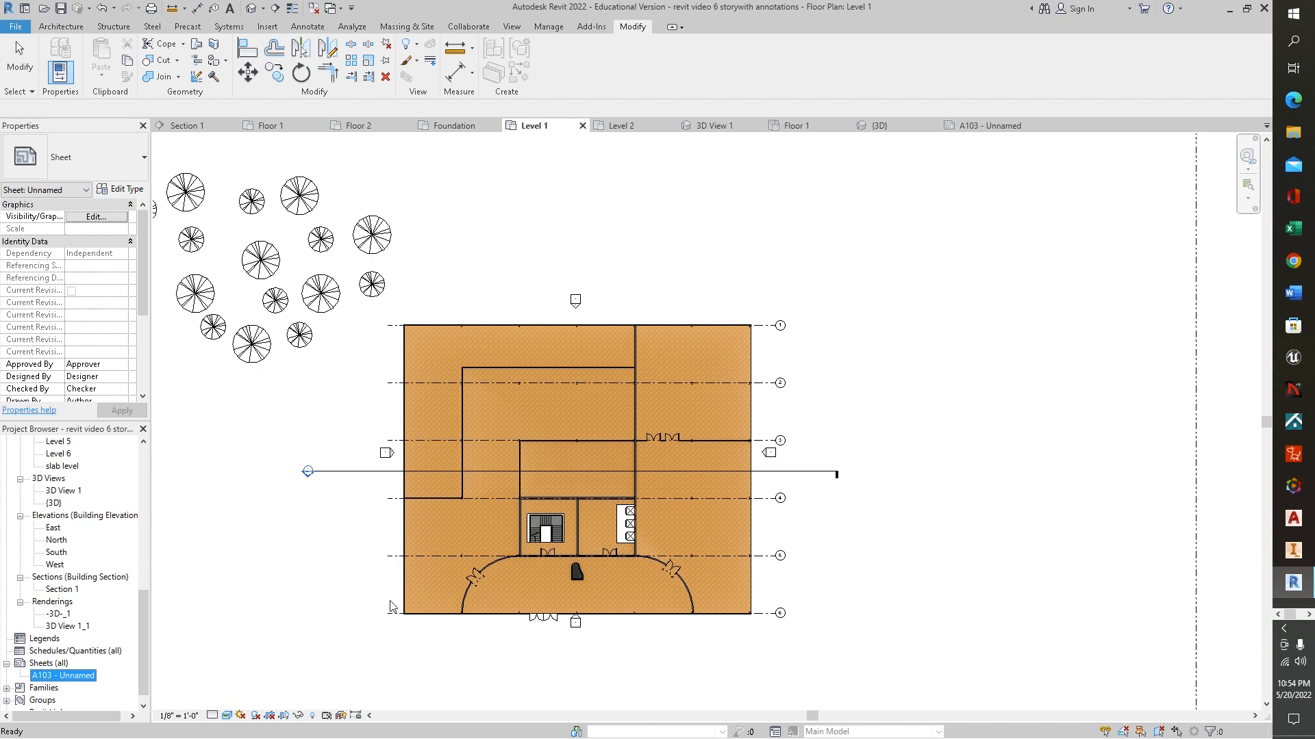
{"action": "left_click", "coordinate": [988, 127]}
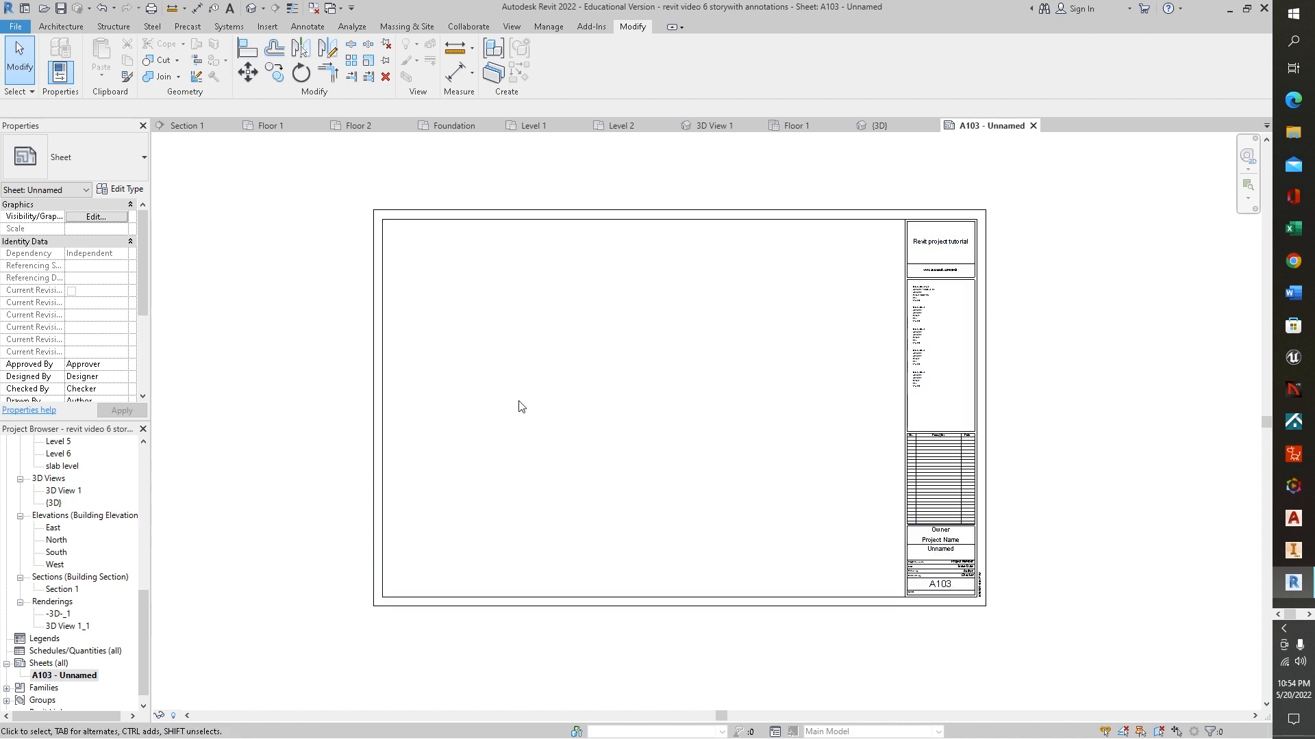
- Place the Floor 1 floor plan view on sheet A103
{"action": "left_click_drag", "start_coordinate": [146, 614], "coordinate": [154, 469]}
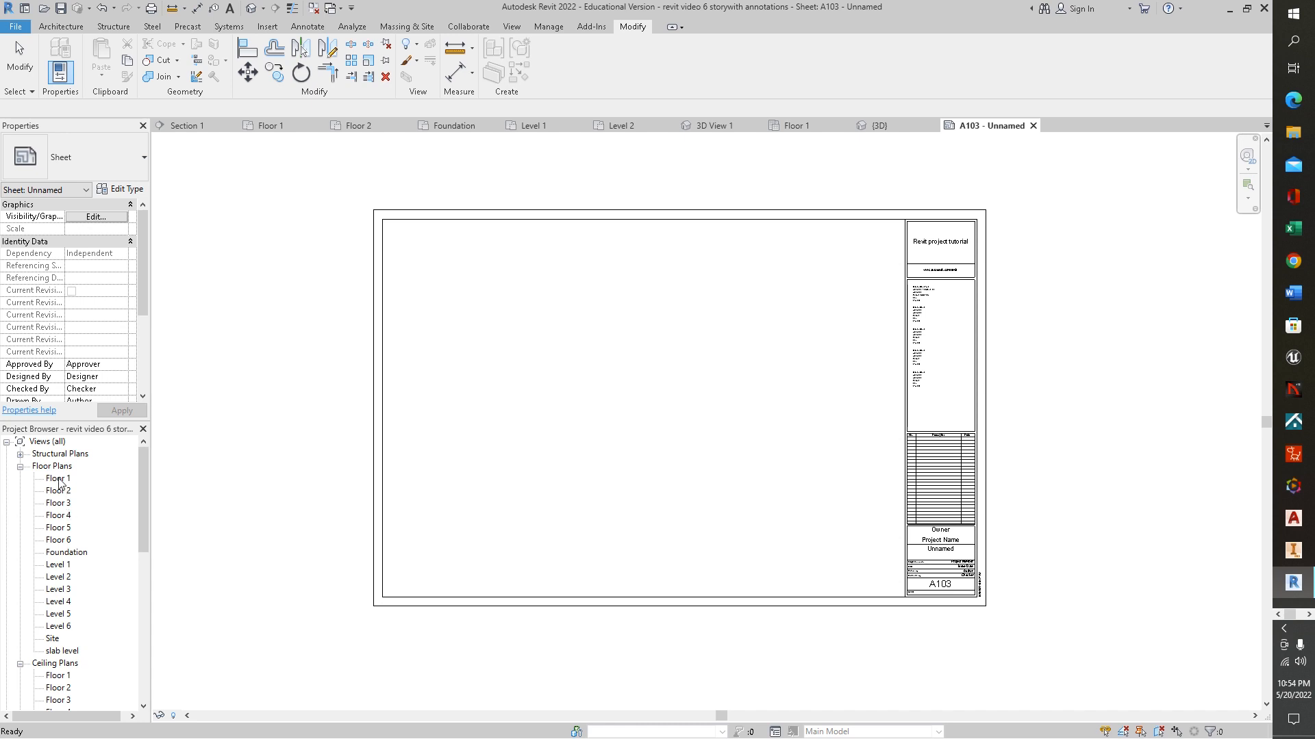
{"action": "left_click", "coordinate": [61, 479]}
{"action": "left_click_drag", "start_coordinate": [59, 479], "coordinate": [584, 393]}
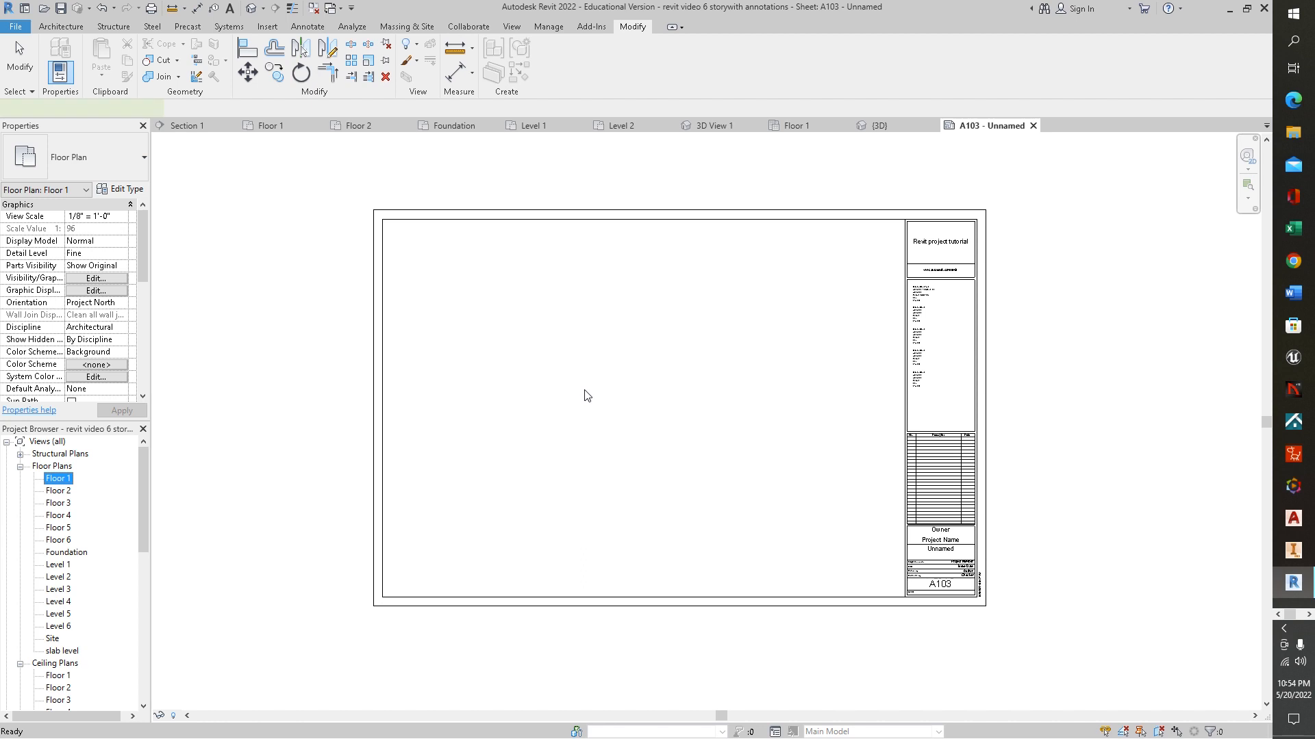
{"action": "left_click", "coordinate": [624, 409]}
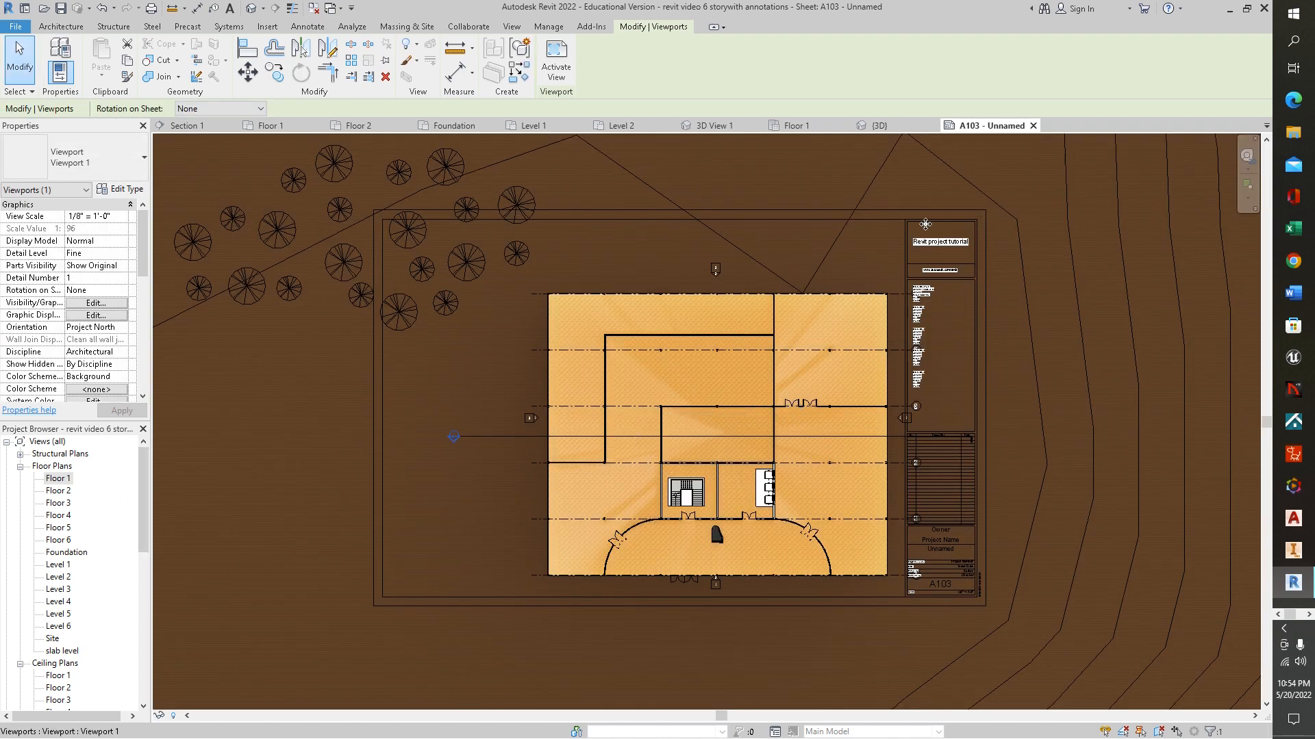
{"action": "scroll", "coordinate": [1009, 294], "scroll_direction": "up", "scroll_amount": 1}
{"action": "scroll", "coordinate": [1009, 294], "scroll_direction": "down", "scroll_amount": 2}
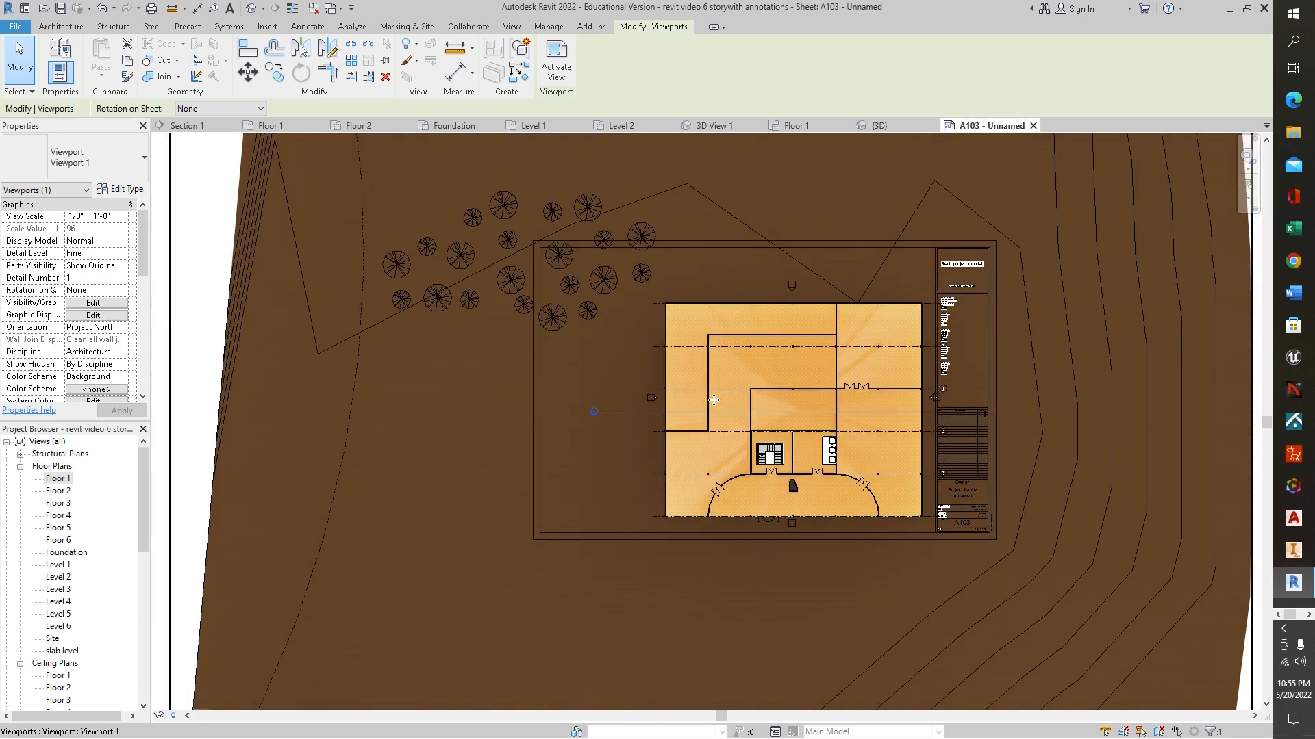
{"action": "left_click", "coordinate": [118, 216]}
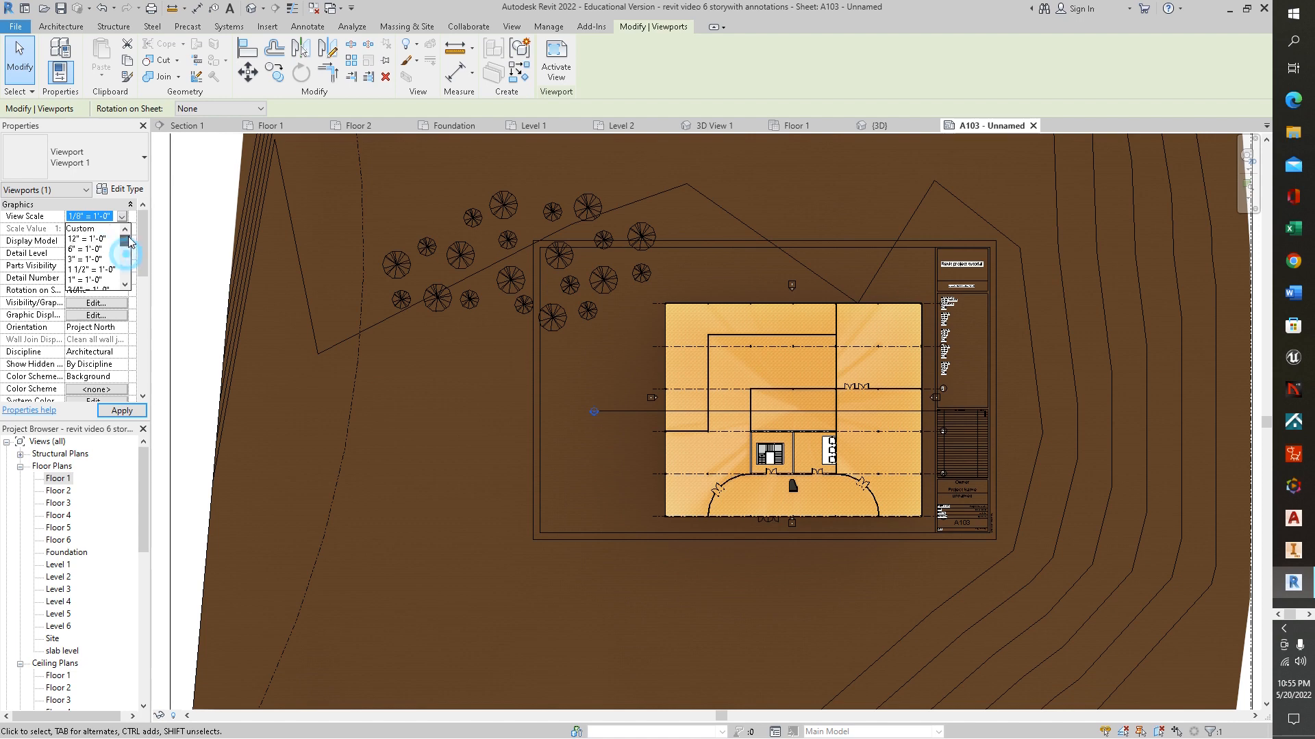
{"action": "left_click", "coordinate": [96, 229]}
{"action": "left_click", "coordinate": [81, 231]}
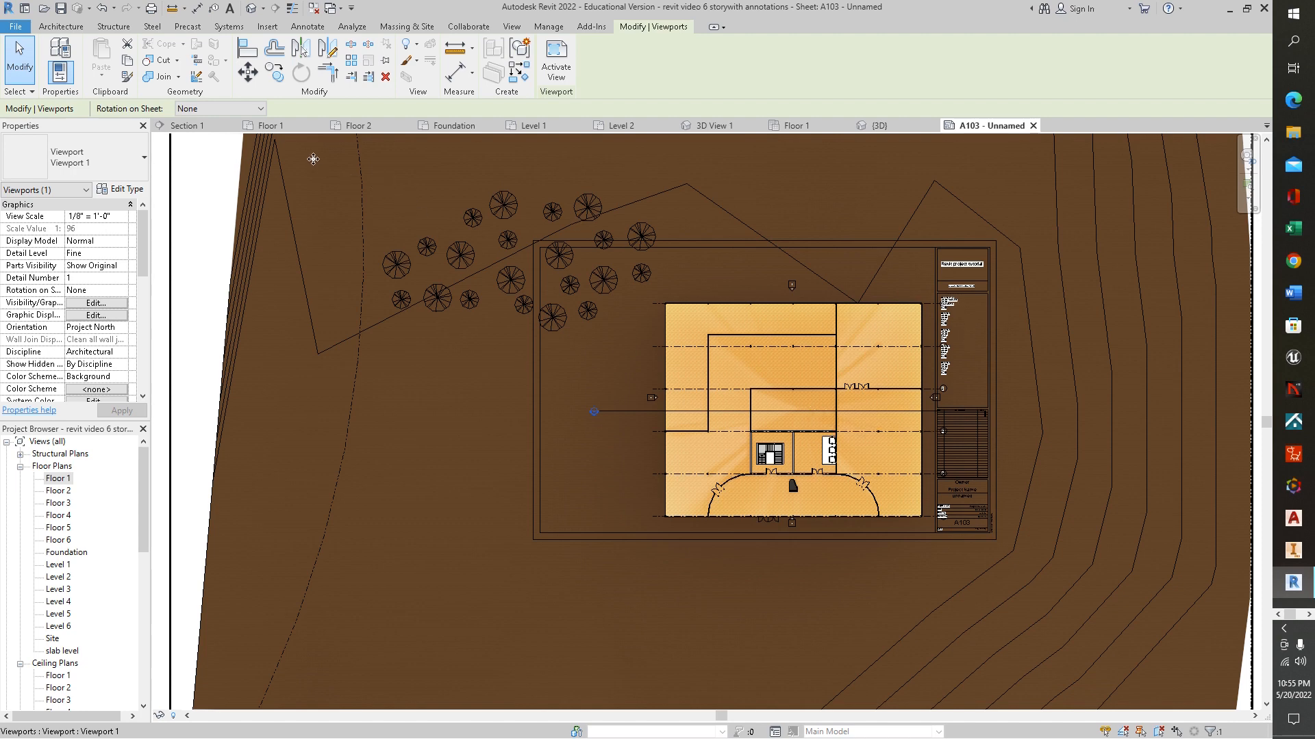
- Open the Floor 1 plan view and set its visual style to Hidden Line
{"action": "left_click", "coordinate": [259, 127]}
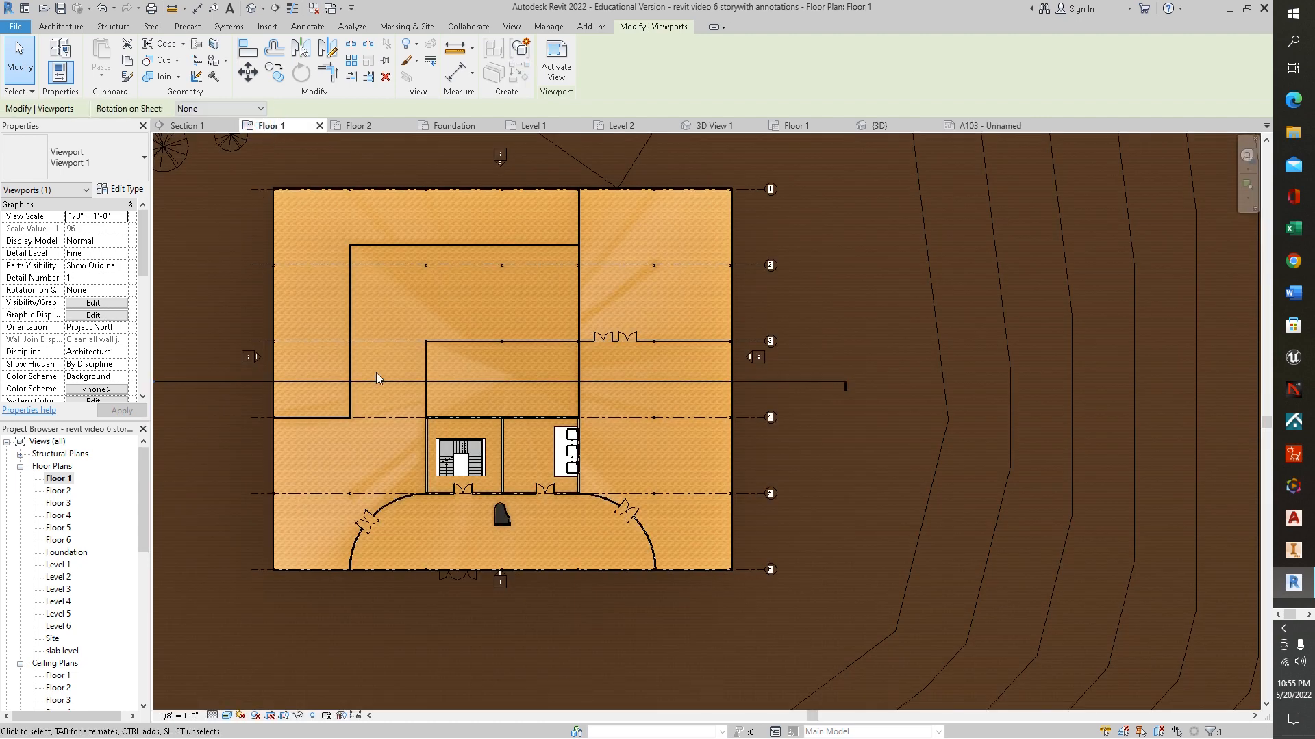
{"action": "left_click", "coordinate": [228, 717]}
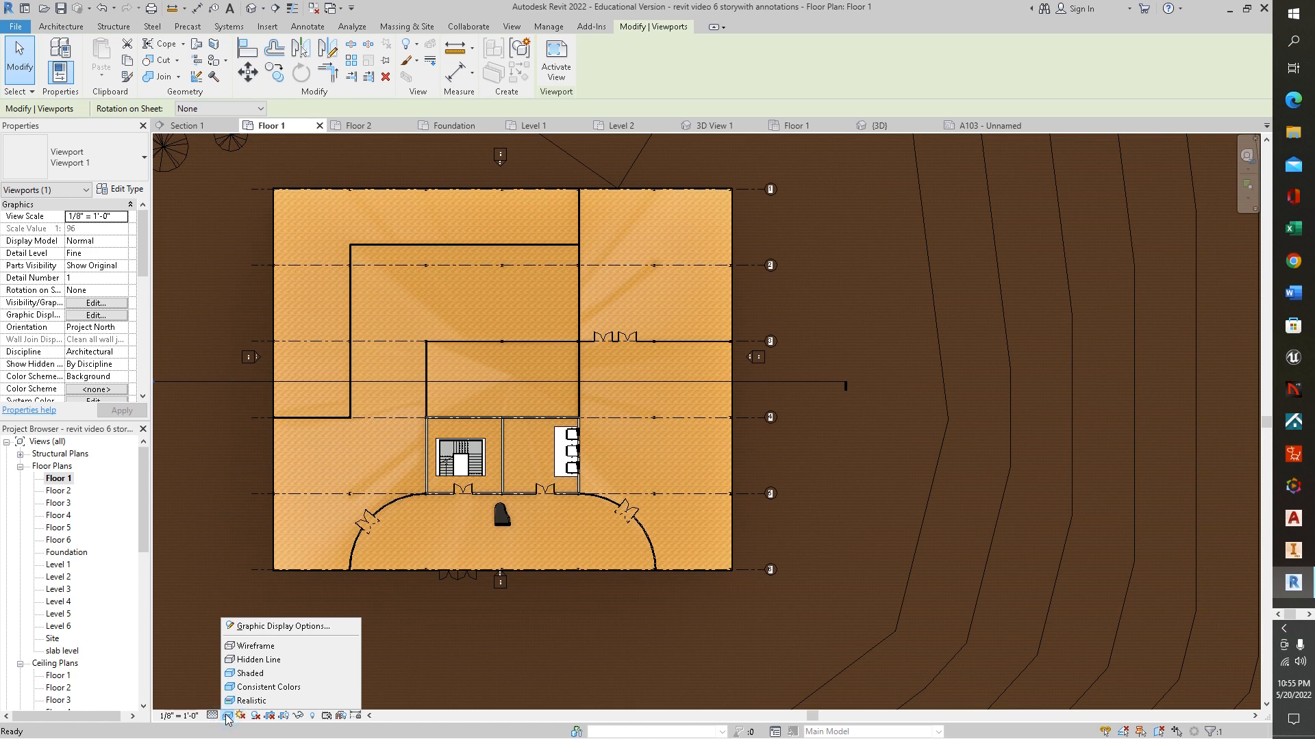
{"action": "left_click", "coordinate": [240, 702]}
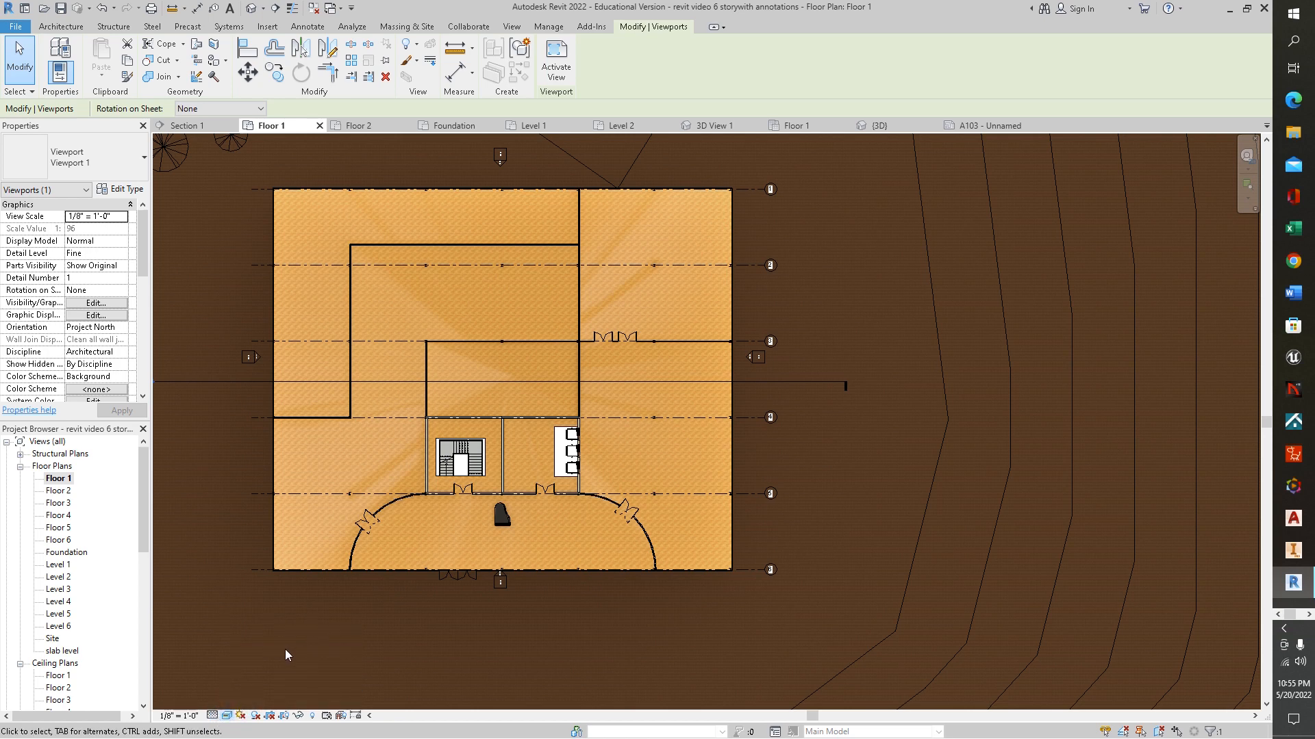
{"action": "left_click", "coordinate": [228, 716]}
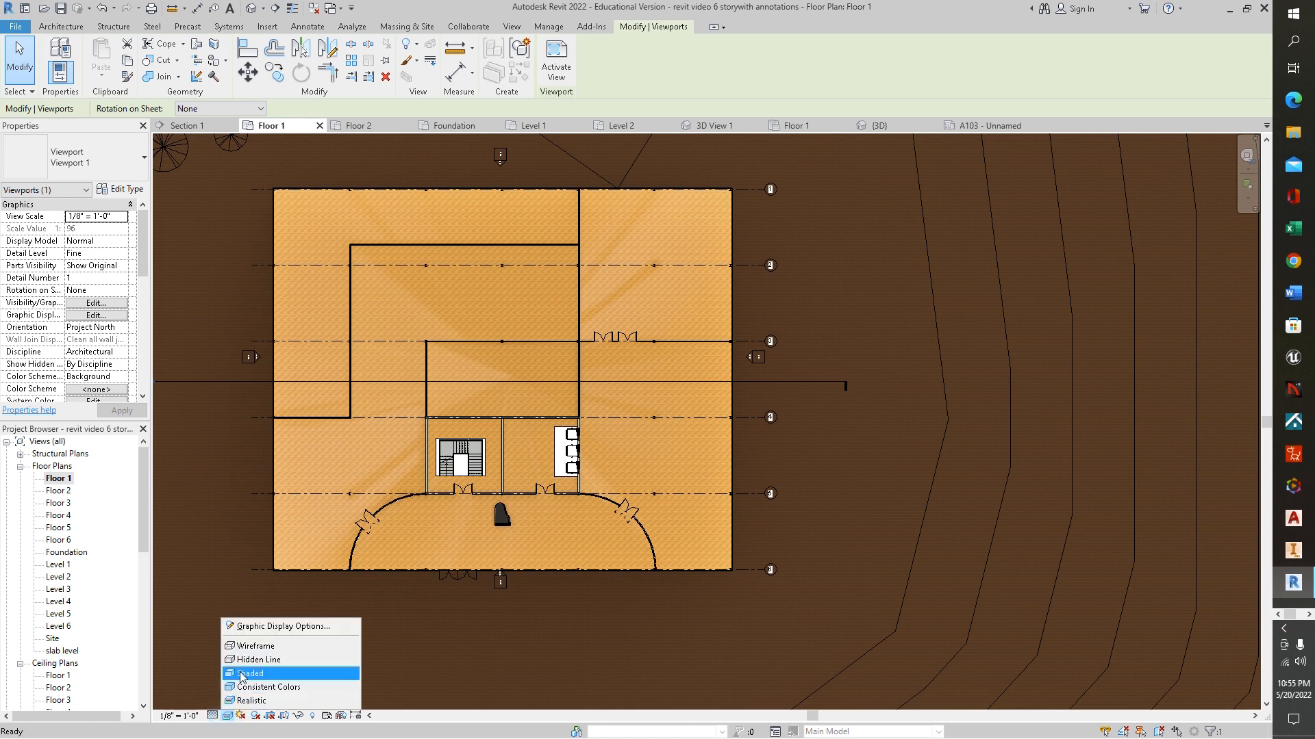
{"action": "left_click", "coordinate": [248, 661]}
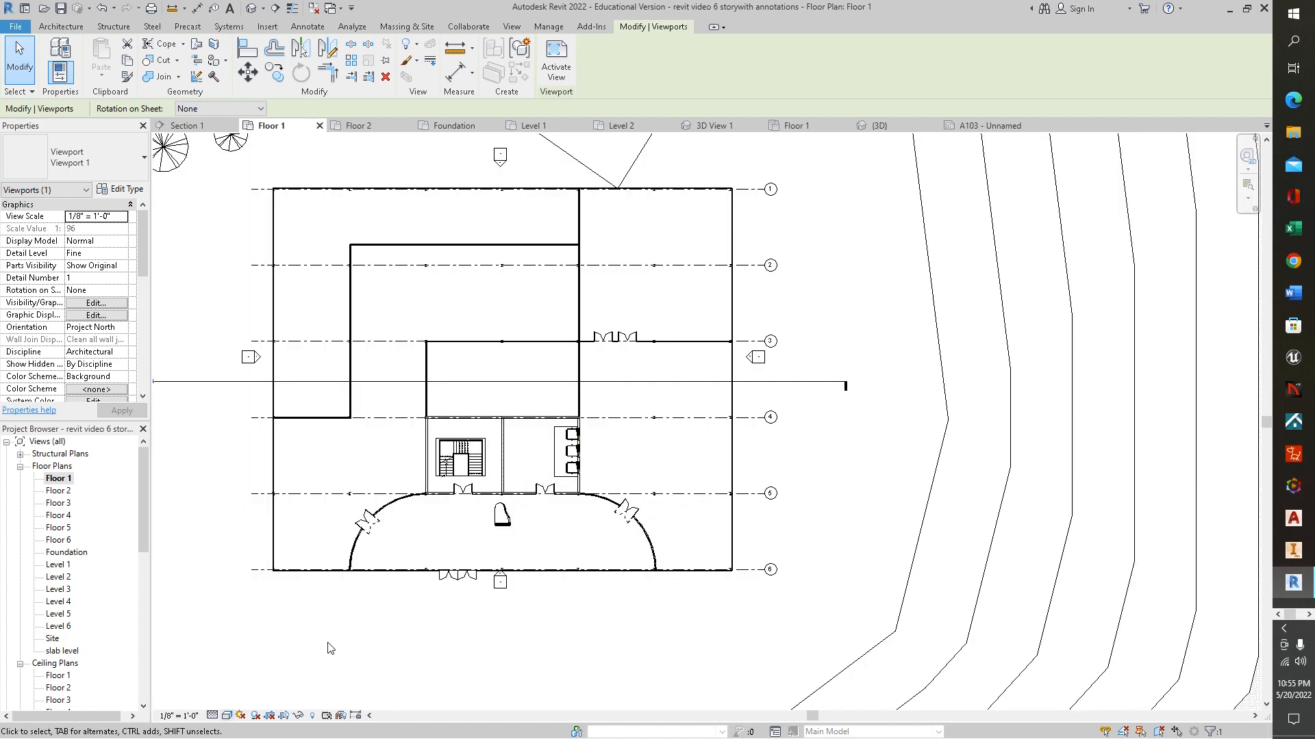
{"action": "scroll", "coordinate": [306, 634], "scroll_direction": "down", "scroll_amount": 4}
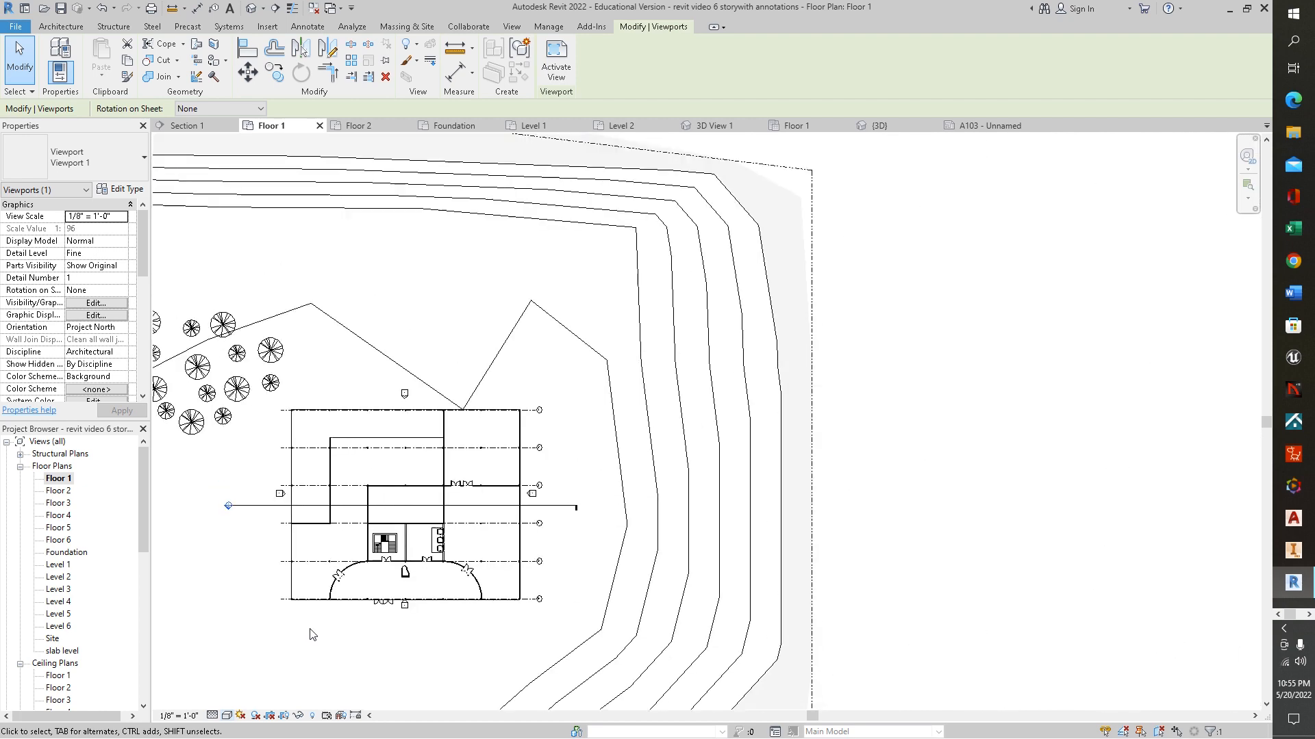
{"action": "middle_click_drag", "start_coordinate": [230, 639], "coordinate": [419, 604]}
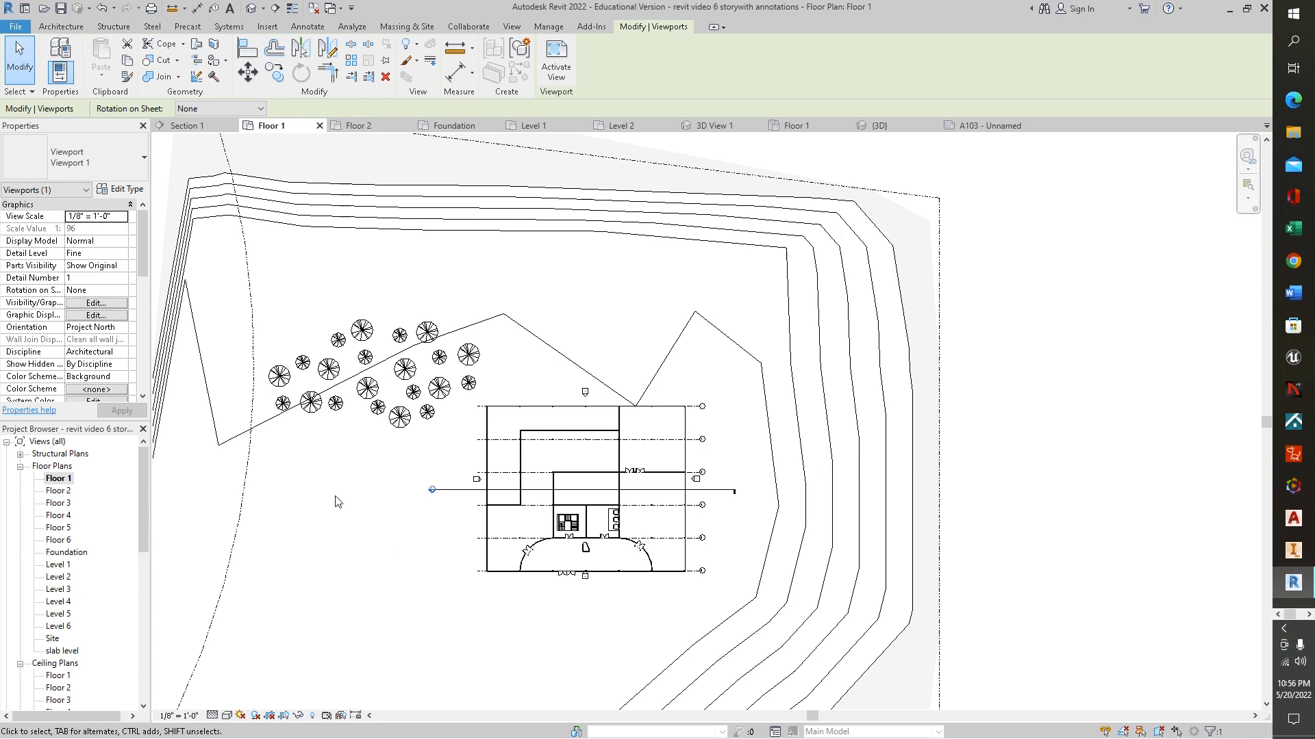
- Turn off the Site model category in the Floor 1 plan's visibility/graphic overrides
{"action": "key", "text": "v"}
{"action": "key", "text": "g"}
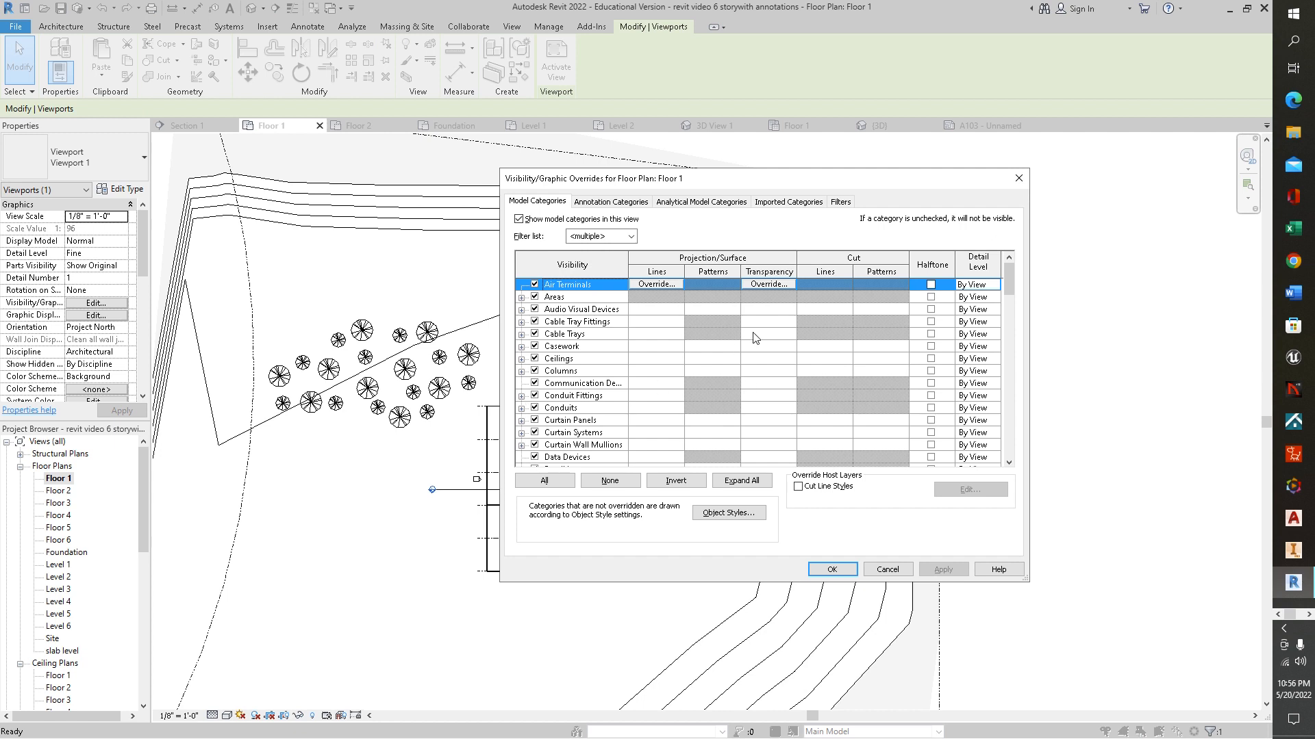
{"action": "left_click_drag", "start_coordinate": [1011, 285], "coordinate": [1003, 340]}
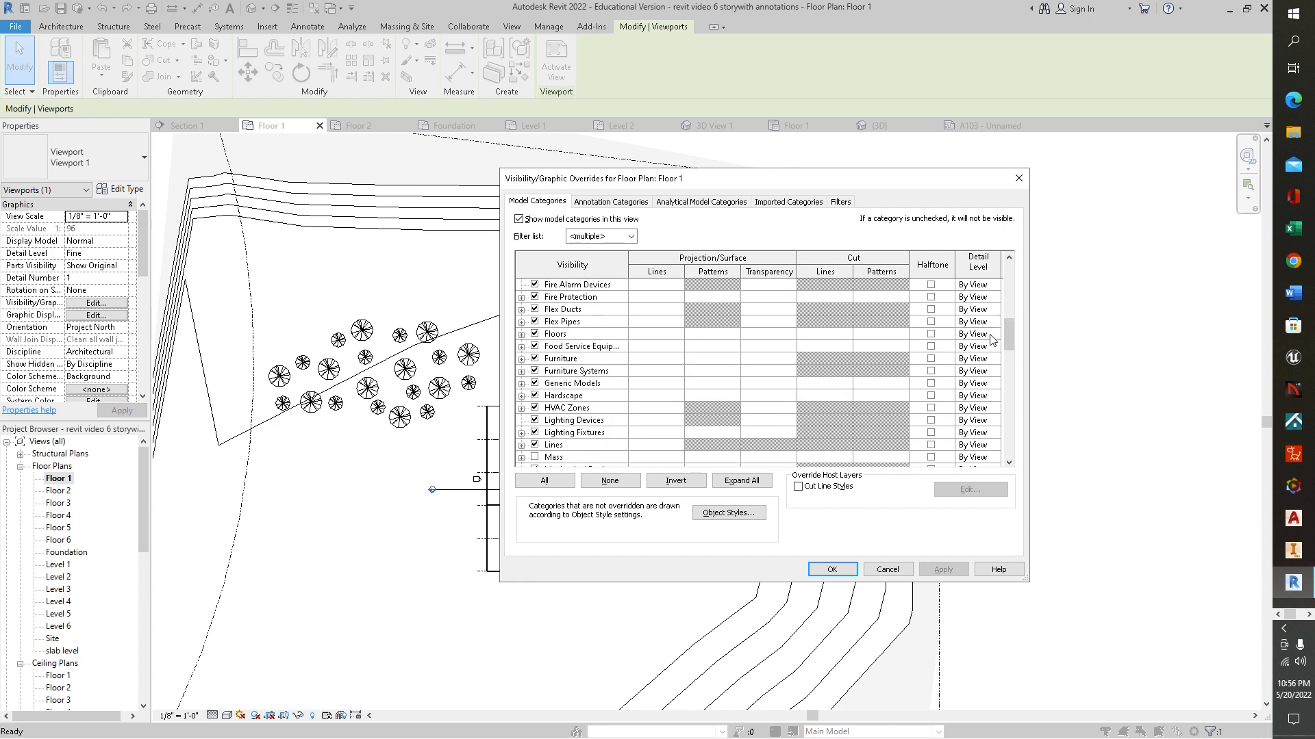
{"action": "scroll", "coordinate": [581, 414], "scroll_direction": "down", "scroll_amount": 3}
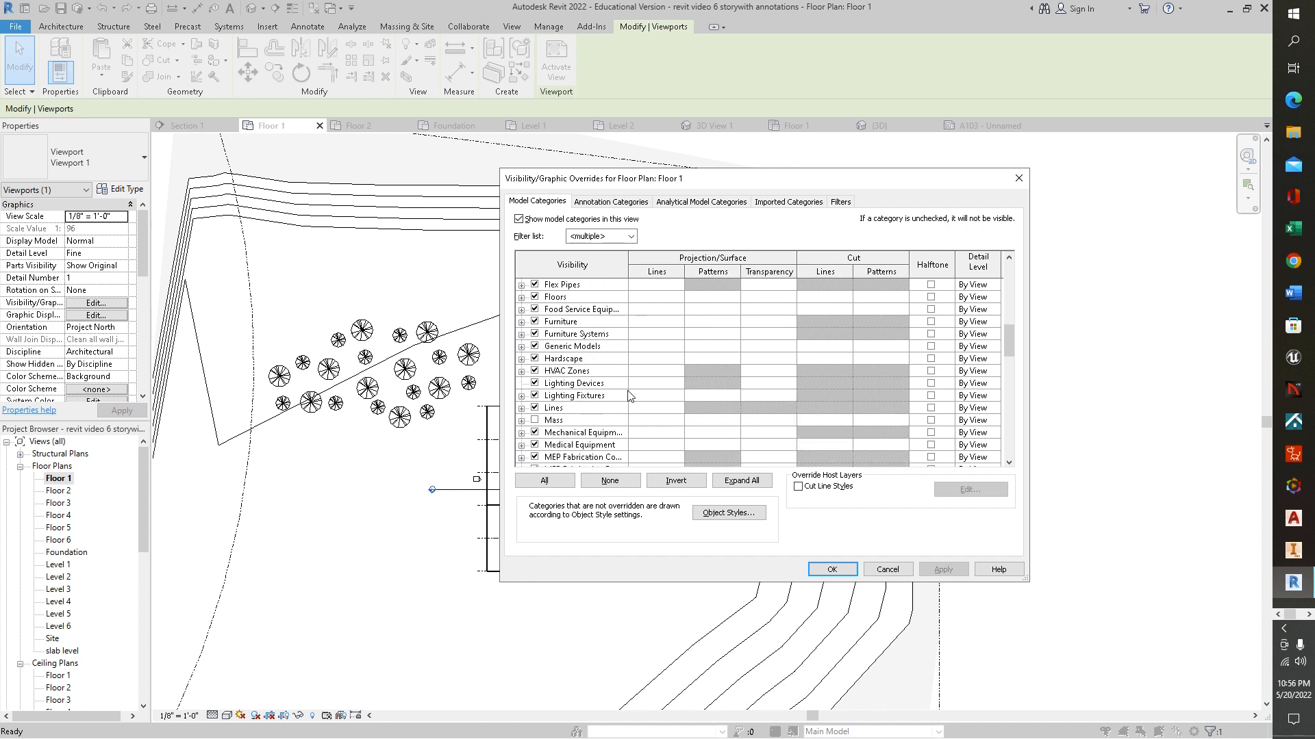
{"action": "scroll", "coordinate": [616, 401], "scroll_direction": "down", "scroll_amount": 7}
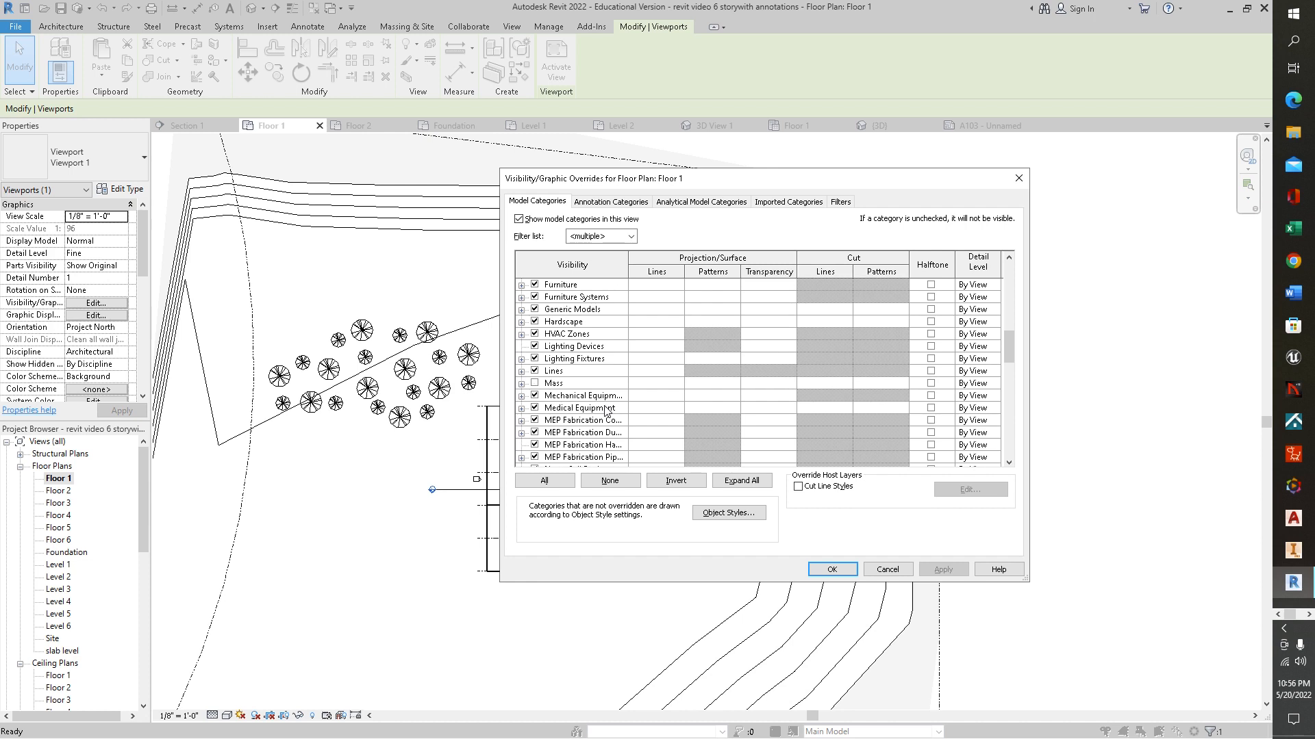
{"action": "scroll", "coordinate": [605, 410], "scroll_direction": "down", "scroll_amount": 3}
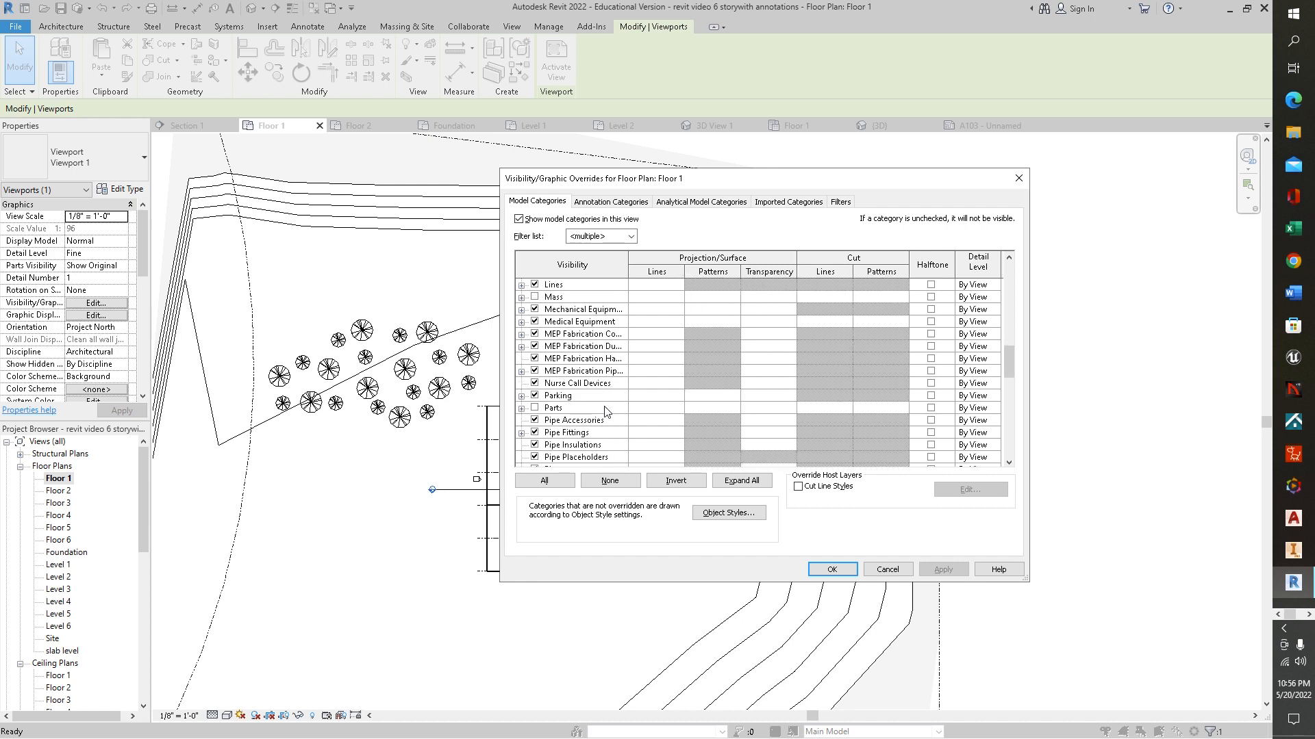
{"action": "scroll", "coordinate": [606, 409], "scroll_direction": "down", "scroll_amount": 7}
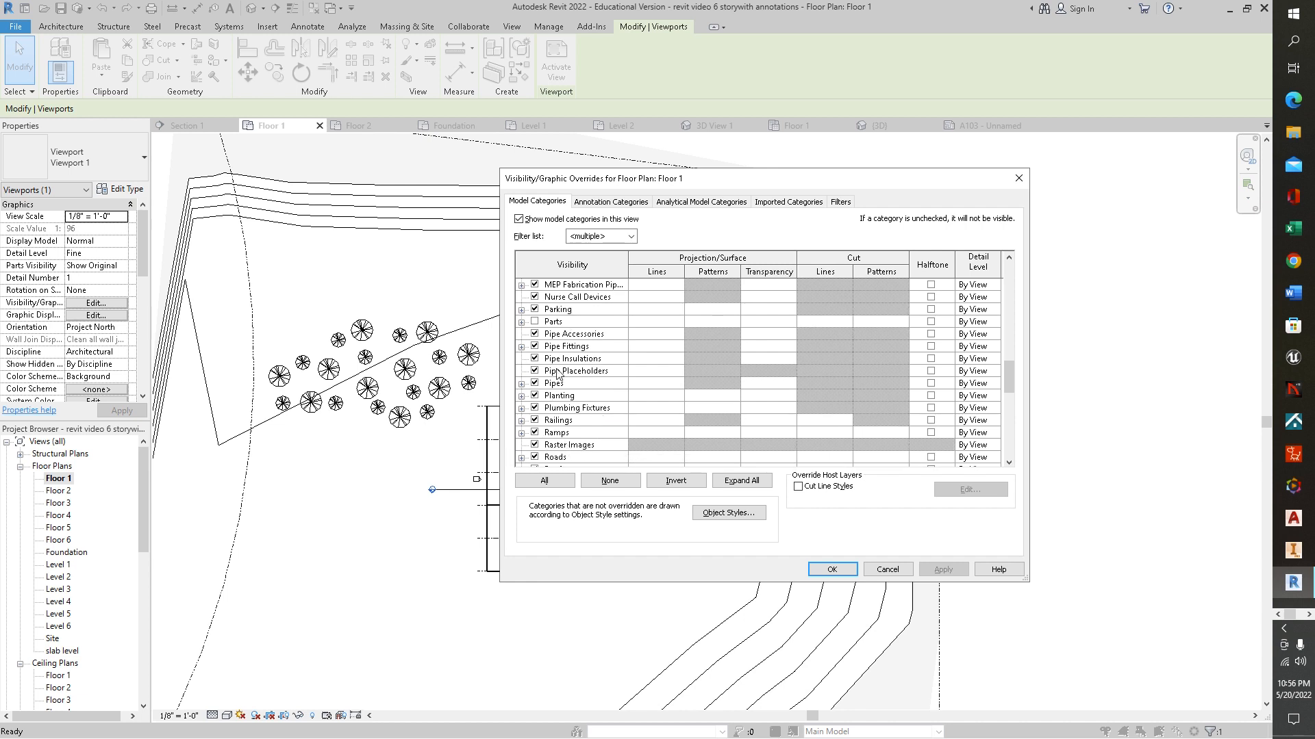
{"action": "scroll", "coordinate": [587, 393], "scroll_direction": "down", "scroll_amount": 5}
{"action": "scroll", "coordinate": [582, 398], "scroll_direction": "down", "scroll_amount": 6}
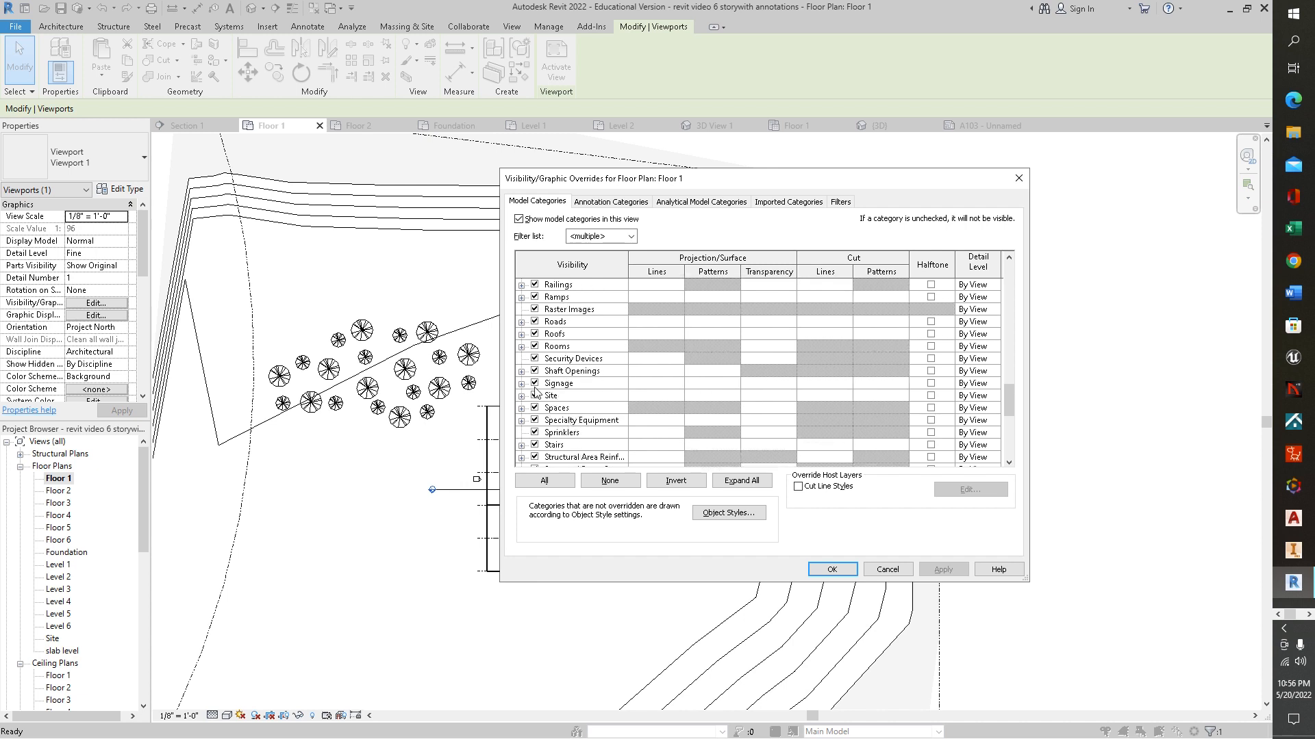
{"action": "left_click", "coordinate": [535, 396]}
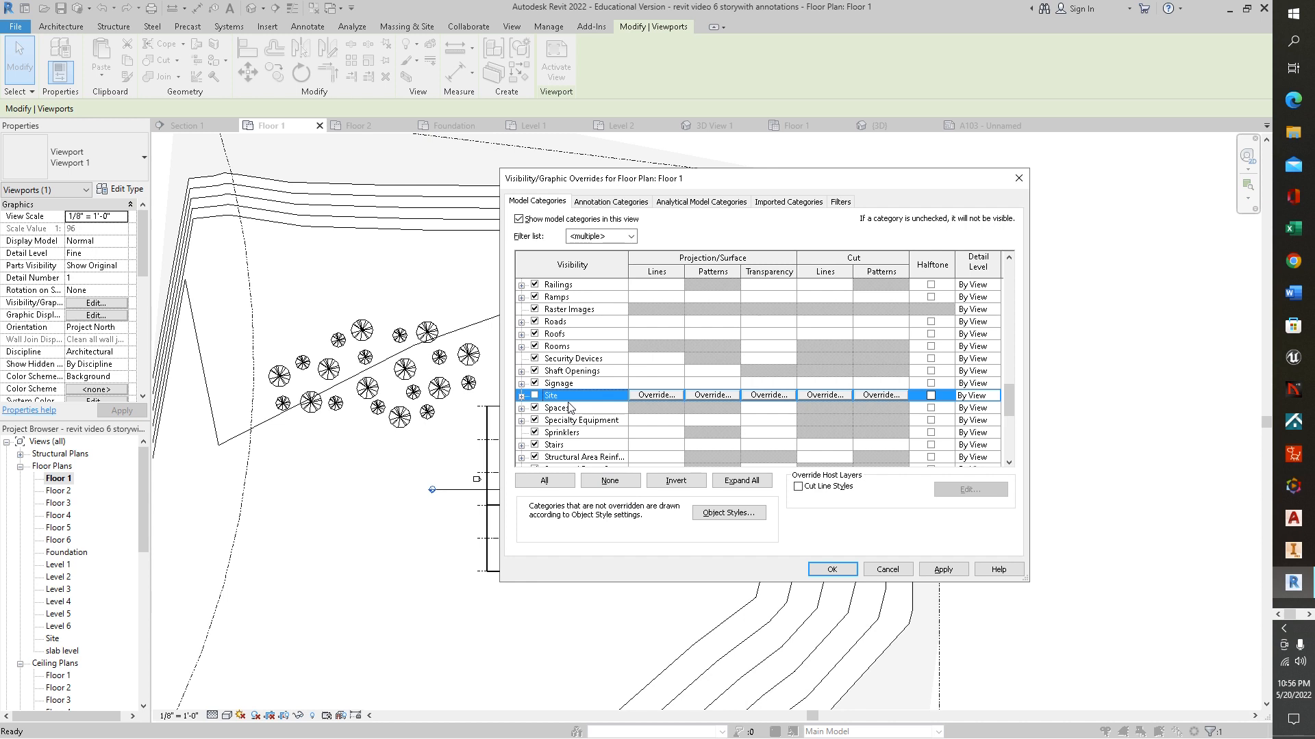
- Turn off the Topography model category for the Floor 1 plan and apply the override
{"action": "scroll", "coordinate": [569, 414], "scroll_direction": "down", "scroll_amount": 2}
{"action": "scroll", "coordinate": [579, 392], "scroll_direction": "down", "scroll_amount": 4}
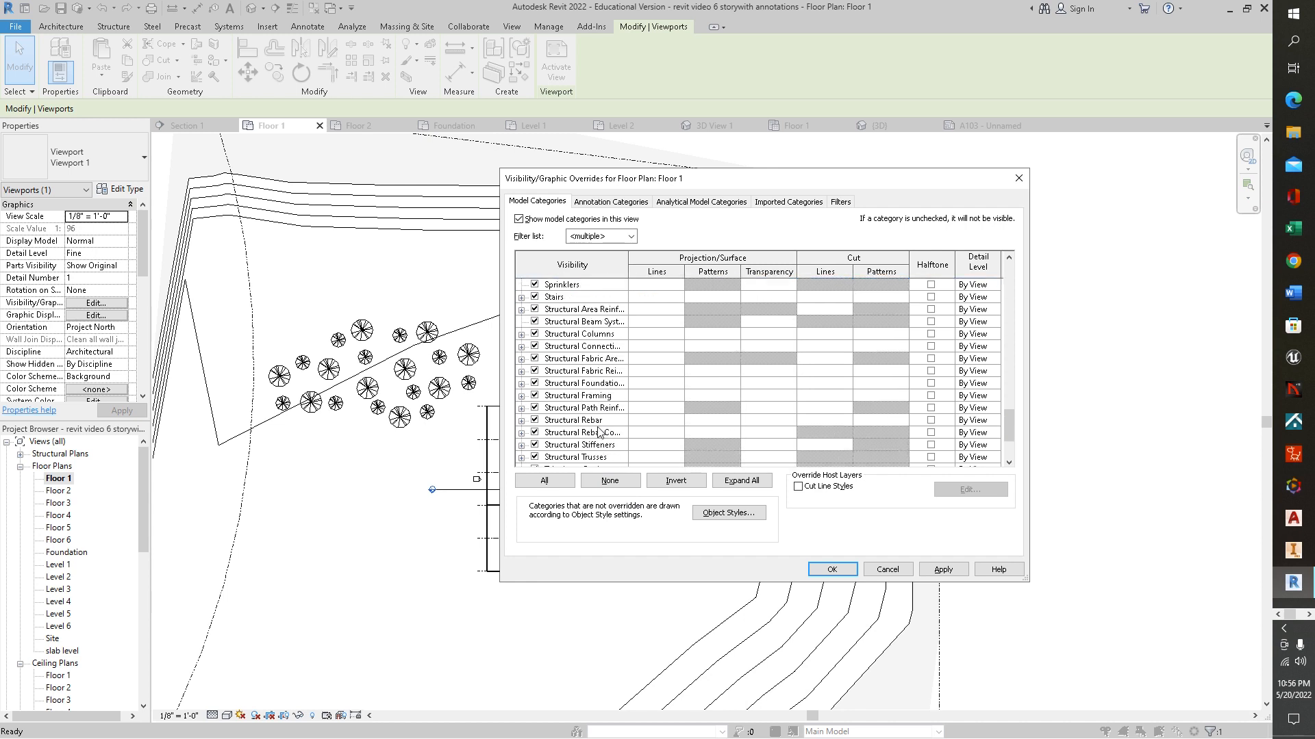
{"action": "scroll", "coordinate": [601, 431], "scroll_direction": "down", "scroll_amount": 2}
{"action": "left_click", "coordinate": [534, 420]}
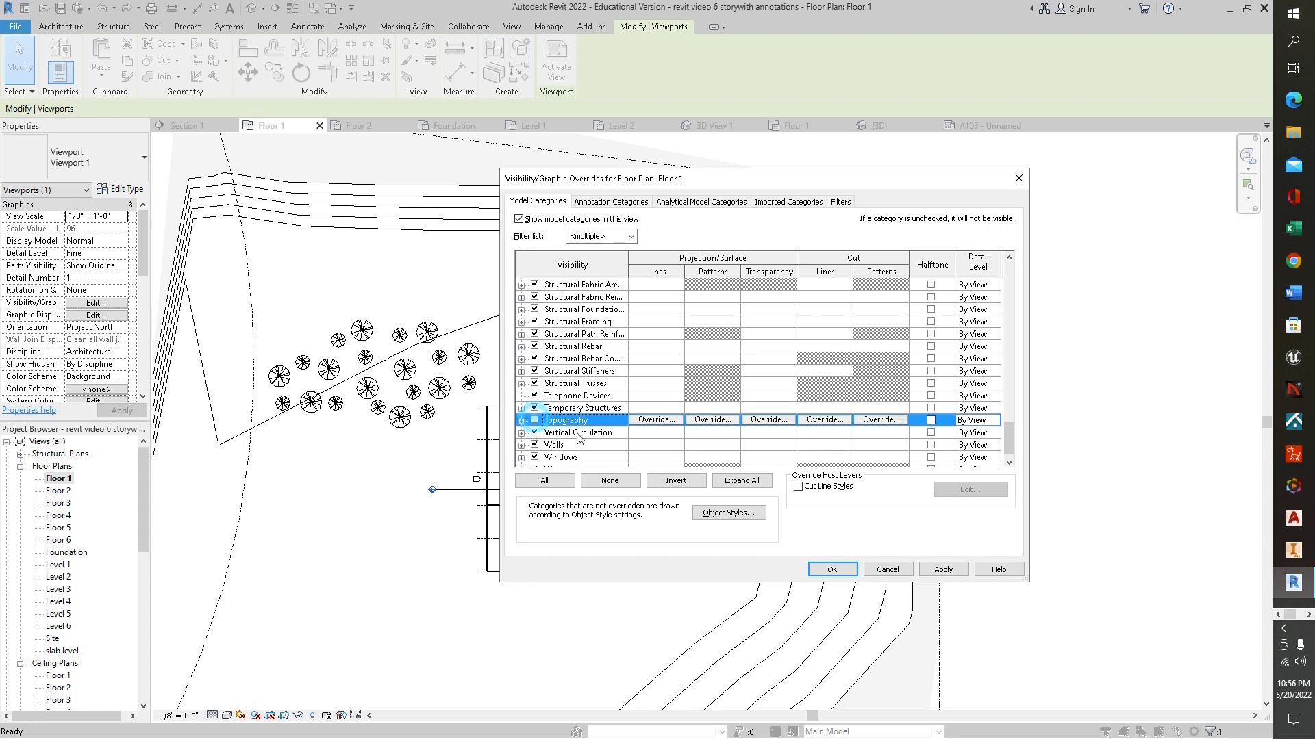
{"action": "scroll", "coordinate": [615, 430], "scroll_direction": "down", "scroll_amount": 1}
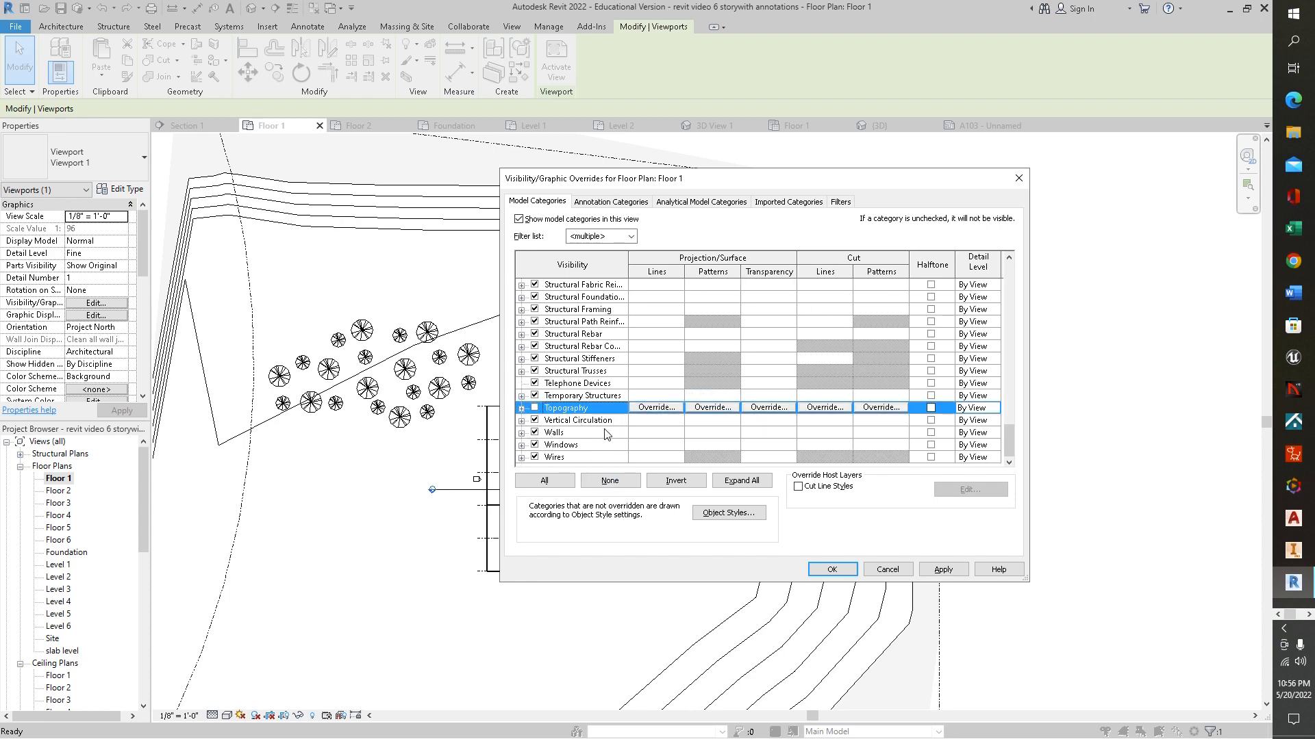
{"action": "left_click", "coordinate": [943, 570]}
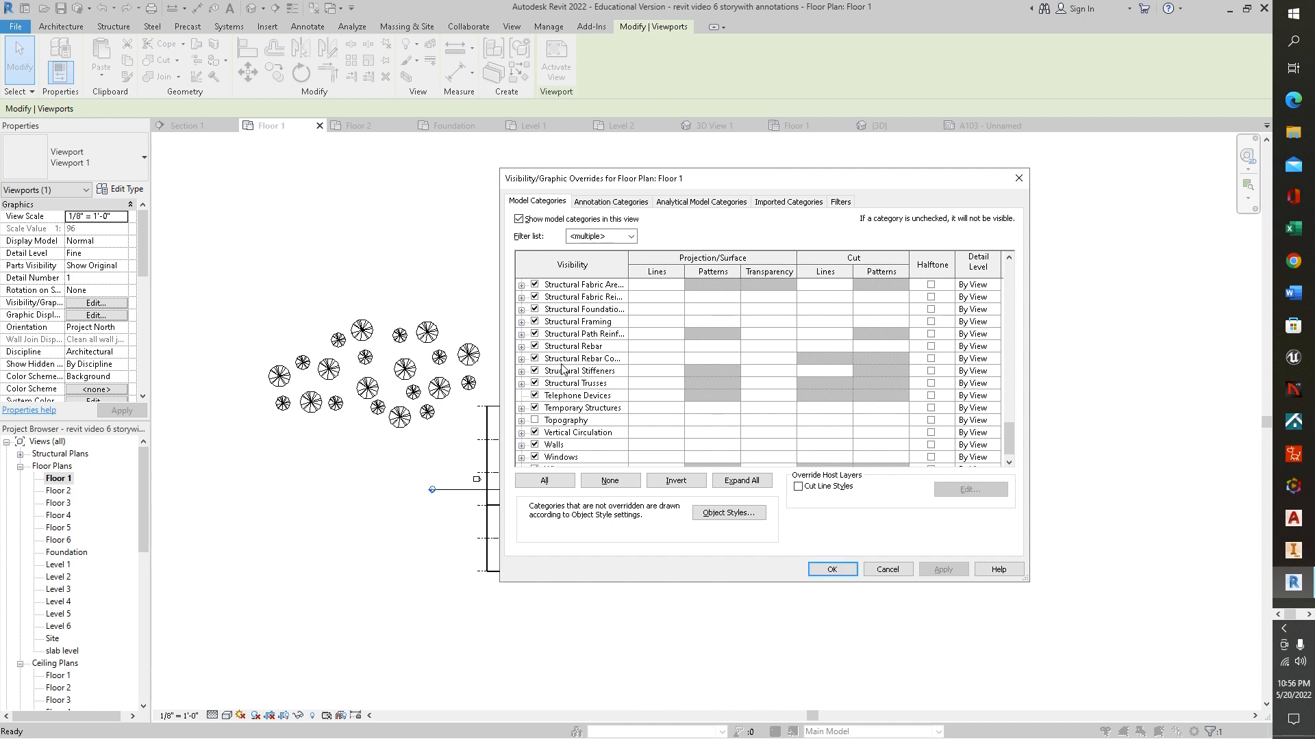
- Turn off the Planting model category for the Floor 1 plan and accept the visibility overrides
{"action": "scroll", "coordinate": [569, 441], "scroll_direction": "down", "scroll_amount": 1}
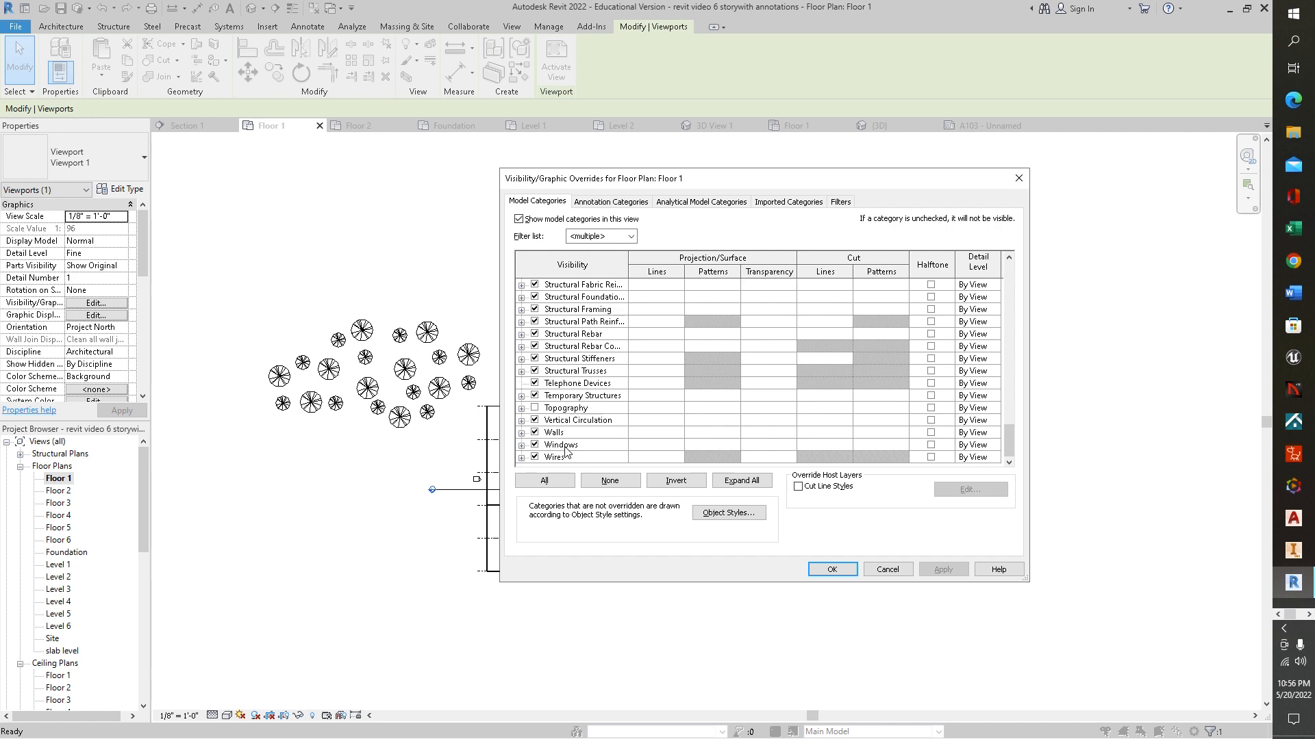
{"action": "scroll", "coordinate": [573, 451], "scroll_direction": "up", "scroll_amount": 3}
{"action": "scroll", "coordinate": [562, 418], "scroll_direction": "up", "scroll_amount": 4}
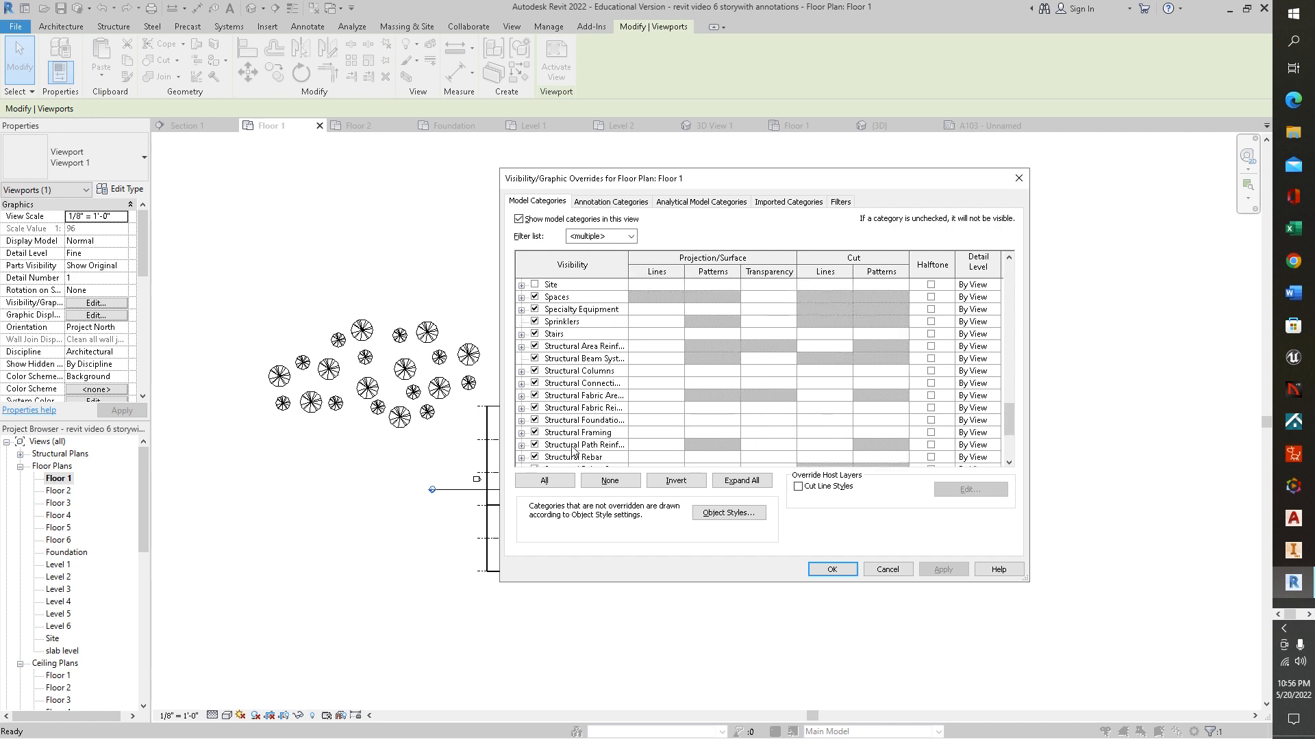
{"action": "scroll", "coordinate": [556, 411], "scroll_direction": "up", "scroll_amount": 2}
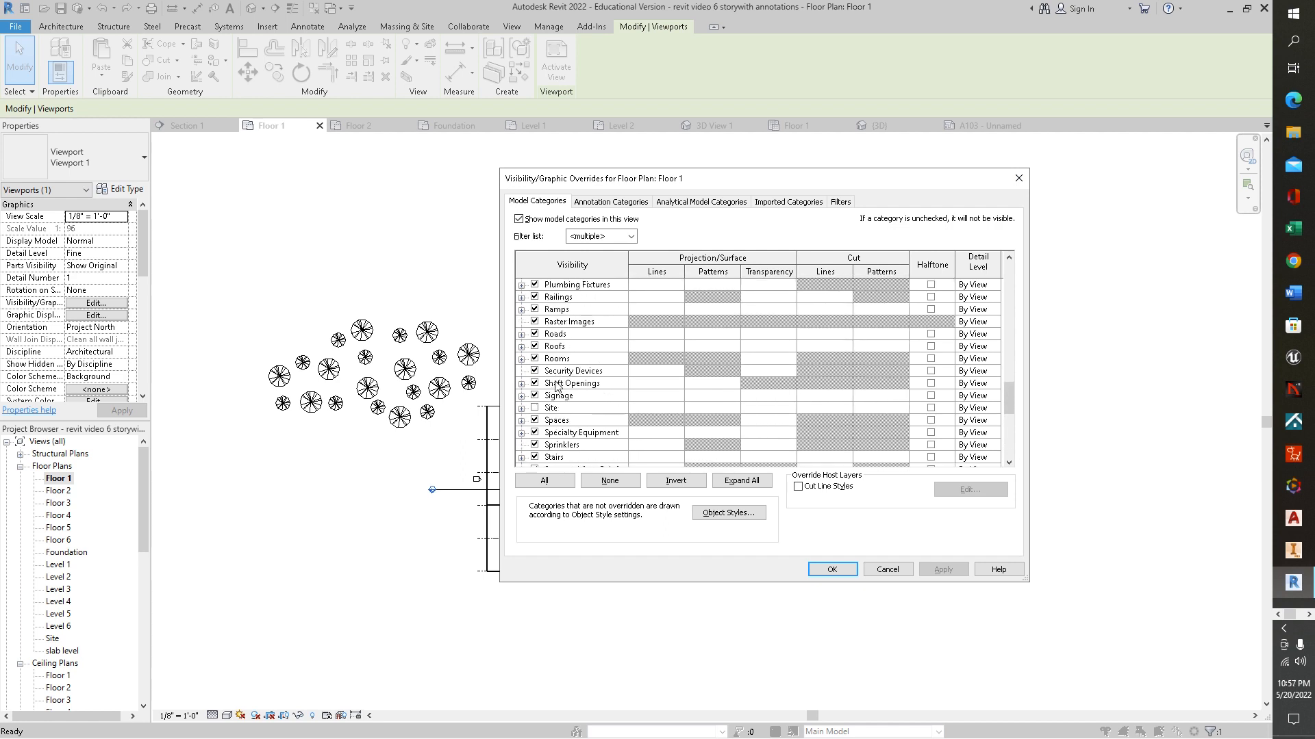
{"action": "scroll", "coordinate": [560, 385], "scroll_direction": "up", "scroll_amount": 2}
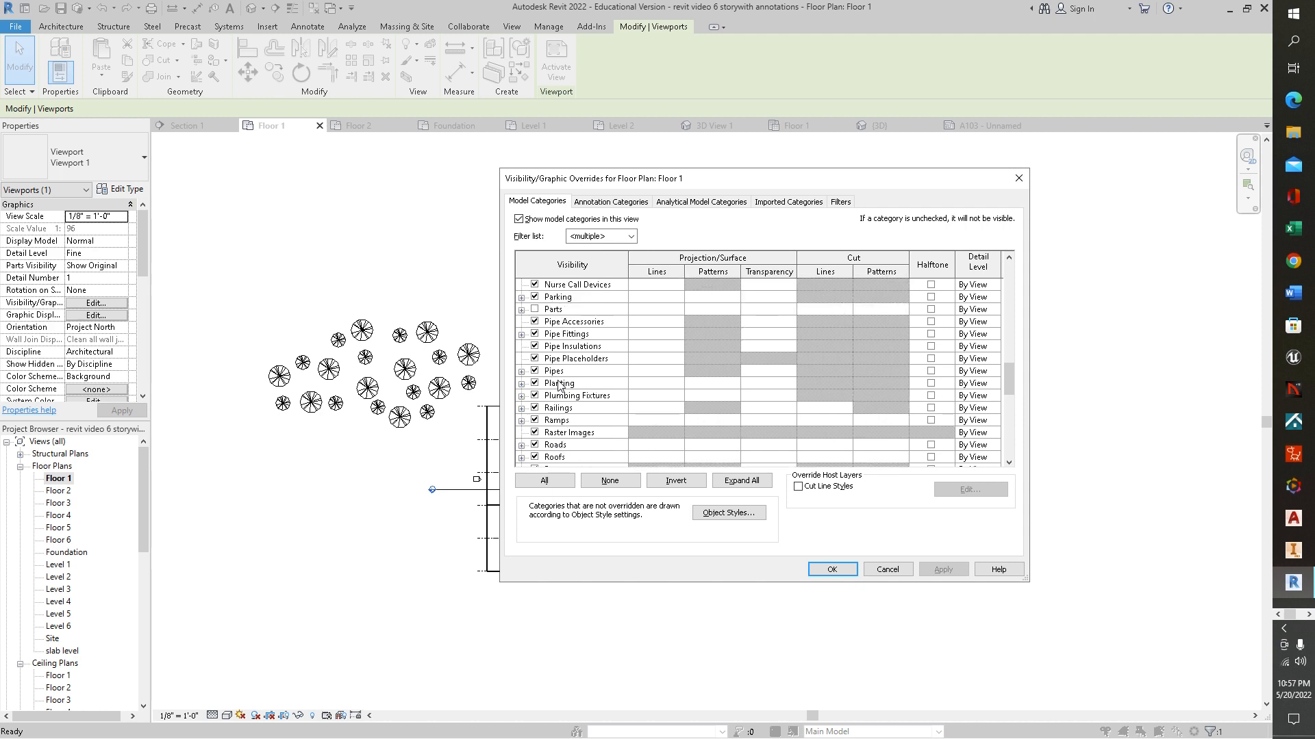
{"action": "left_click", "coordinate": [534, 383]}
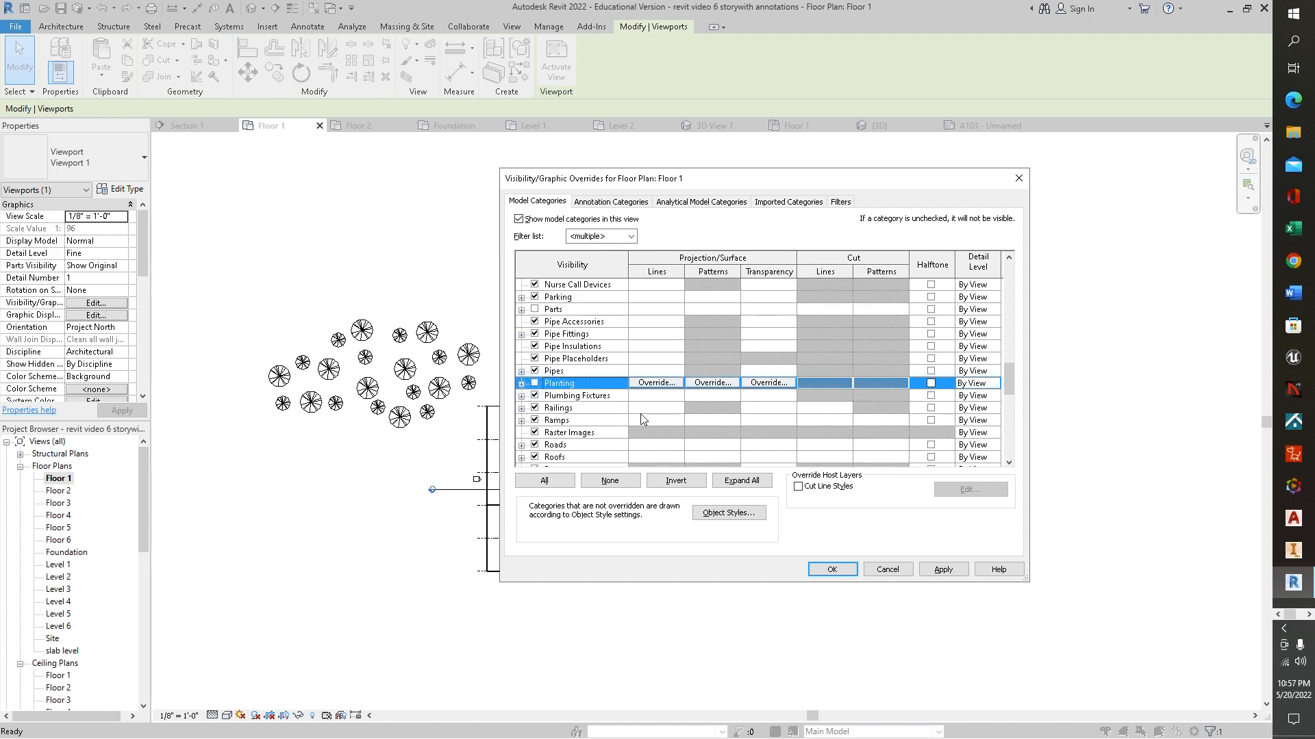
{"action": "left_click", "coordinate": [943, 570]}
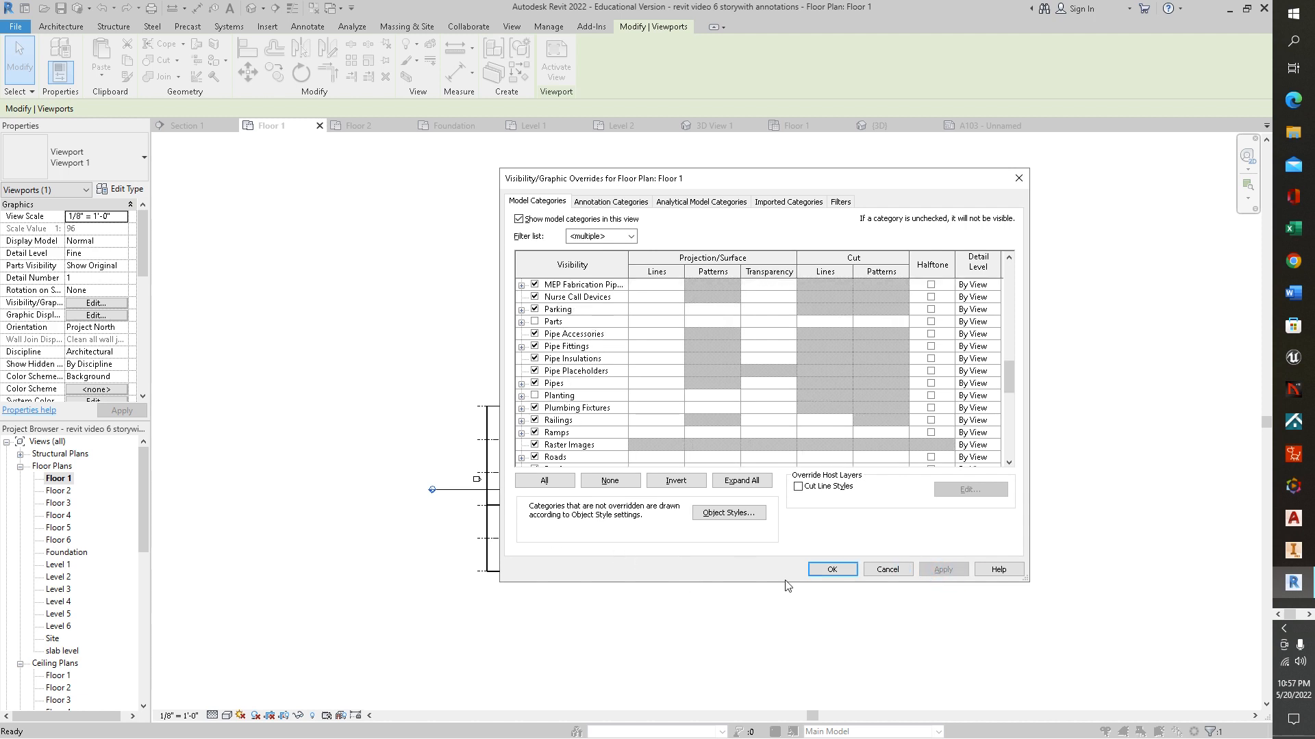
{"action": "left_click", "coordinate": [830, 569]}
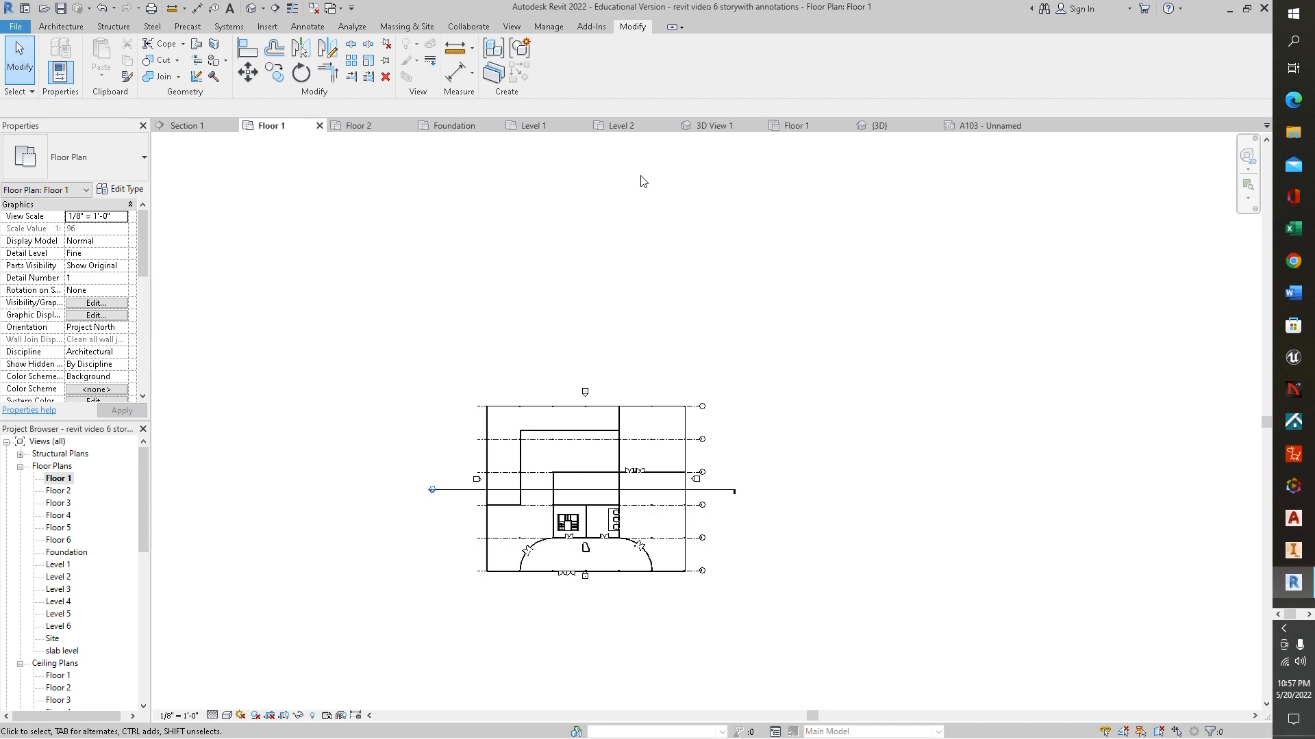
- Return to sheet A103 and shift the Floor 1 viewport up and left, clear of the title block text
{"action": "left_click", "coordinate": [997, 127]}
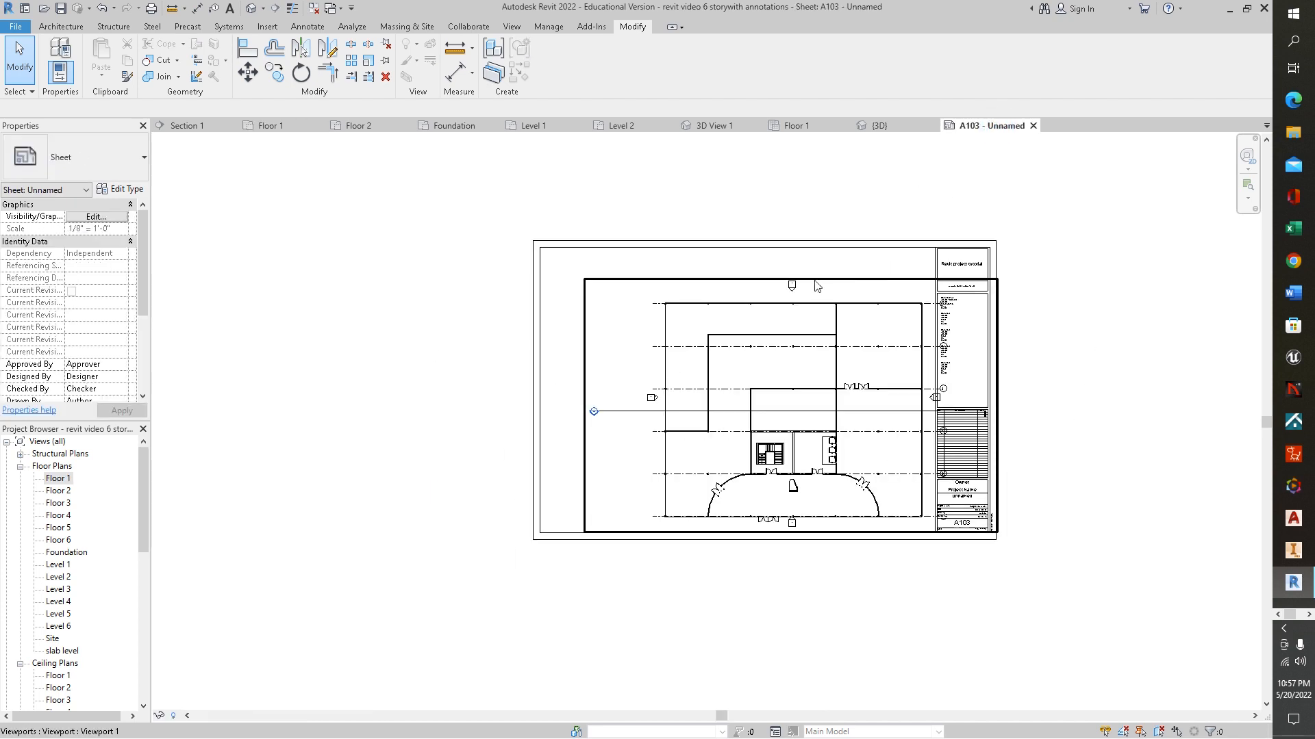
{"action": "left_click_drag", "start_coordinate": [766, 285], "coordinate": [707, 254]}
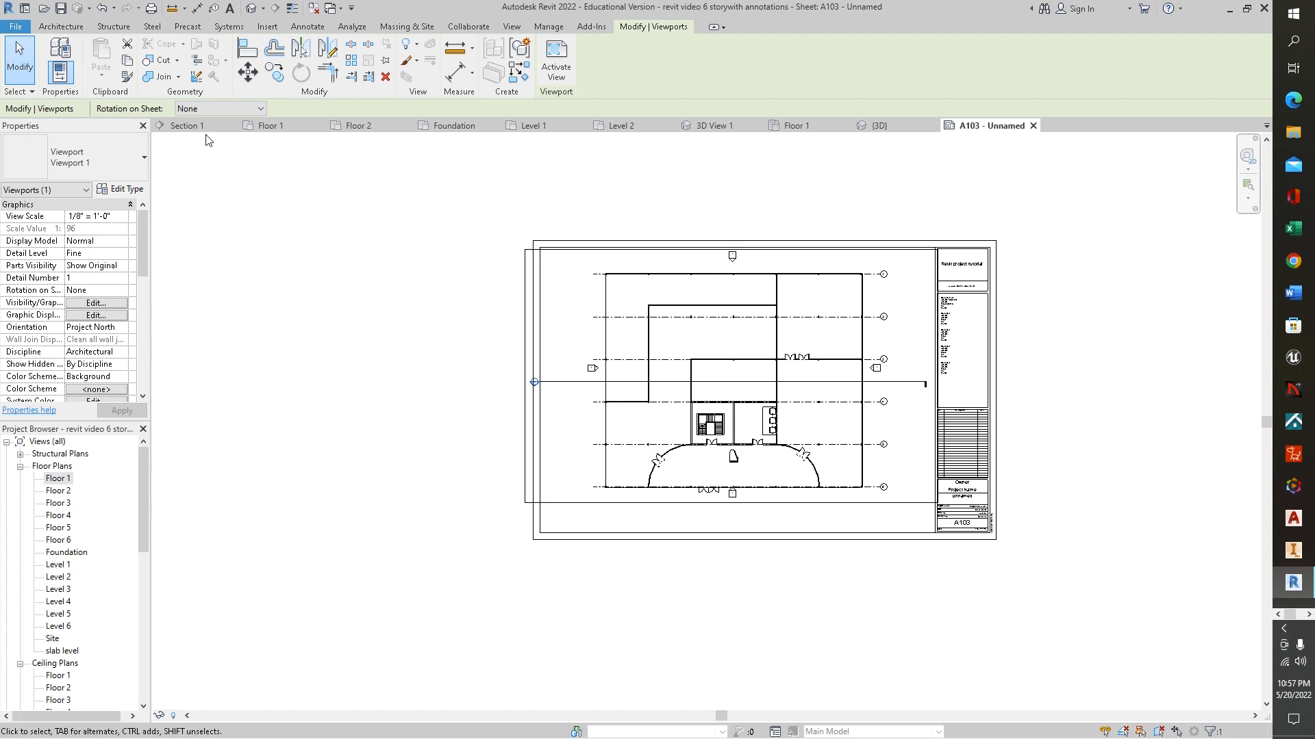
- Set the Floor 1 plan's visual style to Realistic and return to sheet A103
{"action": "left_click", "coordinate": [266, 126]}
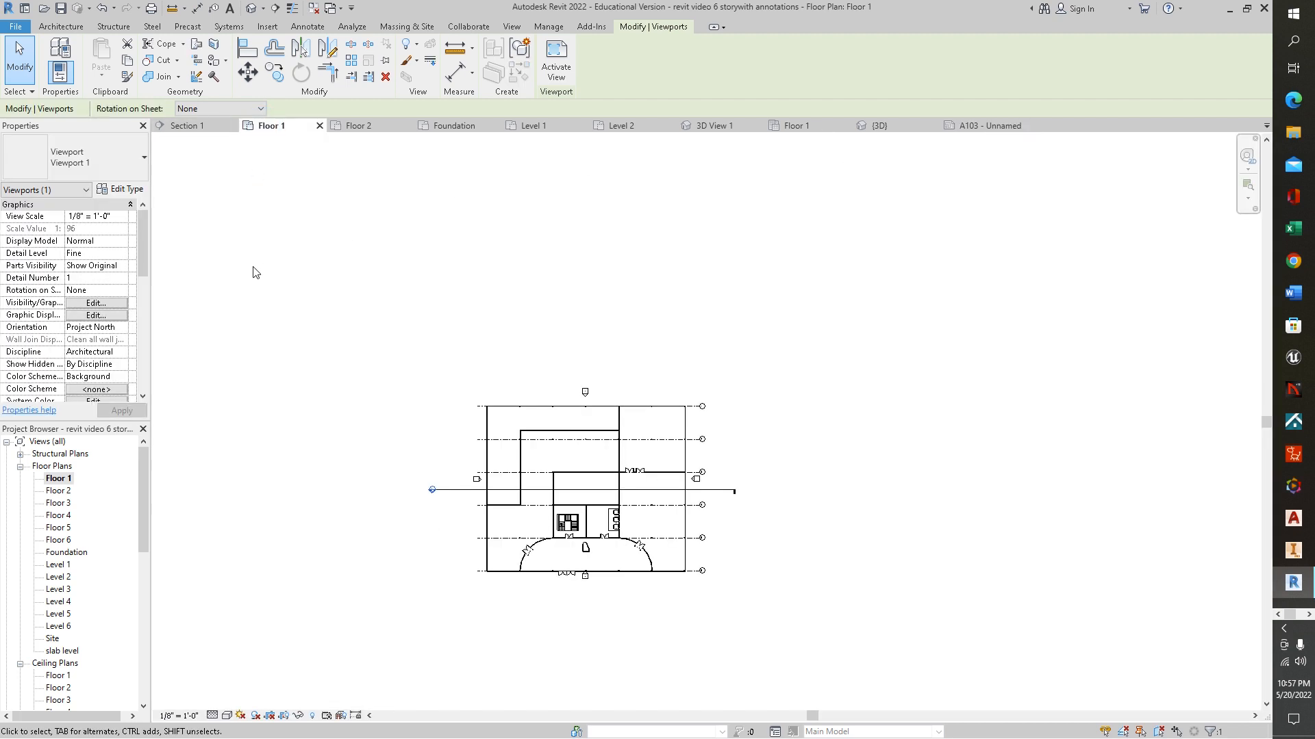
{"action": "left_click", "coordinate": [227, 716]}
{"action": "left_click", "coordinate": [247, 703]}
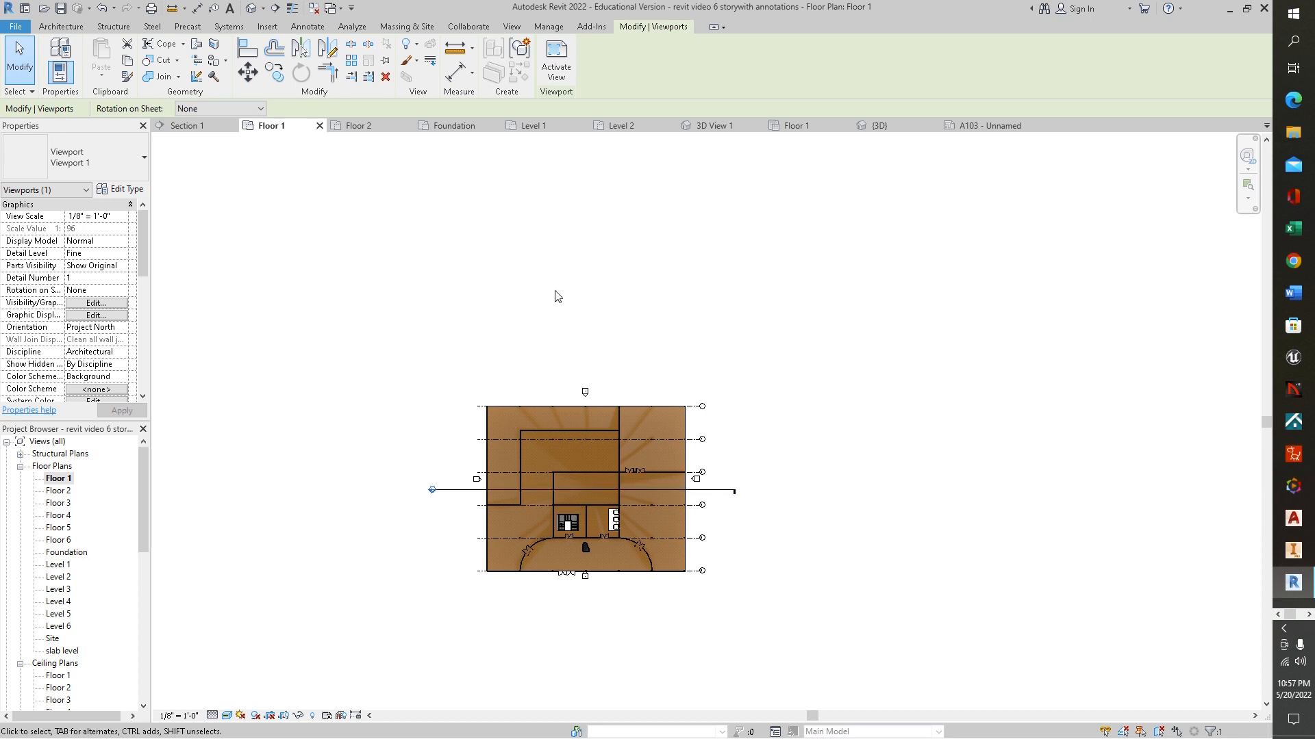
{"action": "left_click", "coordinate": [989, 126]}
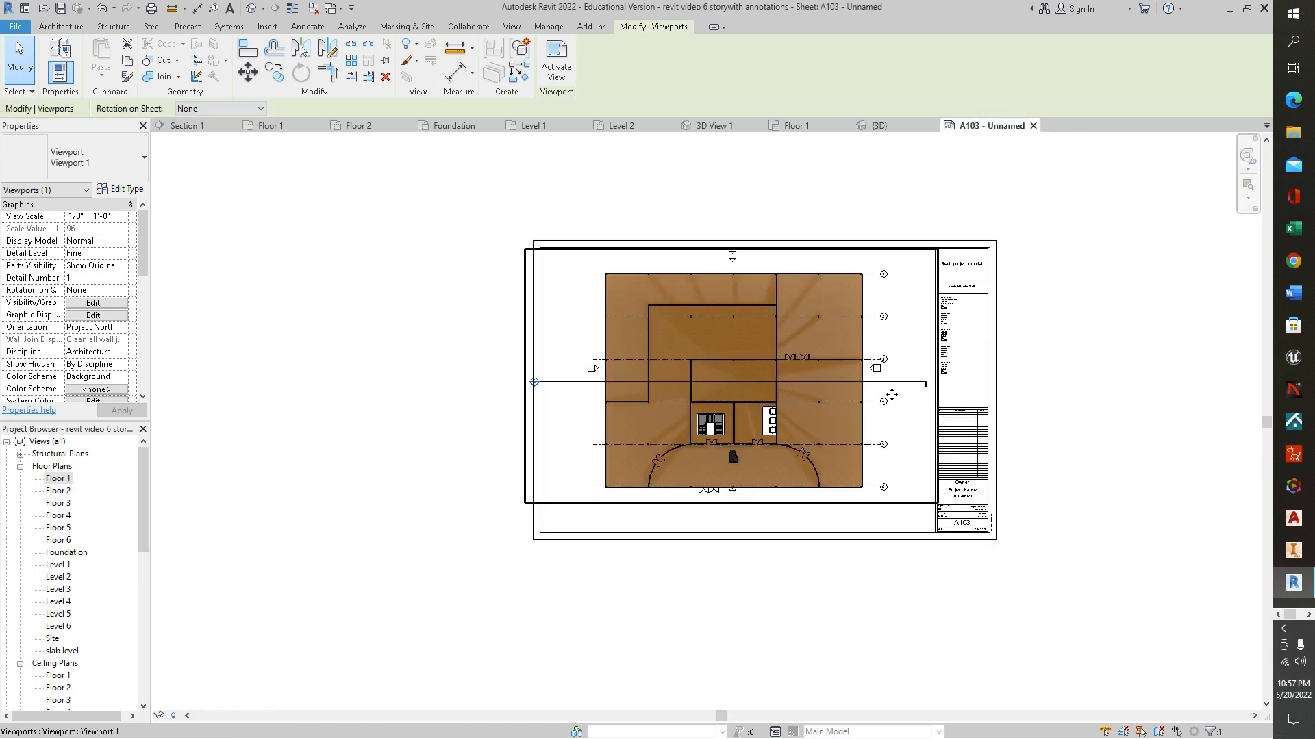
- Set the Floor 1 viewport's view scale to Custom with a scale value of 100 and apply it
{"action": "scroll", "coordinate": [892, 370], "scroll_direction": "up", "scroll_amount": 3}
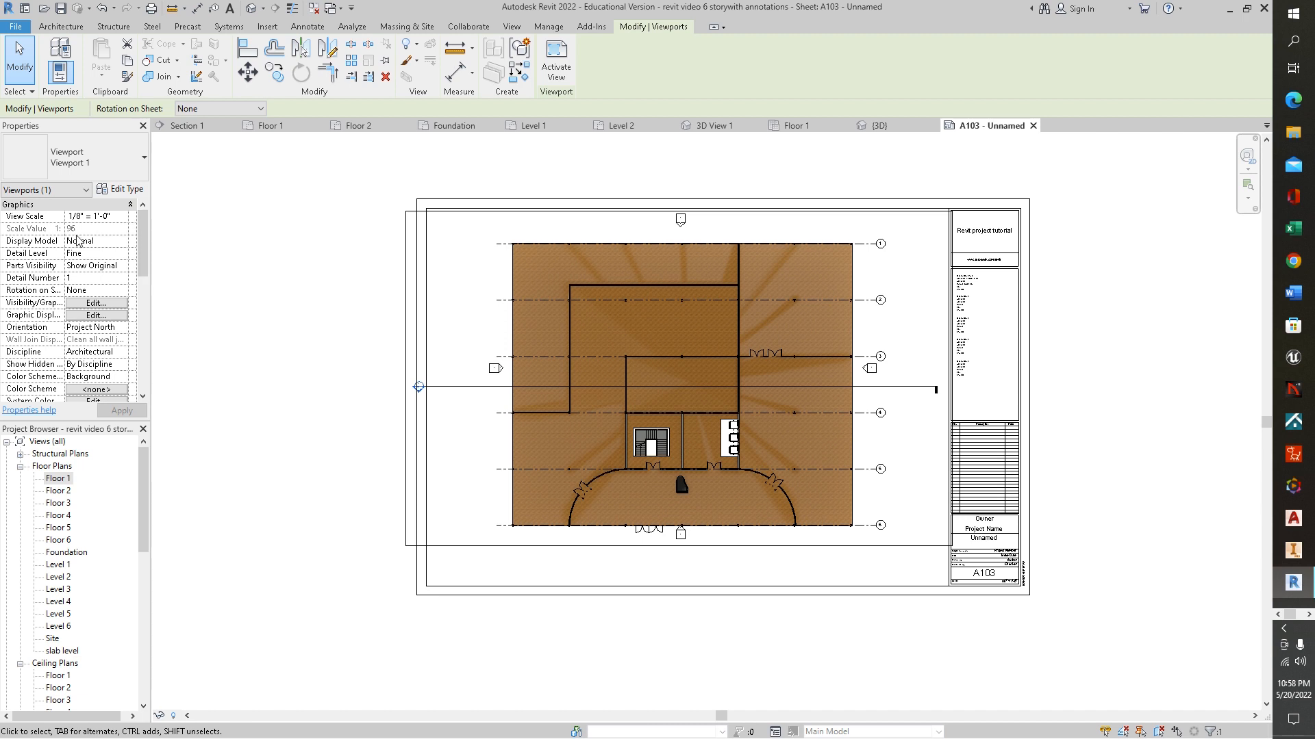
{"action": "left_click", "coordinate": [121, 216]}
{"action": "left_click", "coordinate": [122, 217]}
{"action": "left_click_drag", "start_coordinate": [126, 250], "coordinate": [122, 227]}
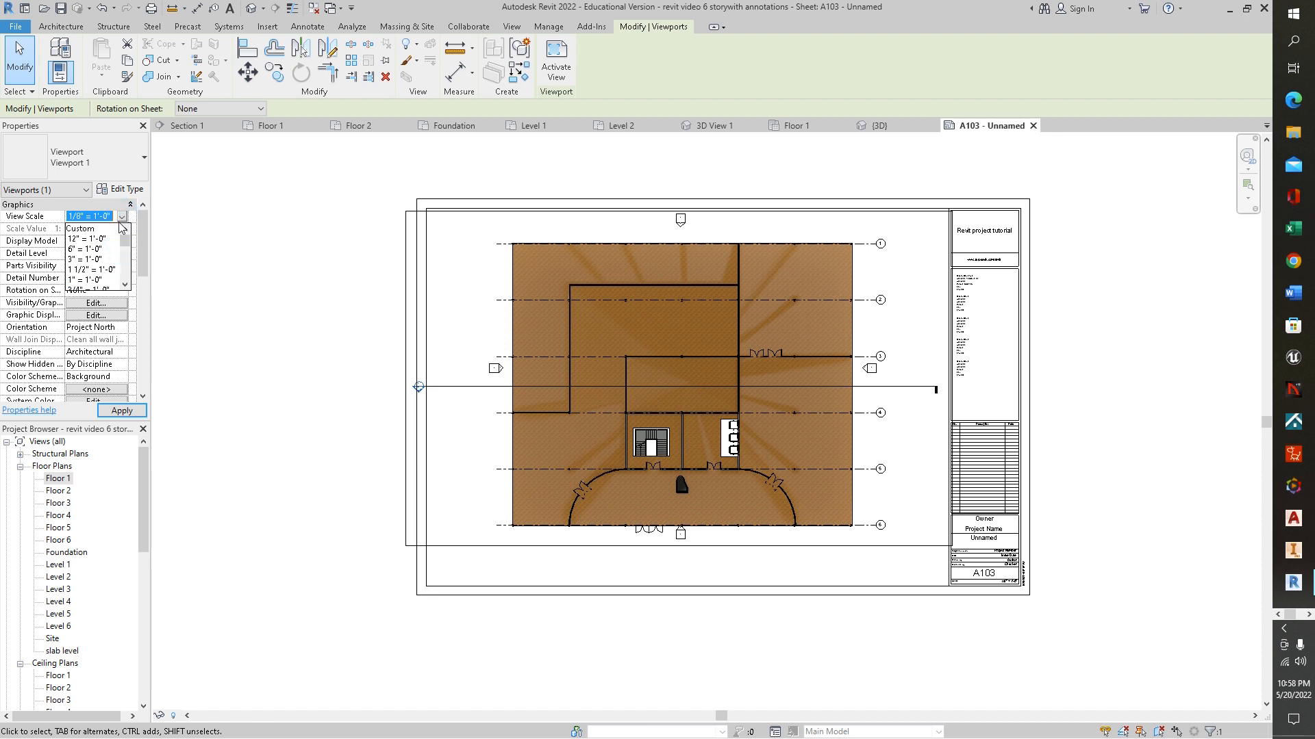
{"action": "left_click", "coordinate": [81, 229]}
{"action": "left_click", "coordinate": [82, 229]}
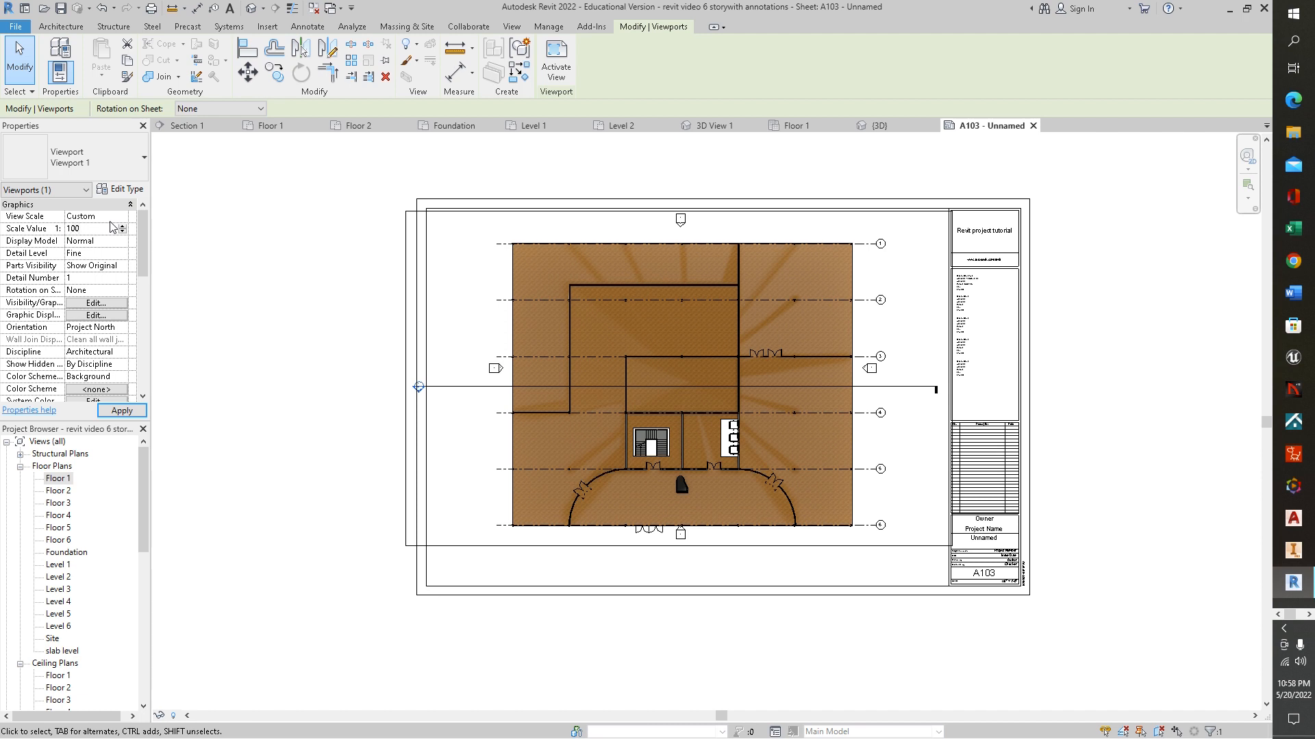
{"action": "left_click", "coordinate": [122, 410]}
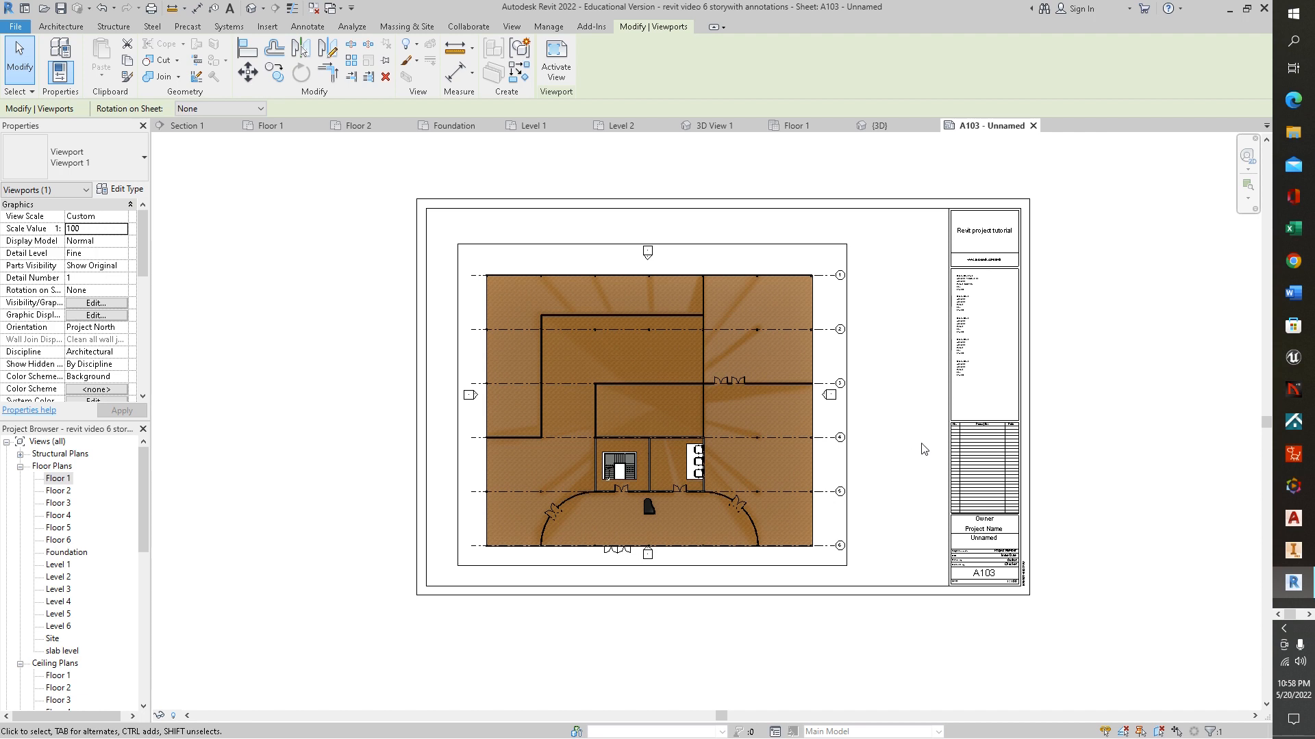
- Check the title block's scale entry, and set the Floor 1 viewport's custom scale value to 200
{"action": "scroll", "coordinate": [1079, 586], "scroll_direction": "up", "scroll_amount": 4}
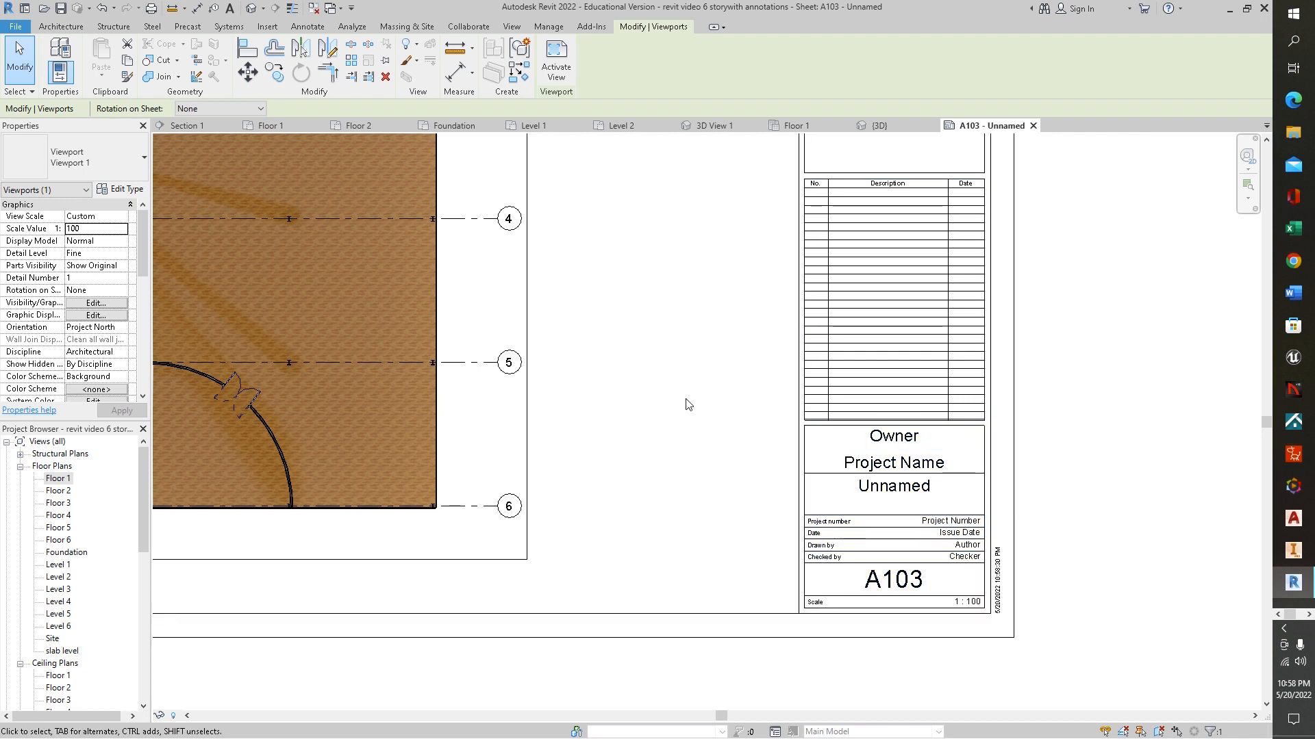
{"action": "scroll", "coordinate": [664, 377], "scroll_direction": "down", "scroll_amount": 2}
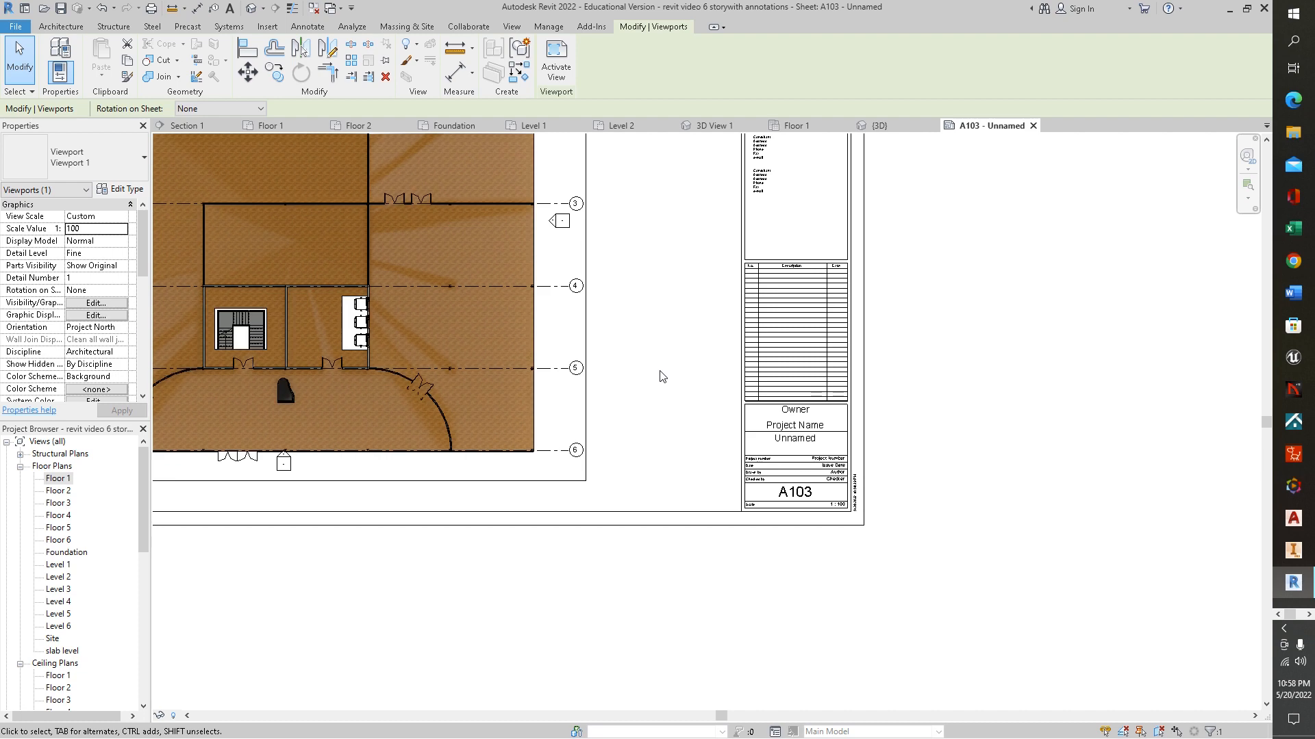
{"action": "scroll", "coordinate": [662, 377], "scroll_direction": "down", "scroll_amount": 2}
{"action": "middle_click_drag", "start_coordinate": [663, 373], "coordinate": [683, 353]}
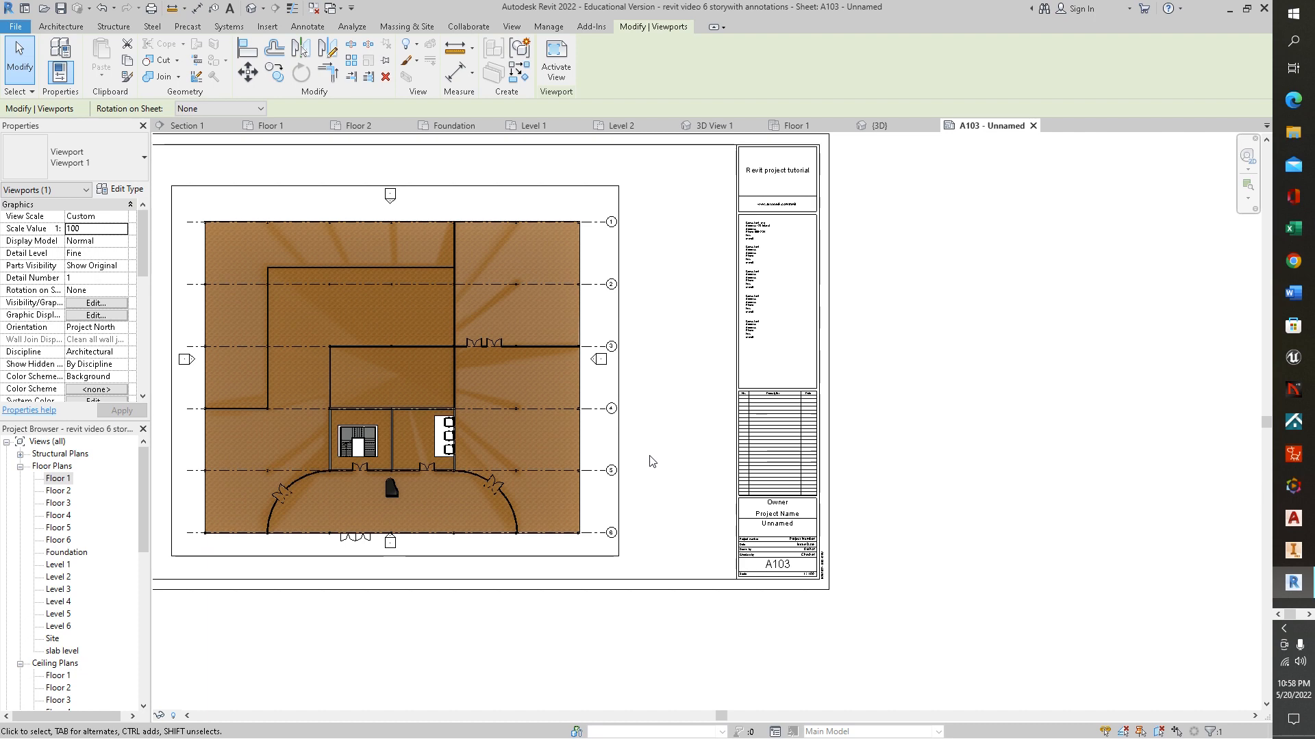
{"action": "middle_click_drag", "start_coordinate": [704, 321], "coordinate": [810, 388]}
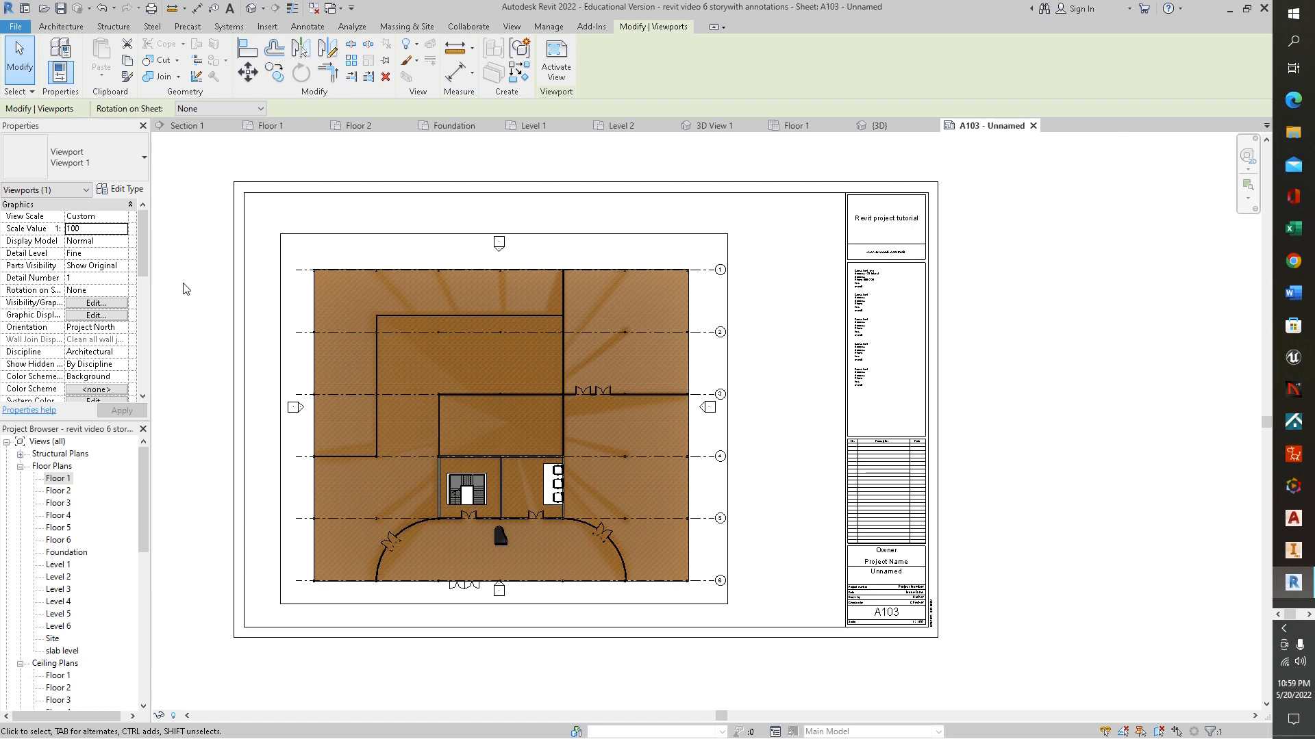
{"action": "left_click", "coordinate": [84, 230]}
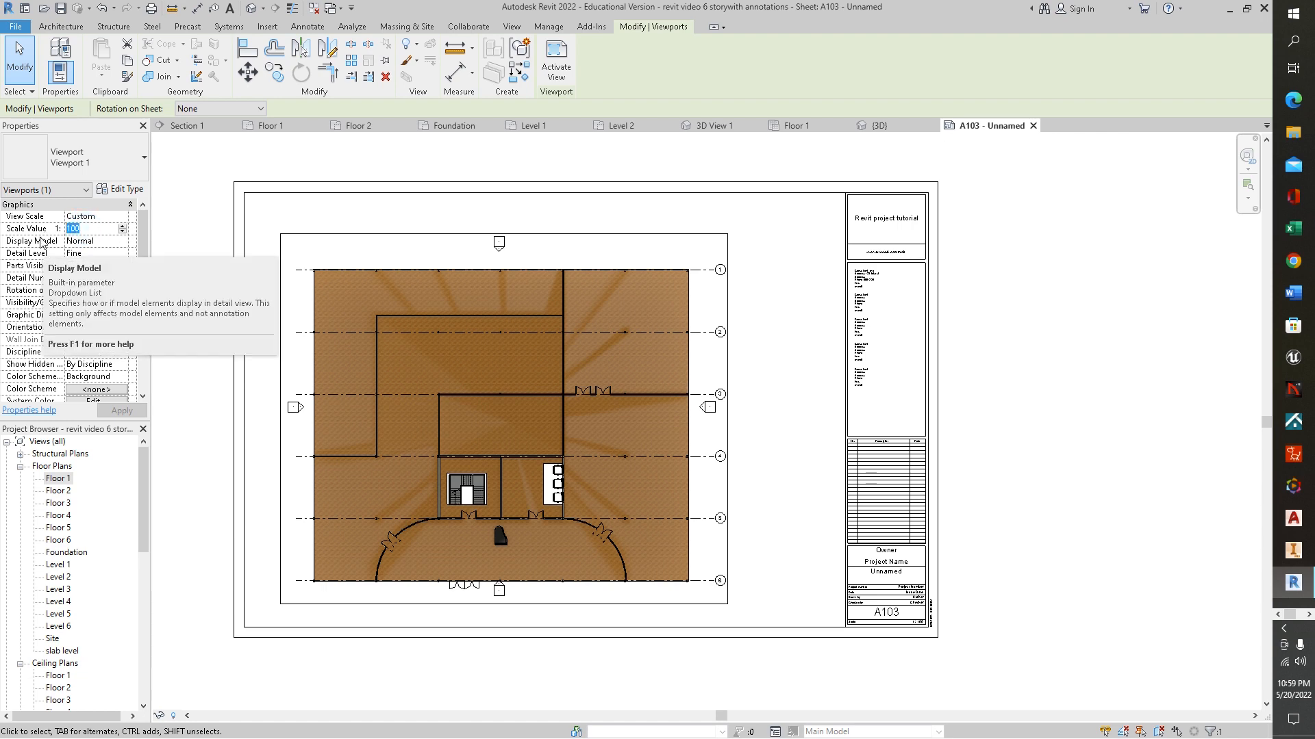
{"action": "type", "text": "20"}
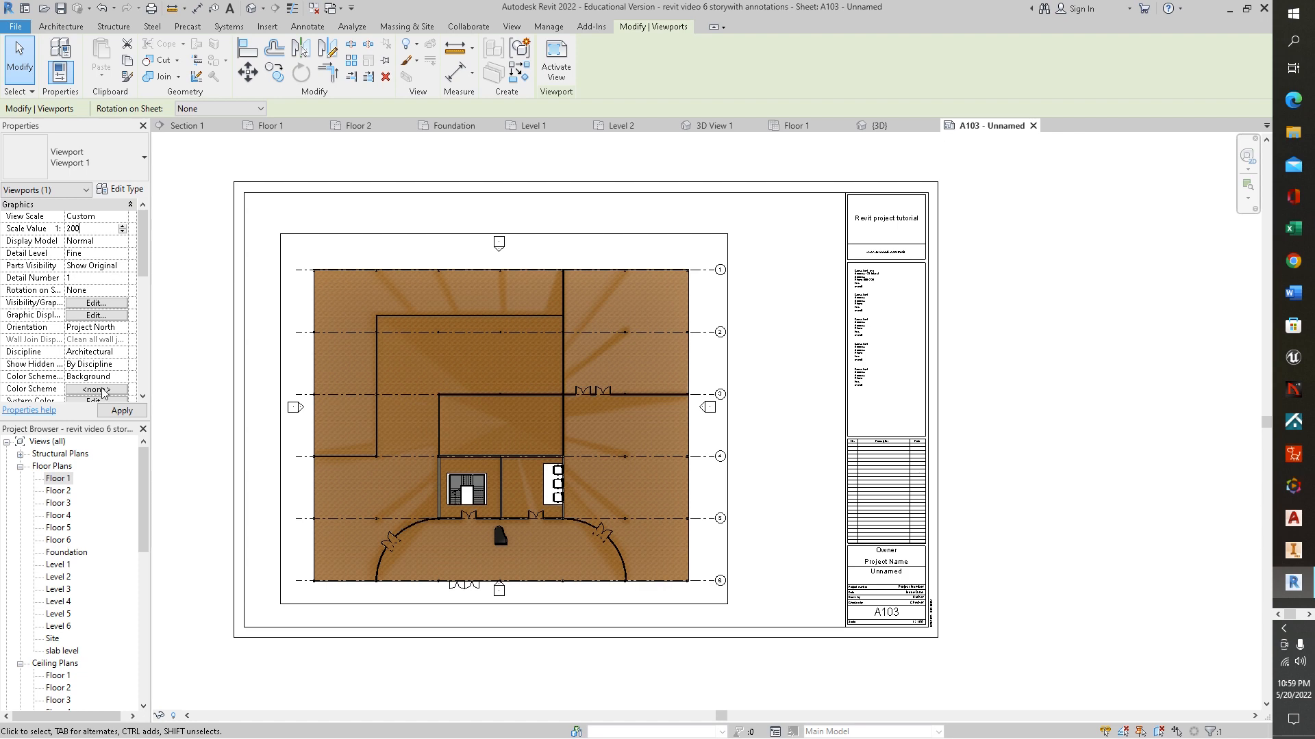
{"action": "left_click", "coordinate": [122, 411]}
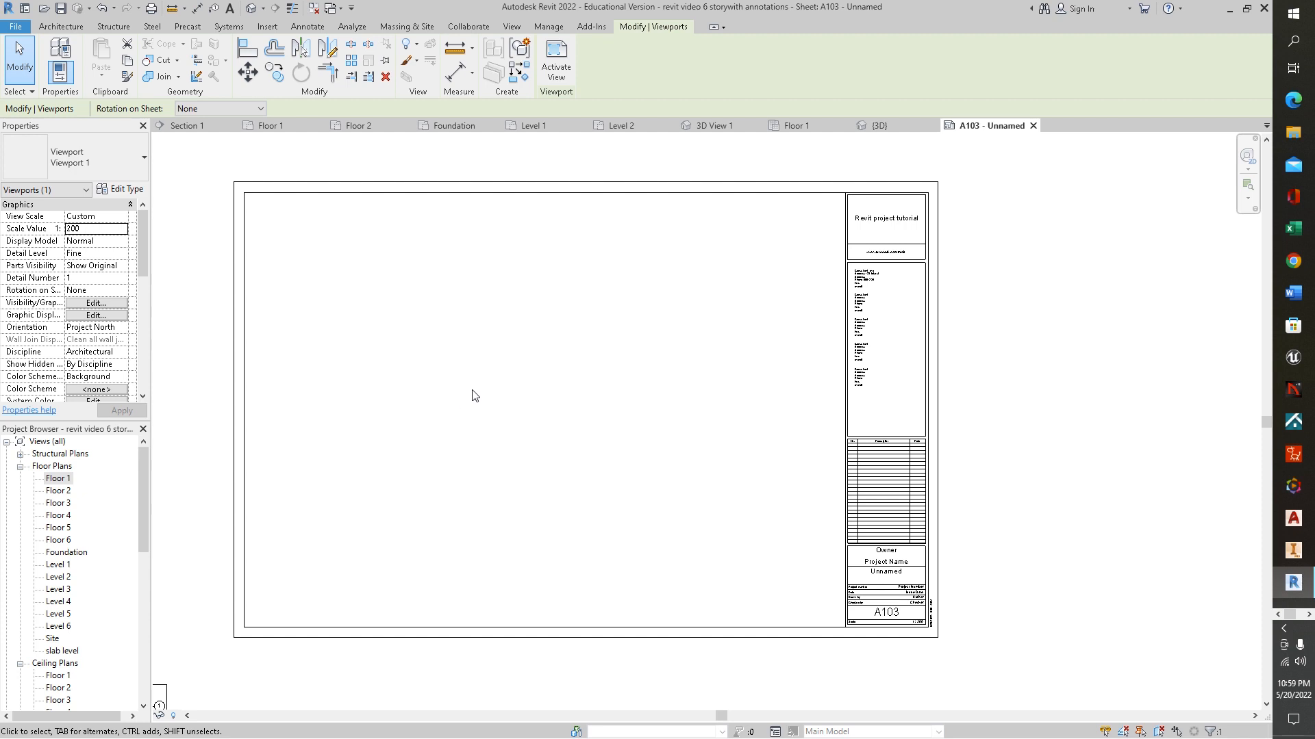
- Move the Floor 1 viewport into the lower-left corner of the A103 sheet border
{"action": "scroll", "coordinate": [512, 416], "scroll_direction": "down", "scroll_amount": 3}
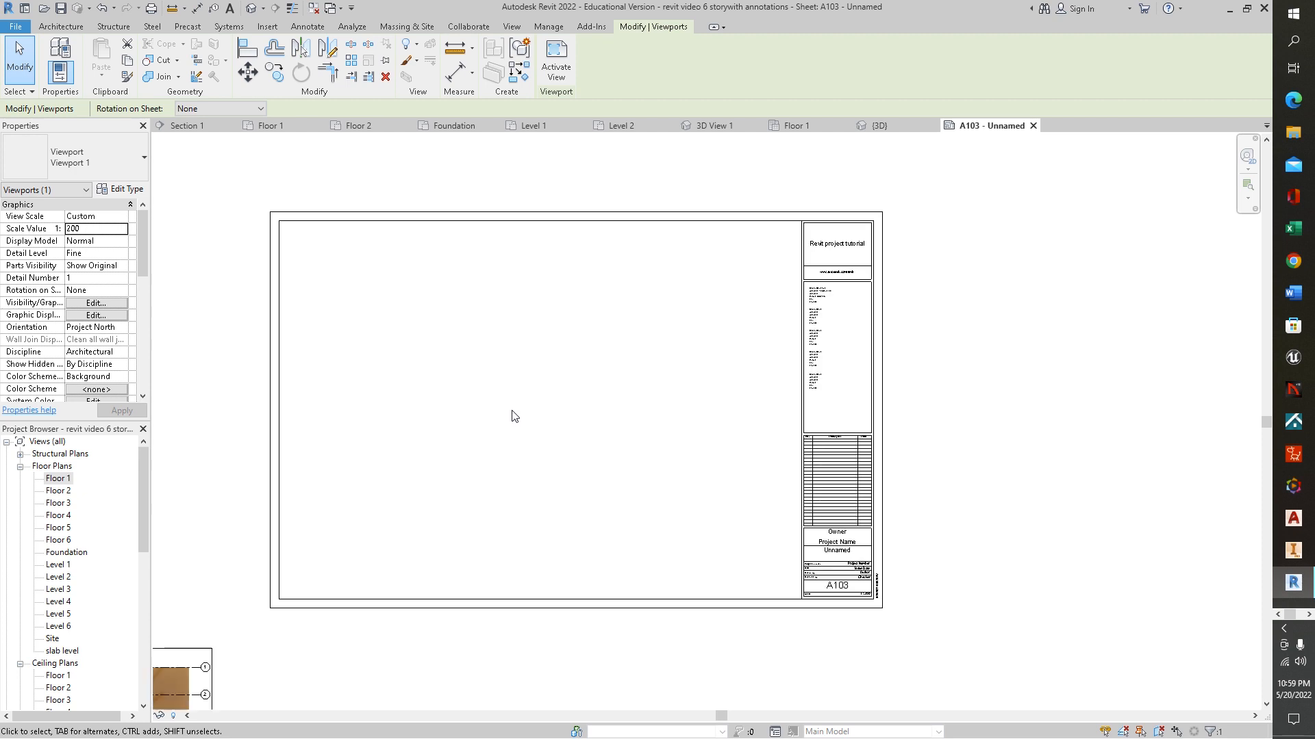
{"action": "scroll", "coordinate": [441, 475], "scroll_direction": "down", "scroll_amount": 2}
{"action": "scroll", "coordinate": [440, 471], "scroll_direction": "down", "scroll_amount": 1}
{"action": "middle_click_drag", "start_coordinate": [441, 469], "coordinate": [527, 467]}
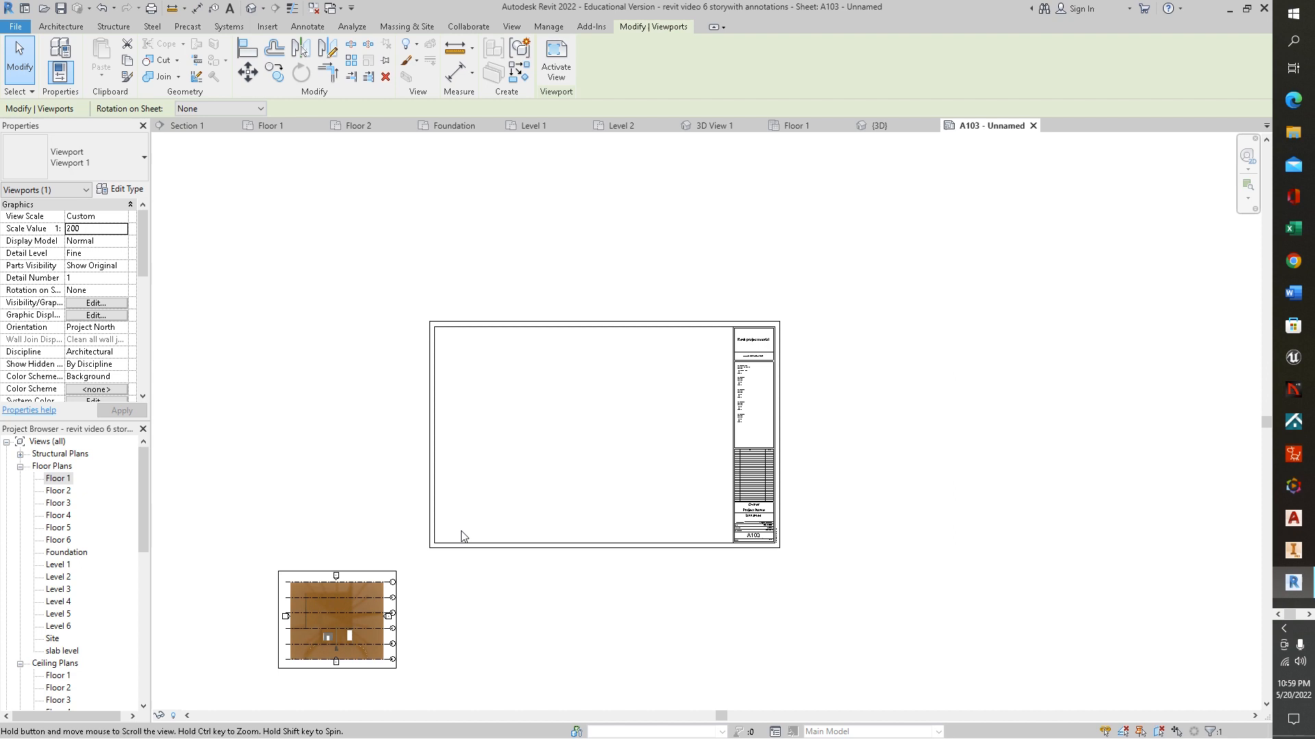
{"action": "left_click_drag", "start_coordinate": [363, 566], "coordinate": [526, 440]}
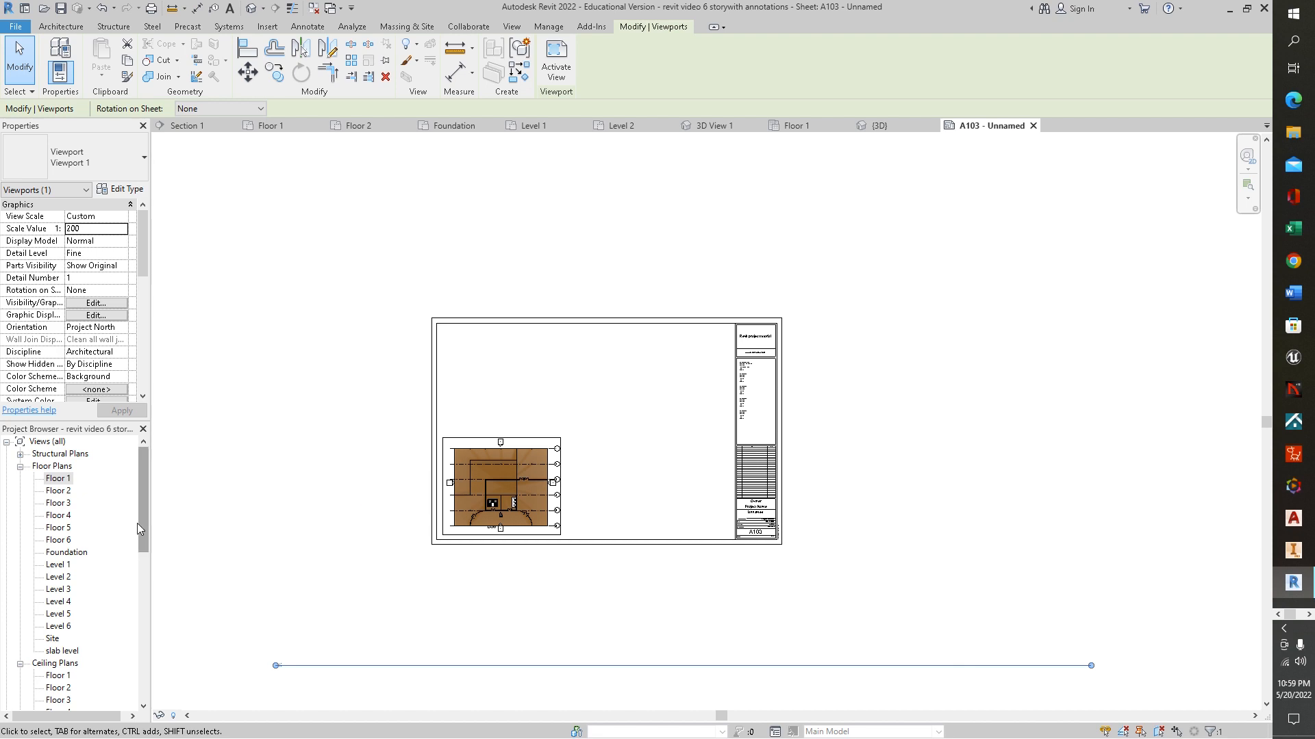
- Open the {3D} view to check the building model, and return to sheet A103
{"action": "left_click_drag", "start_coordinate": [143, 507], "coordinate": [156, 609]}
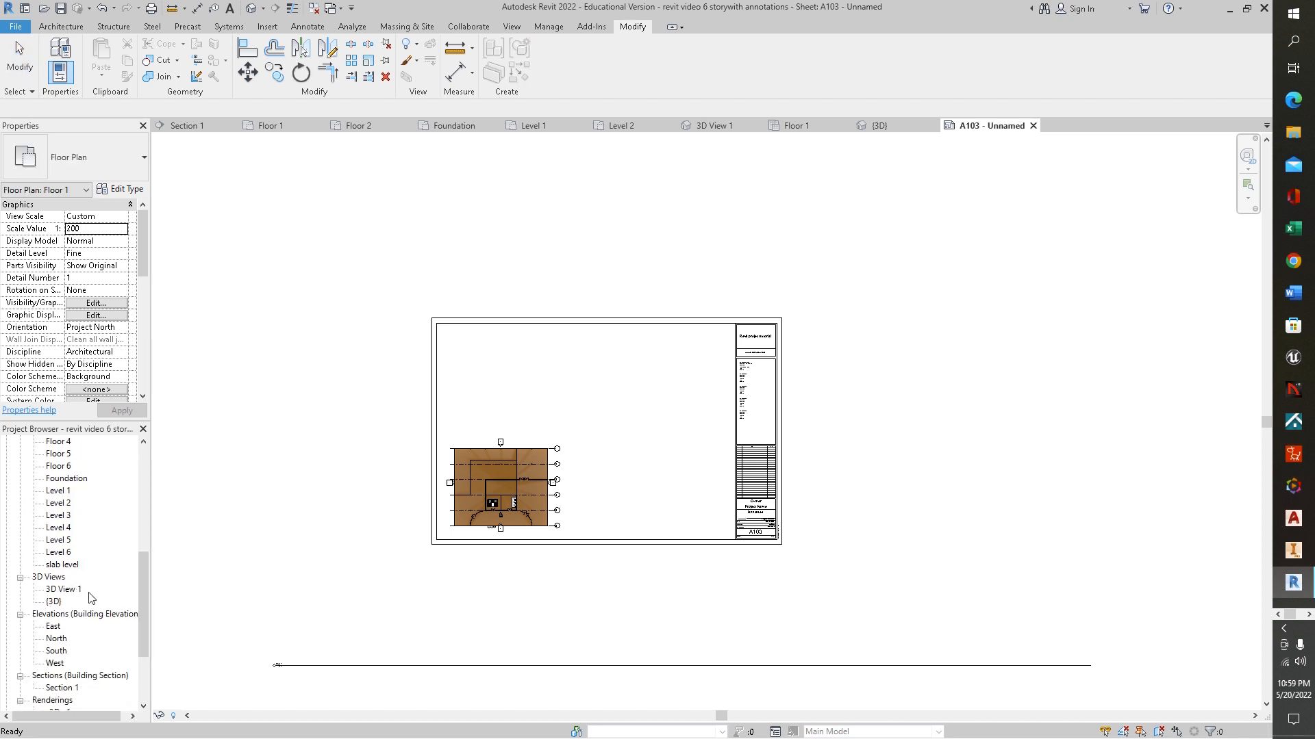
{"action": "double_click", "coordinate": [55, 601]}
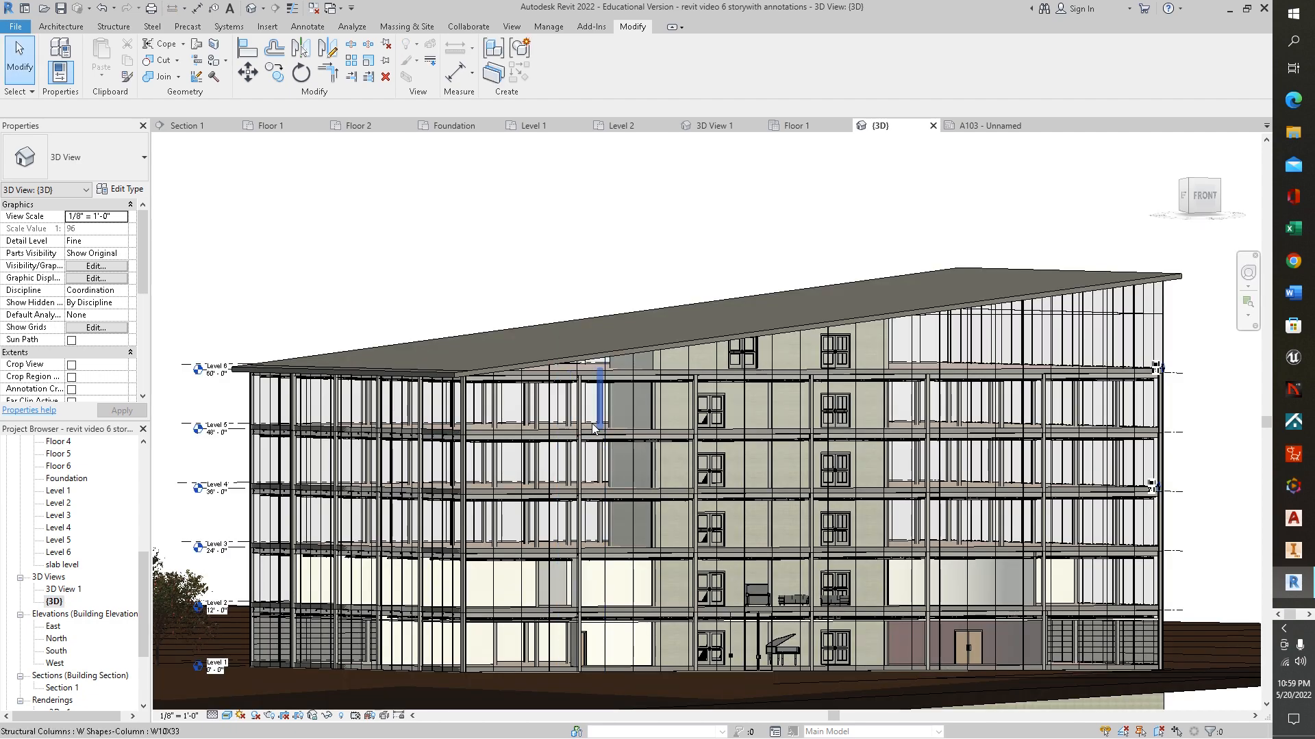
{"action": "left_click", "coordinate": [1006, 125]}
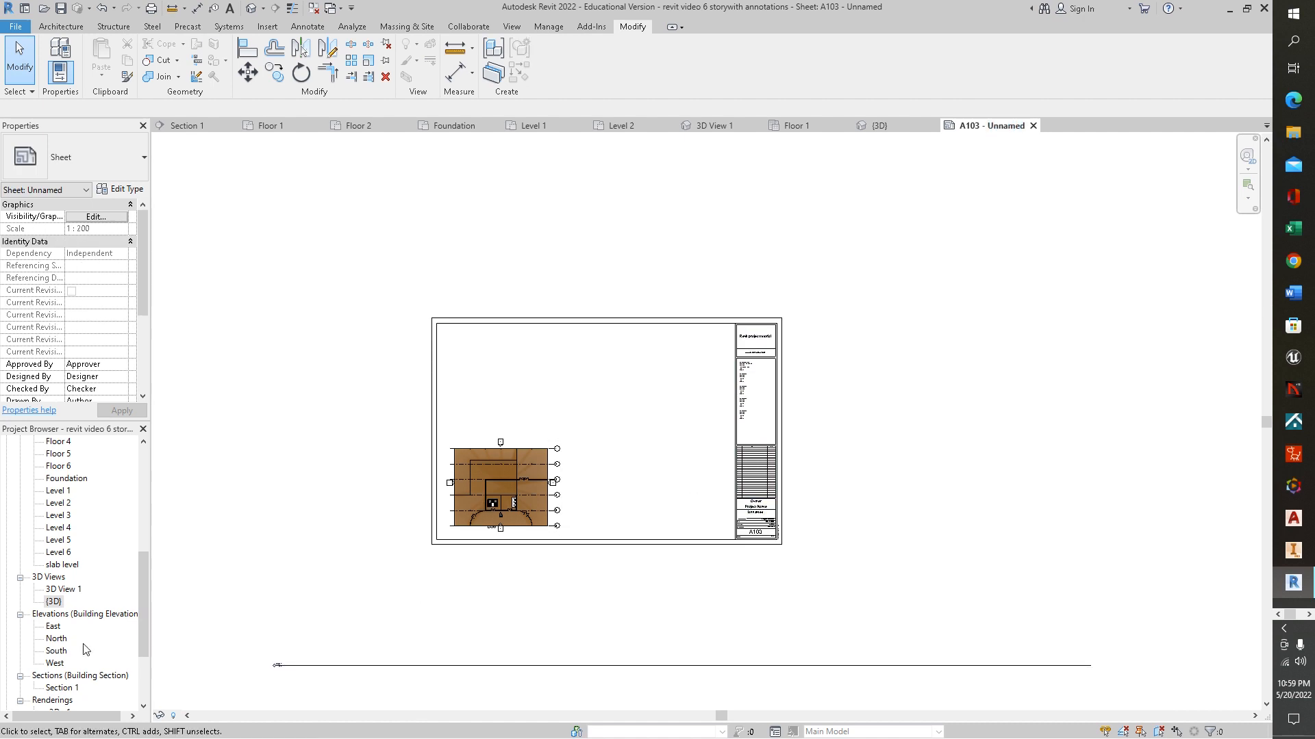
- Place the {3D} view on sheet A103, above the Floor 1 plan
{"action": "left_click_drag", "start_coordinate": [142, 610], "coordinate": [143, 628]}
{"action": "left_click", "coordinate": [53, 564]}
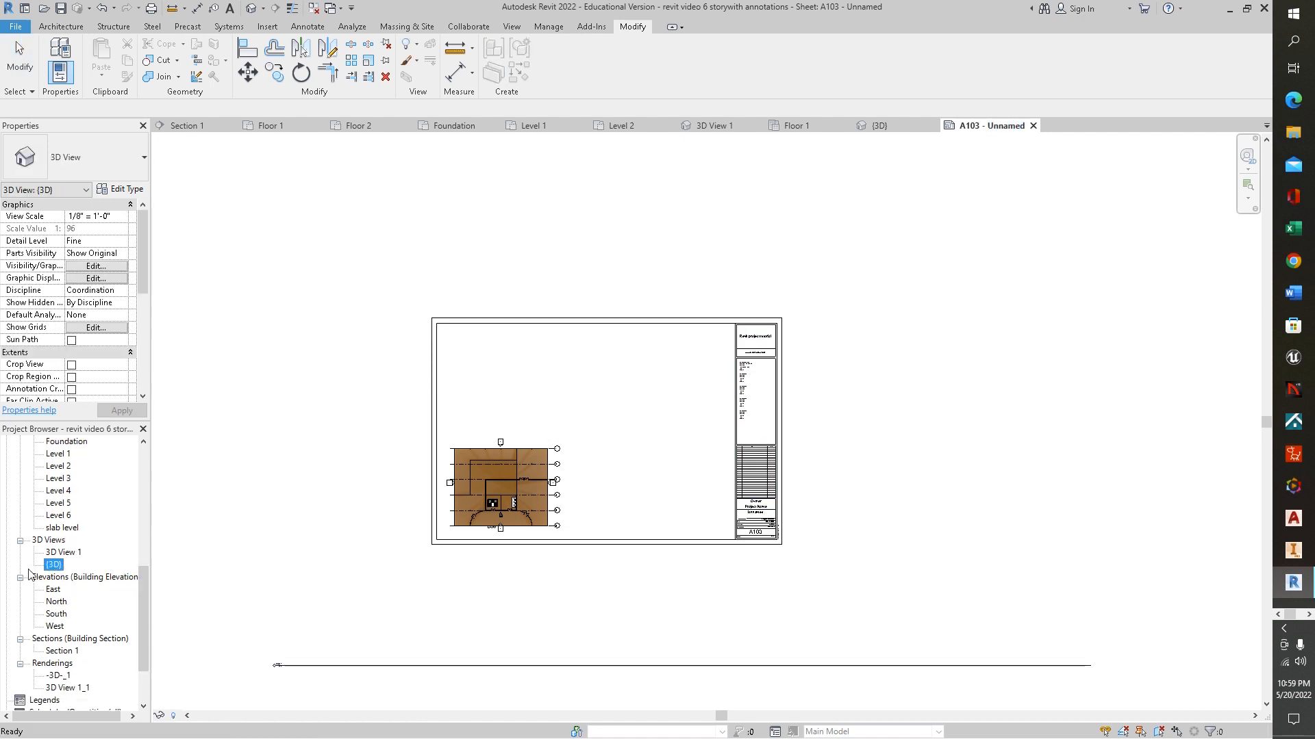
{"action": "left_click_drag", "start_coordinate": [53, 565], "coordinate": [644, 443]}
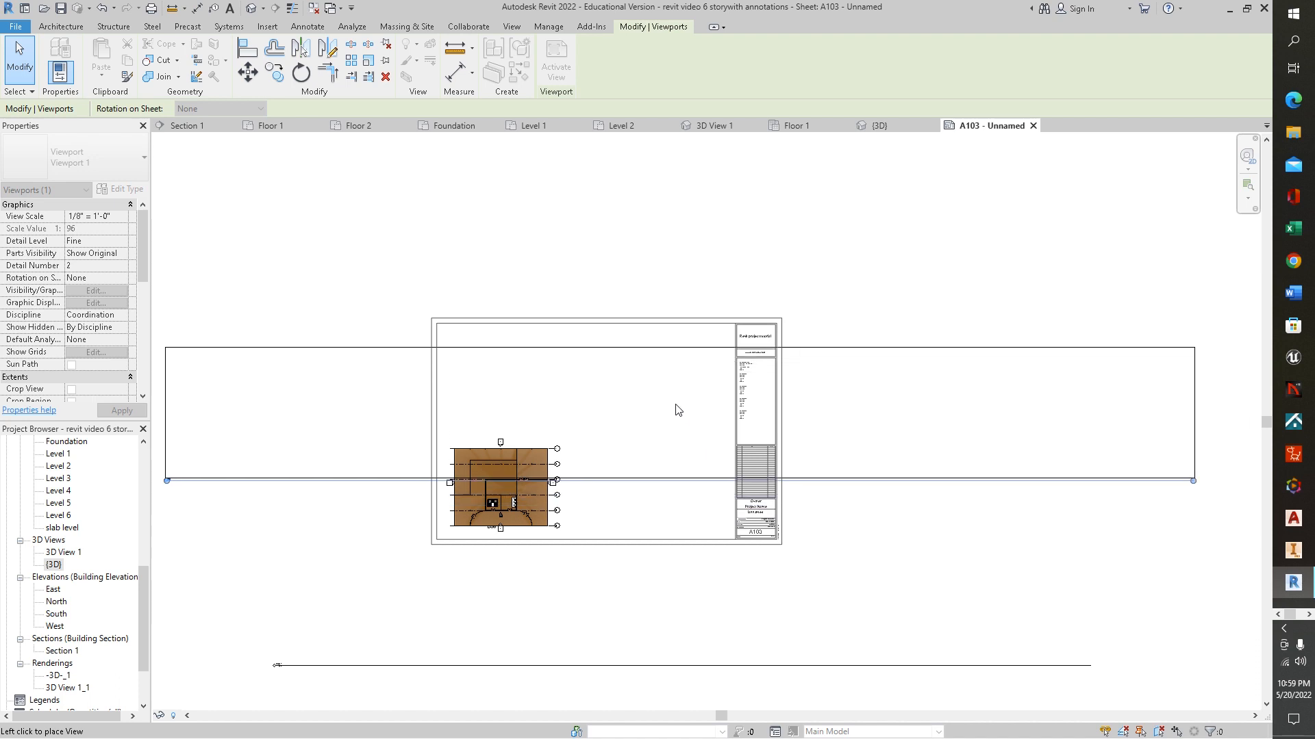
{"action": "left_click", "coordinate": [678, 419]}
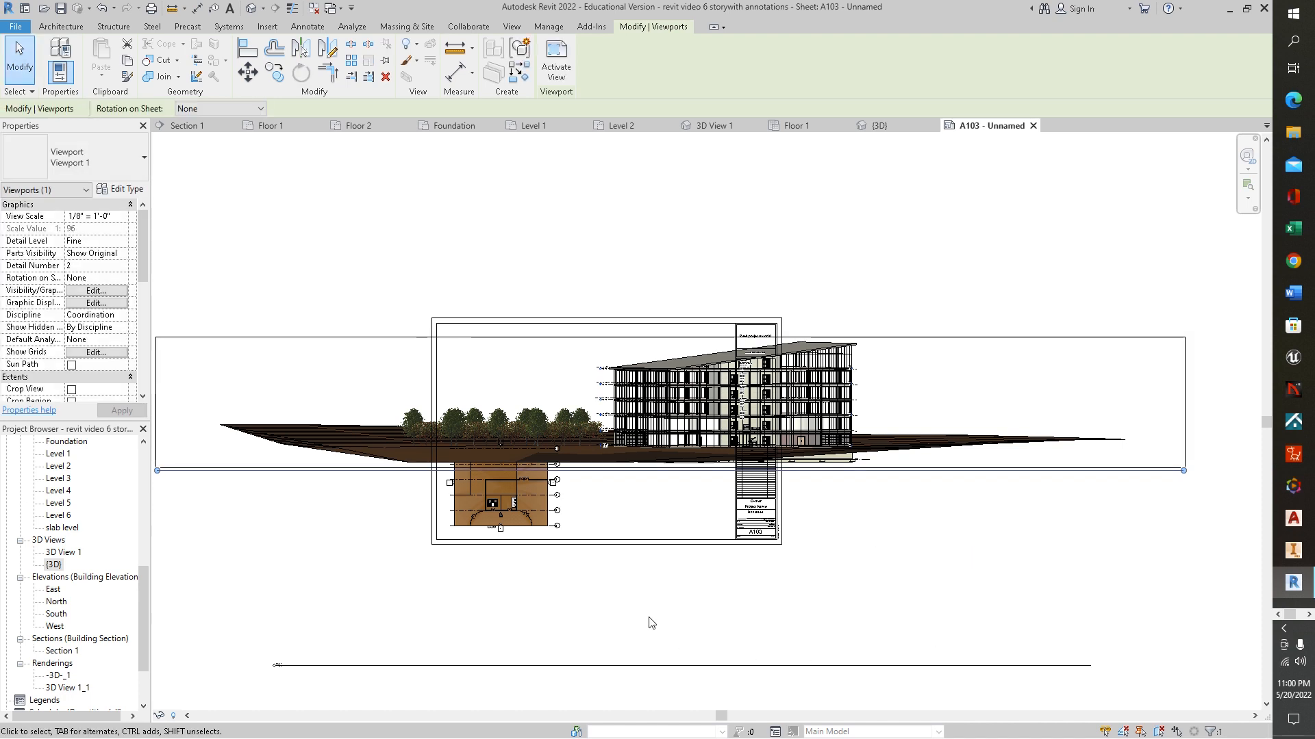
- Set the {3D} viewport's view scale to Custom with a scale value of 200, and shift the viewport over the sheet above the Floor 1 plan
{"action": "left_click", "coordinate": [123, 218]}
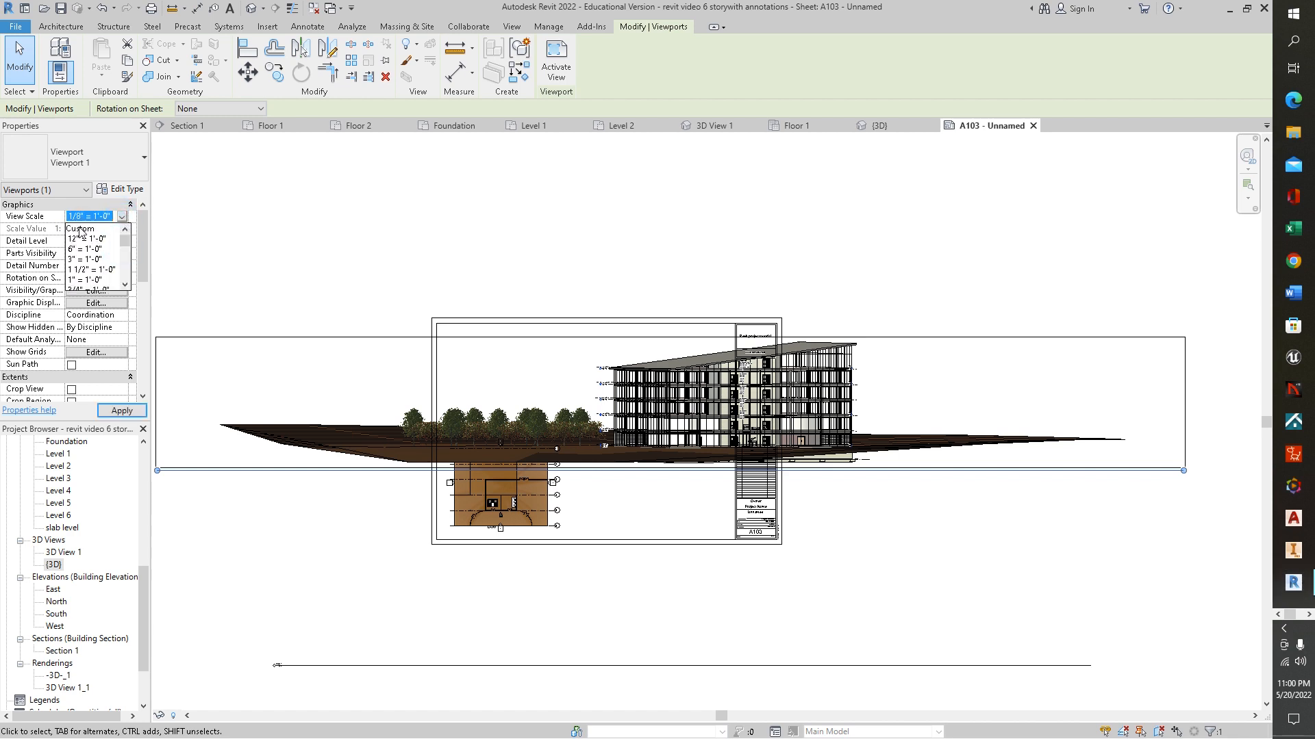
{"action": "left_click", "coordinate": [79, 230]}
{"action": "left_click", "coordinate": [84, 230]}
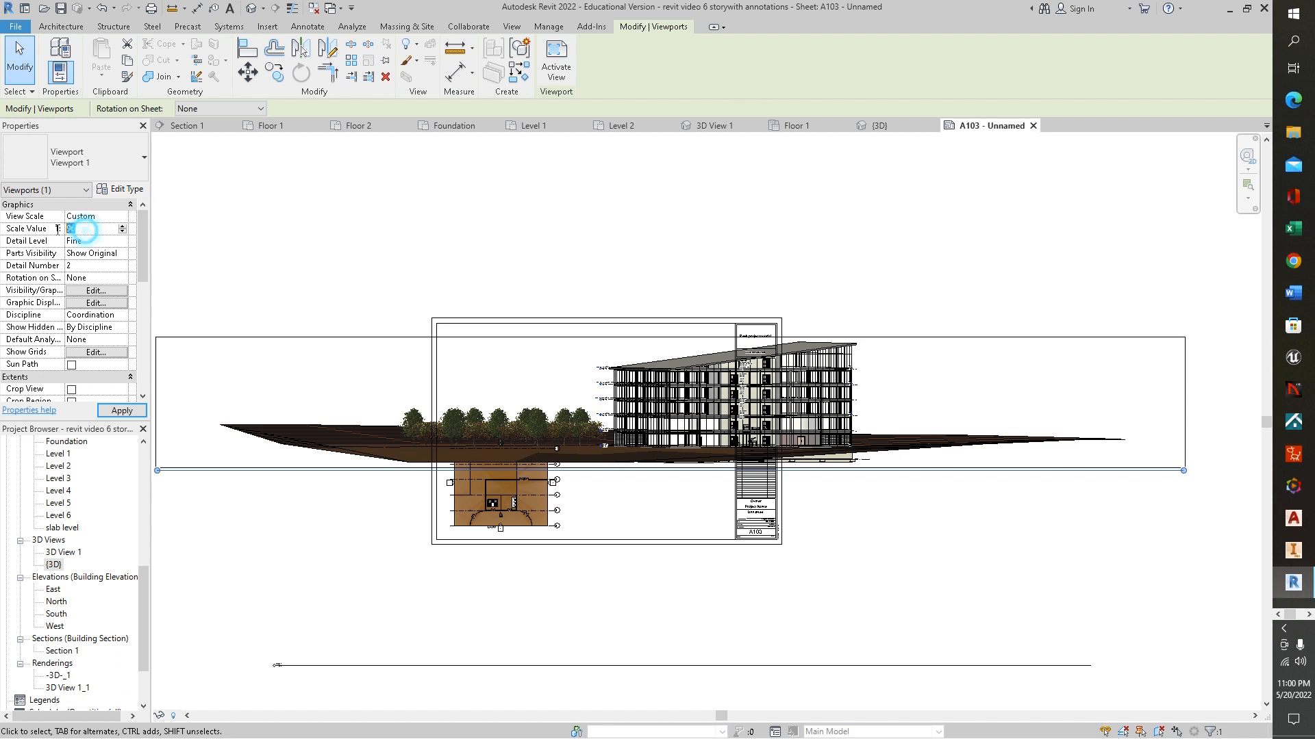
{"action": "type", "text": "200"}
{"action": "left_click", "coordinate": [119, 410]}
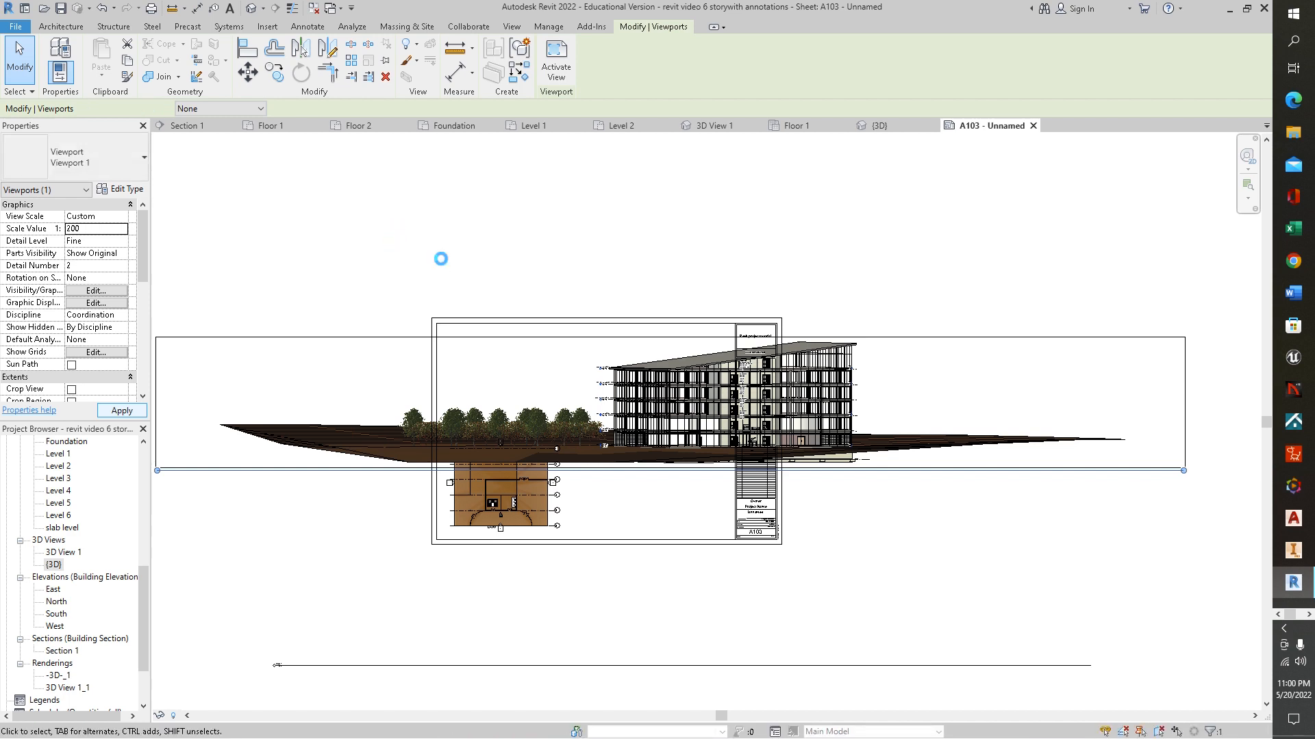
{"action": "left_click_drag", "start_coordinate": [438, 414], "coordinate": [619, 401]}
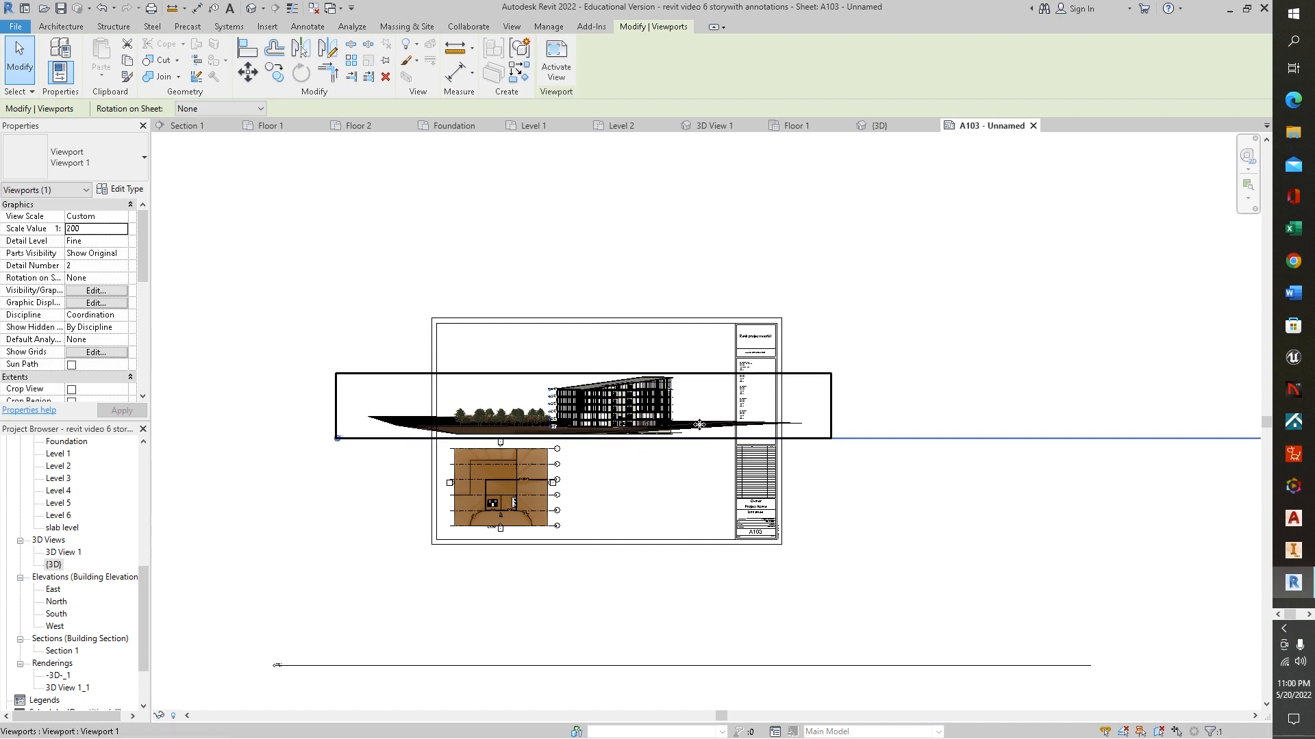
{"action": "scroll", "coordinate": [699, 424], "scroll_direction": "up", "scroll_amount": 3}
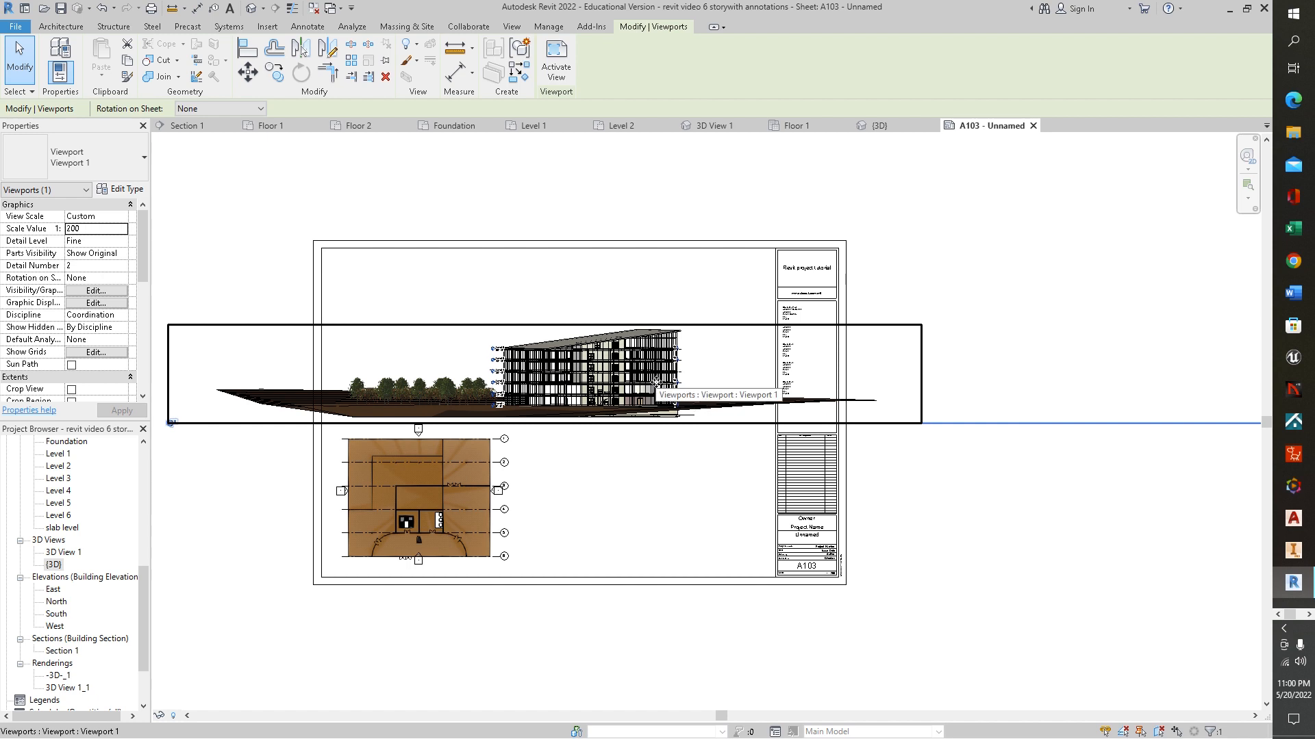
{"action": "left_click", "coordinate": [935, 373]}
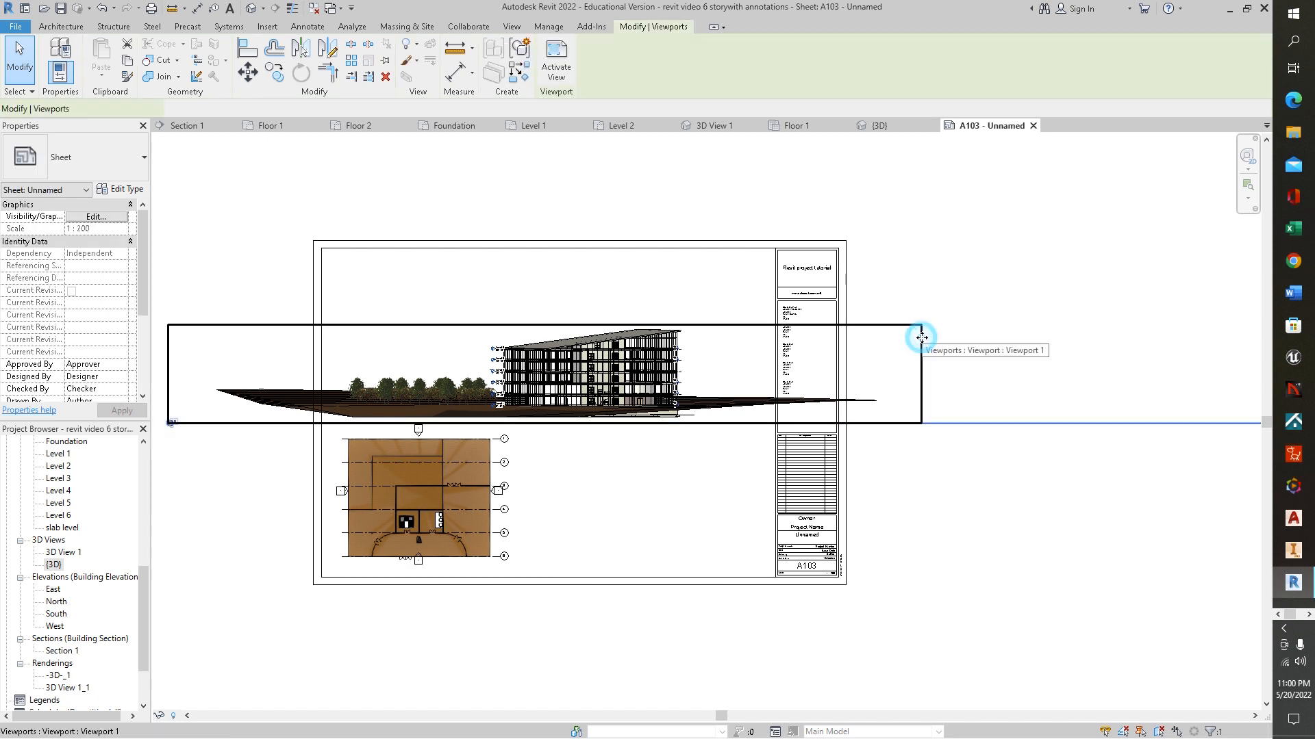
- Activate the {3D} viewport, try to pull the topography surface inside the sheet border, and undo the move
{"action": "left_click", "coordinate": [920, 337]}
{"action": "double_click", "coordinate": [921, 335]}
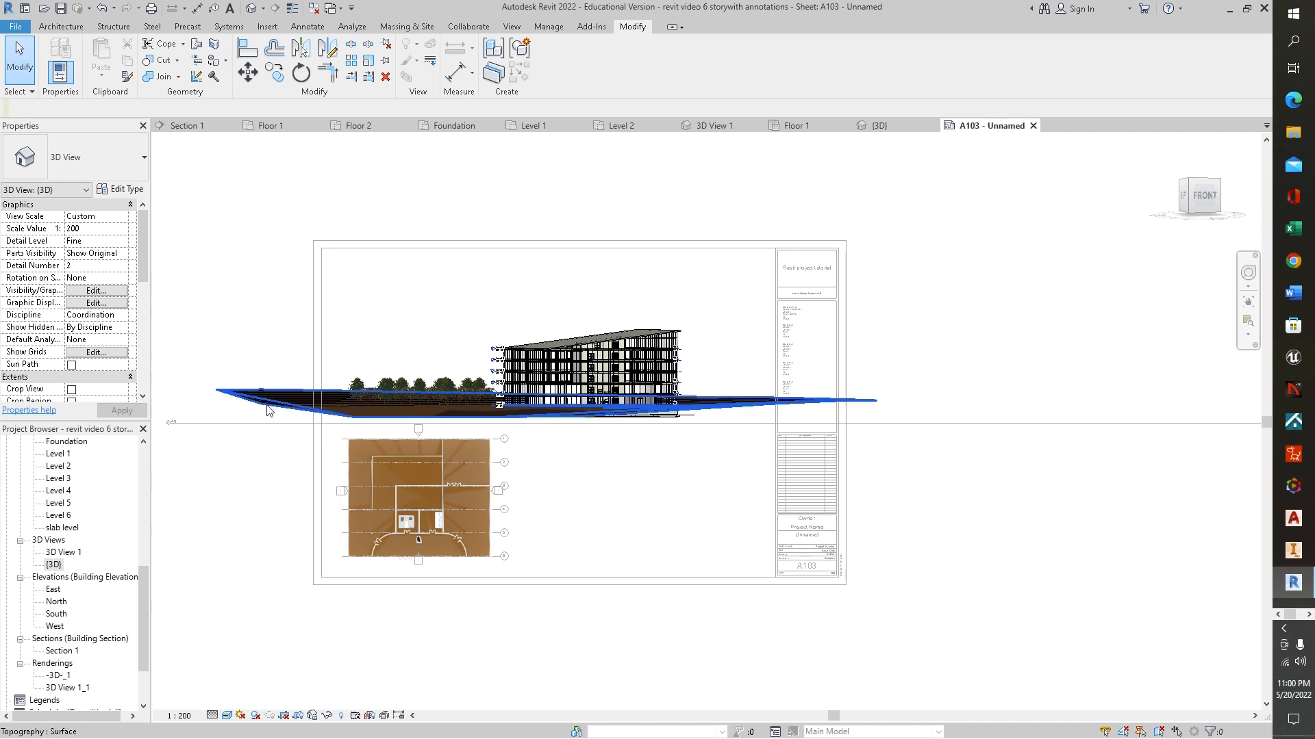
{"action": "left_click", "coordinate": [715, 408]}
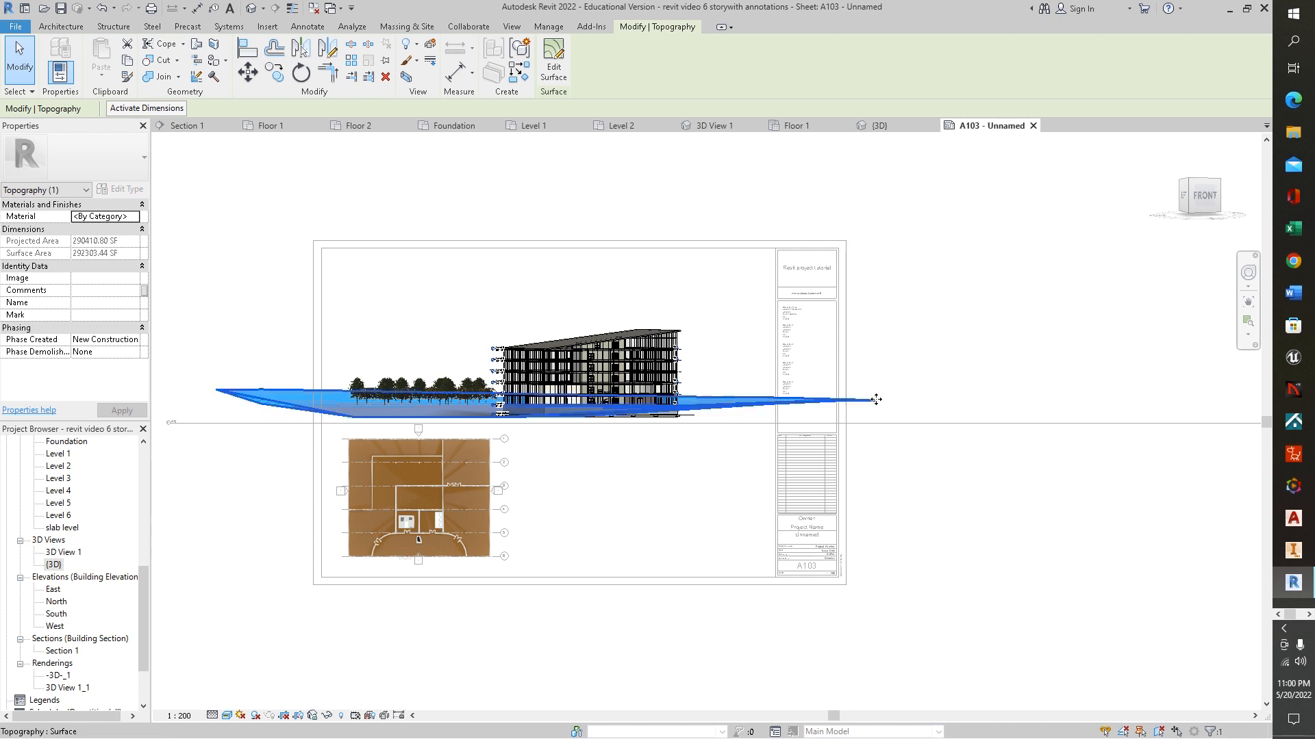
{"action": "left_click_drag", "start_coordinate": [868, 399], "coordinate": [757, 402]}
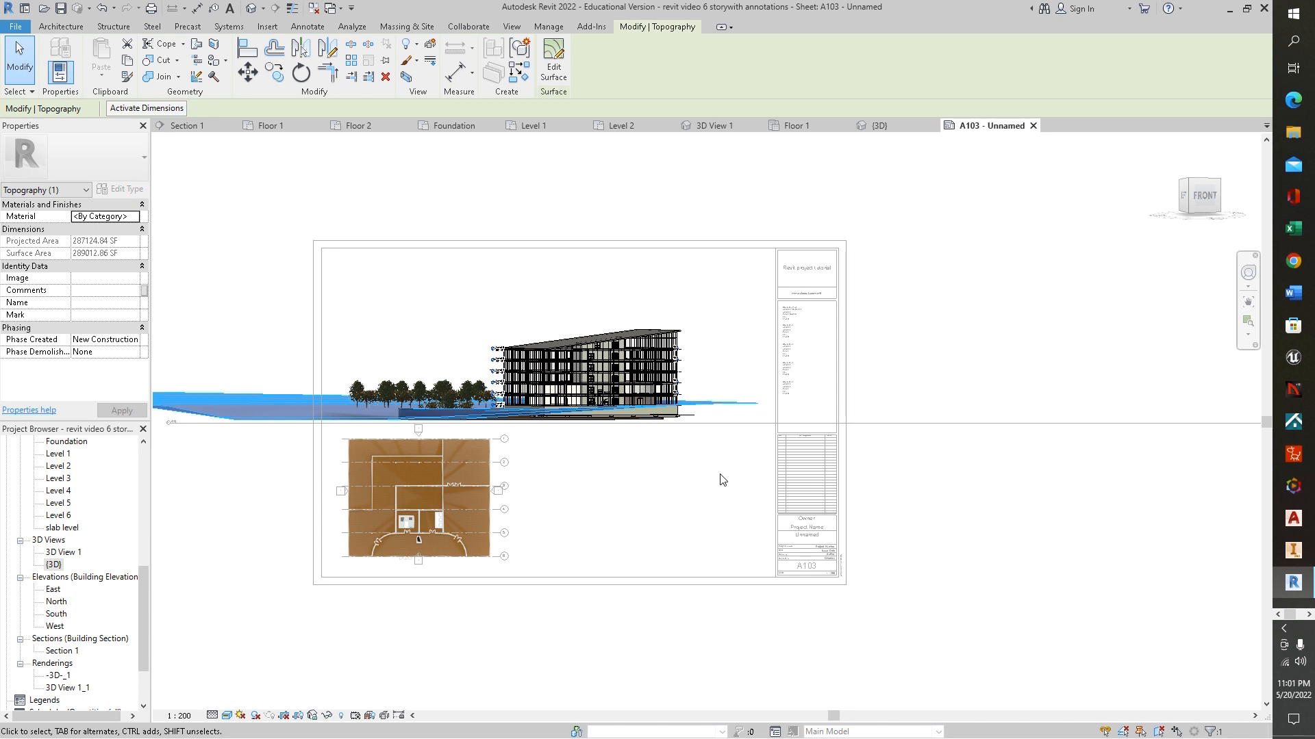
{"action": "left_click", "coordinate": [102, 9]}
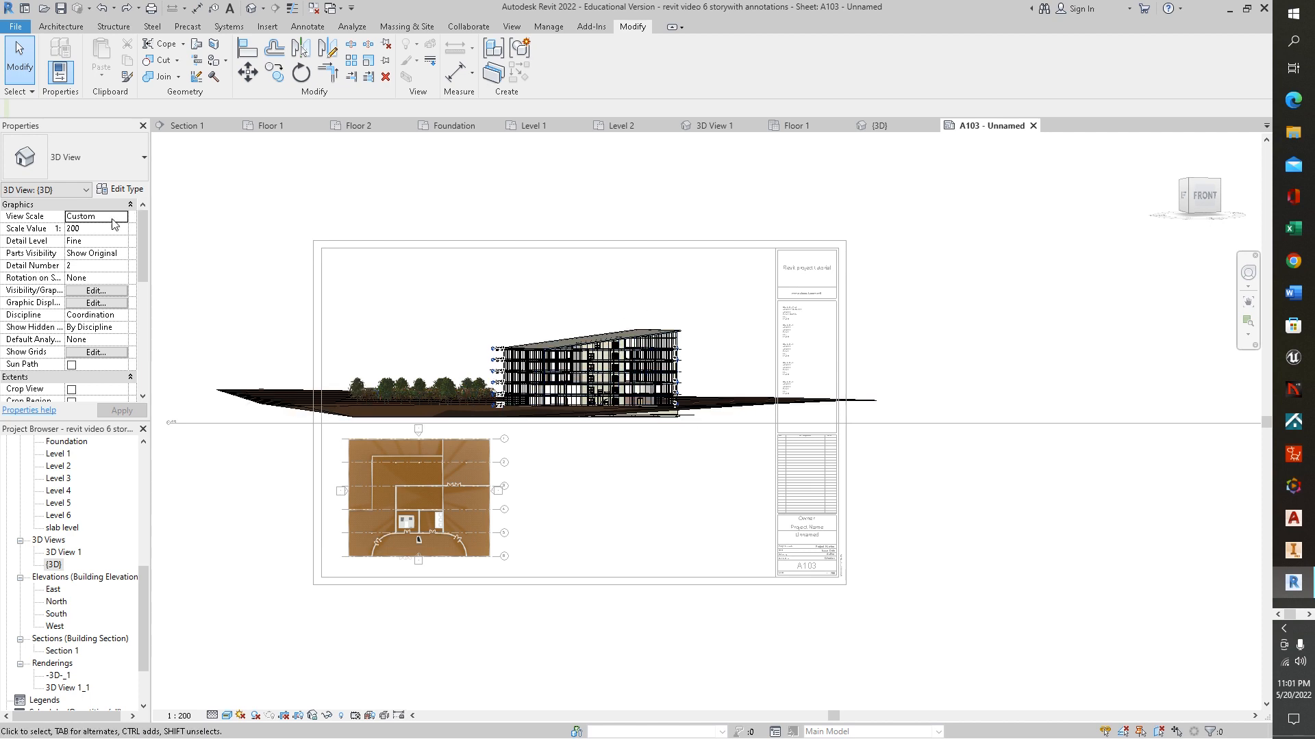
- Set the activated {3D} view's custom scale value to 400 and apply it
{"action": "left_click", "coordinate": [87, 230]}
{"action": "type", "text": "4"}
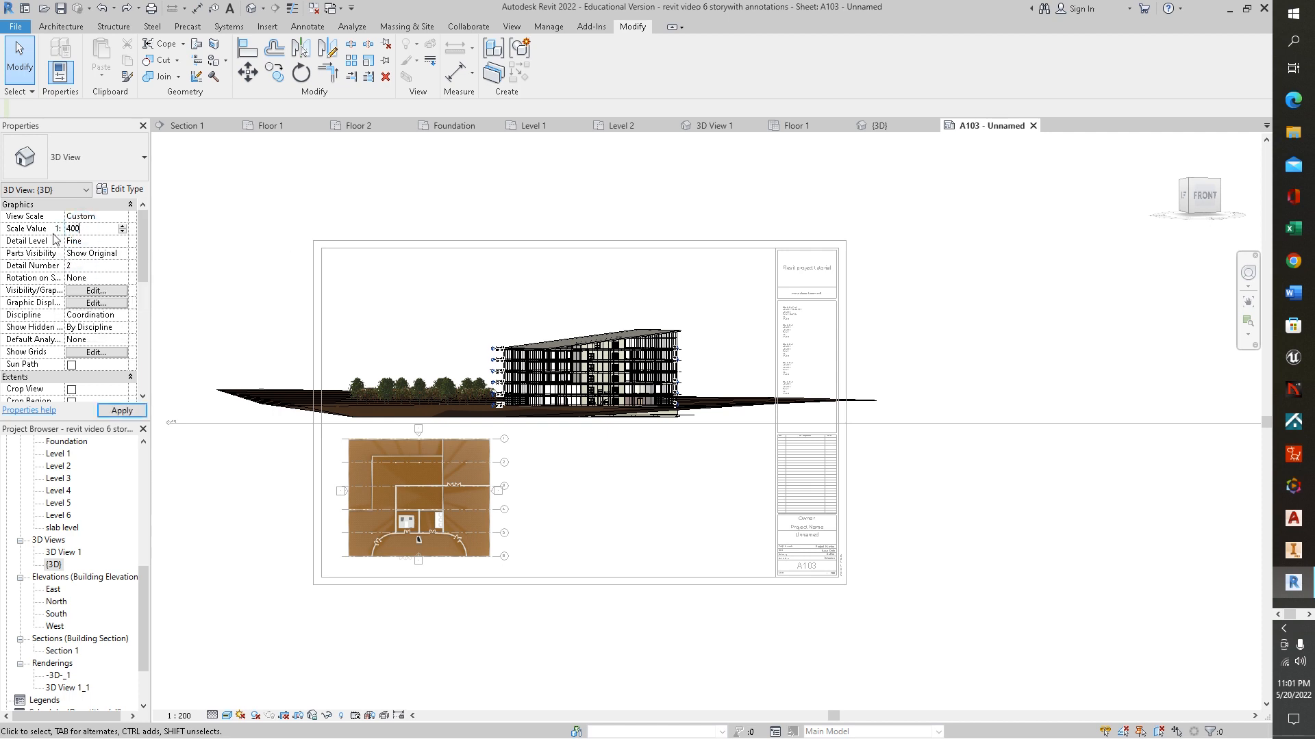
{"action": "left_click", "coordinate": [128, 409]}
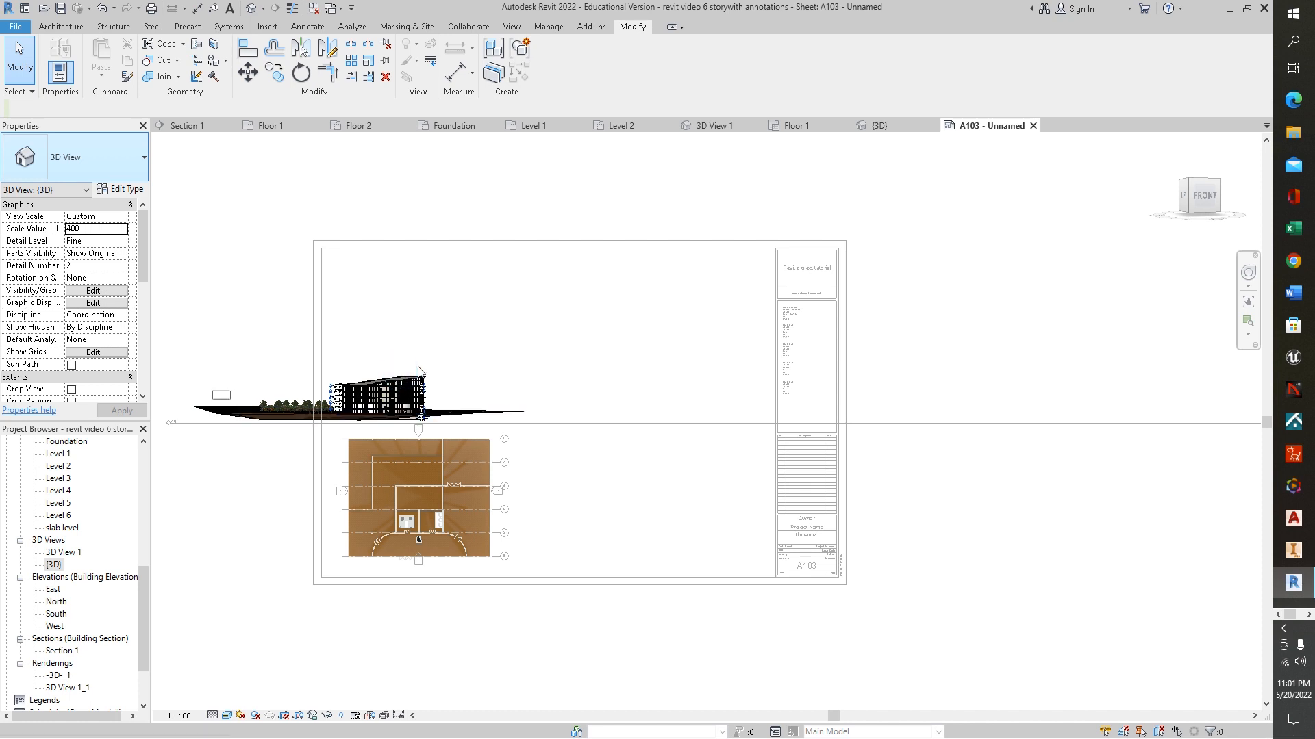
- Try to select the whole building model inside the activated {3D} view, and undo back to the unactivated sheet
{"action": "left_click", "coordinate": [368, 406]}
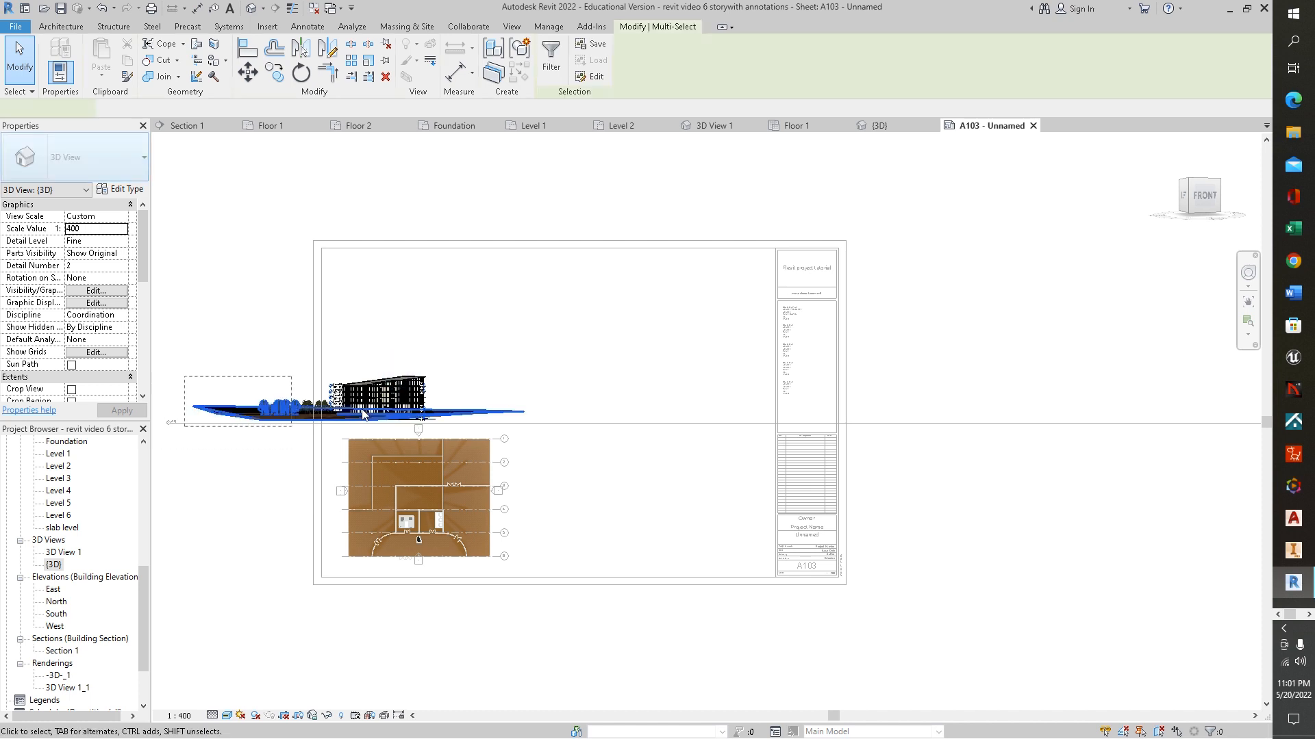
{"action": "left_click", "coordinate": [431, 374]}
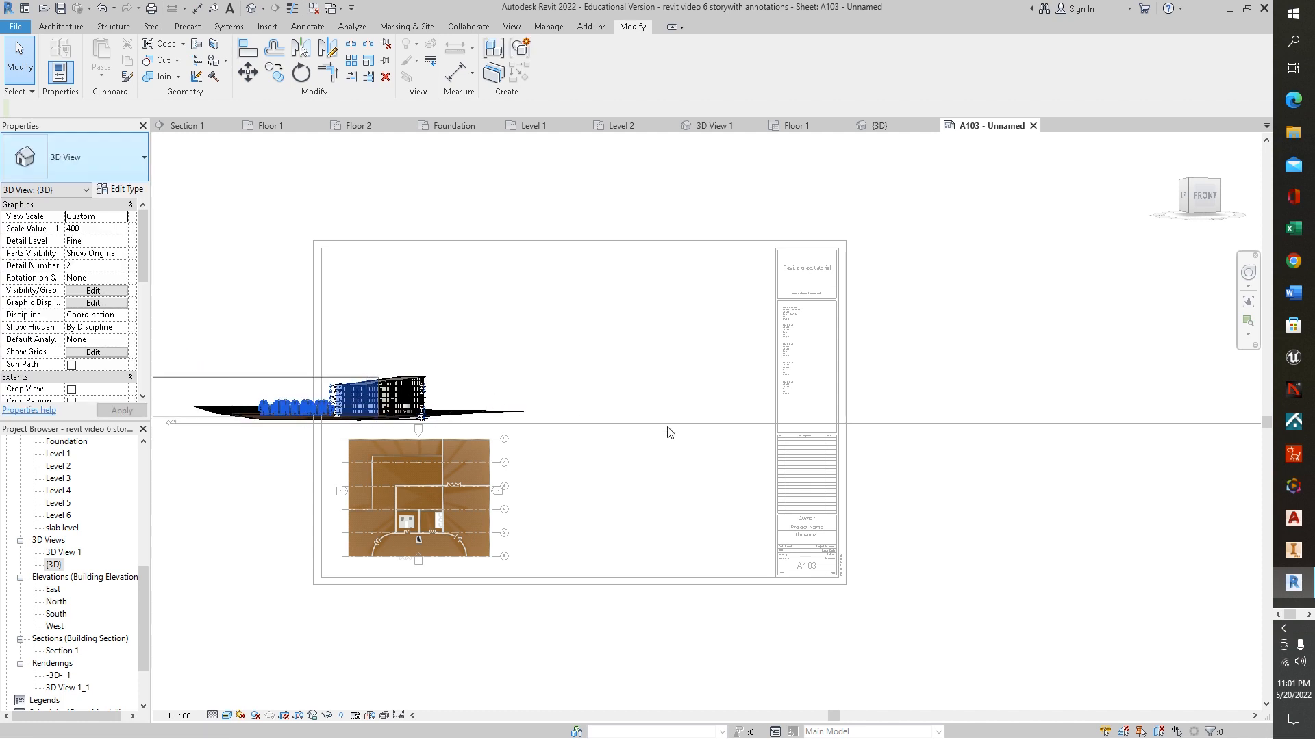
{"action": "mouse_move", "coordinate": [765, 416]}
{"action": "middle_mouse_down", "text": "shift"}
{"action": "mouse_move", "coordinate": [774, 363]}
{"action": "mouse_move", "coordinate": [749, 432]}
{"action": "middle_mouse_up", "text": "shift"}
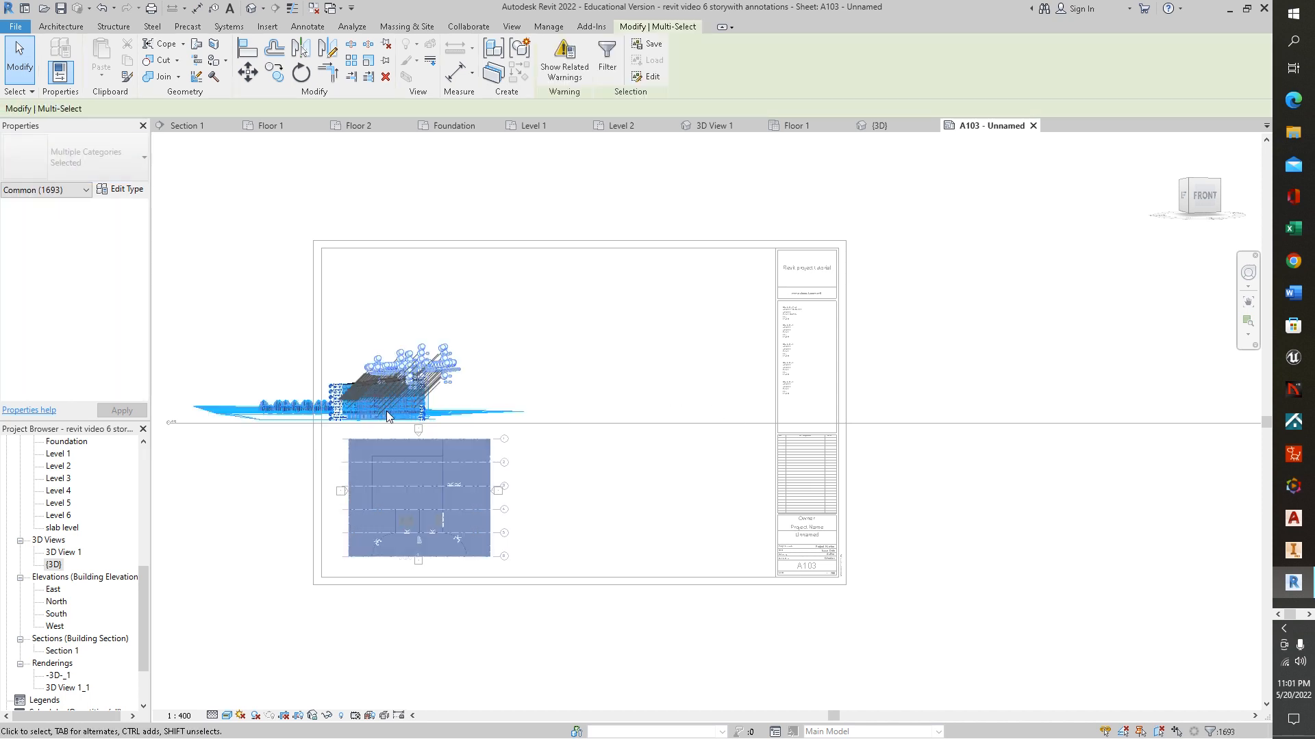
{"action": "left_click", "coordinate": [452, 395]}
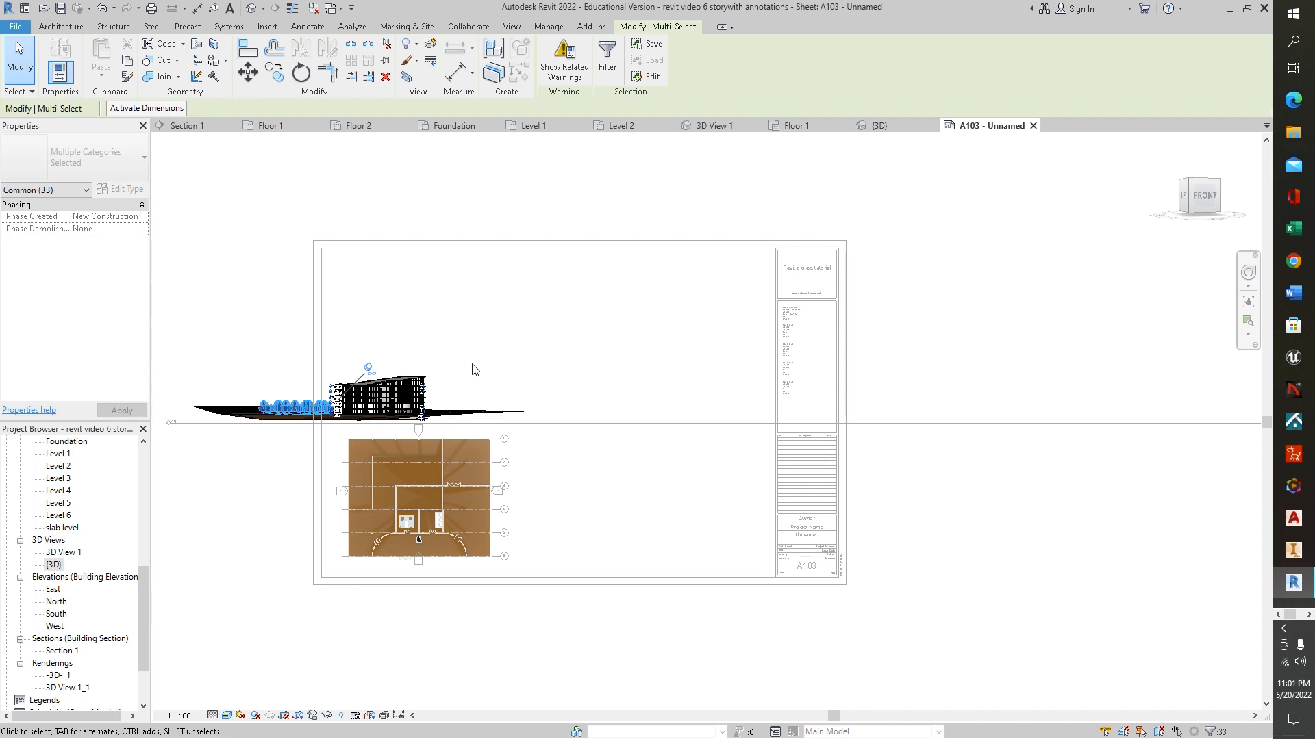
{"action": "left_click", "coordinate": [103, 8]}
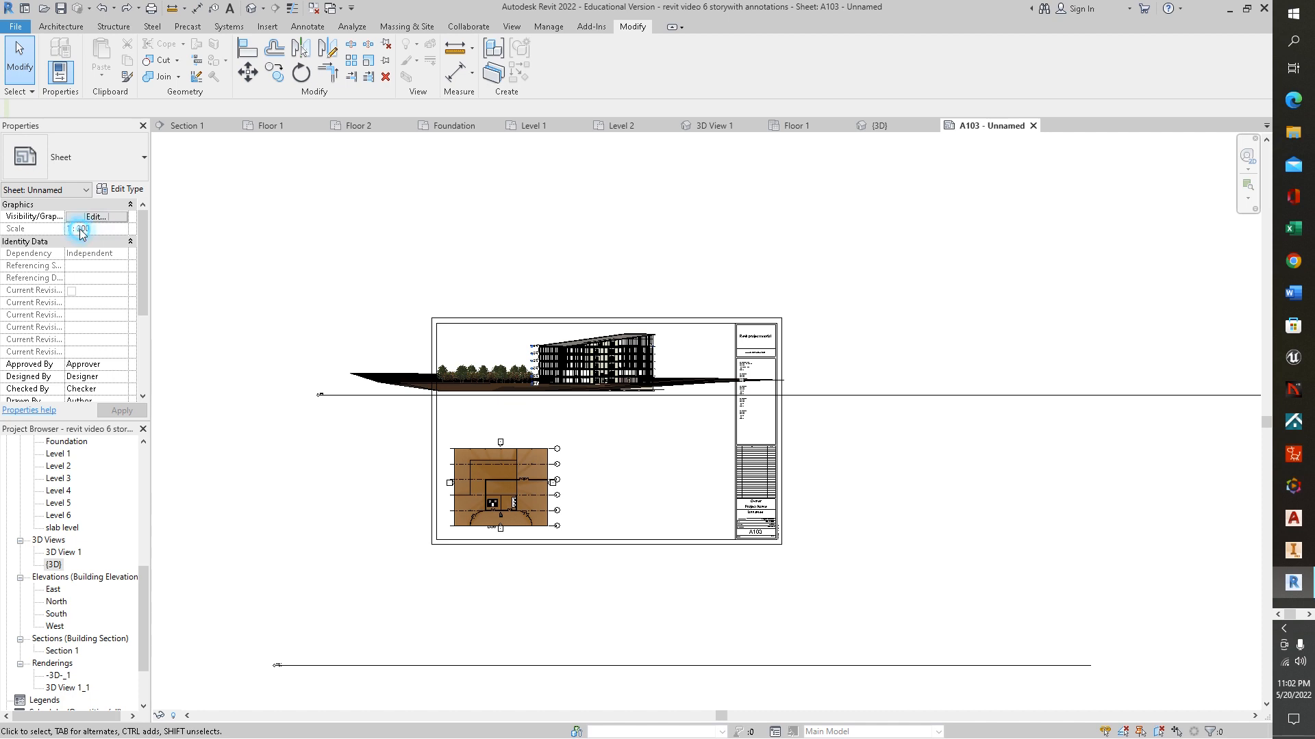
- Select the {3D} viewport on the sheet, set its custom scale value to 400, and apply it
{"action": "left_click", "coordinate": [420, 340]}
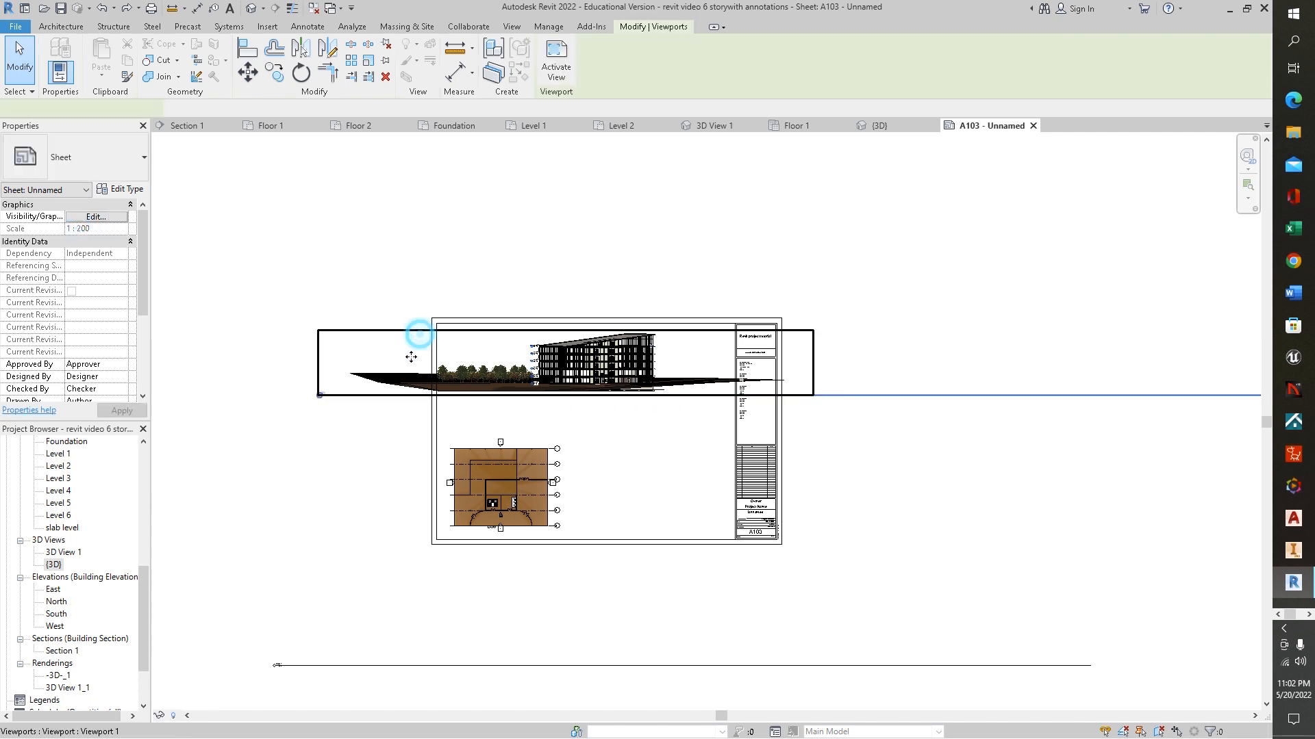
{"action": "left_click", "coordinate": [87, 228]}
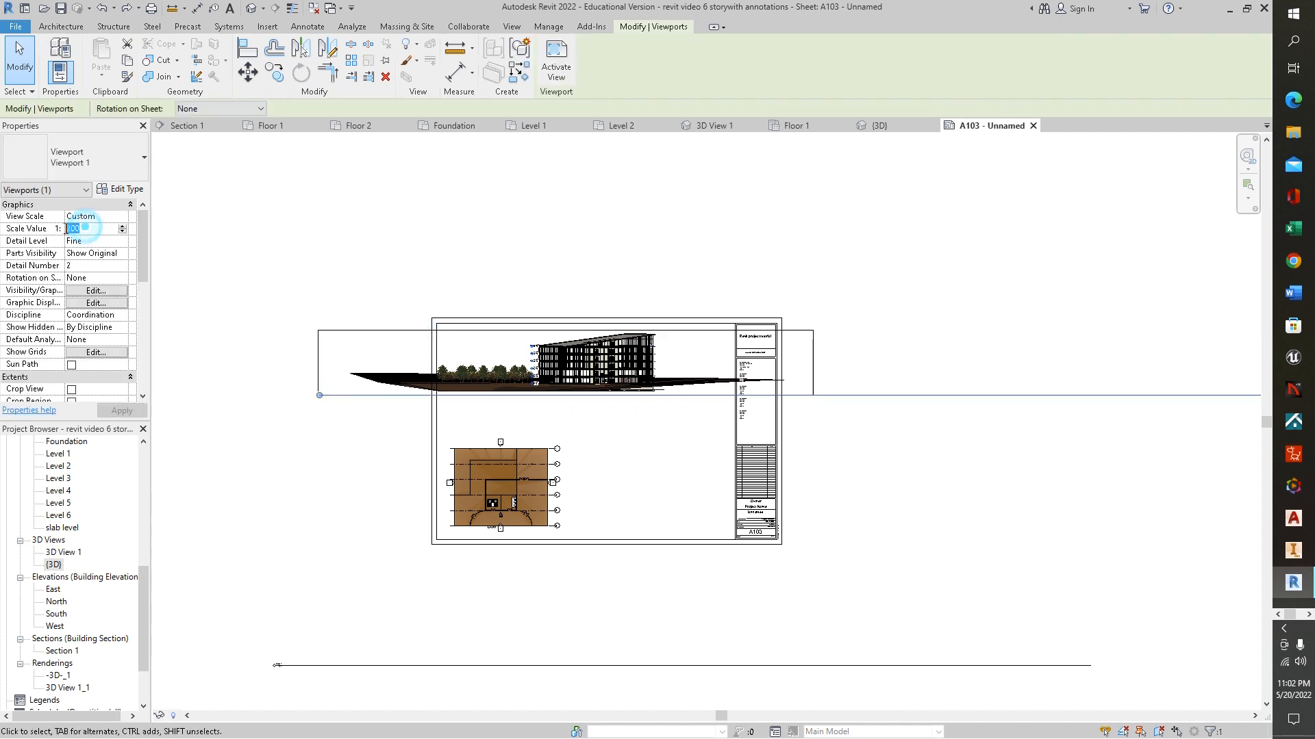
{"action": "key", "text": "BackSpace"}
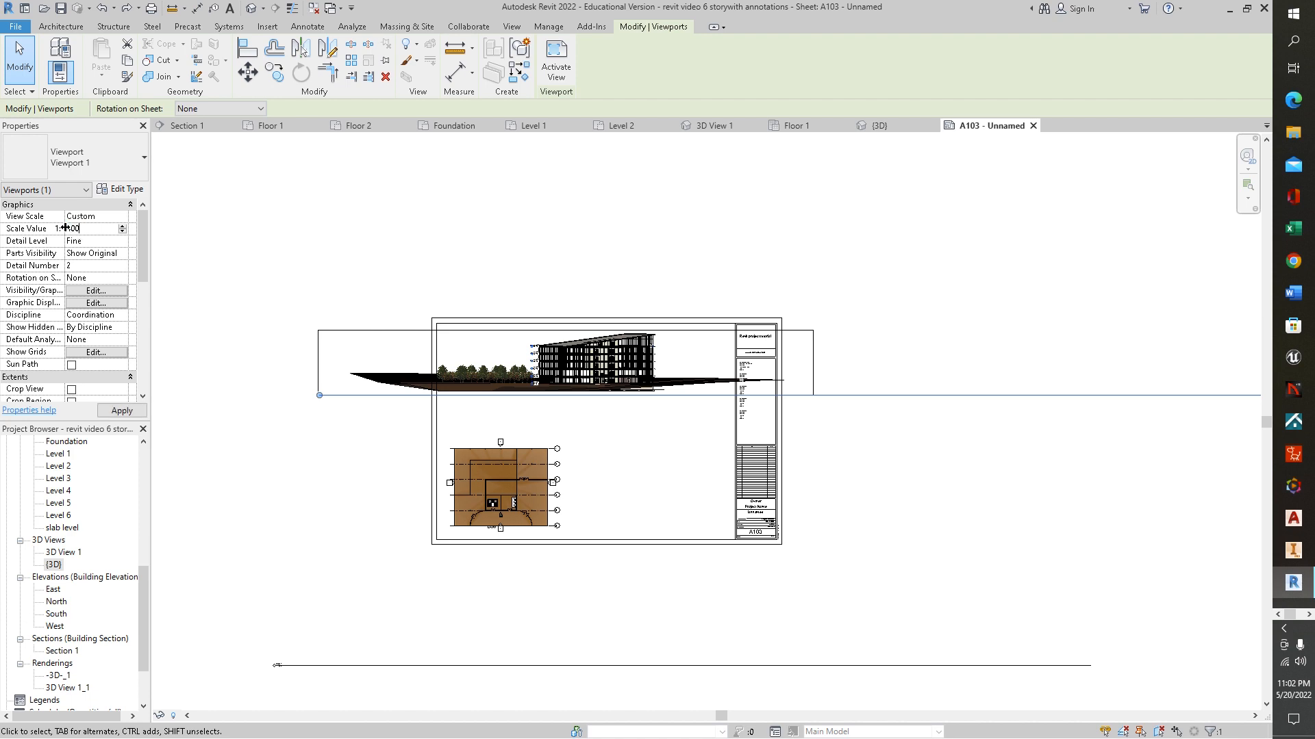
{"action": "left_click", "coordinate": [122, 411]}
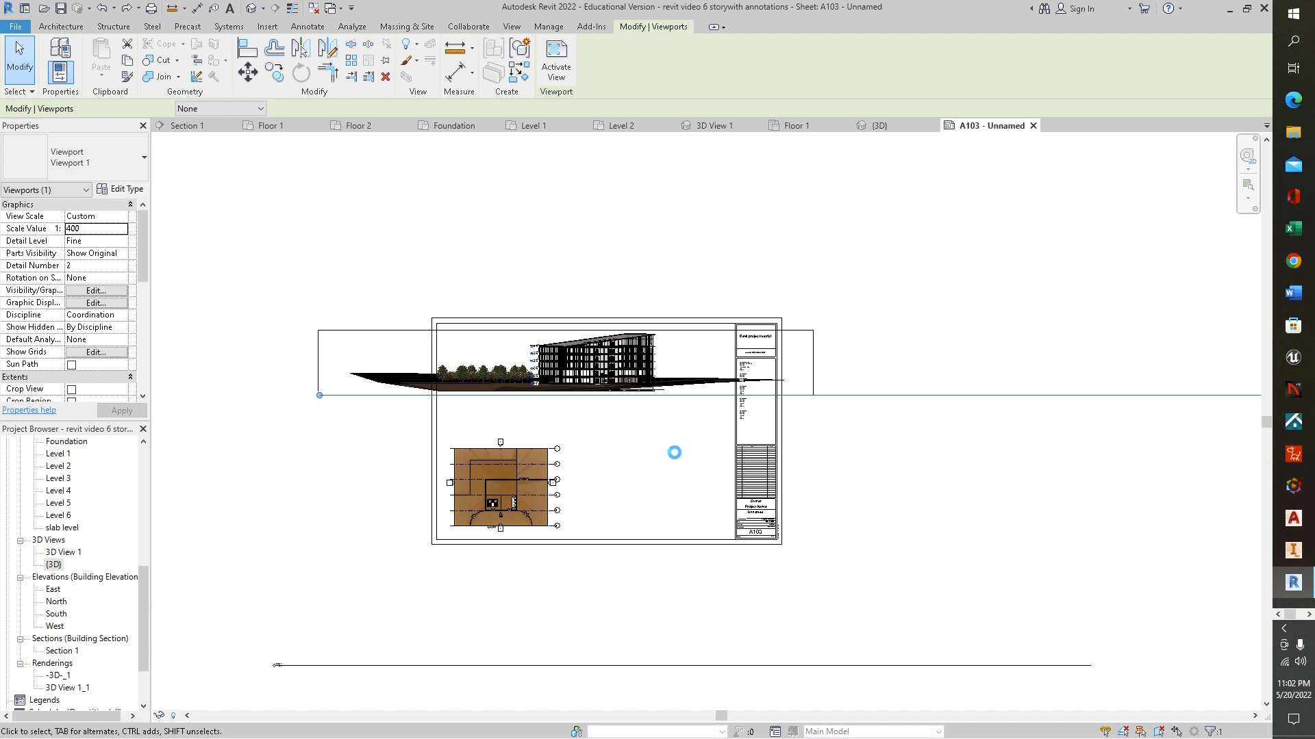
- Move the {3D} viewport inside the sheet border above the Floor 1 plan, and check the title block's scale entry
{"action": "left_click_drag", "start_coordinate": [513, 365], "coordinate": [656, 384]}
{"action": "scroll", "coordinate": [625, 507], "scroll_direction": "up", "scroll_amount": 1}
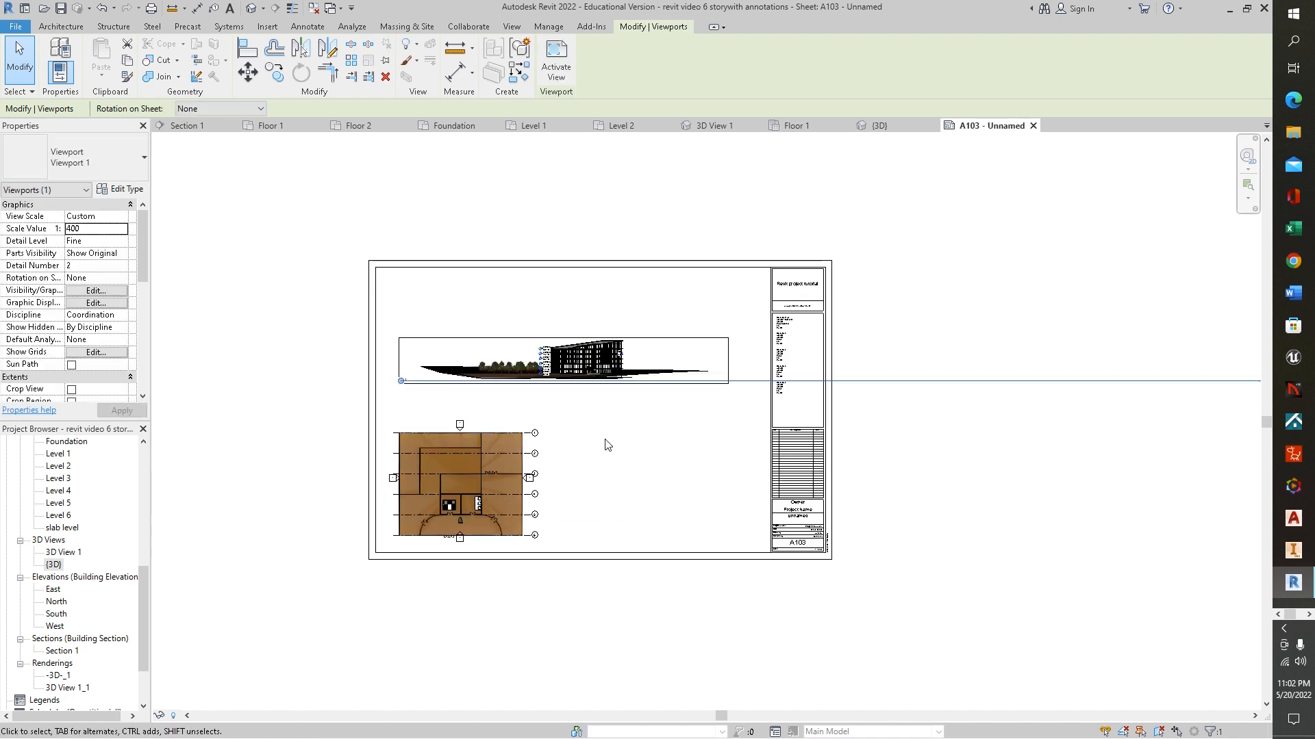
{"action": "scroll", "coordinate": [635, 424], "scroll_direction": "up", "scroll_amount": 2}
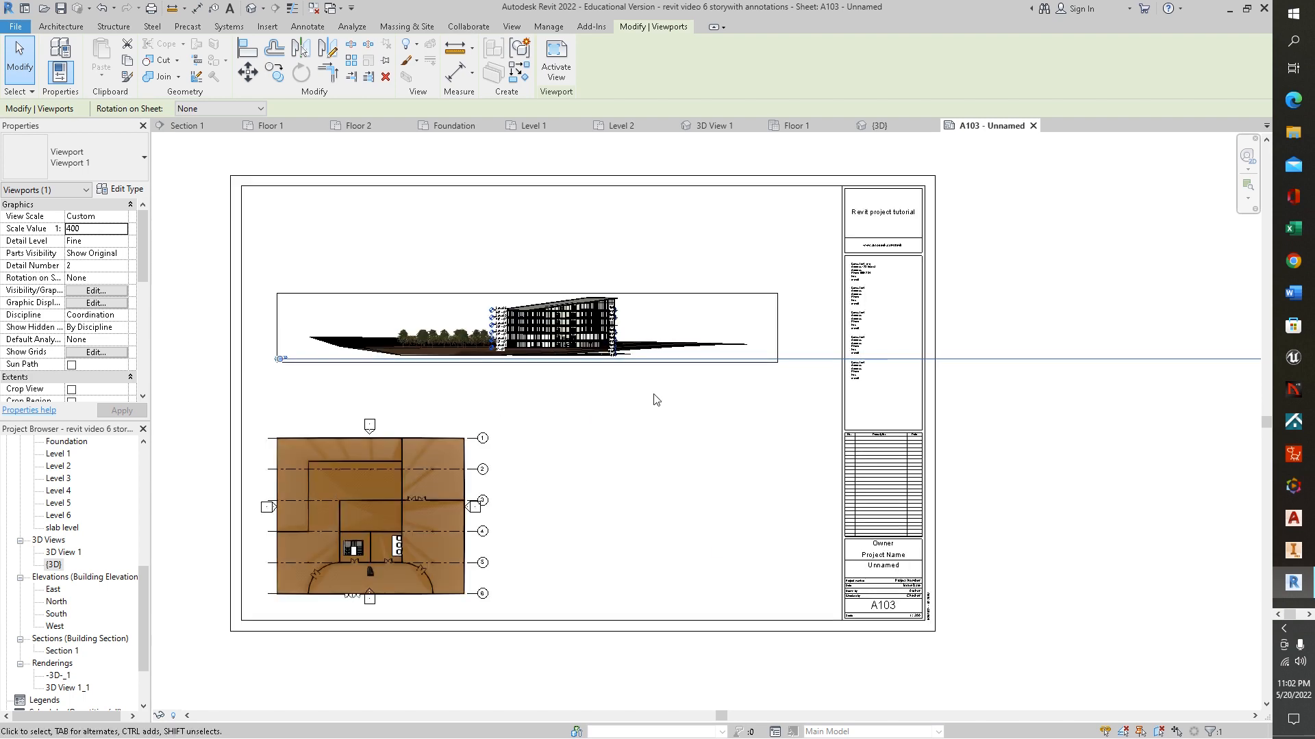
{"action": "scroll", "coordinate": [936, 638], "scroll_direction": "up", "scroll_amount": 2}
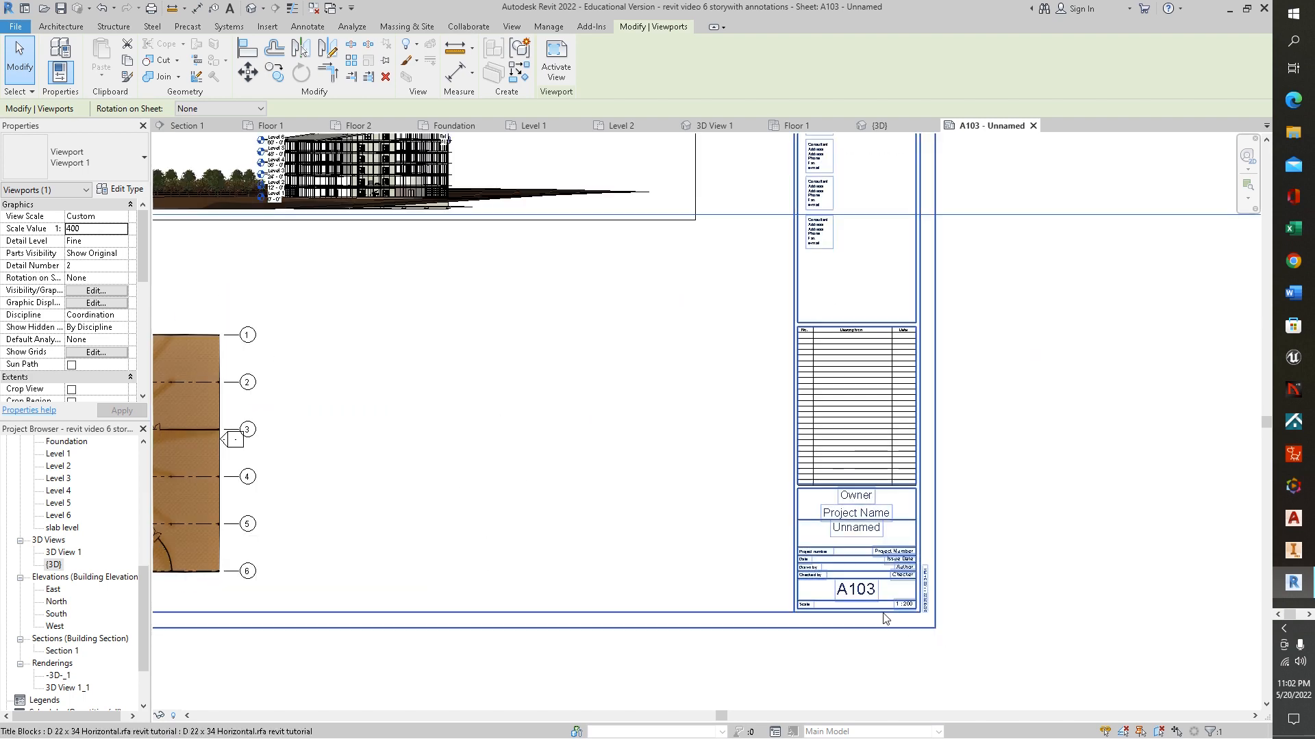
{"action": "middle_click_drag", "start_coordinate": [548, 338], "coordinate": [812, 430]}
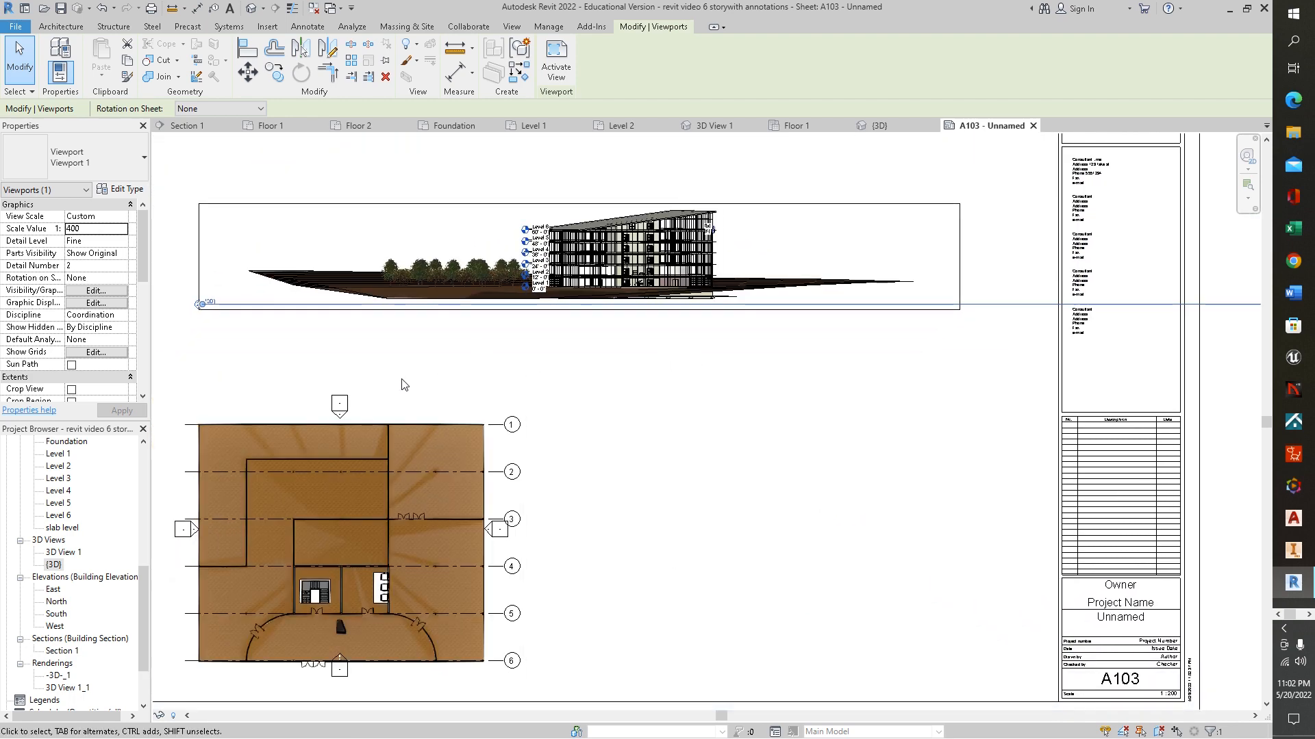
- Place 3D View 1 on the sheet and move it beside the Floor 1 plan, just below the {3D} viewport
{"action": "left_click", "coordinate": [64, 555]}
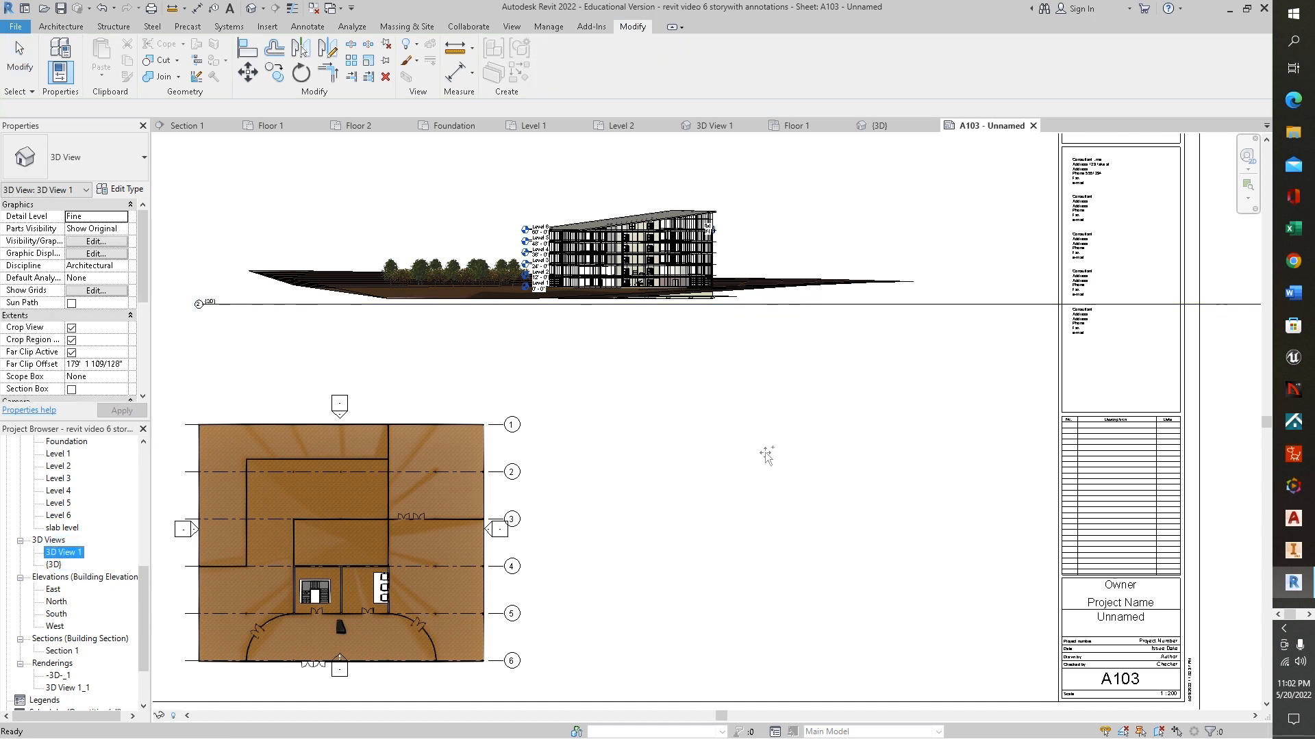
{"action": "left_click_drag", "start_coordinate": [758, 456], "coordinate": [753, 455]}
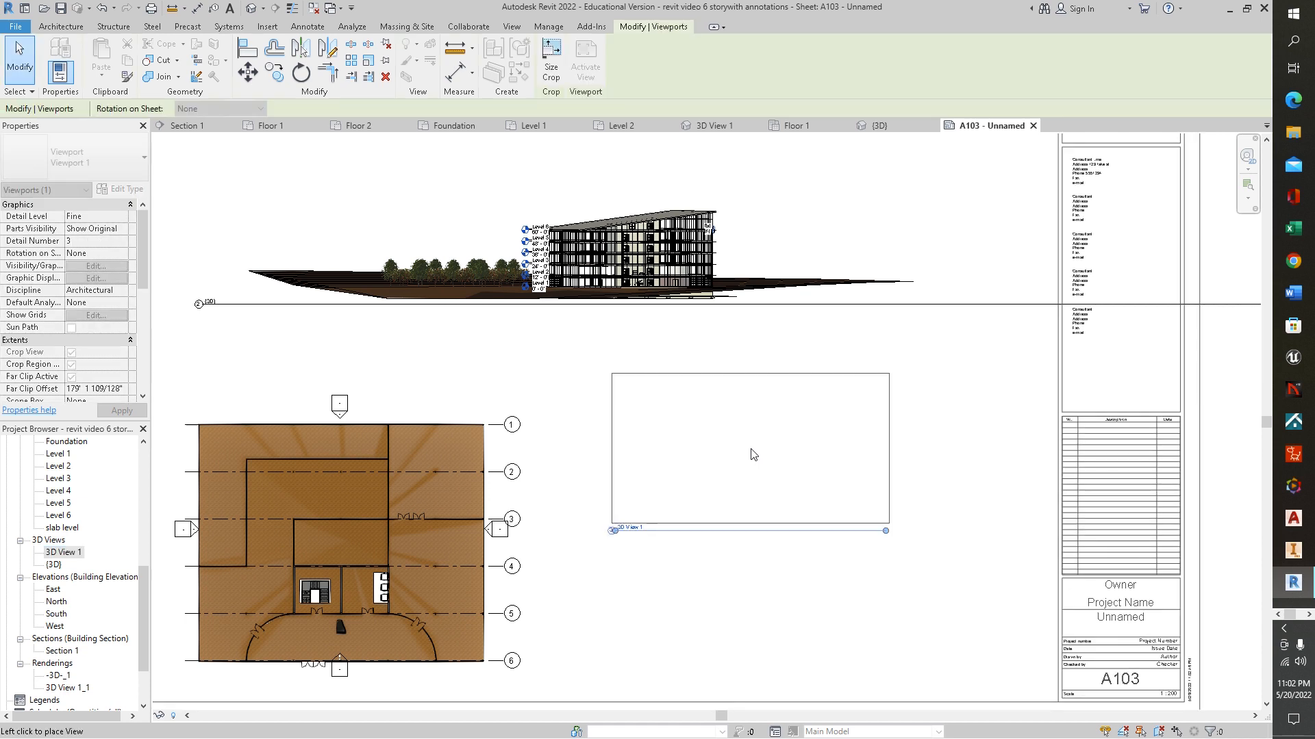
{"action": "left_click", "coordinate": [751, 450]}
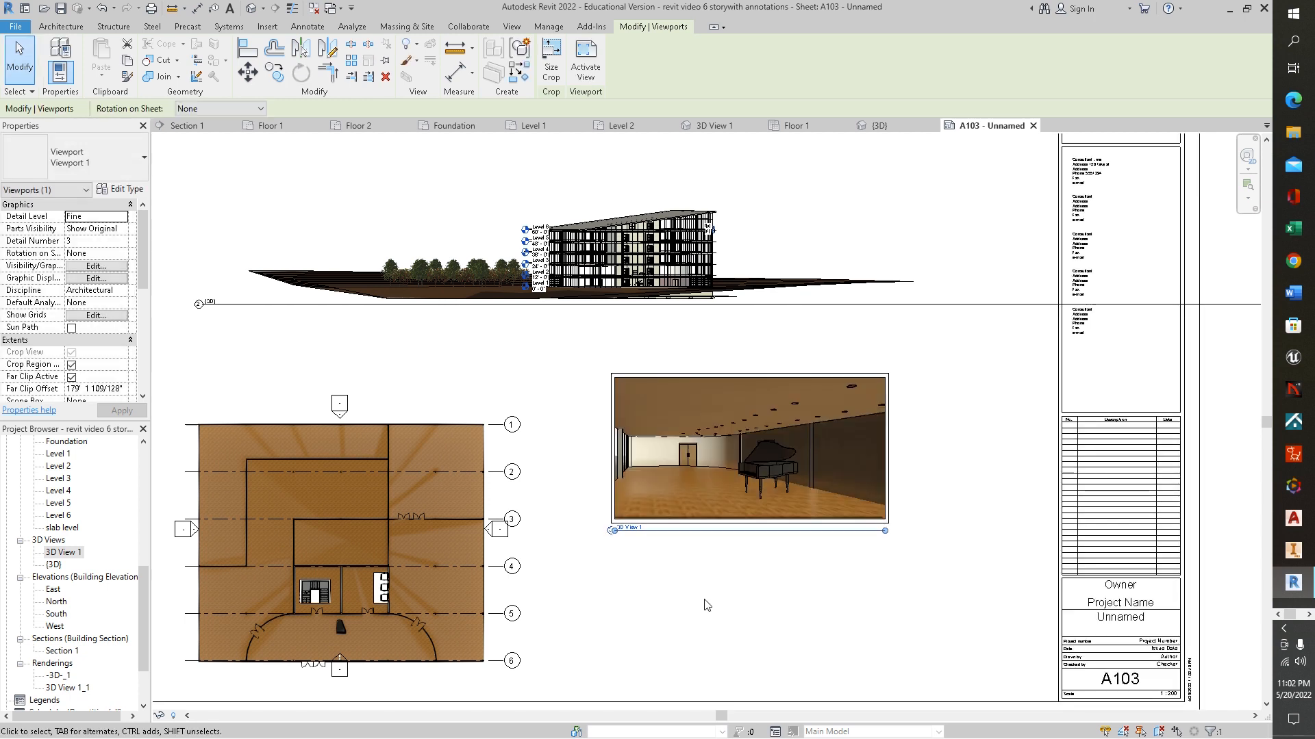
{"action": "left_click", "coordinate": [774, 444]}
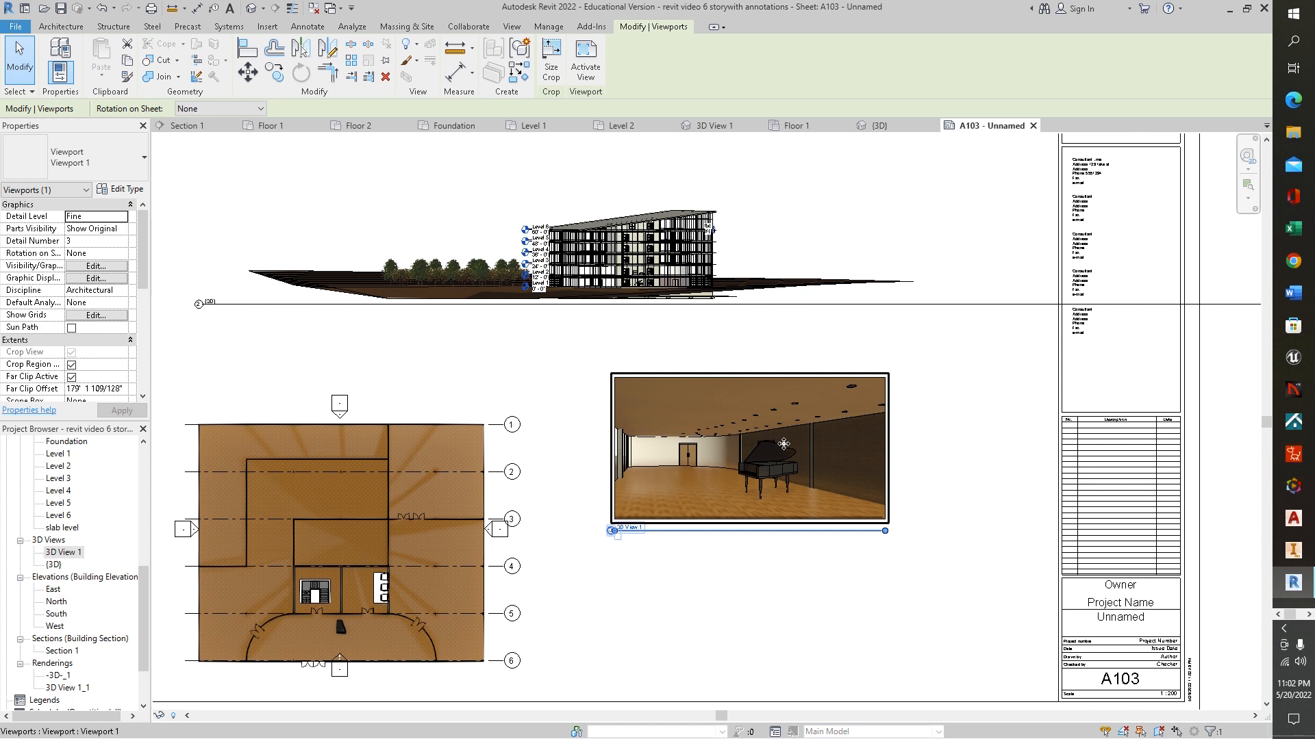
{"action": "left_click_drag", "start_coordinate": [780, 424], "coordinate": [897, 386]}
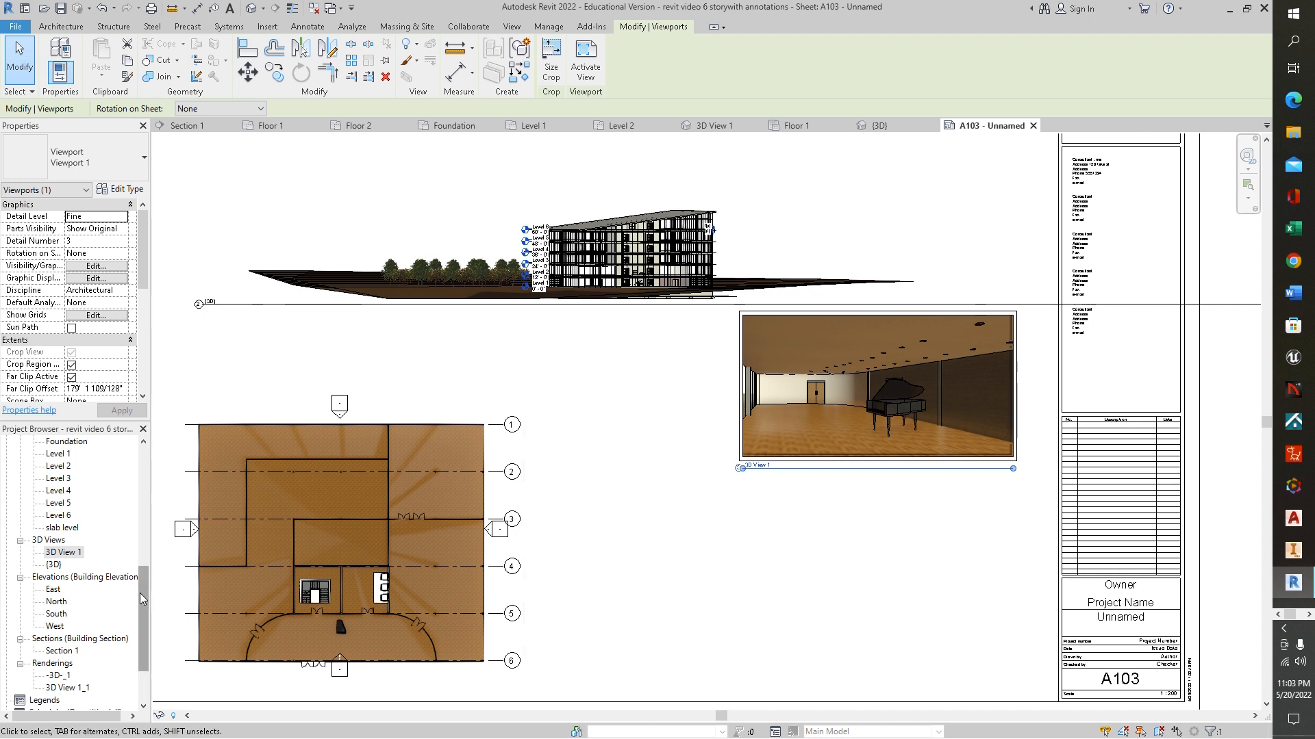
- Place the 3D View 1_1 rendering on the sheet directly below the 3D View 1 viewport
{"action": "left_click", "coordinate": [59, 689]}
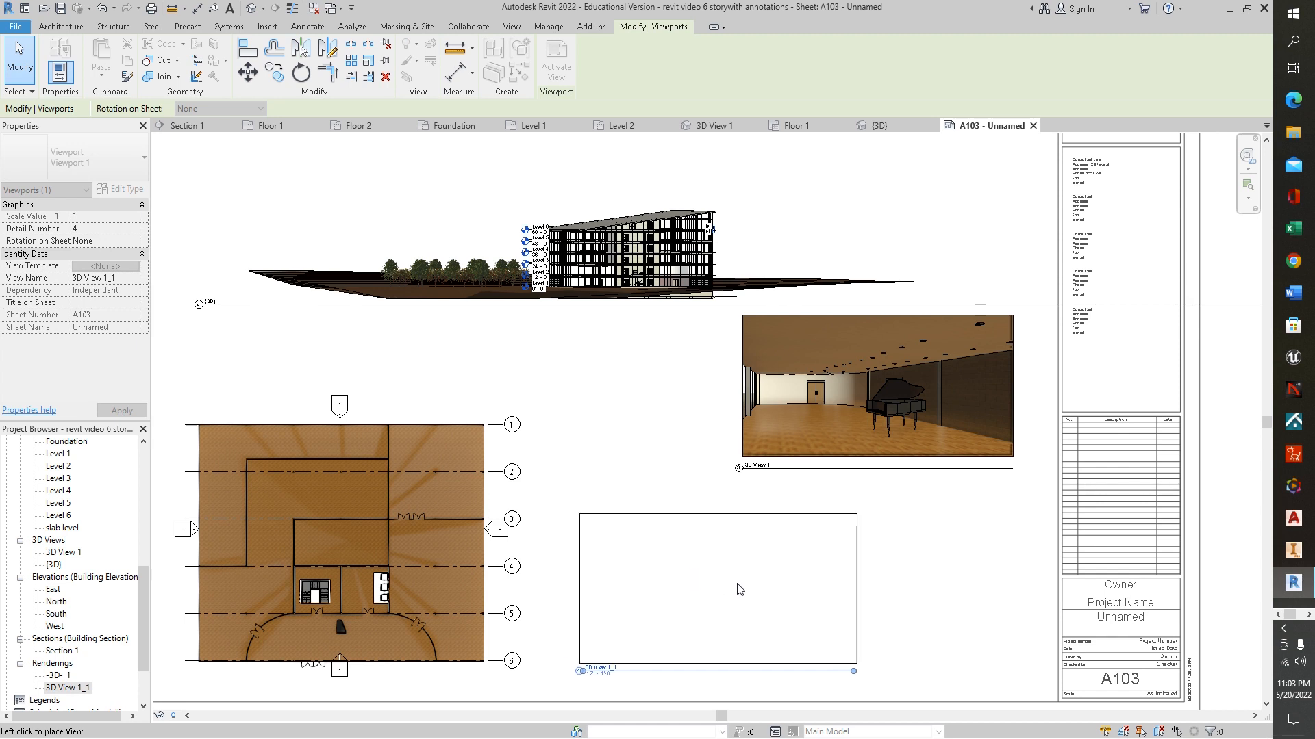
{"action": "left_click", "coordinate": [875, 563]}
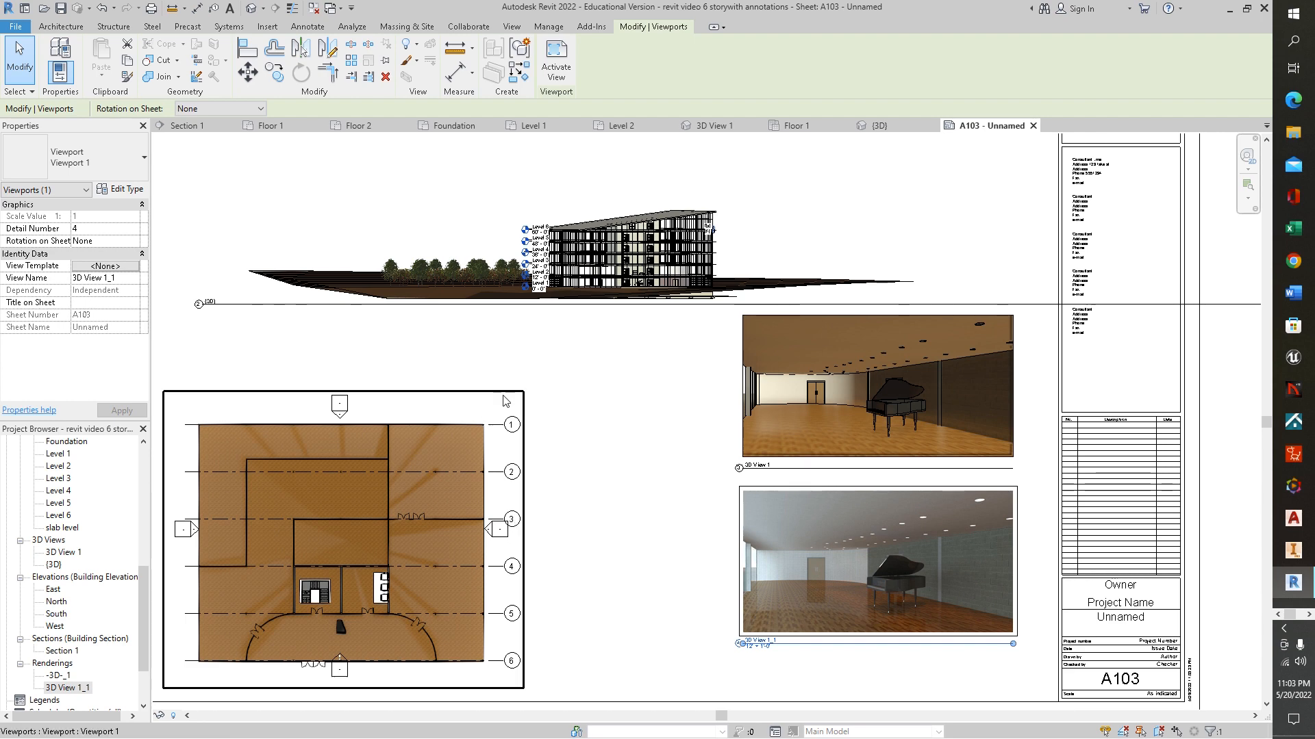
- Delete the {3D} and 3D View 1 viewports from sheet A103
{"action": "scroll", "coordinate": [606, 343], "scroll_direction": "up", "scroll_amount": 2}
{"action": "scroll", "coordinate": [601, 344], "scroll_direction": "down", "scroll_amount": 3}
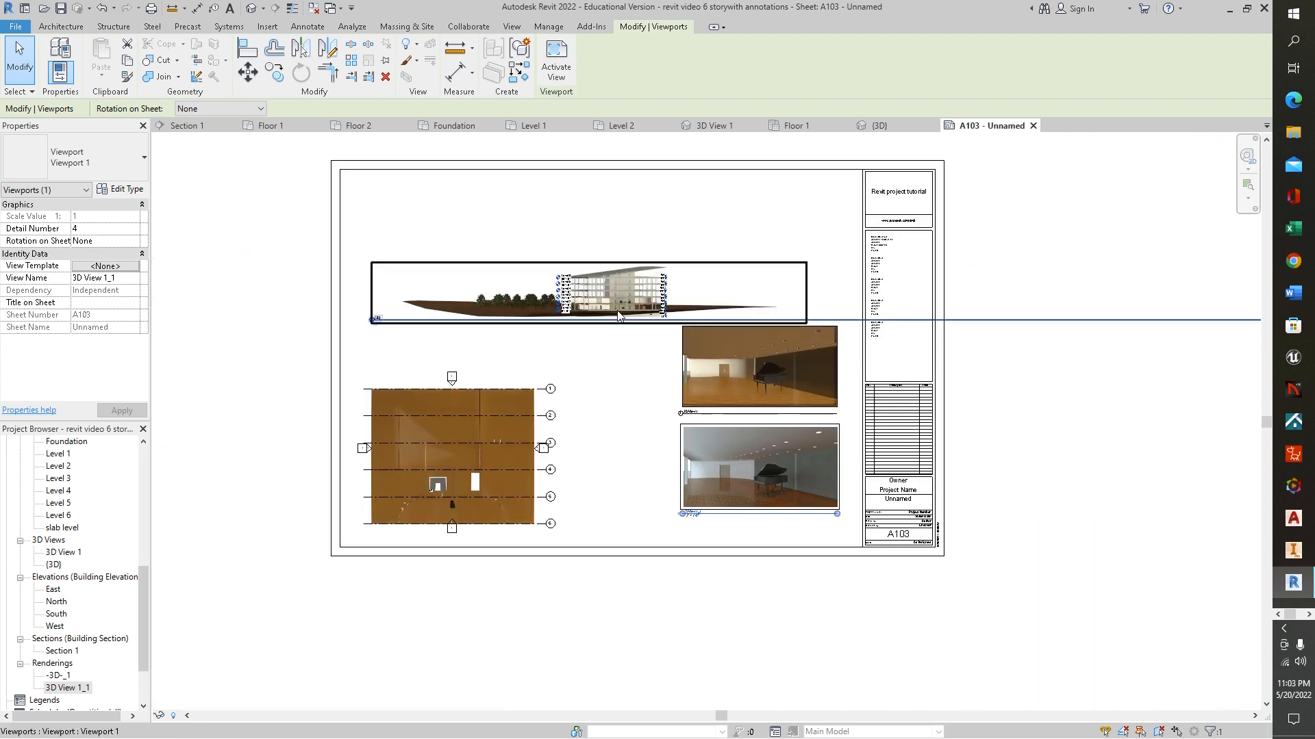
{"action": "left_click", "coordinate": [631, 299]}
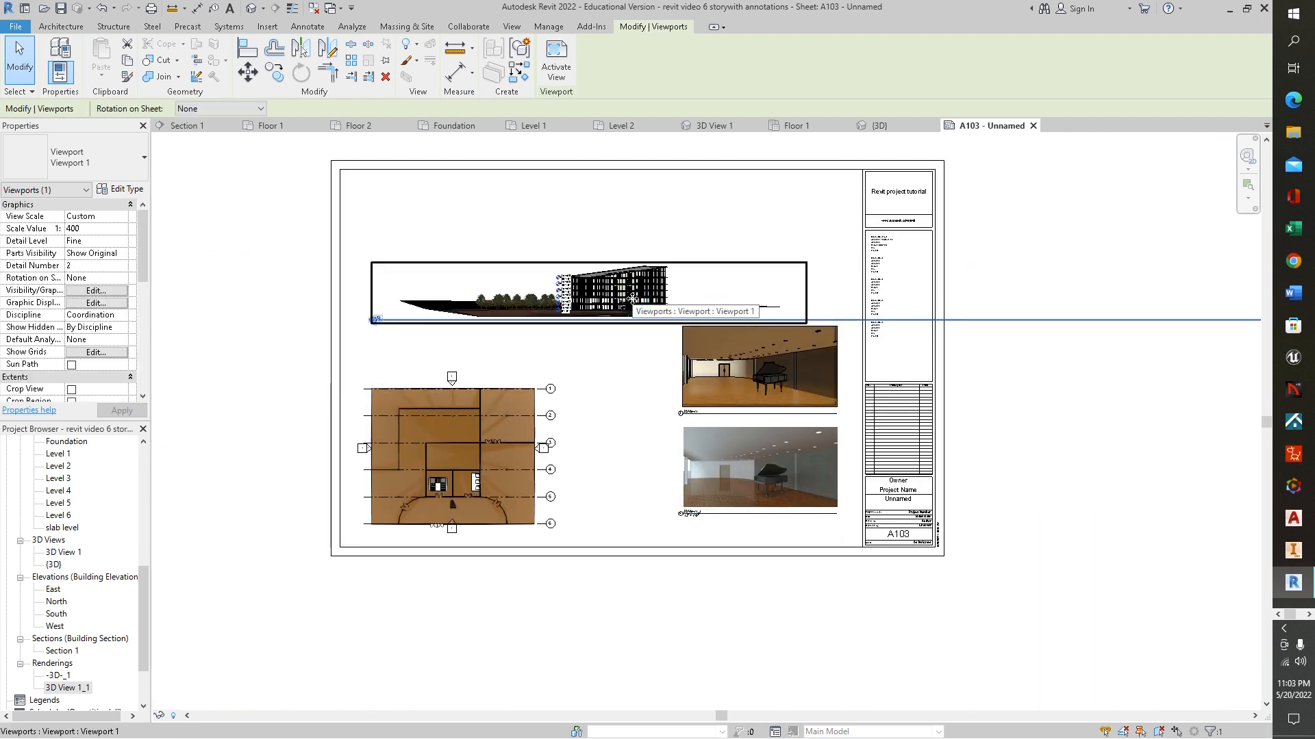
{"action": "key", "text": "Delete"}
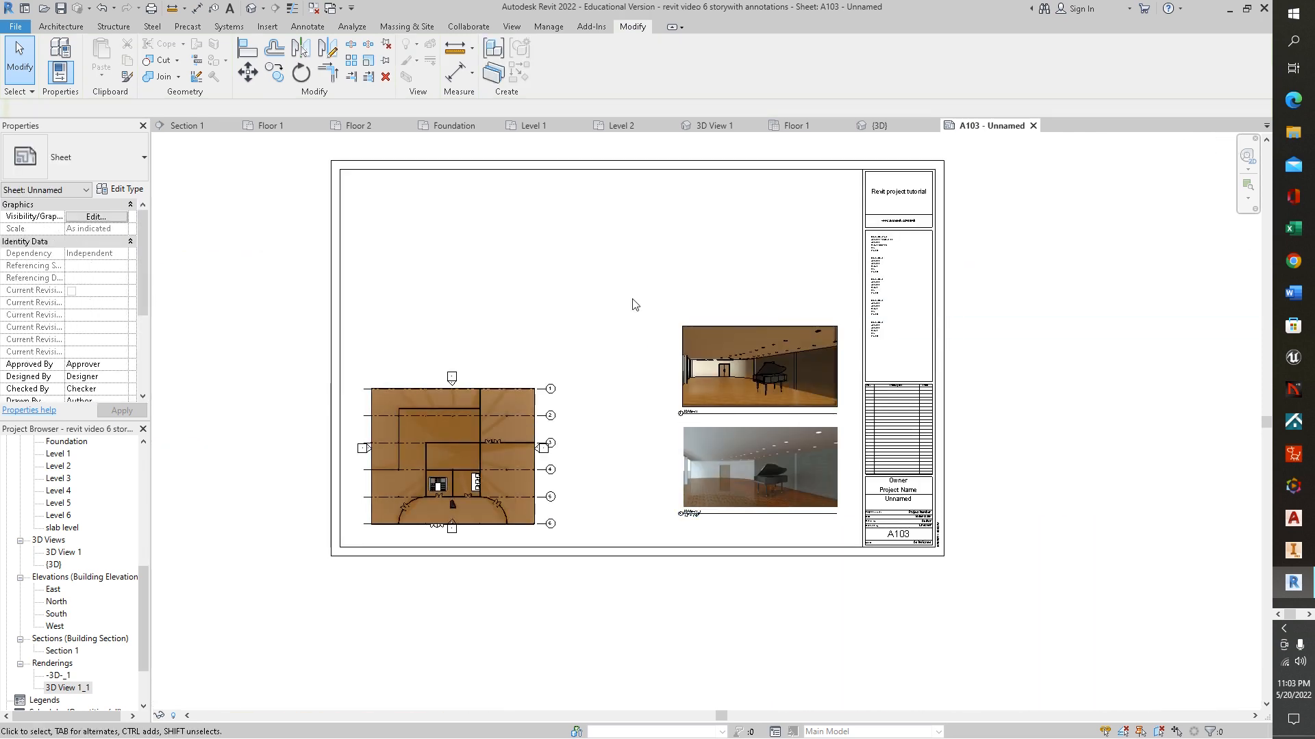
{"action": "left_click", "coordinate": [718, 342]}
{"action": "key", "text": "Delete"}
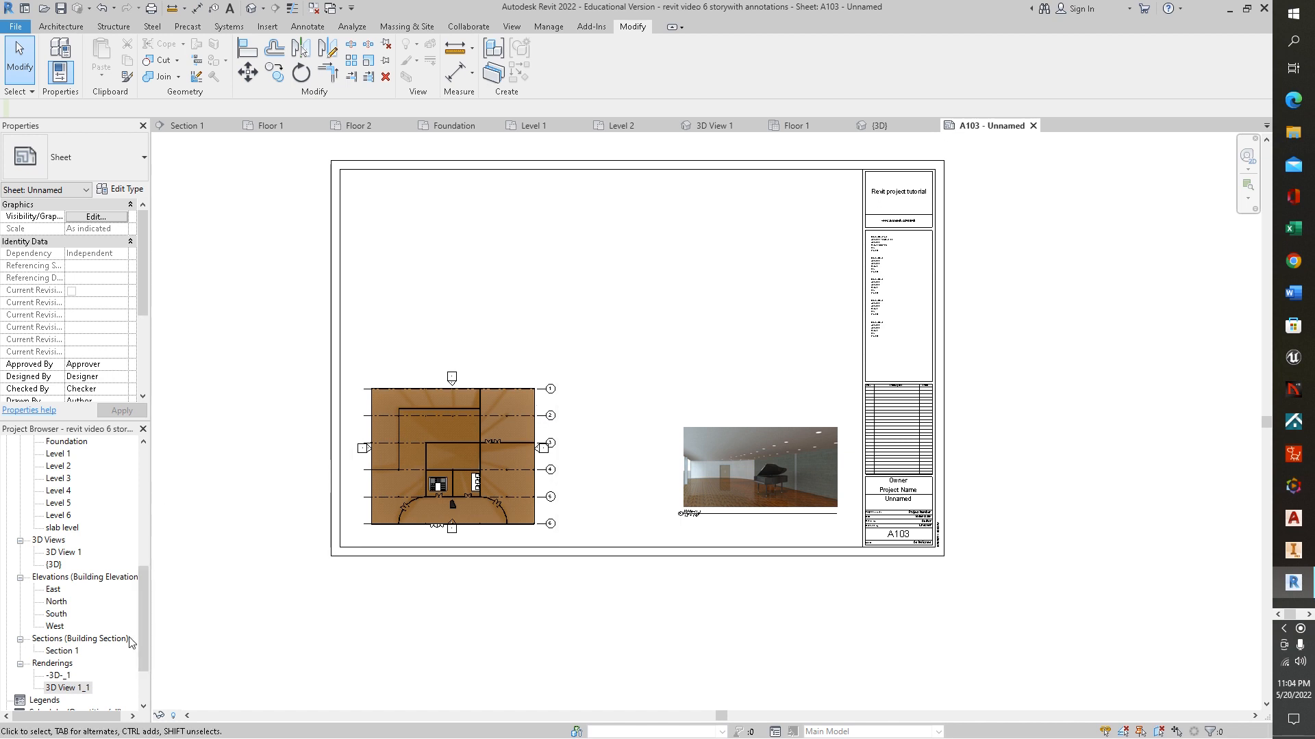
- Place the -3D-_1 rendering across the upper part of the sheet, and delete the Floor 1 plan viewport it overlaps
{"action": "left_click_drag", "start_coordinate": [58, 676], "coordinate": [558, 278]}
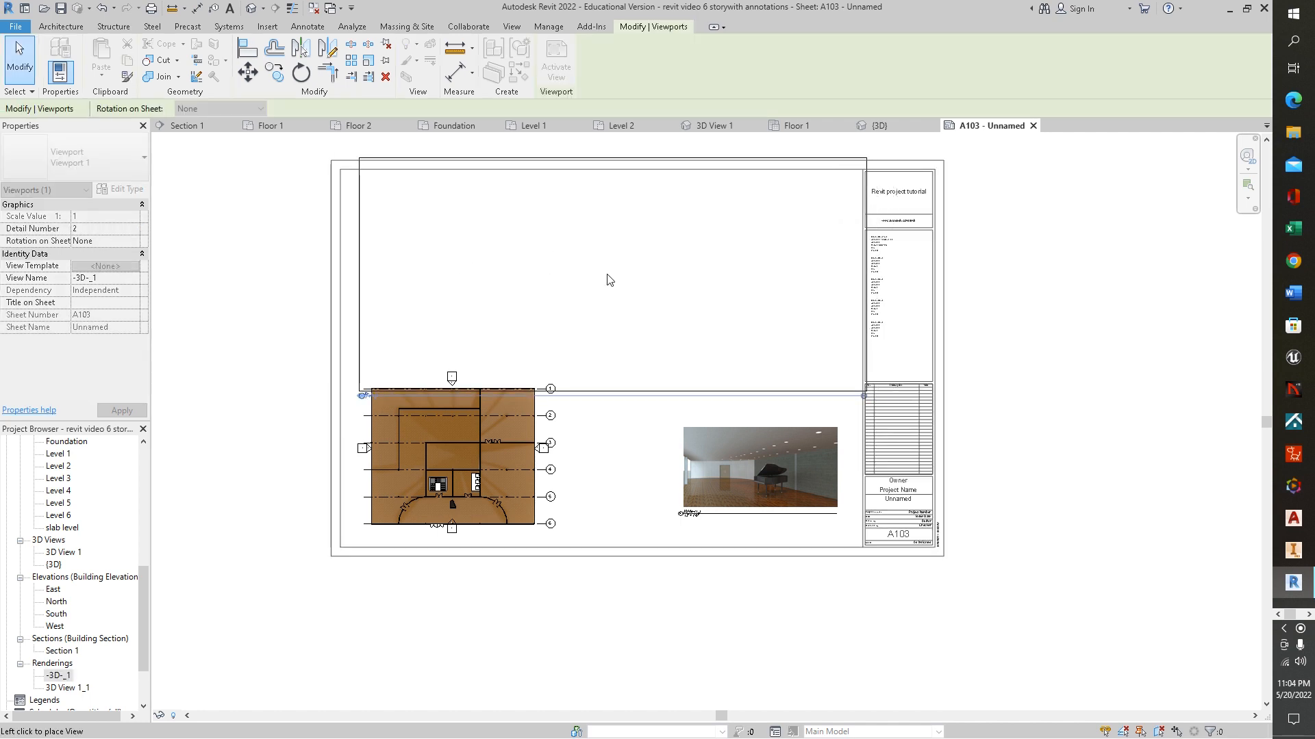
{"action": "left_click", "coordinate": [601, 291]}
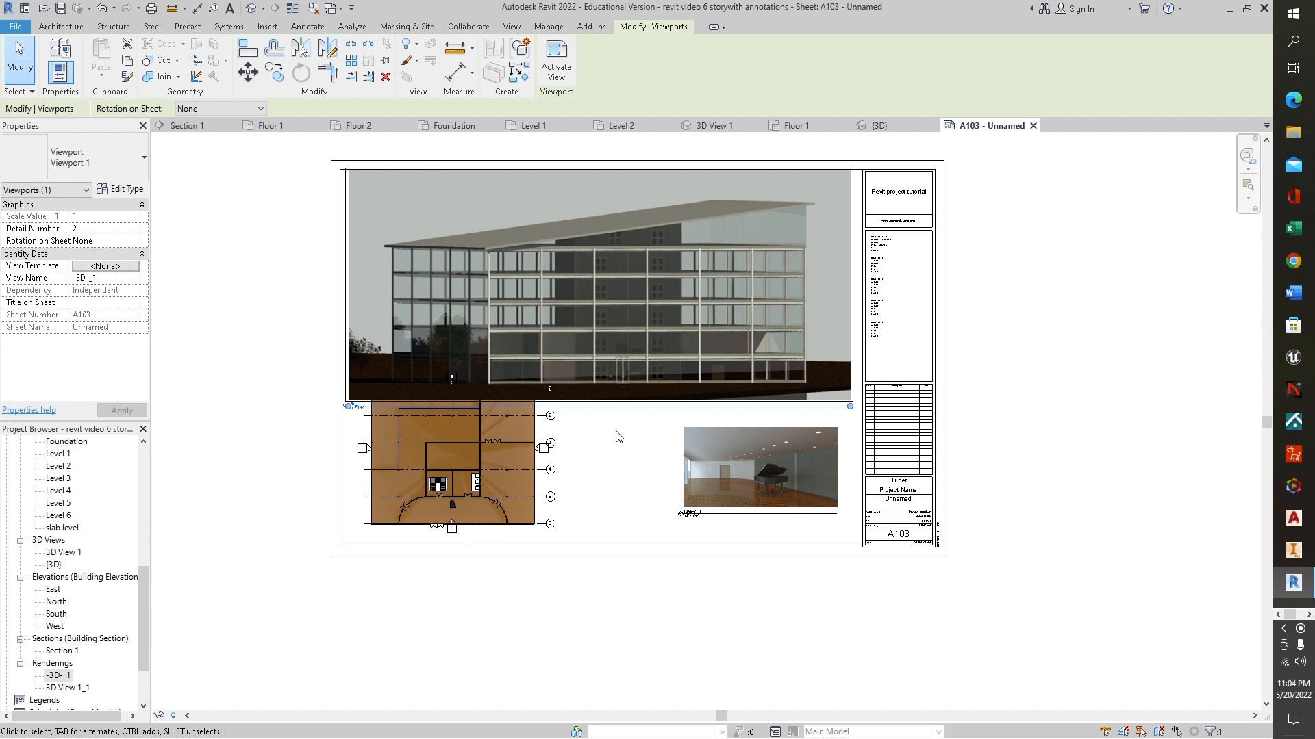
{"action": "left_click_drag", "start_coordinate": [614, 442], "coordinate": [466, 511]}
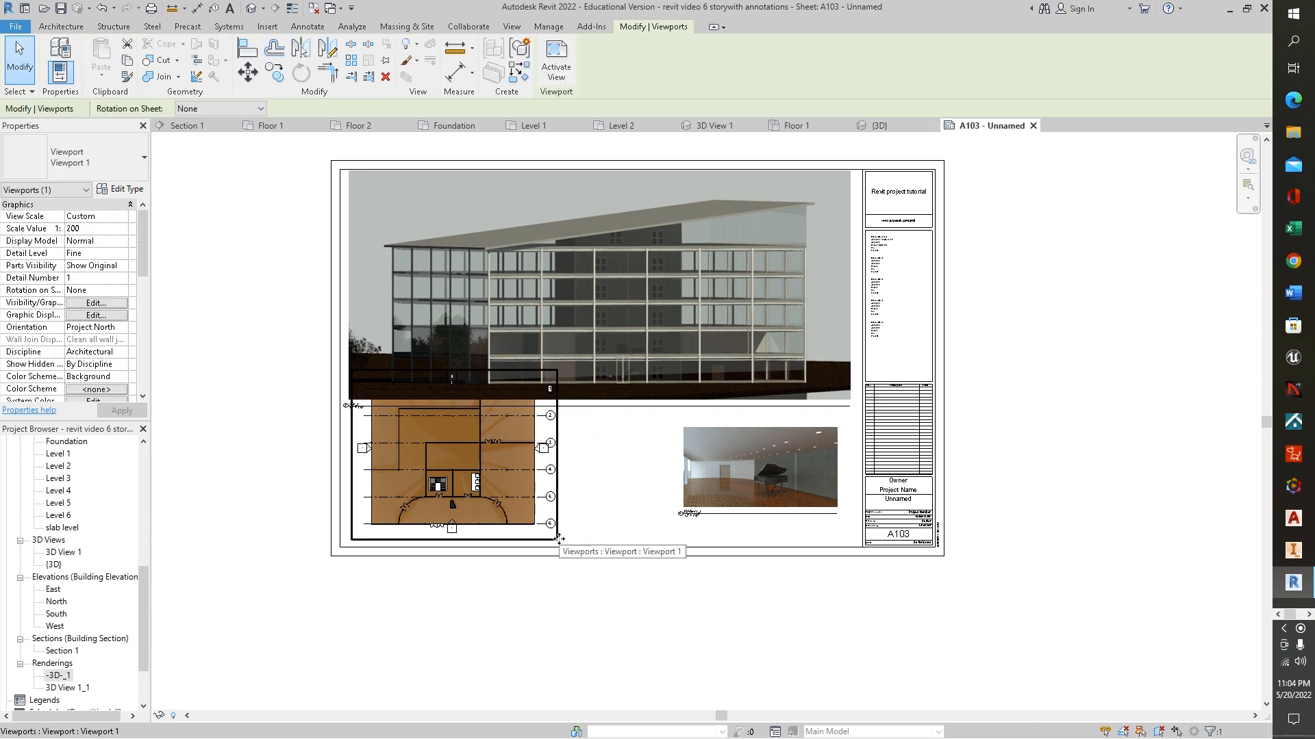
{"action": "key", "text": "Delete"}
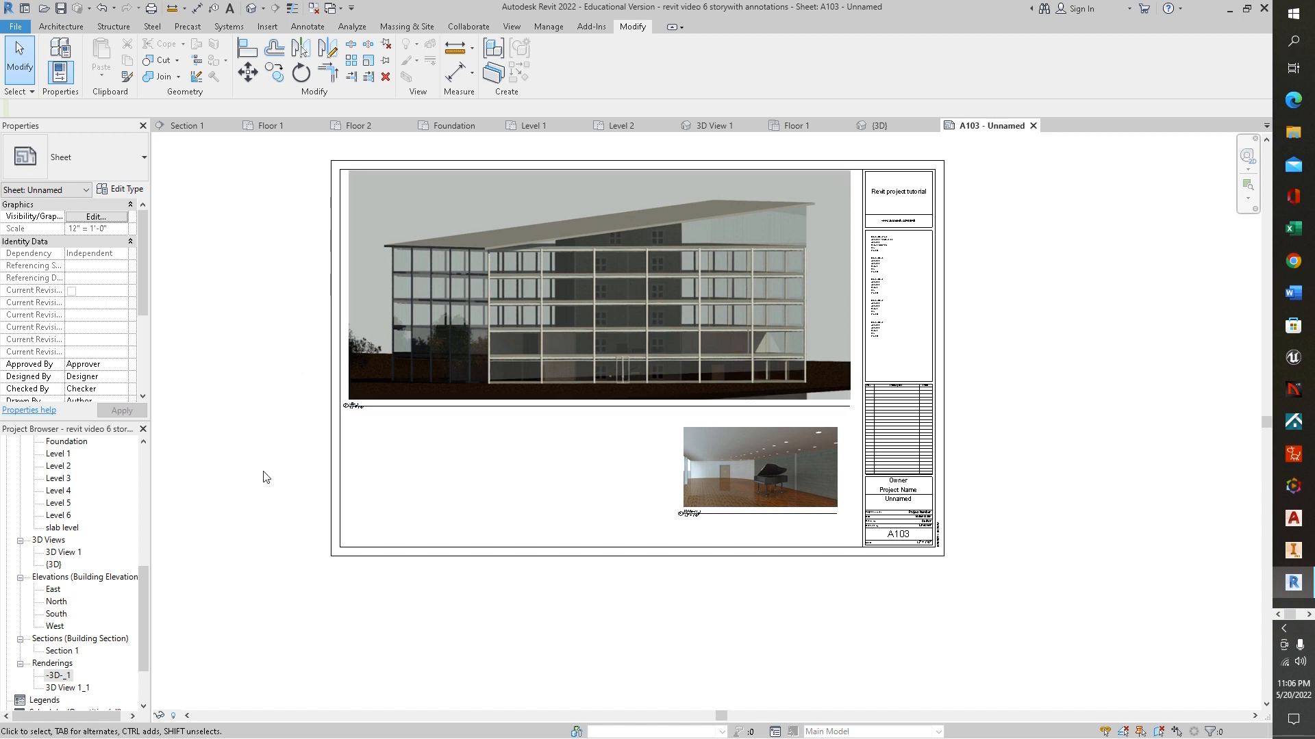
- Create a new sheet with the D 22 x 34 Horizontal.rfa revit tutorial title block, and review its sheet properties
{"action": "left_click_drag", "start_coordinate": [141, 619], "coordinate": [152, 649]}
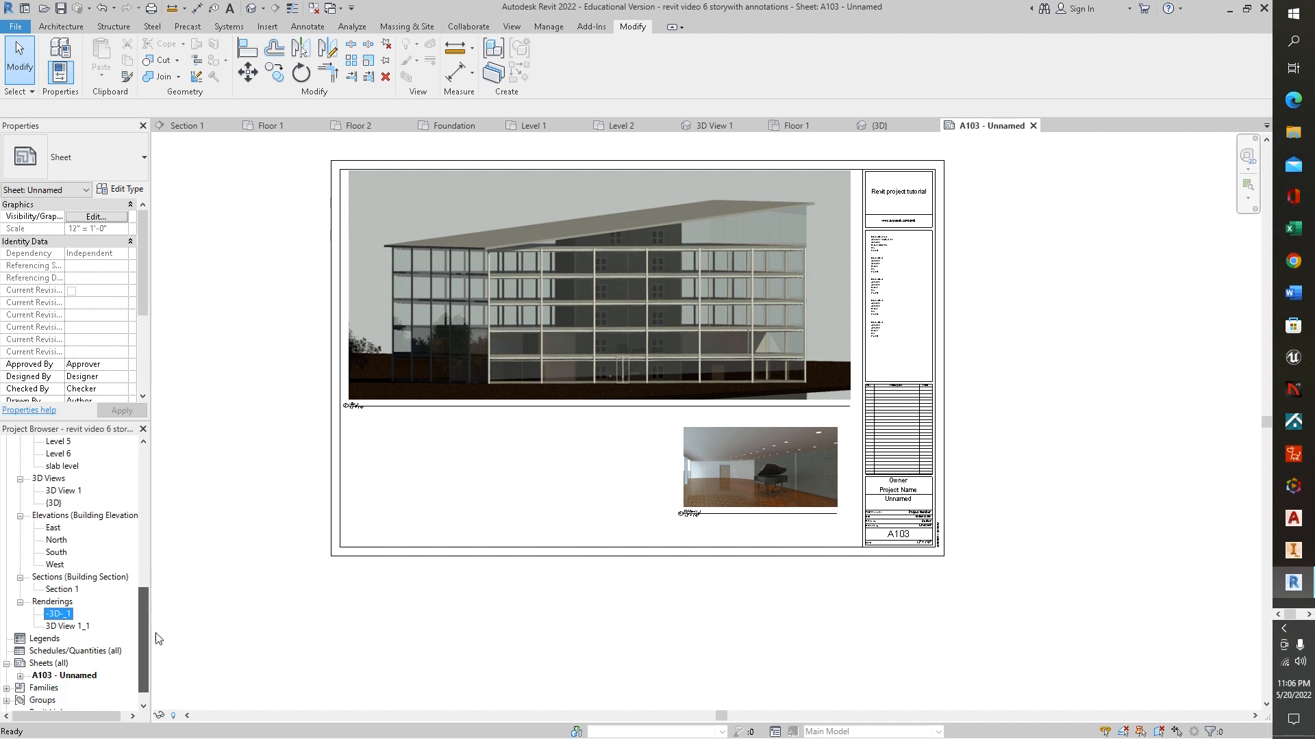
{"action": "left_click_drag", "start_coordinate": [152, 650], "coordinate": [162, 610]}
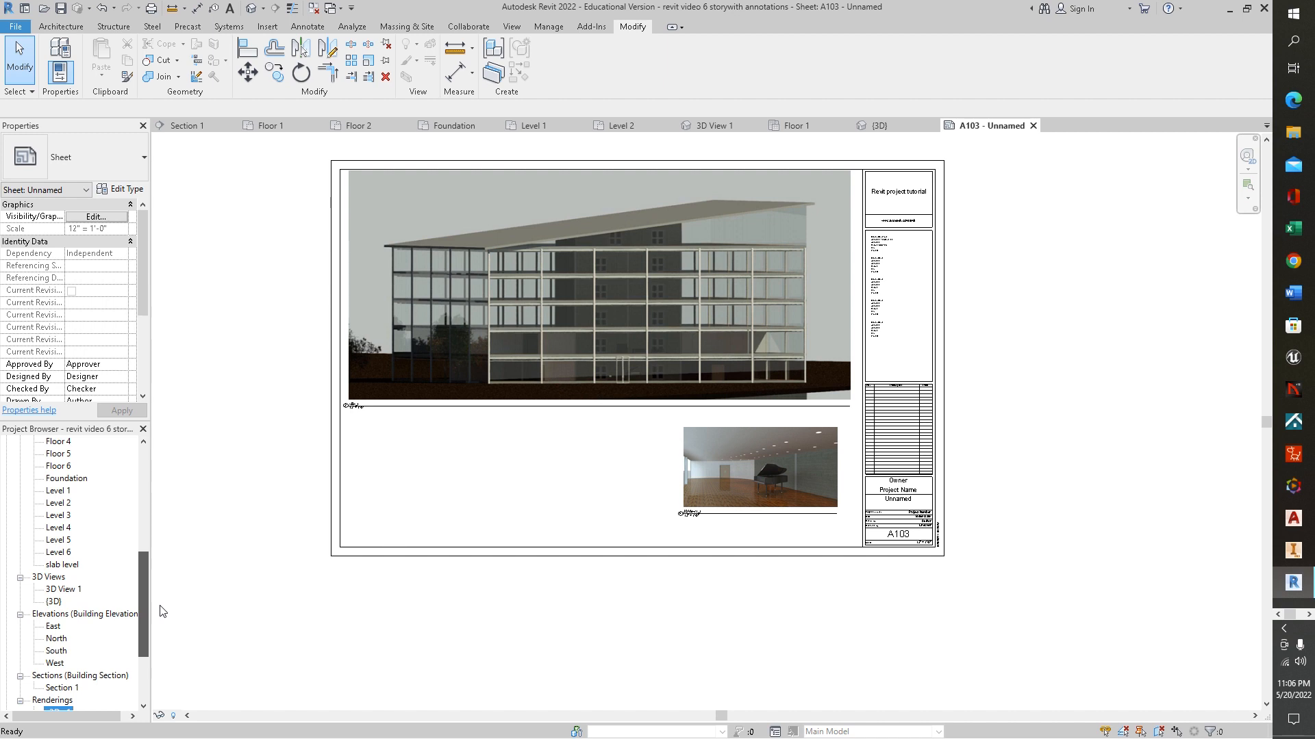
{"action": "left_click_drag", "start_coordinate": [160, 606], "coordinate": [161, 612]}
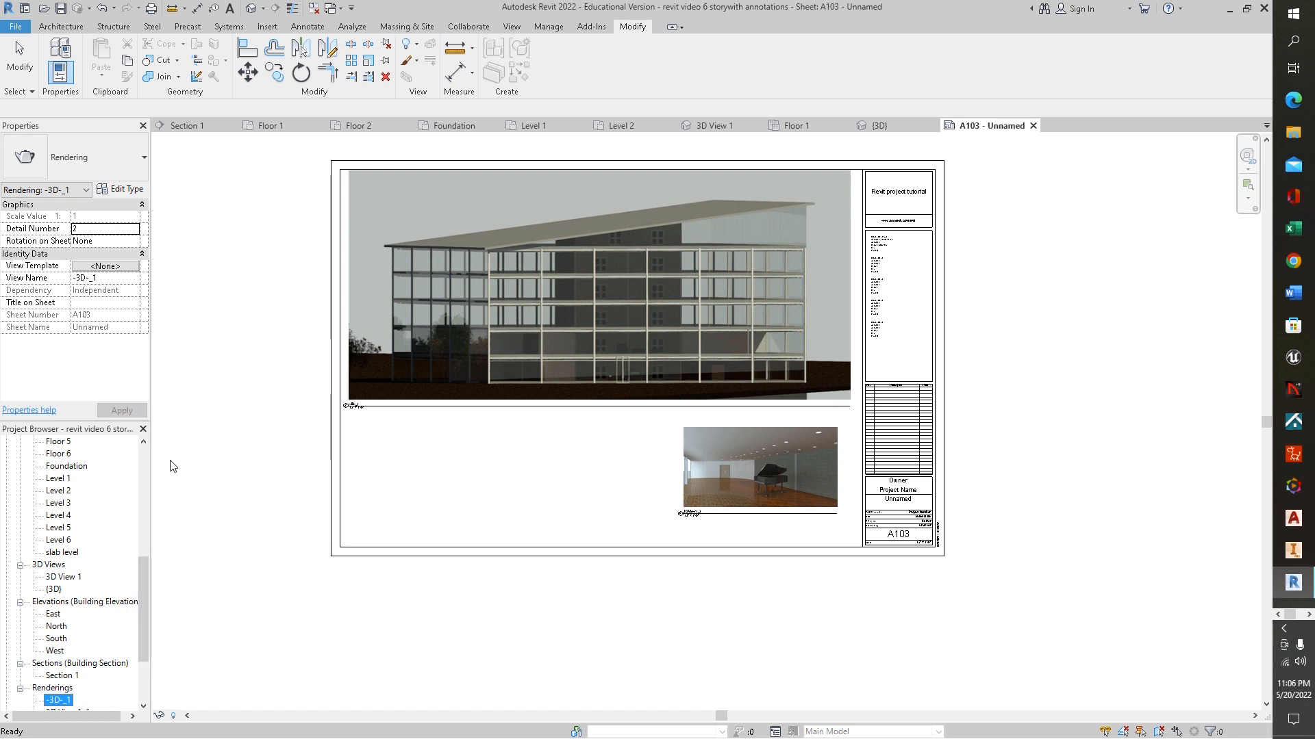
{"action": "scroll", "coordinate": [145, 610], "scroll_direction": "down", "scroll_amount": 2}
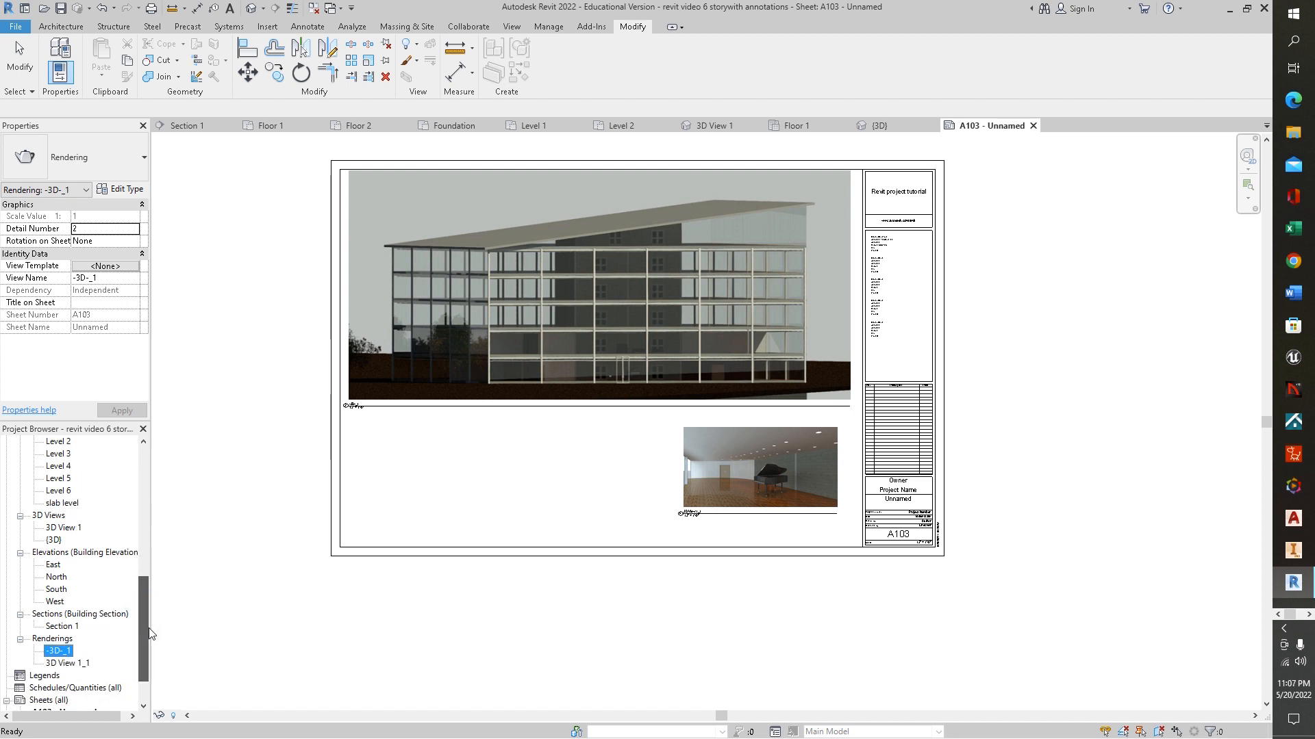
{"action": "scroll", "coordinate": [151, 634], "scroll_direction": "down", "scroll_amount": 1}
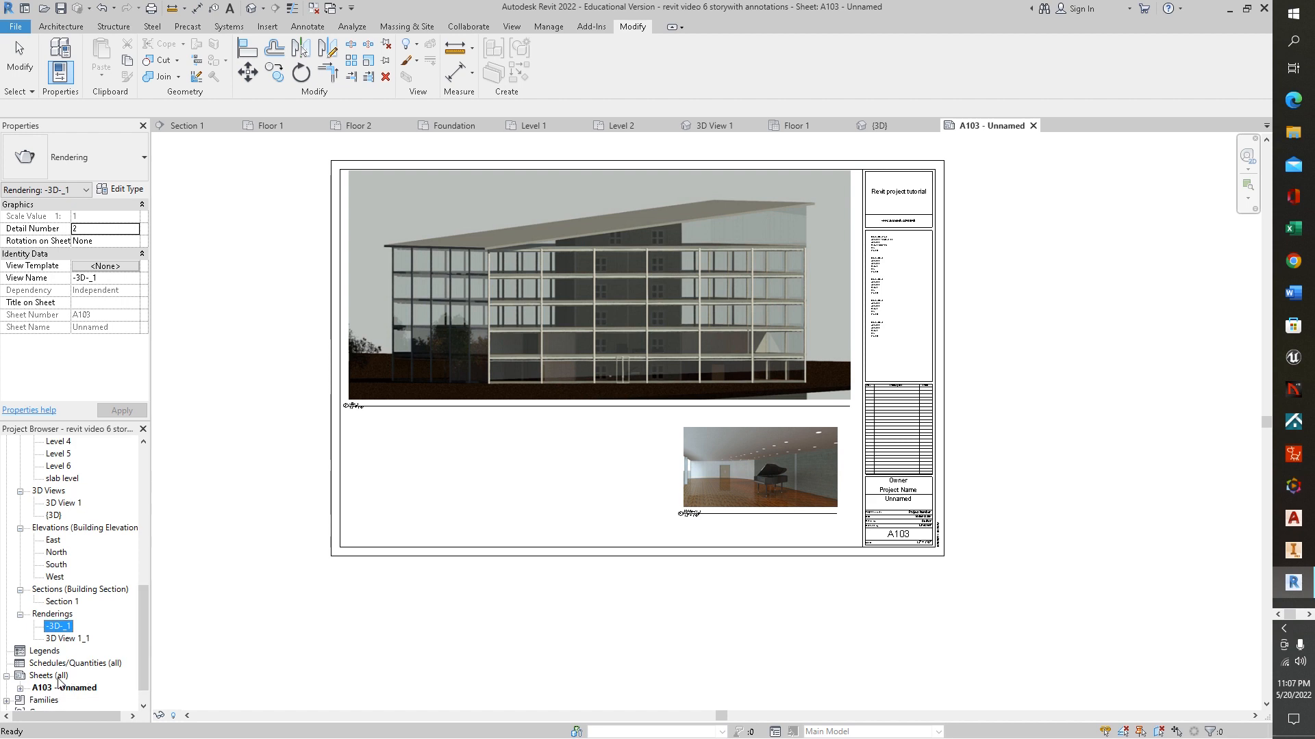
{"action": "right_click", "coordinate": [54, 676]}
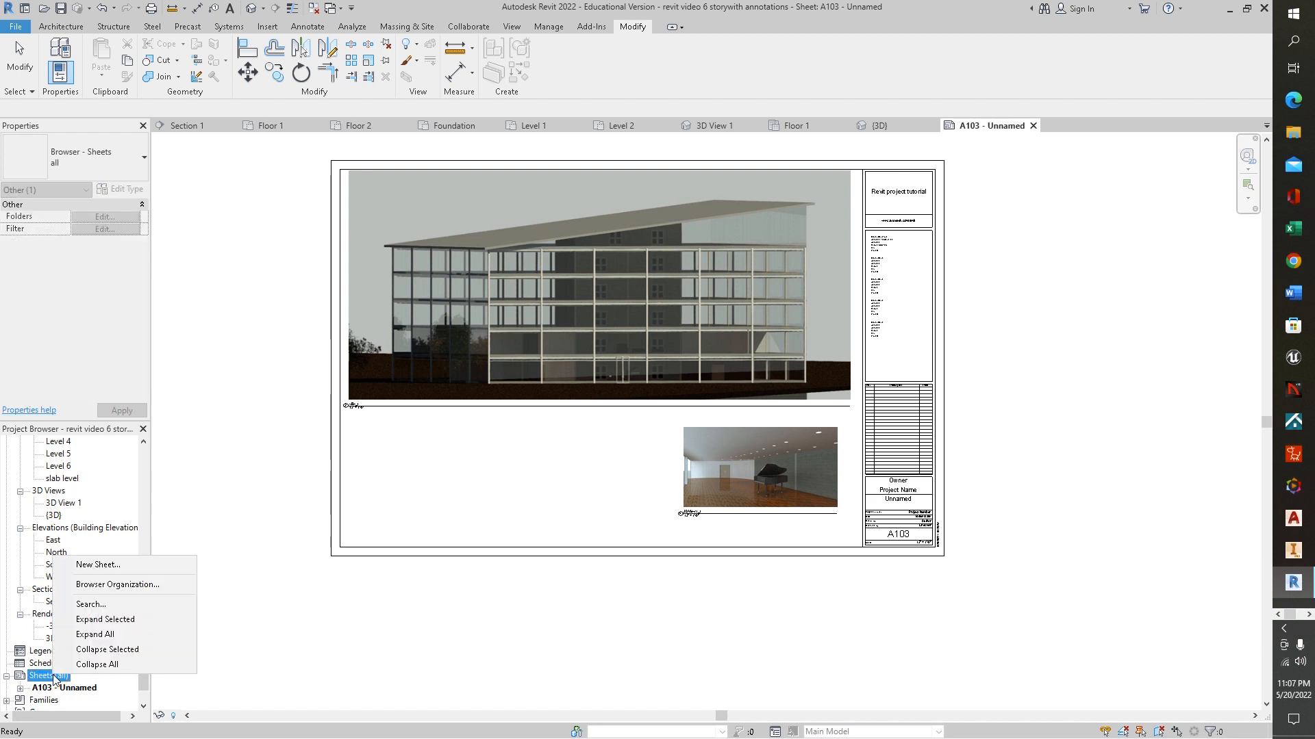
{"action": "left_click", "coordinate": [100, 565]}
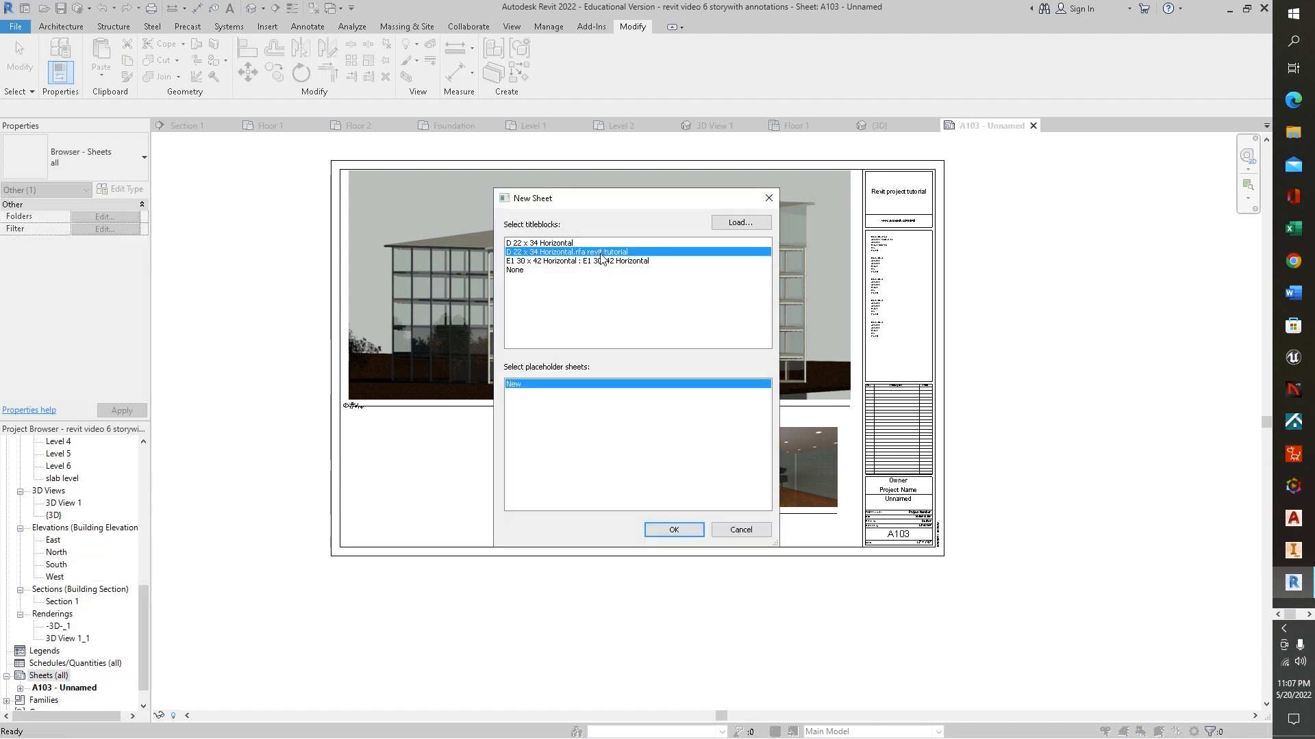
{"action": "left_click", "coordinate": [674, 530]}
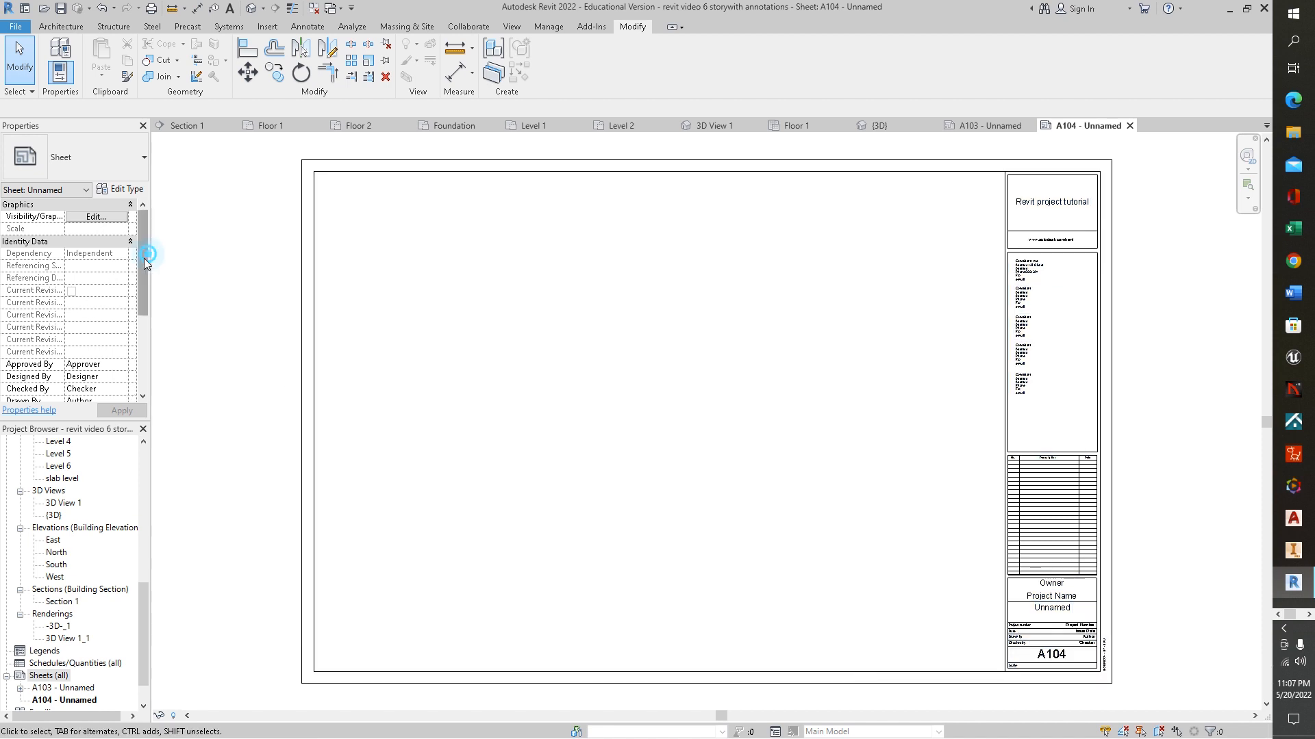
{"action": "left_click_drag", "start_coordinate": [138, 273], "coordinate": [155, 381]}
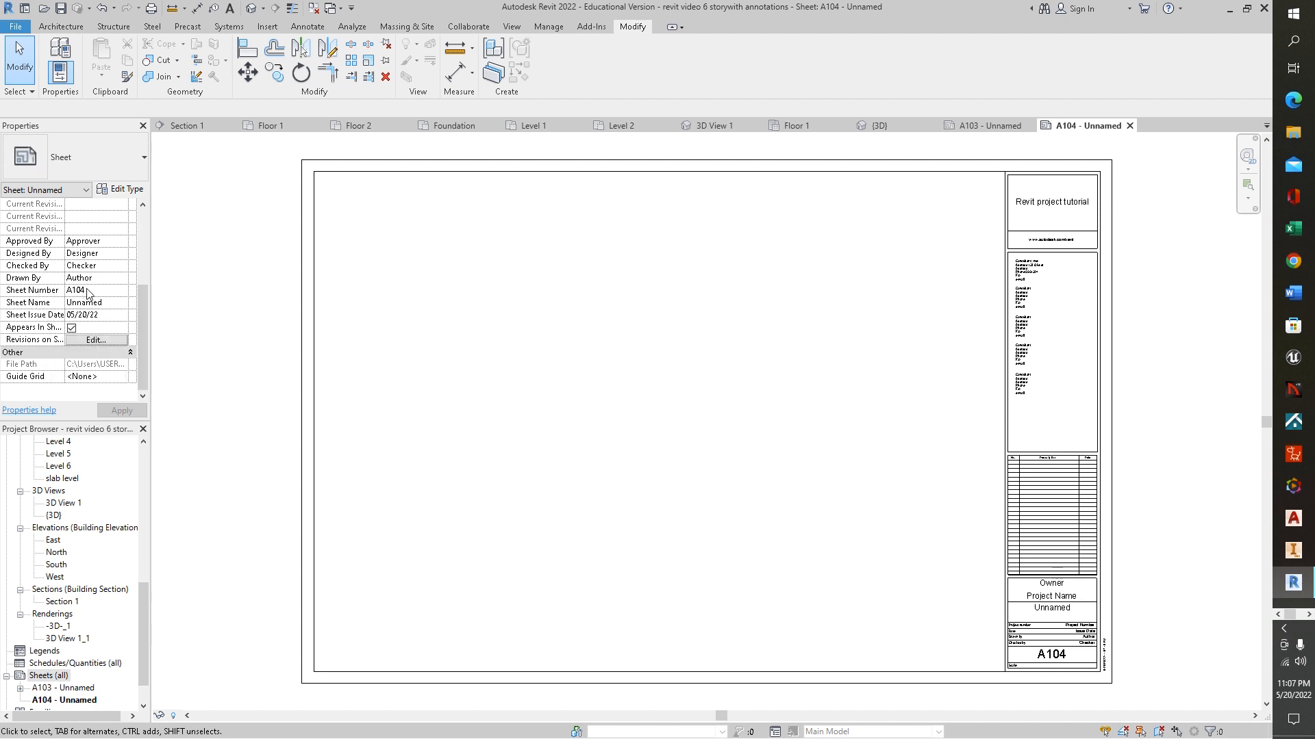
{"action": "left_click_drag", "start_coordinate": [139, 348], "coordinate": [133, 245]}
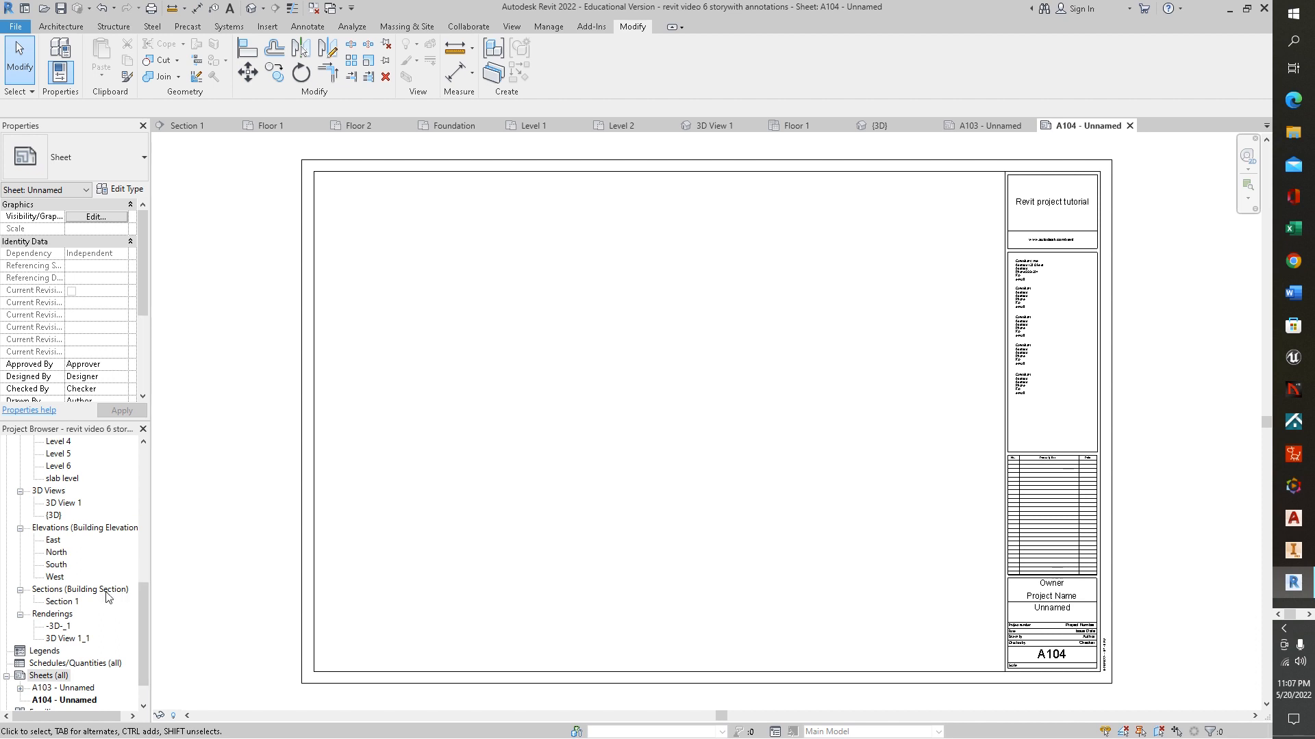
- Place the East elevation on sheet A104, centred over the drawing area
{"action": "left_click_drag", "start_coordinate": [54, 542], "coordinate": [658, 484]}
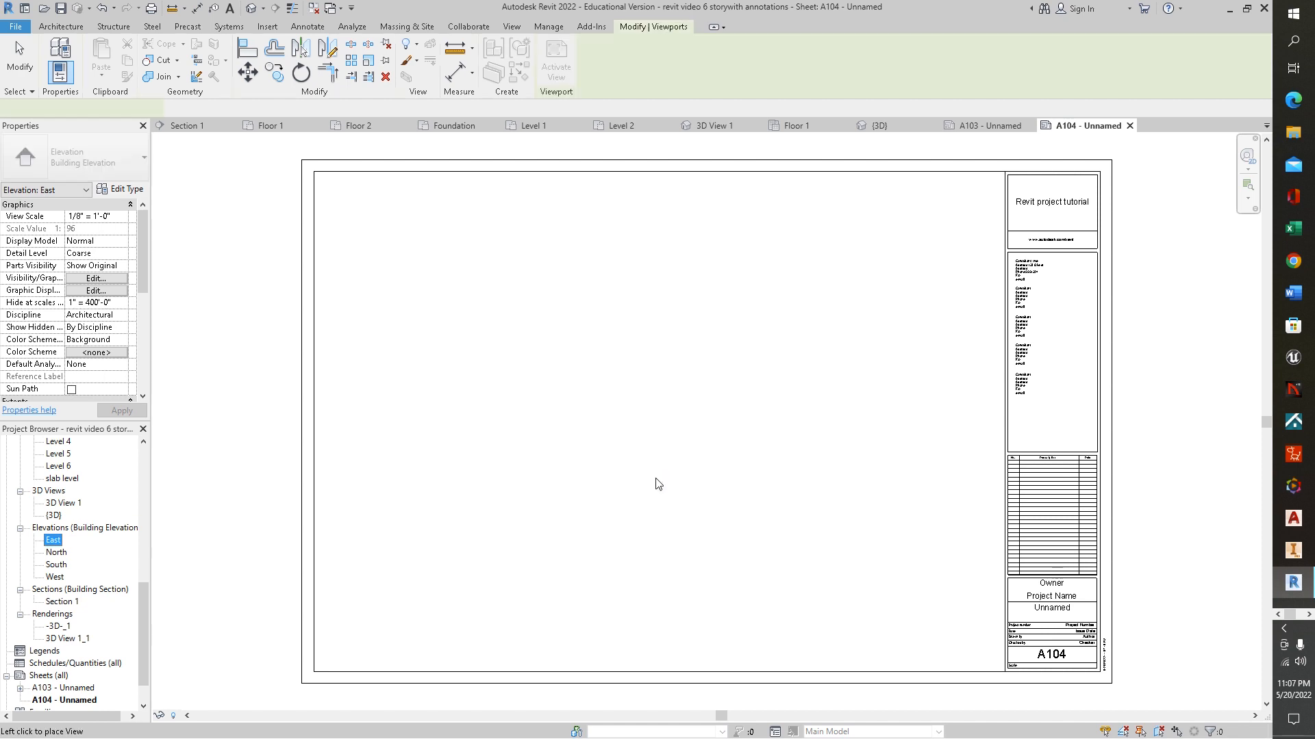
{"action": "left_click", "coordinate": [711, 392]}
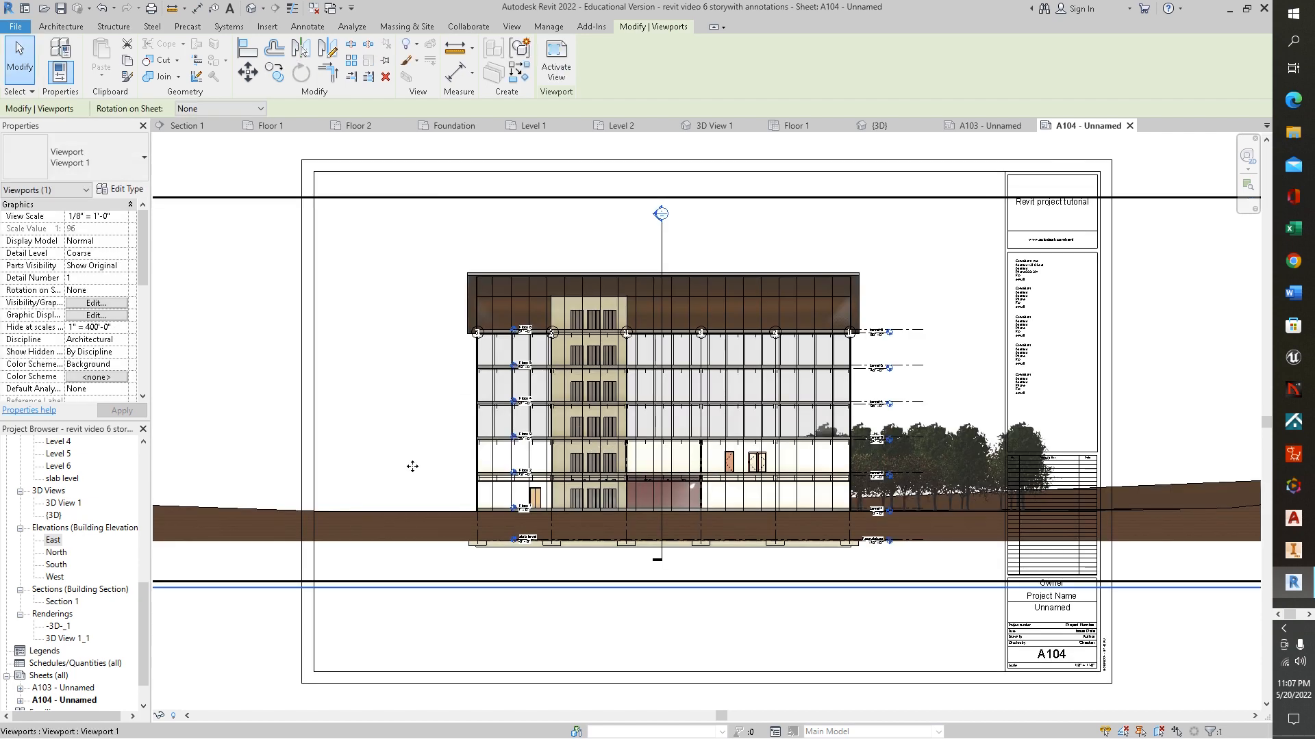
{"action": "scroll", "coordinate": [413, 466], "scroll_direction": "down", "scroll_amount": 3}
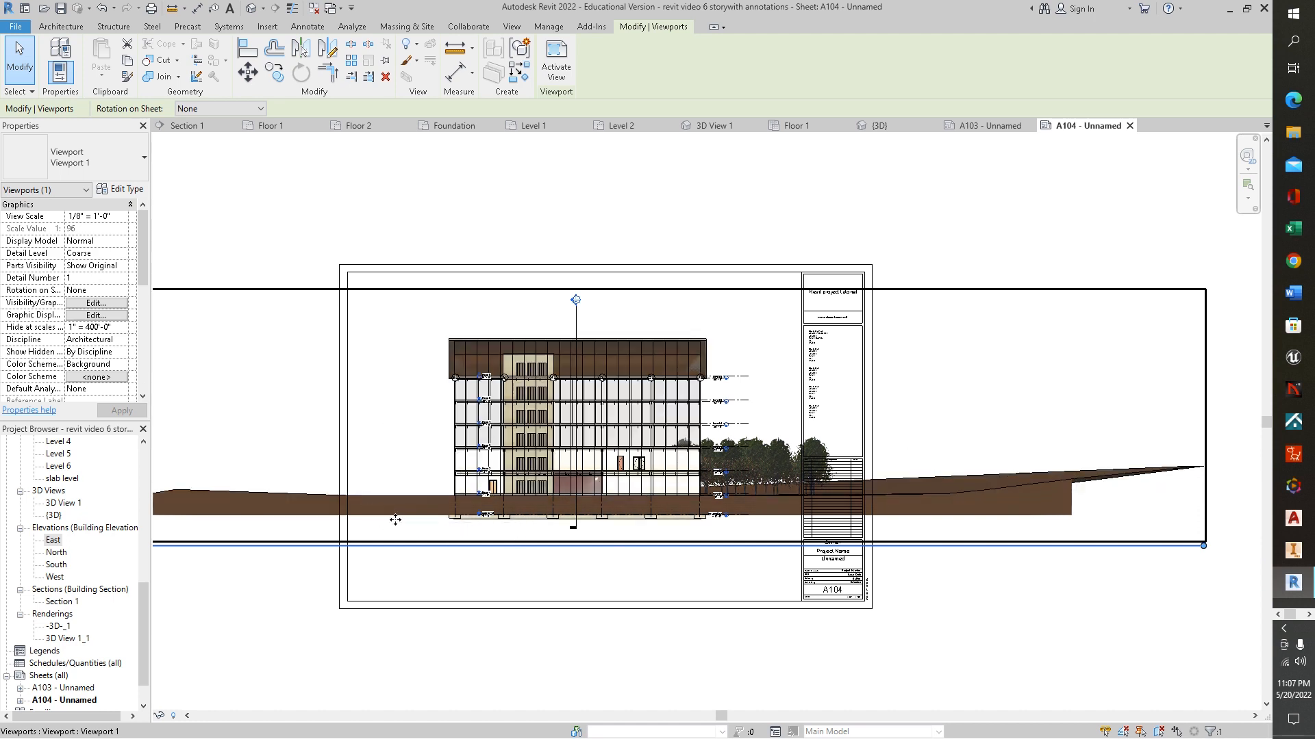
{"action": "right_click", "coordinate": [1206, 375]}
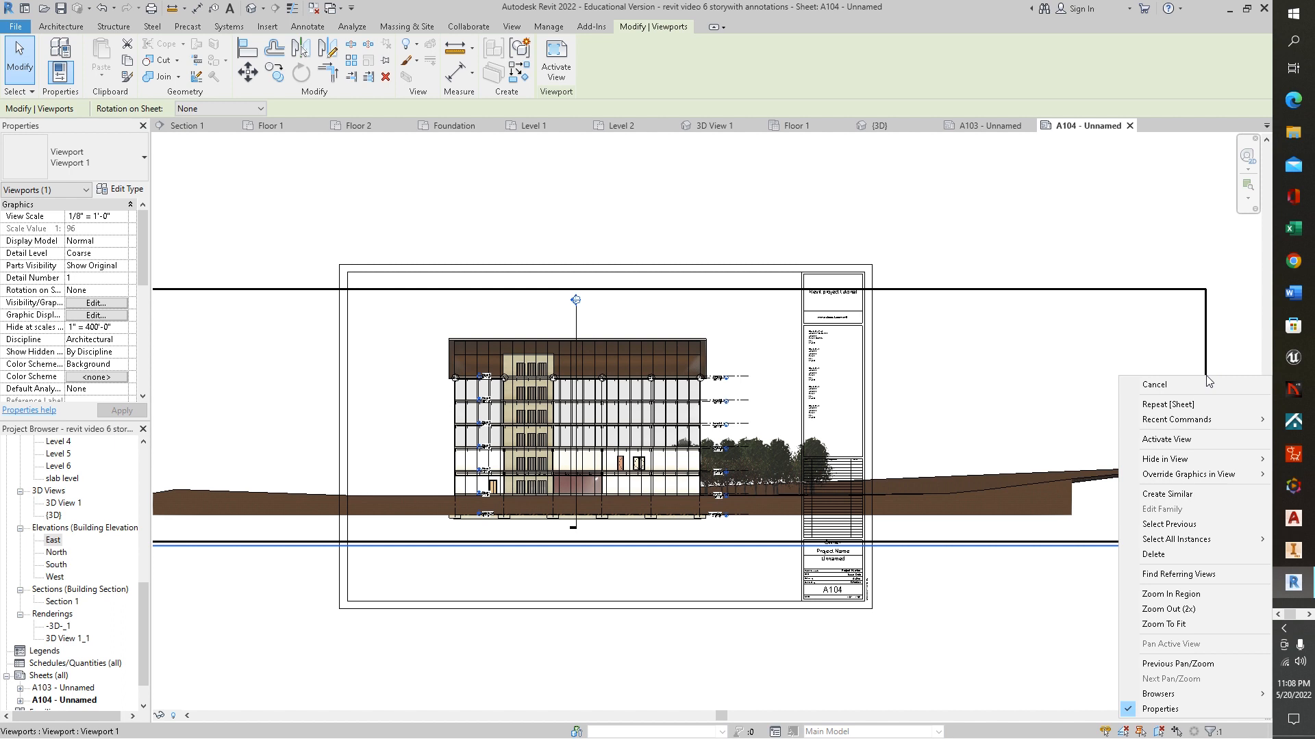
{"action": "left_click", "coordinate": [1197, 339]}
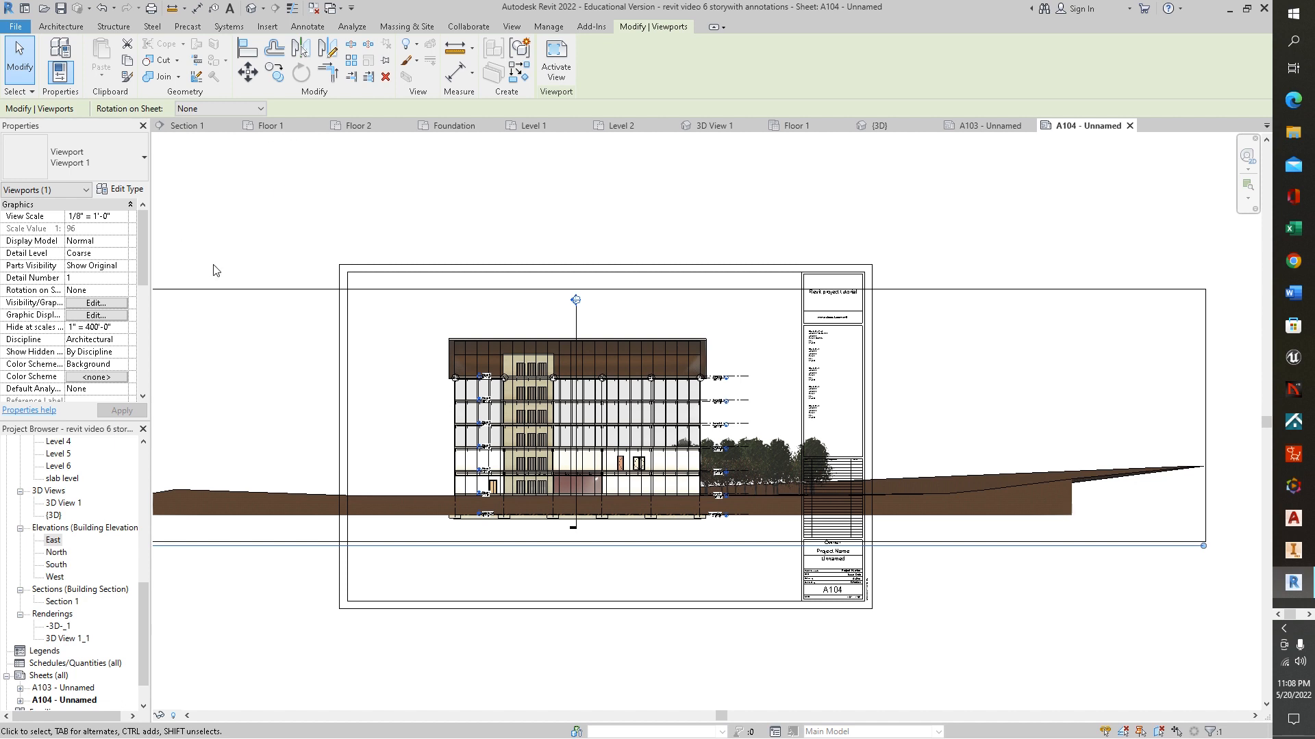
- Open the East elevation view and show its crop region
{"action": "double_click", "coordinate": [53, 540]}
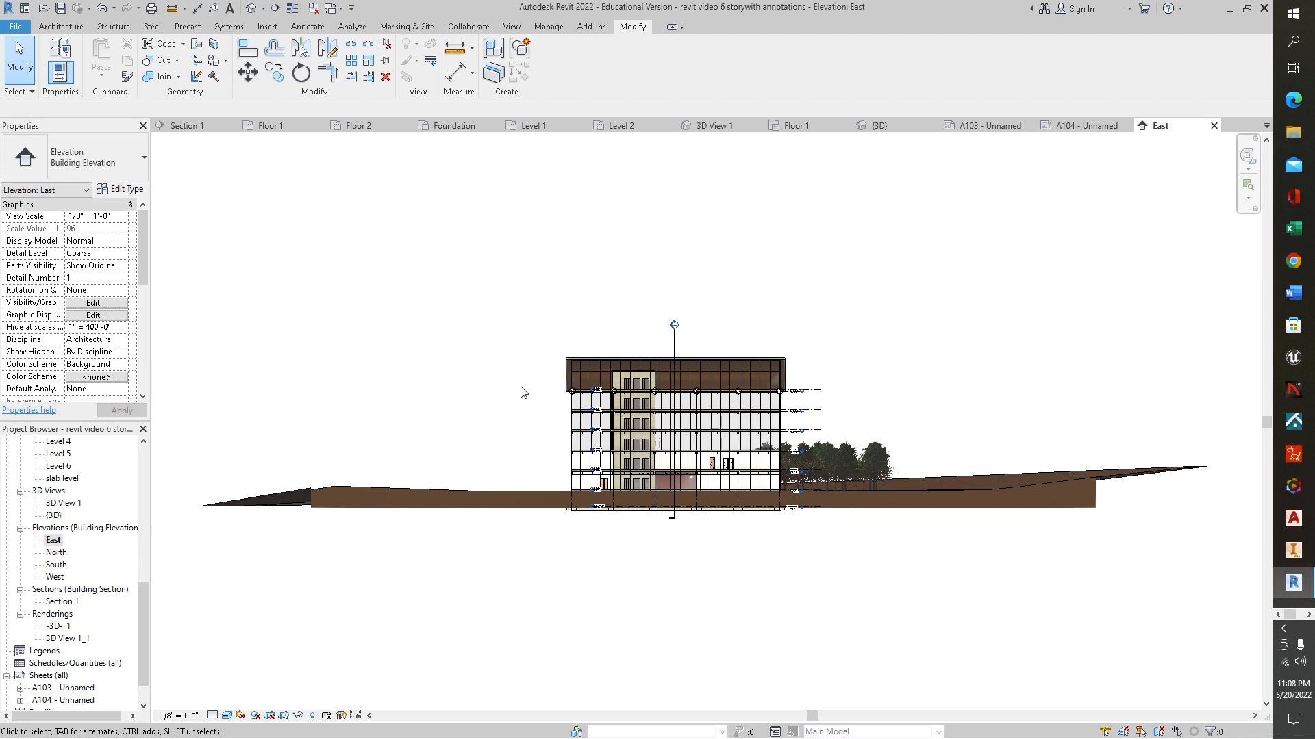
{"action": "right_click", "coordinate": [513, 321]}
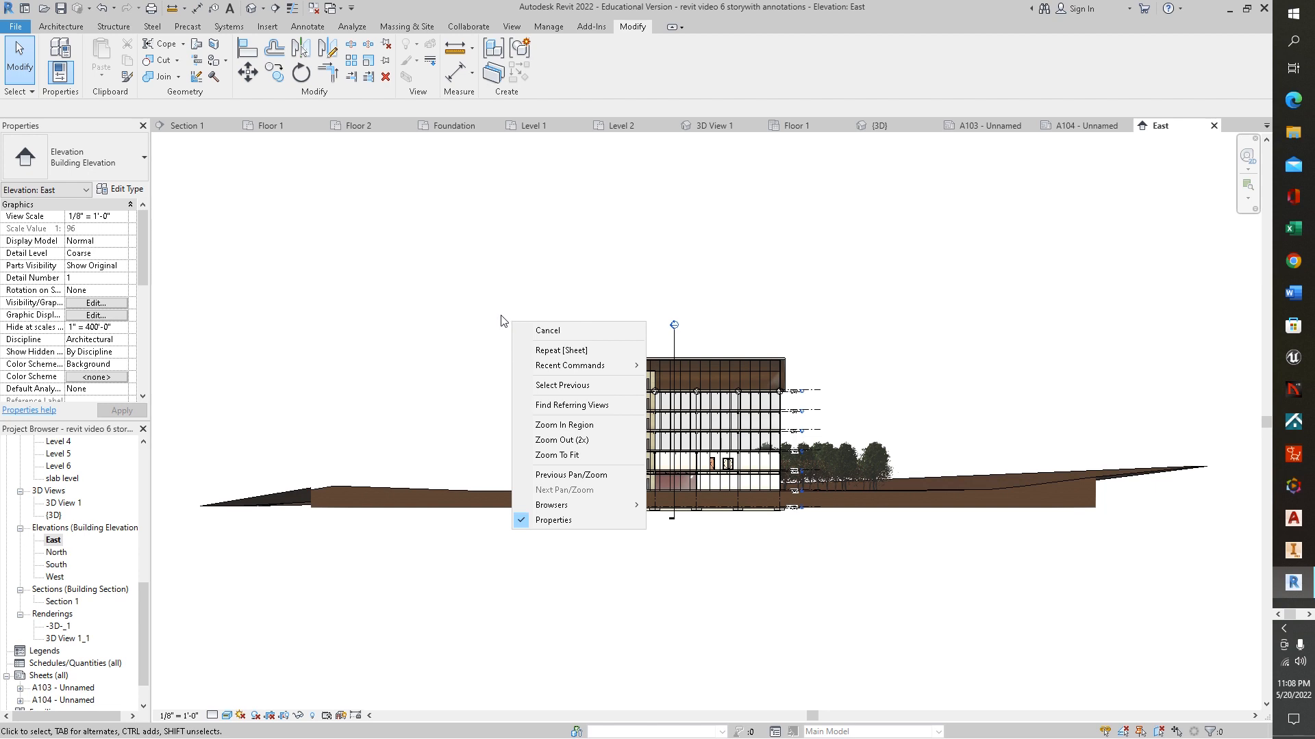
{"action": "left_click", "coordinate": [500, 315]}
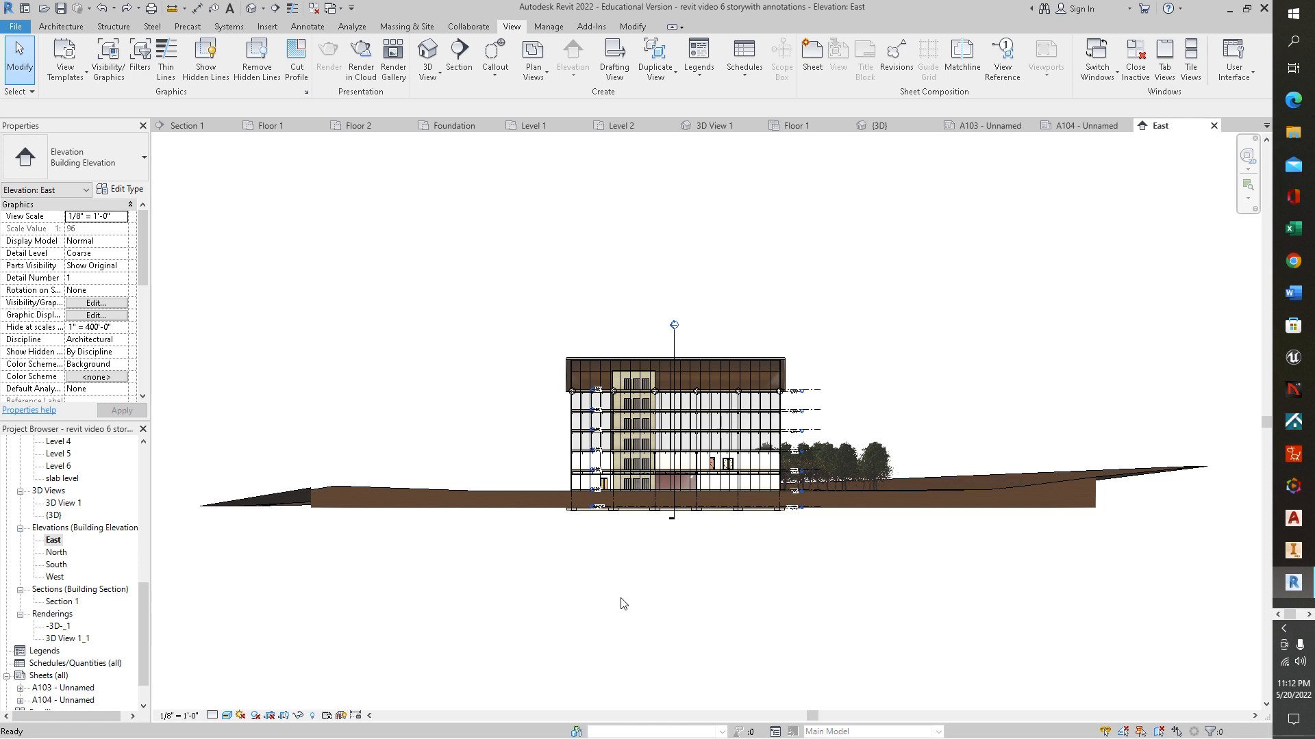
{"action": "left_click", "coordinate": [284, 717]}
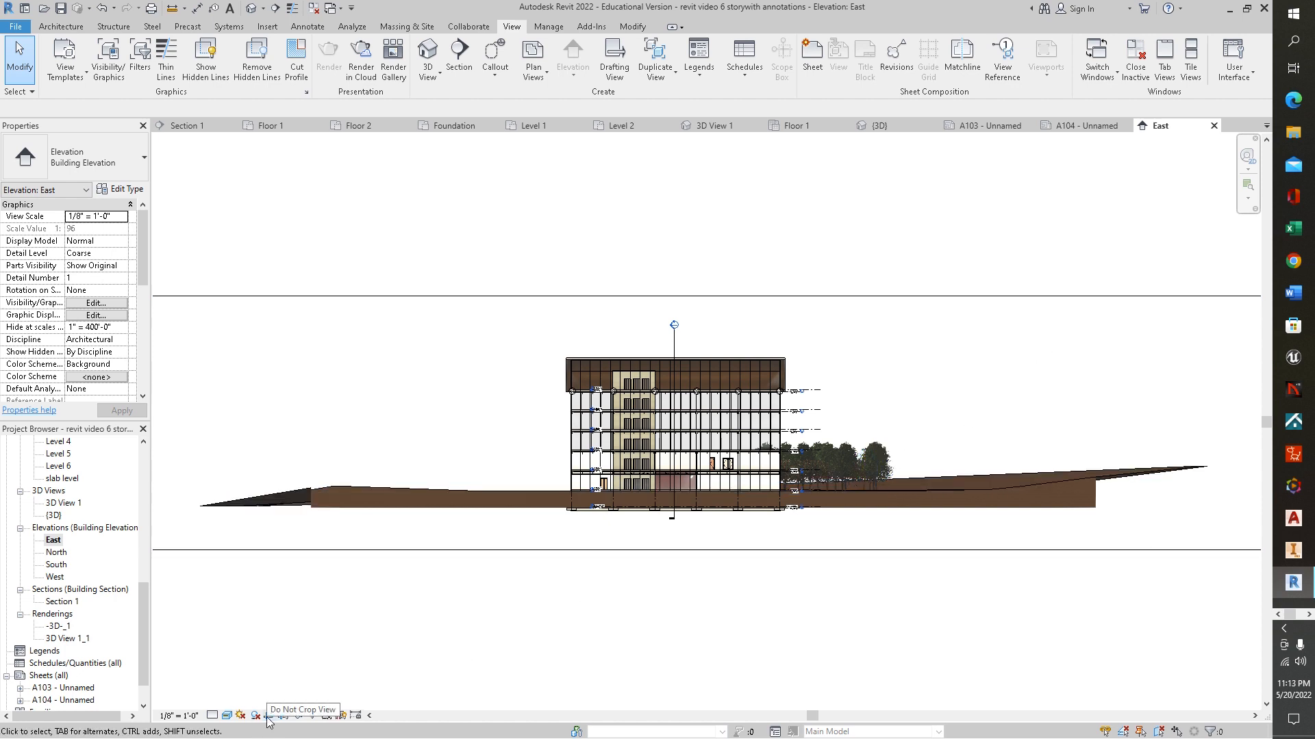
- Narrow the East elevation's crop region from both sides so it closely frames the building with a short strip of terrain
{"action": "left_click", "coordinate": [1203, 297]}
{"action": "middle_click_drag", "start_coordinate": [1164, 381], "coordinate": [904, 357]}
{"action": "left_click_drag", "start_coordinate": [1048, 401], "coordinate": [882, 390]}
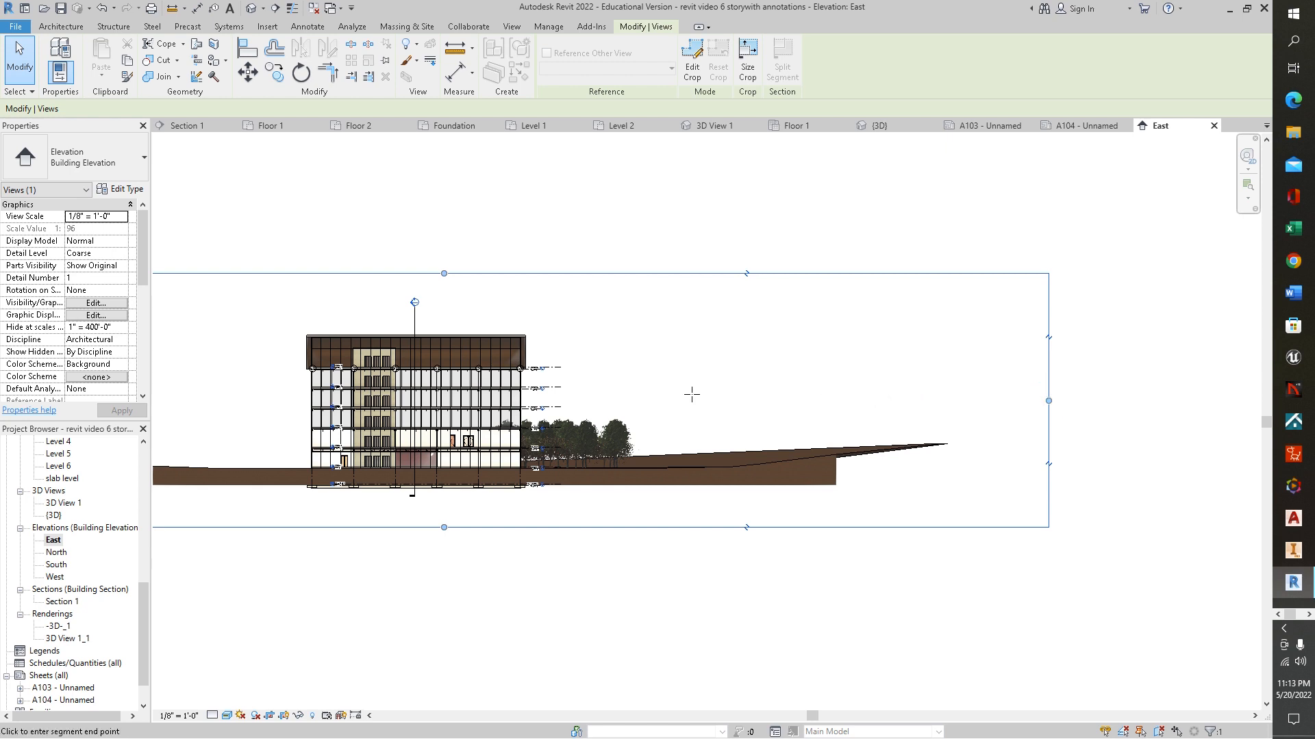
{"action": "left_click_drag", "start_coordinate": [1043, 402], "coordinate": [731, 404]}
{"action": "left_click", "coordinate": [731, 406]}
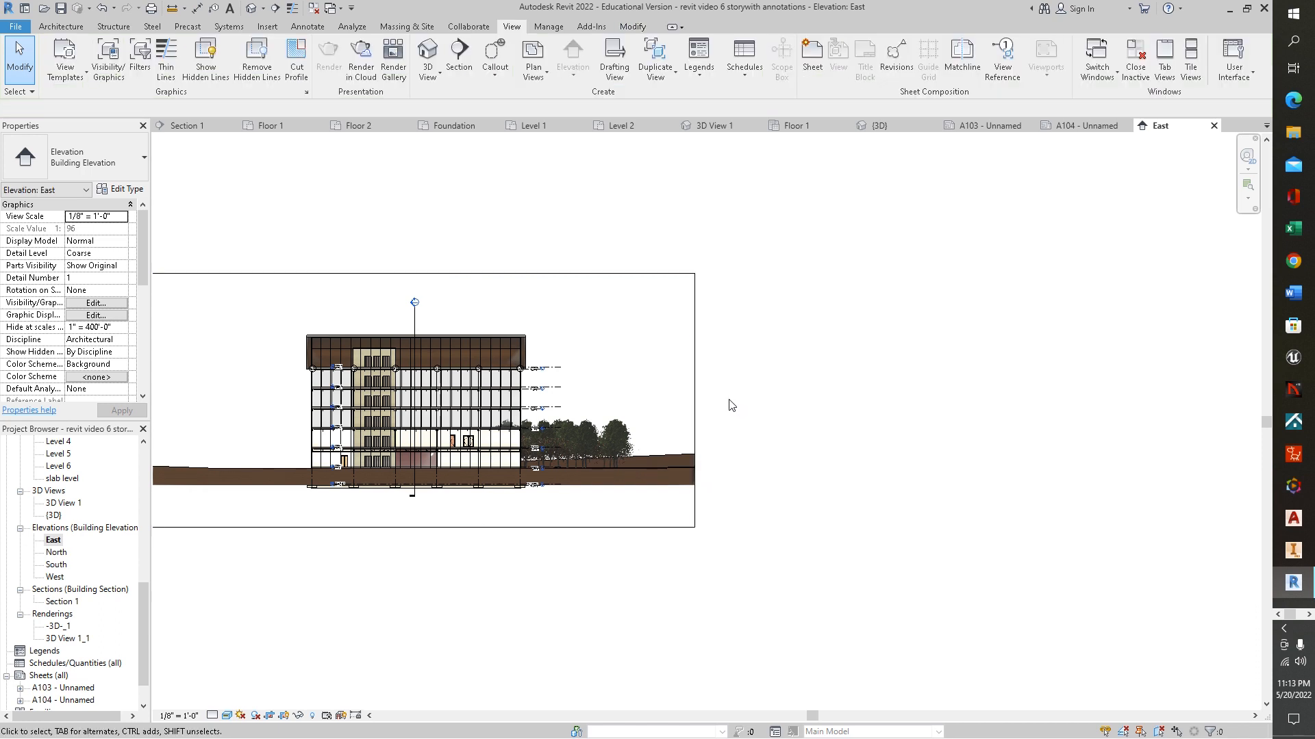
{"action": "left_click", "coordinate": [694, 405]}
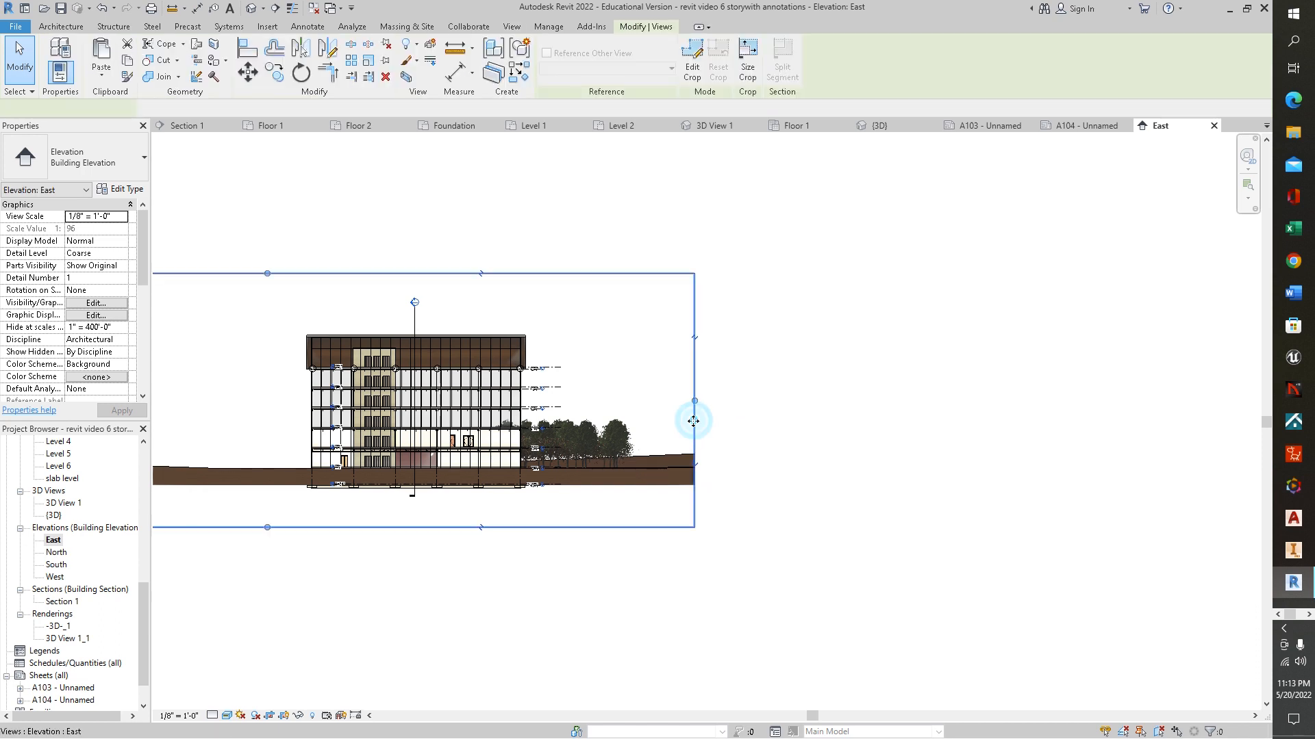
{"action": "left_click", "coordinate": [695, 401]}
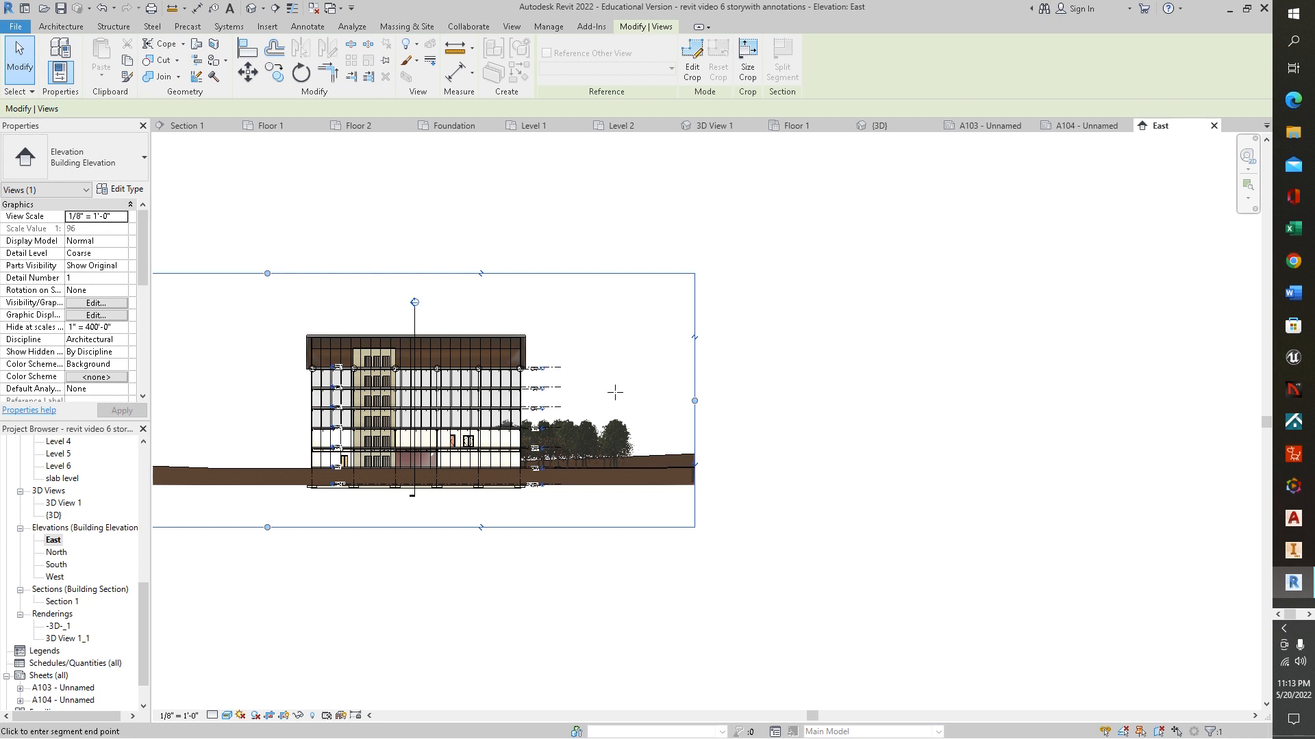
{"action": "left_click_drag", "start_coordinate": [614, 395], "coordinate": [614, 399]}
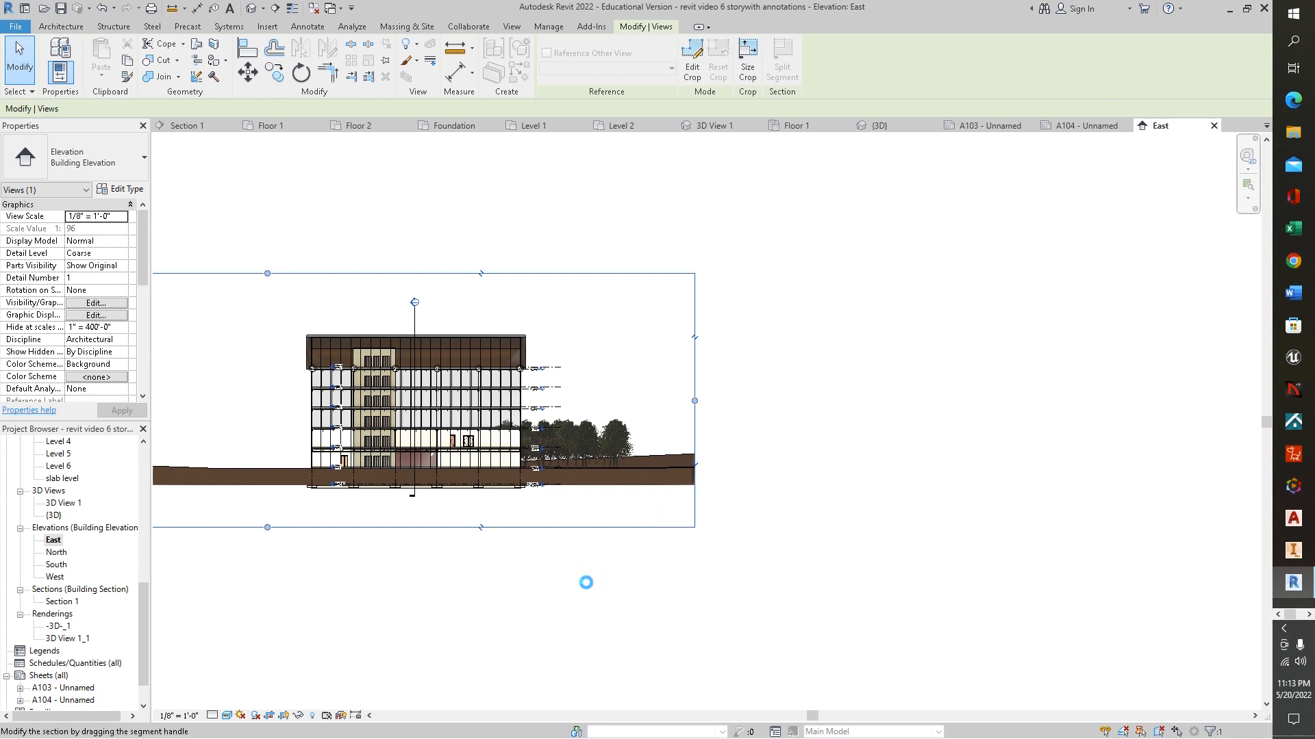
{"action": "middle_click_drag", "start_coordinate": [369, 584], "coordinate": [772, 601]}
{"action": "left_click_drag", "start_coordinate": [239, 415], "coordinate": [460, 416]}
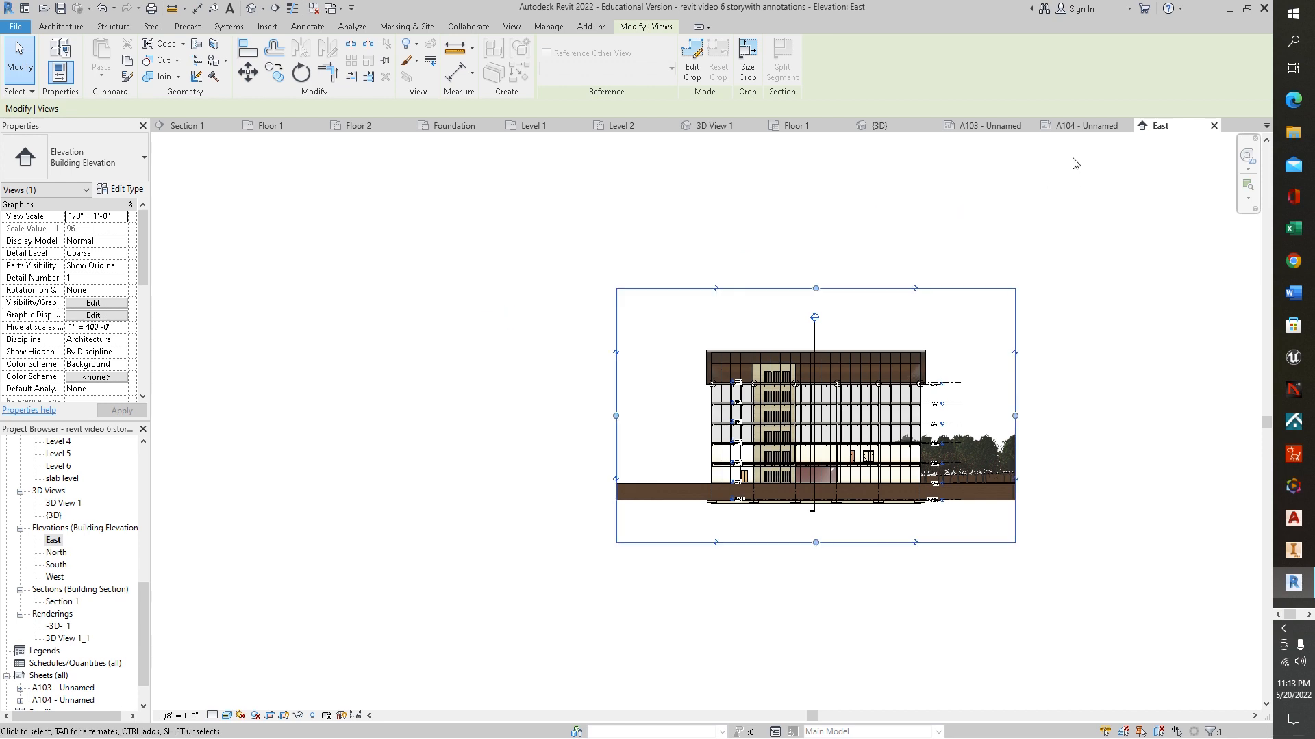
- Return to sheet A104 and give the East elevation a custom view scale of 1:200
{"action": "left_click", "coordinate": [1091, 128]}
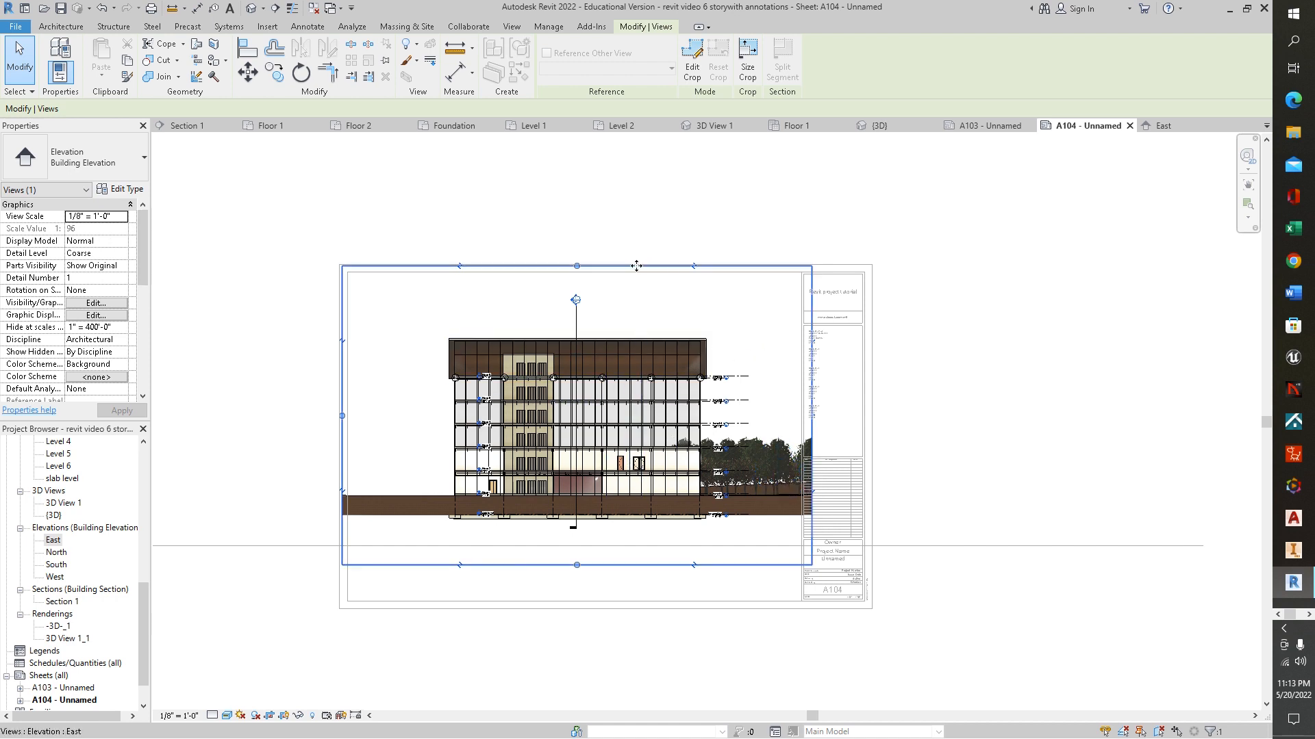
{"action": "key", "text": "Escape"}
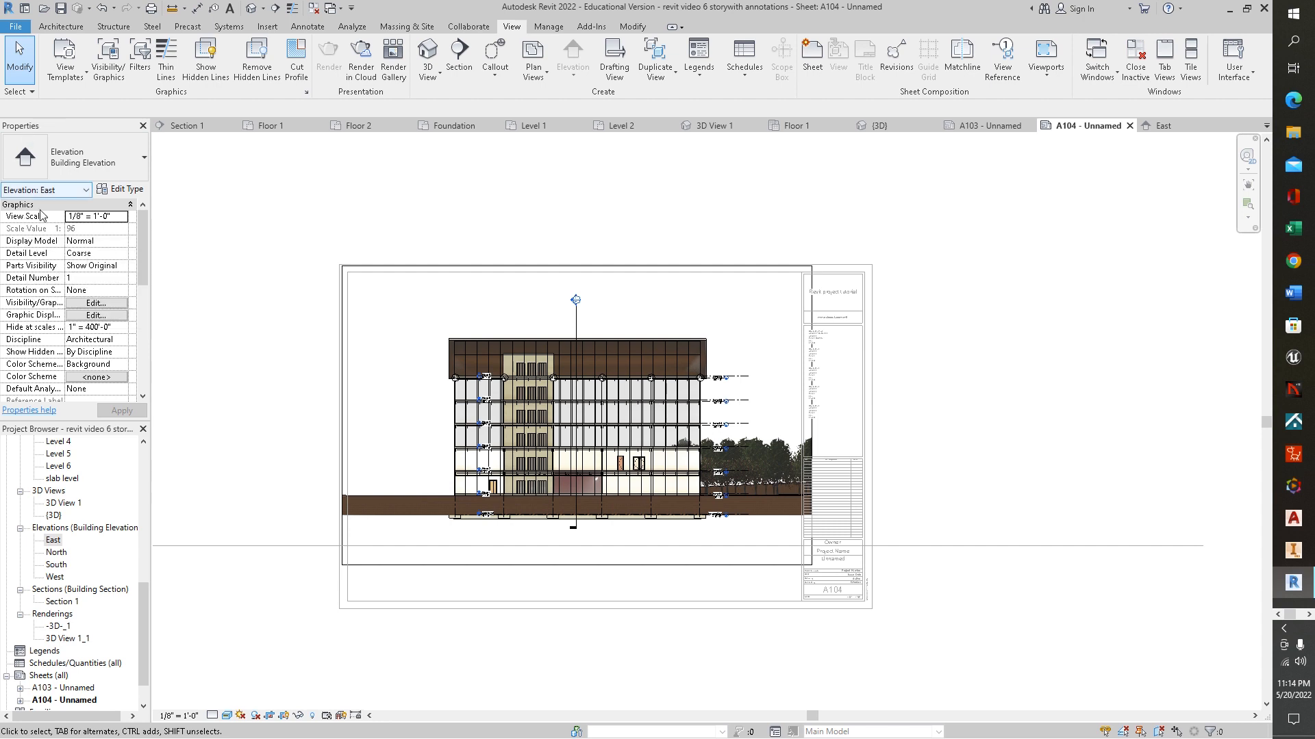
{"action": "left_click", "coordinate": [120, 217]}
{"action": "left_click", "coordinate": [122, 217]}
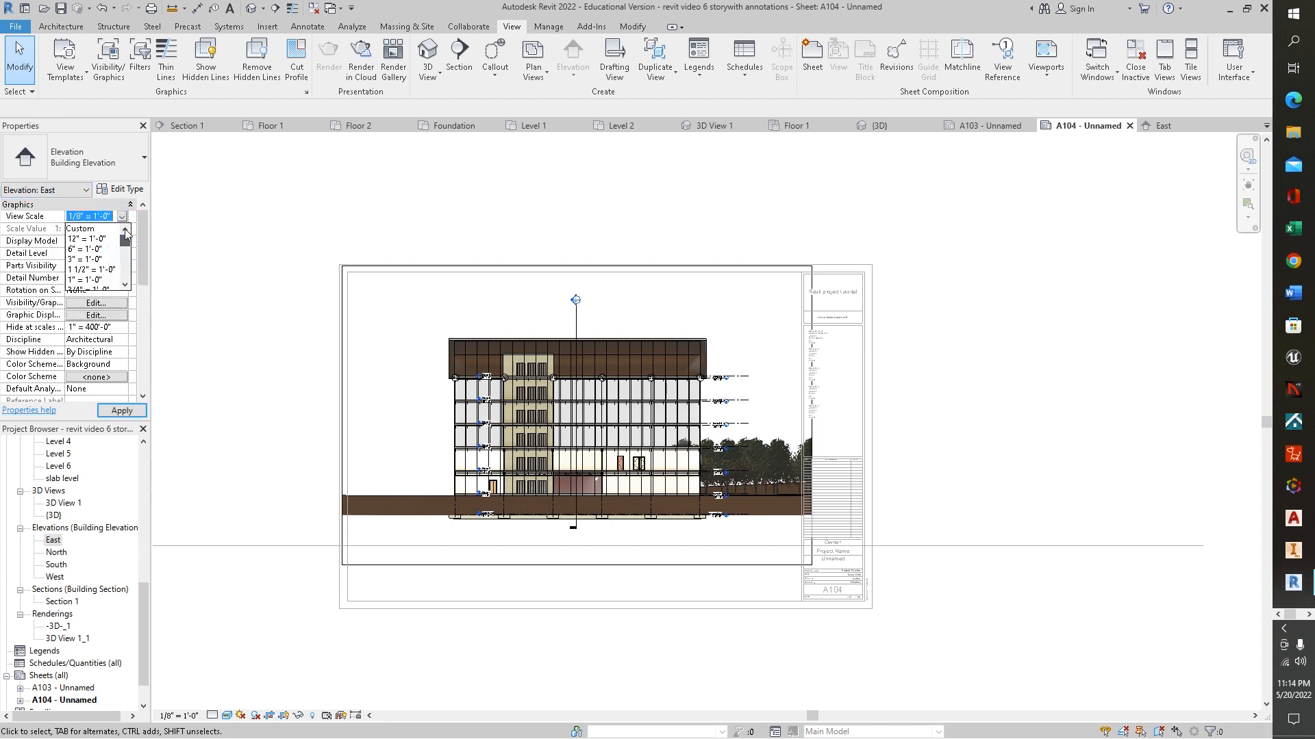
{"action": "left_click", "coordinate": [82, 228]}
{"action": "left_click", "coordinate": [84, 228]}
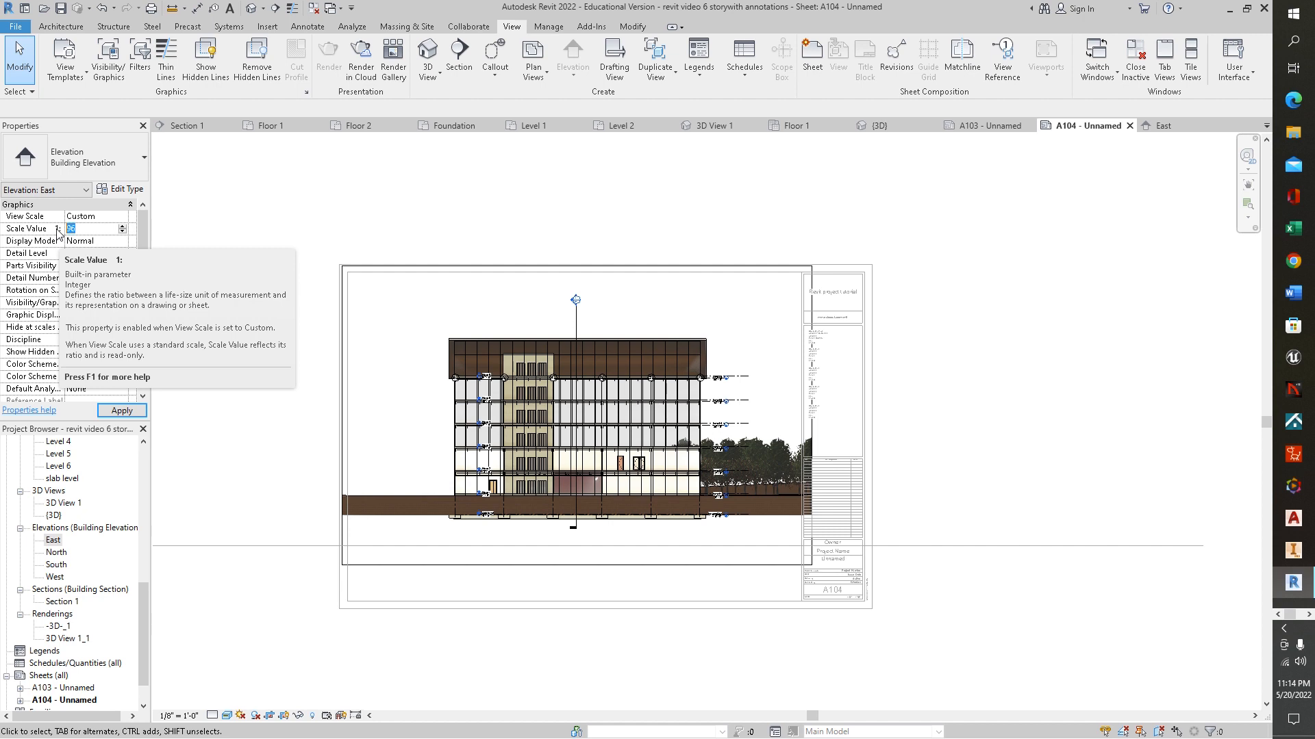
{"action": "type", "text": "200"}
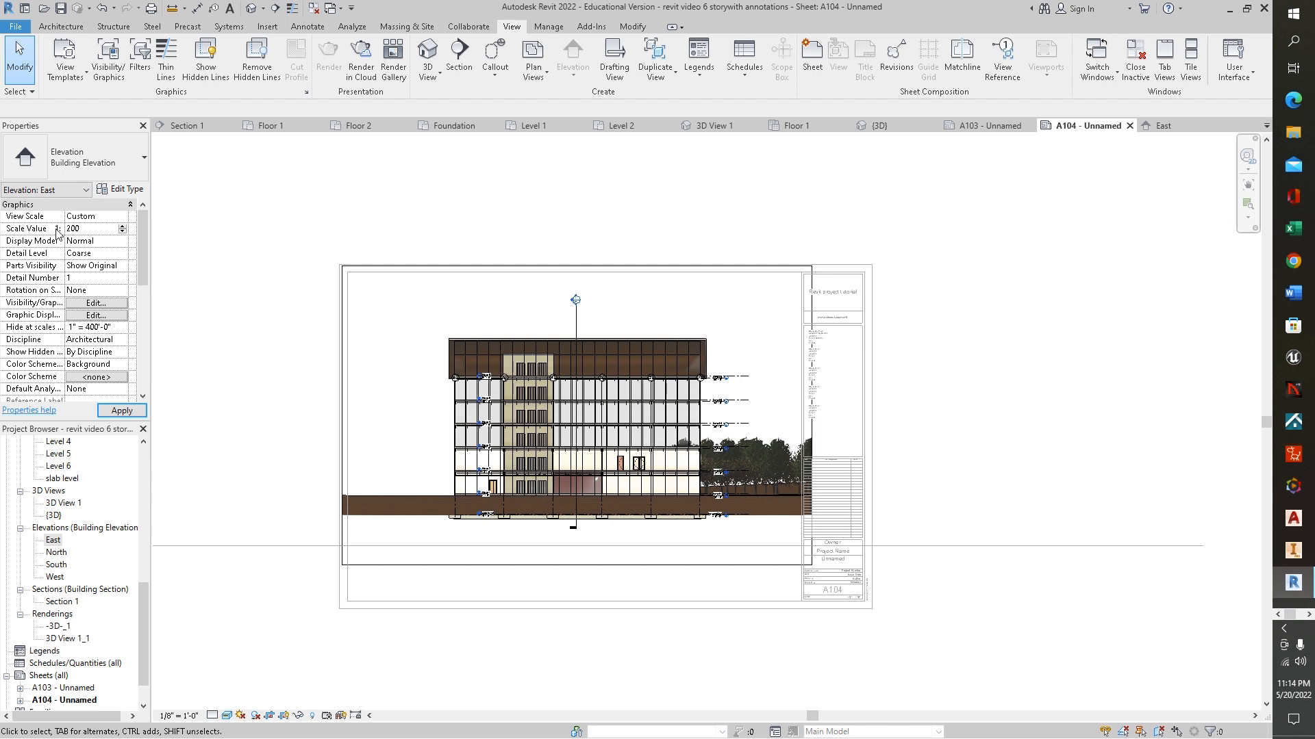
{"action": "left_click", "coordinate": [122, 410]}
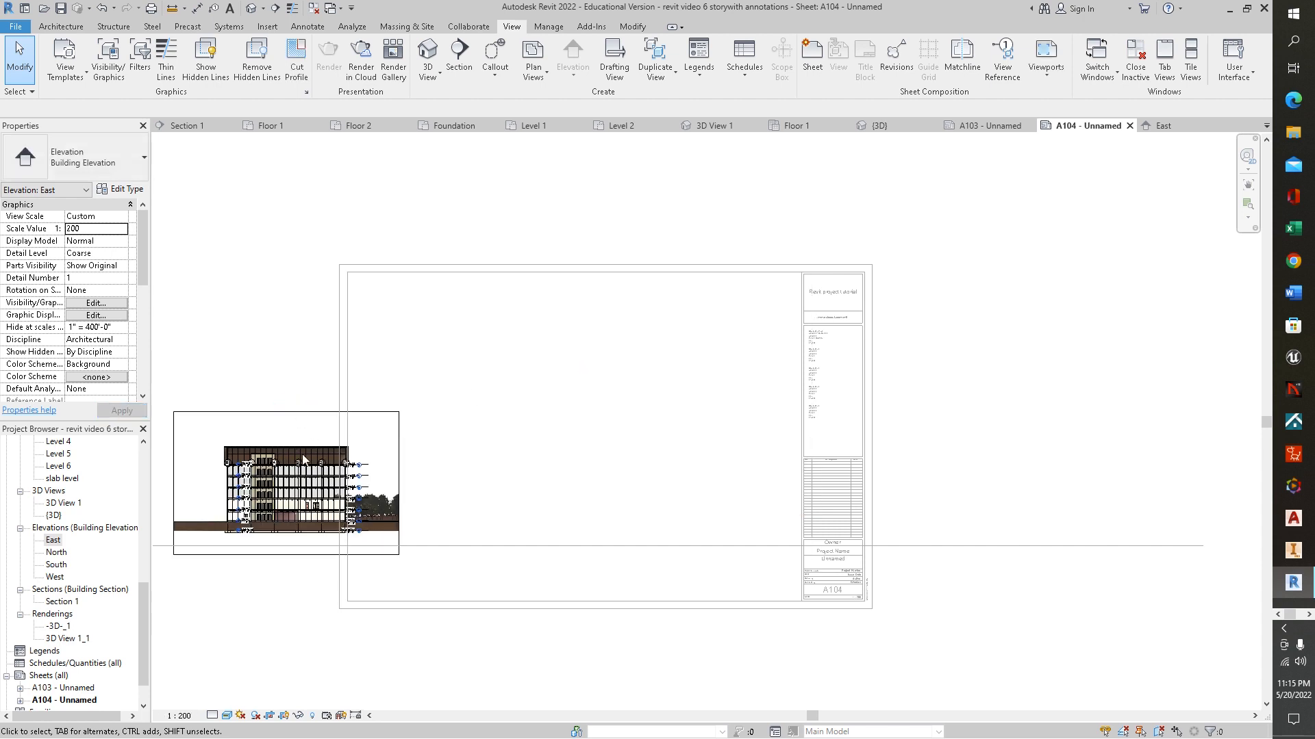
- Try to move the East elevation's crop boundary into the upper-left part of the sheet while the view is active
{"action": "left_click", "coordinate": [315, 412]}
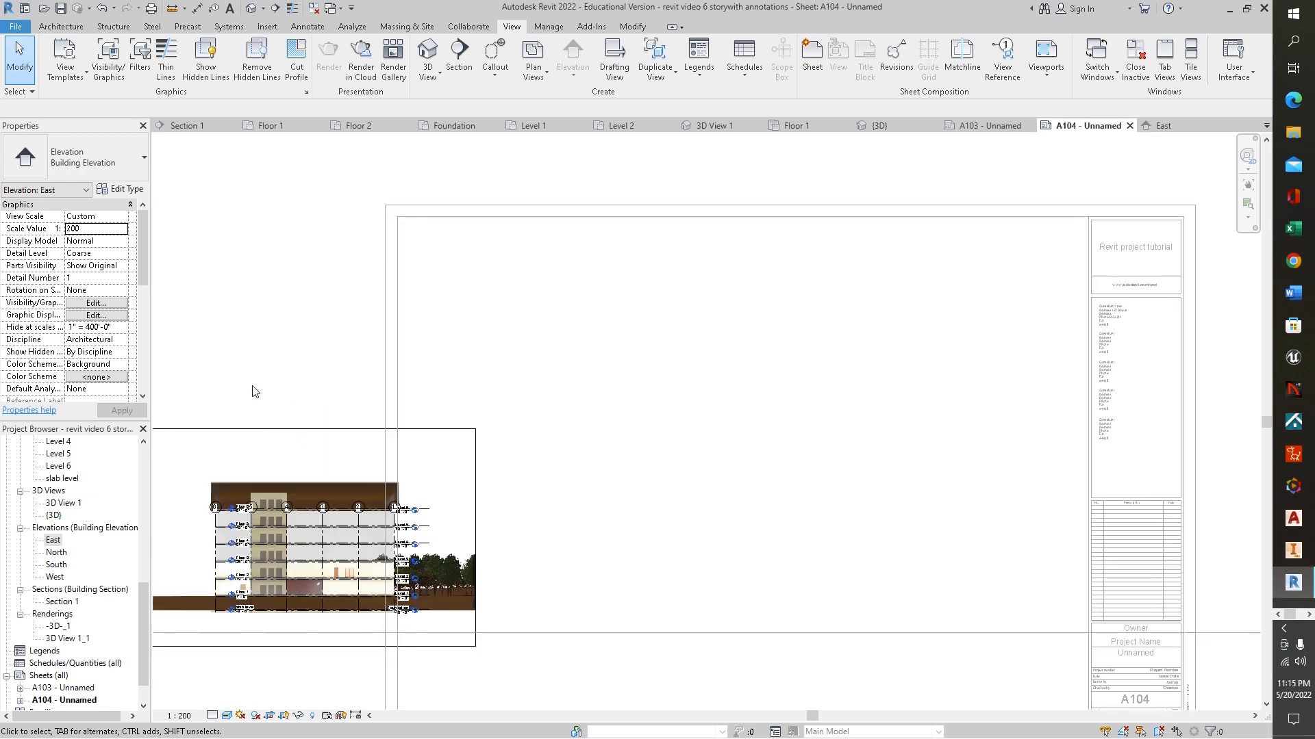
{"action": "scroll", "coordinate": [251, 390], "scroll_direction": "up", "scroll_amount": 1}
{"action": "left_click", "coordinate": [218, 575]}
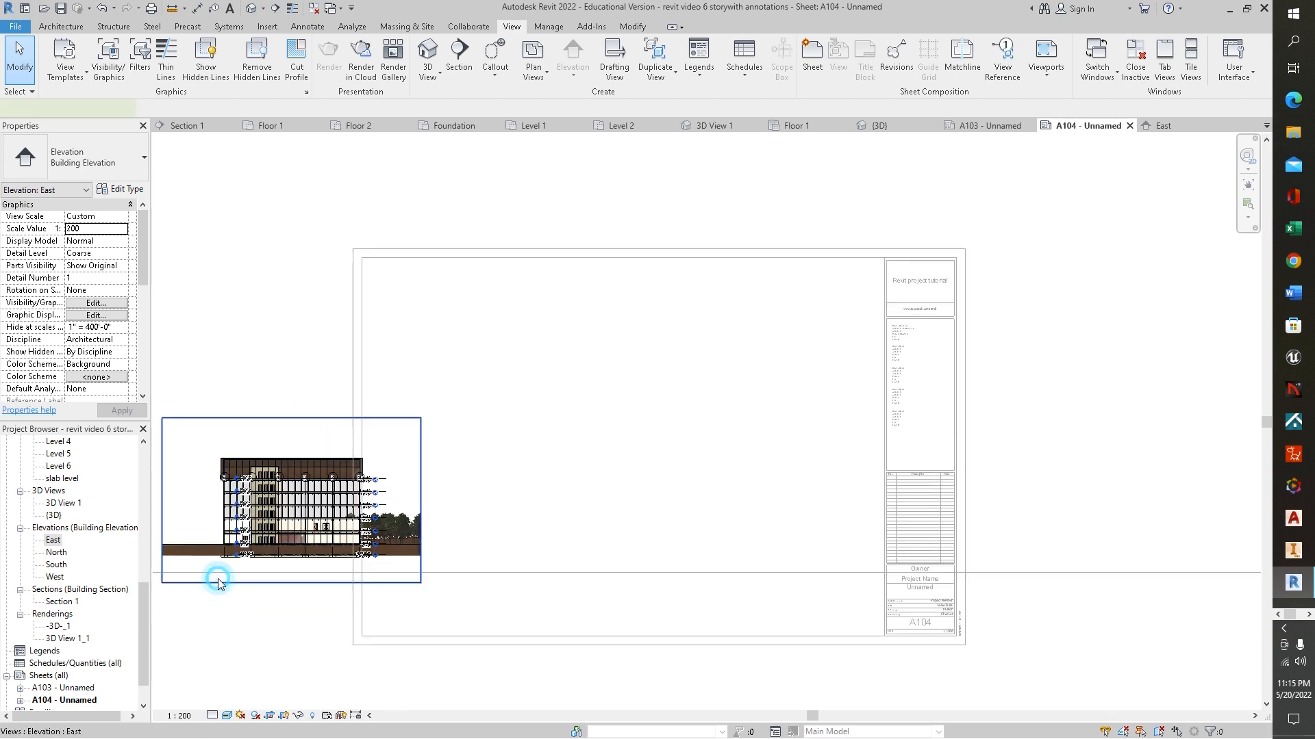
{"action": "left_click_drag", "start_coordinate": [374, 503], "coordinate": [573, 348]}
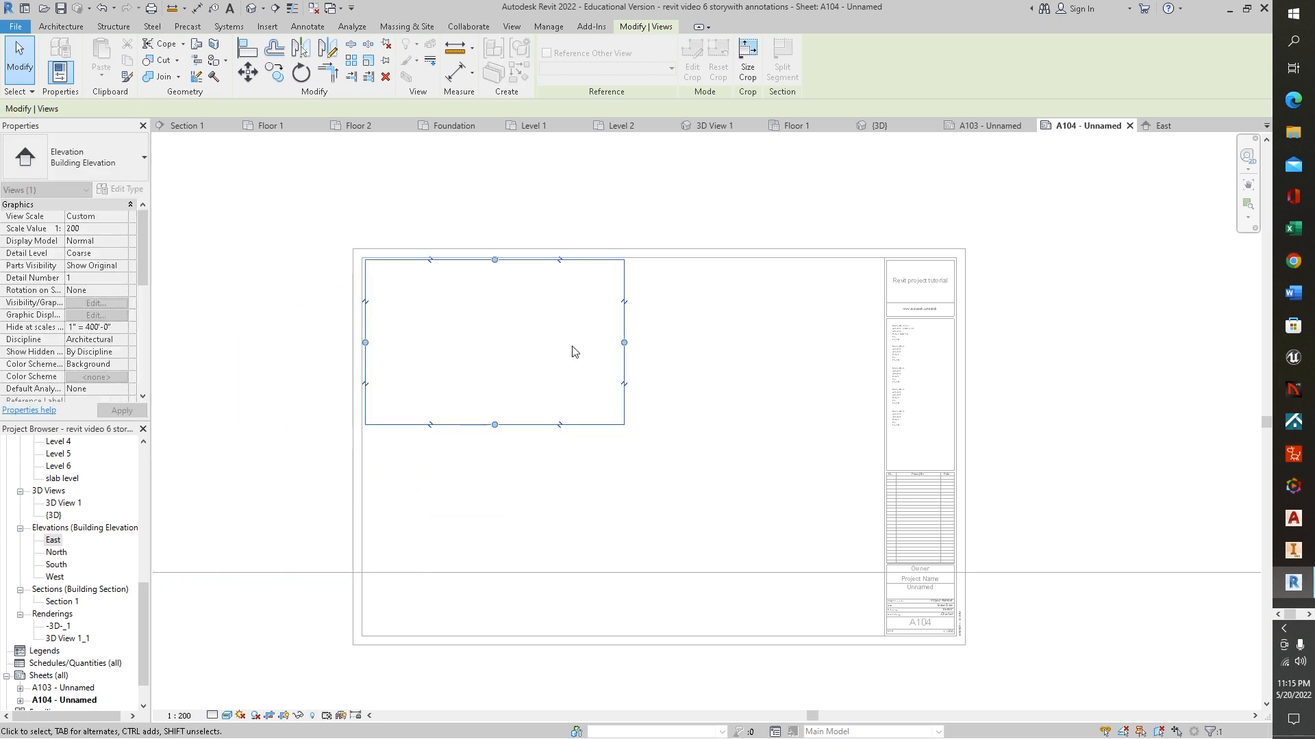
{"action": "left_click", "coordinate": [591, 488]}
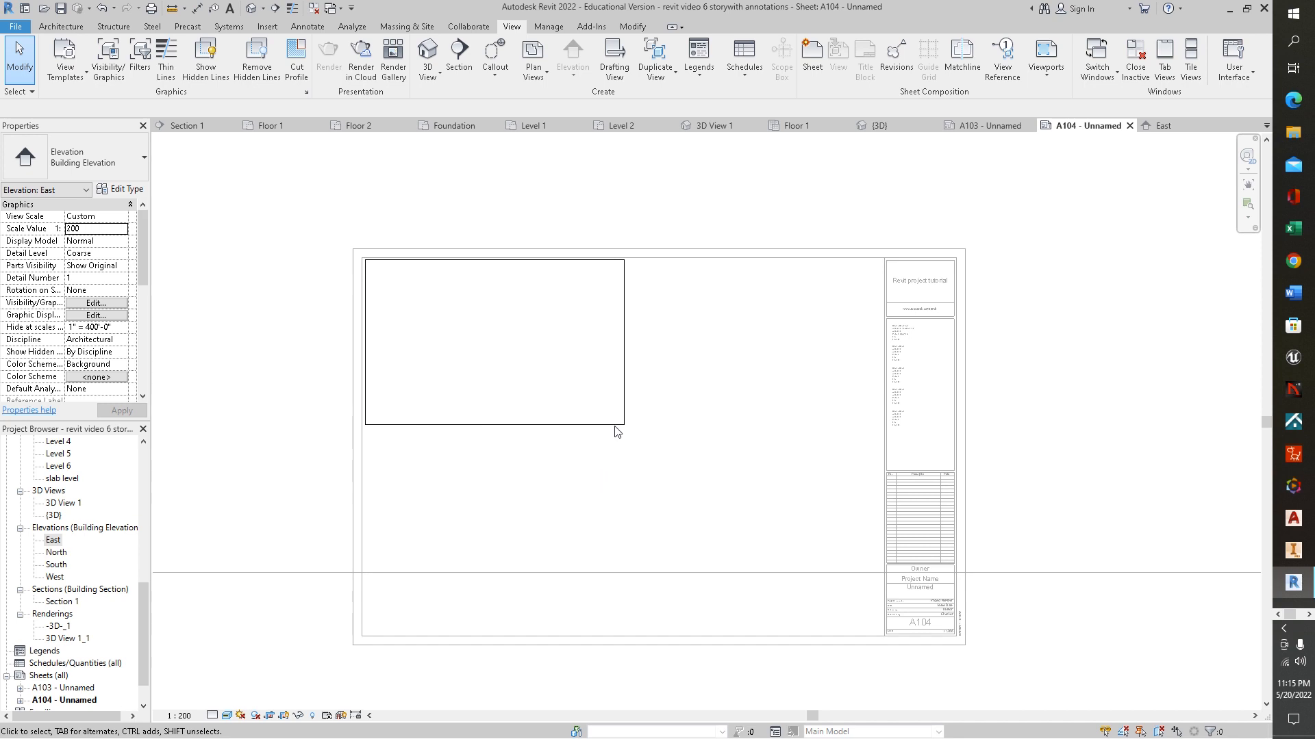
{"action": "mouse_move", "coordinate": [617, 430]}
{"action": "left_mouse_down"}
{"action": "mouse_move", "coordinate": [634, 534]}
{"action": "mouse_move", "coordinate": [613, 443]}
{"action": "left_mouse_up"}
{"action": "left_click", "coordinate": [608, 491]}
{"action": "scroll", "coordinate": [595, 479], "scroll_direction": "down", "scroll_amount": 3}
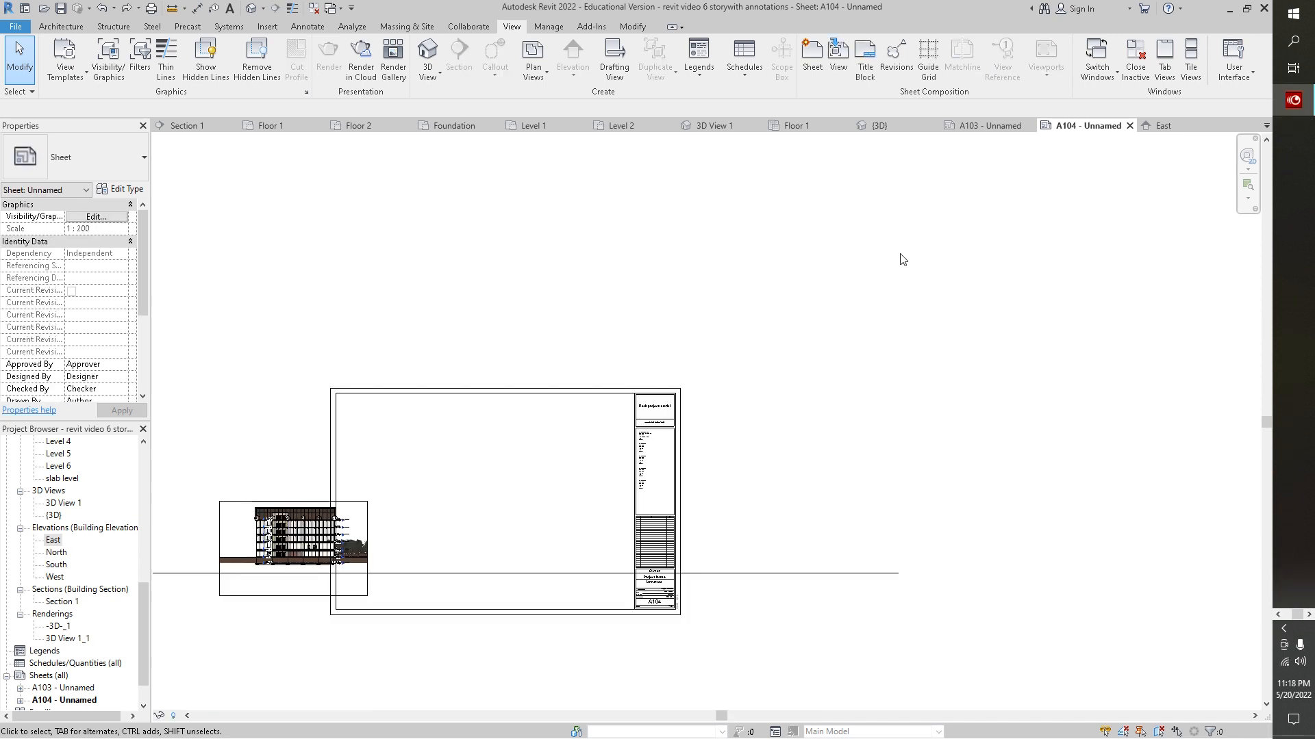
- Move the East elevation viewport into the upper-left corner of the A104 drawing area
{"action": "left_click", "coordinate": [368, 509]}
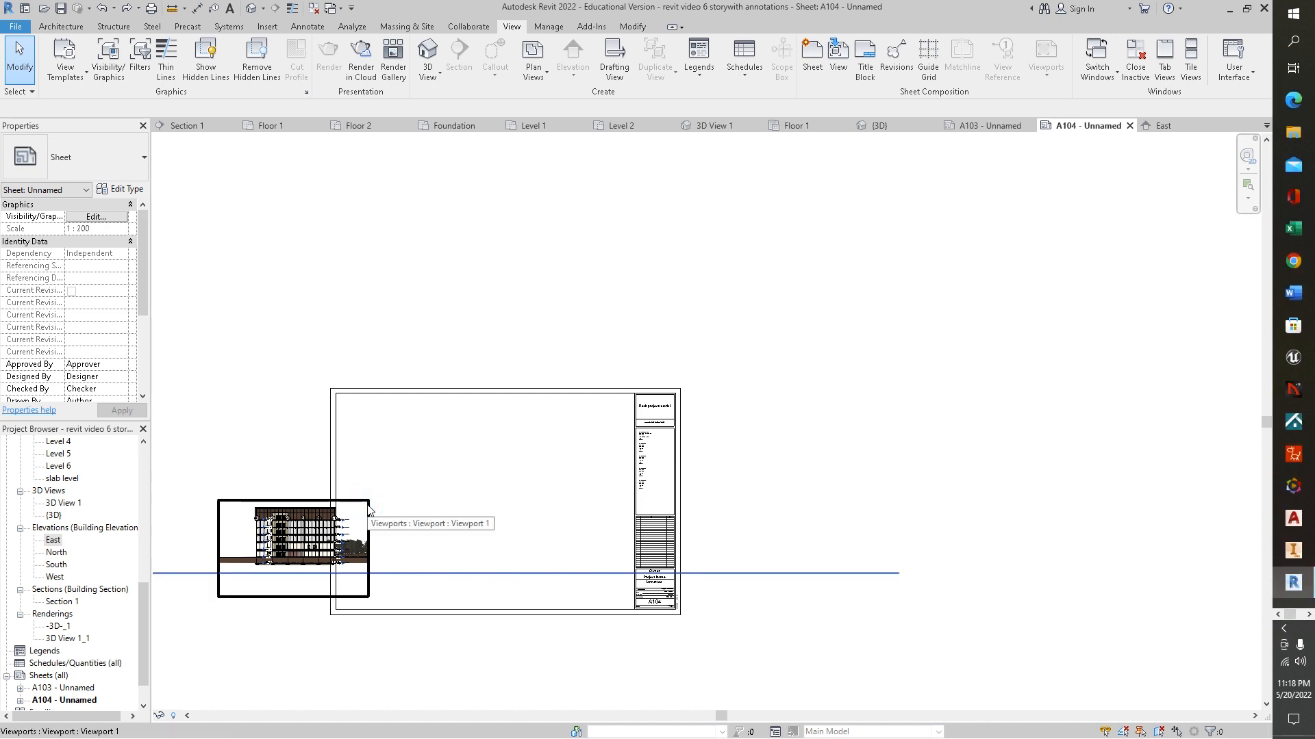
{"action": "left_click_drag", "start_coordinate": [368, 509], "coordinate": [485, 408]}
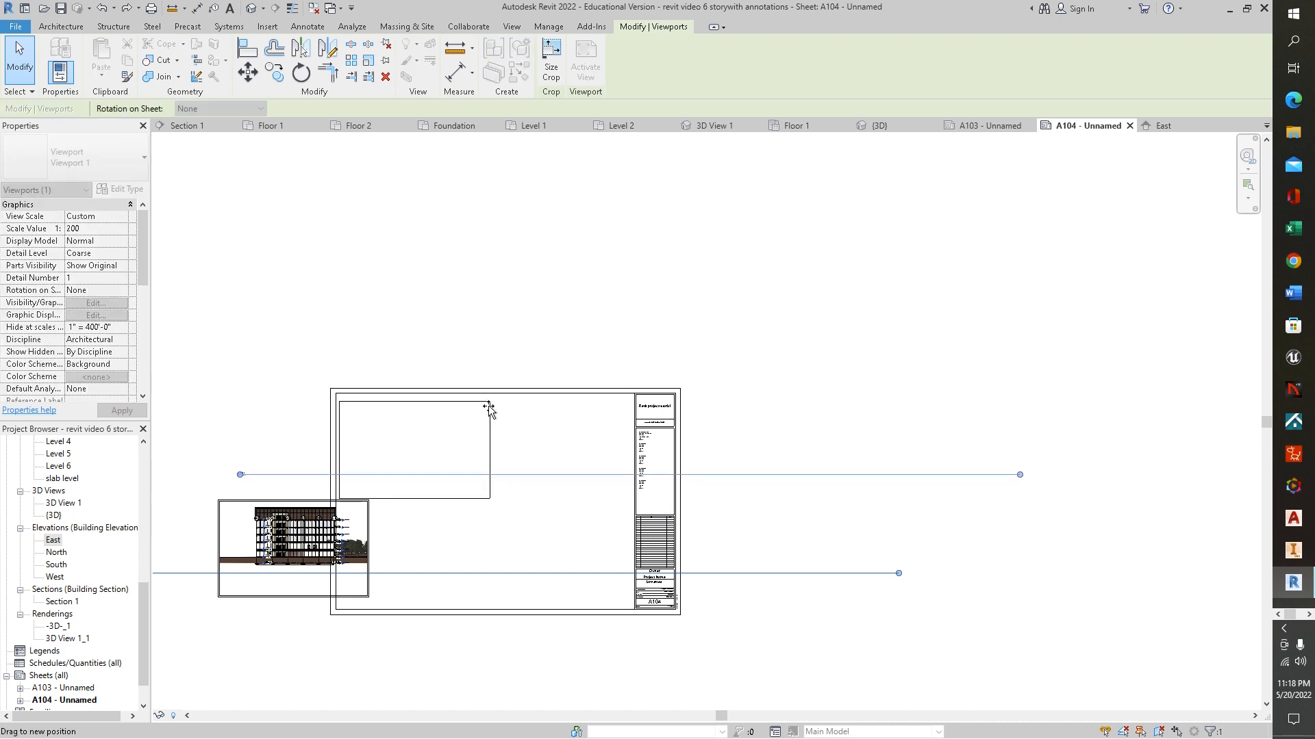
{"action": "left_click", "coordinate": [474, 562]}
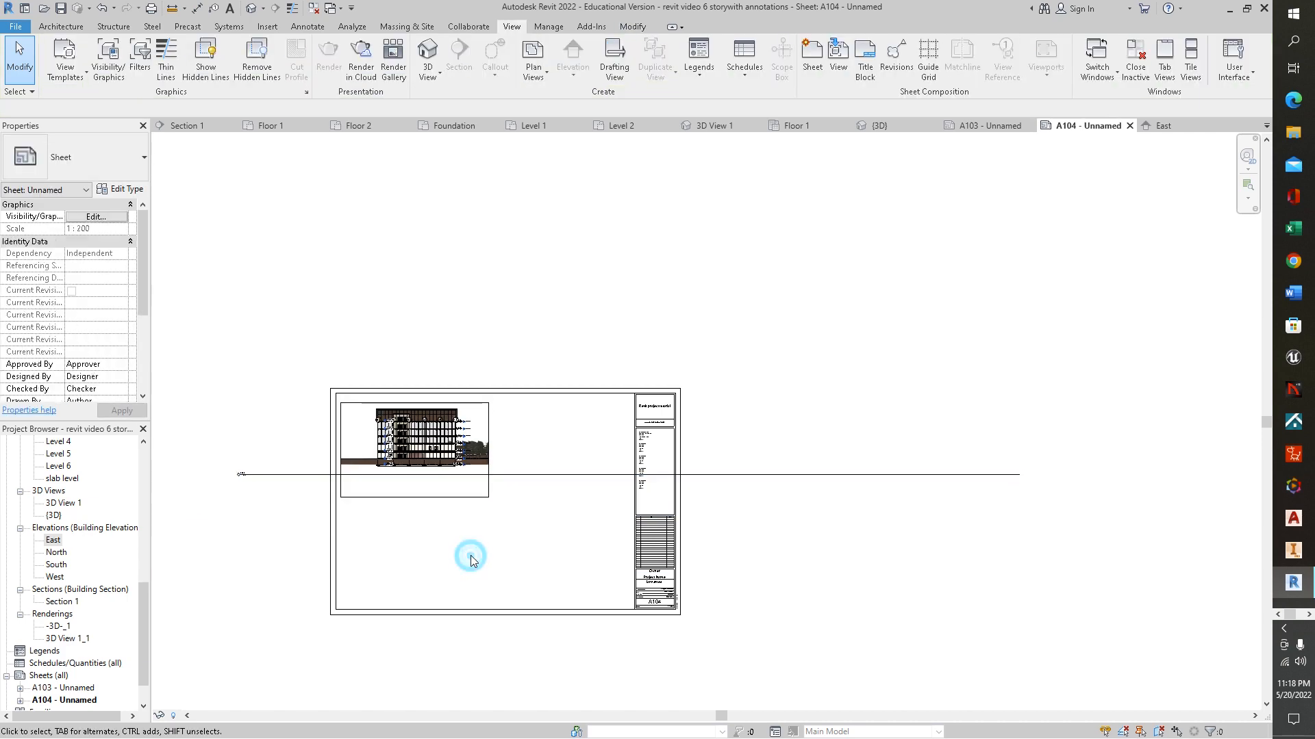
- Open the South elevation view and show its crop region
{"action": "double_click", "coordinate": [56, 565]}
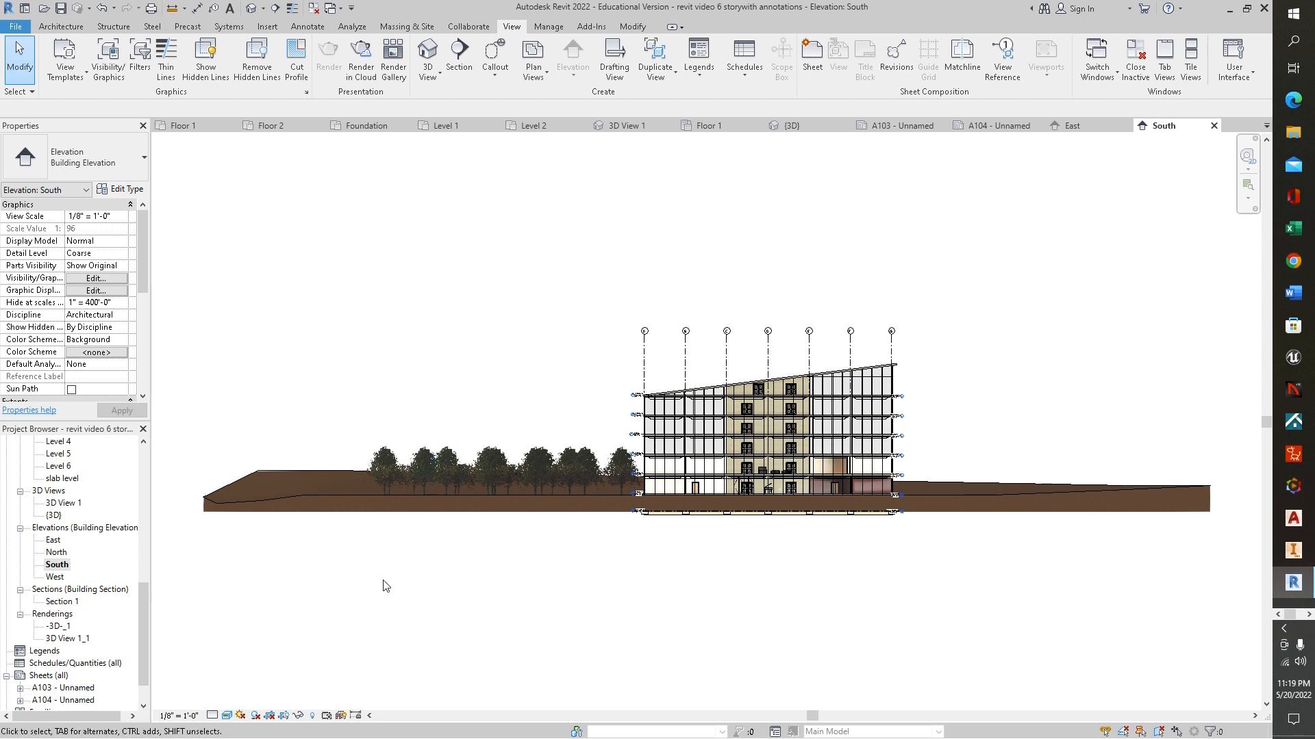
{"action": "left_click", "coordinate": [284, 716]}
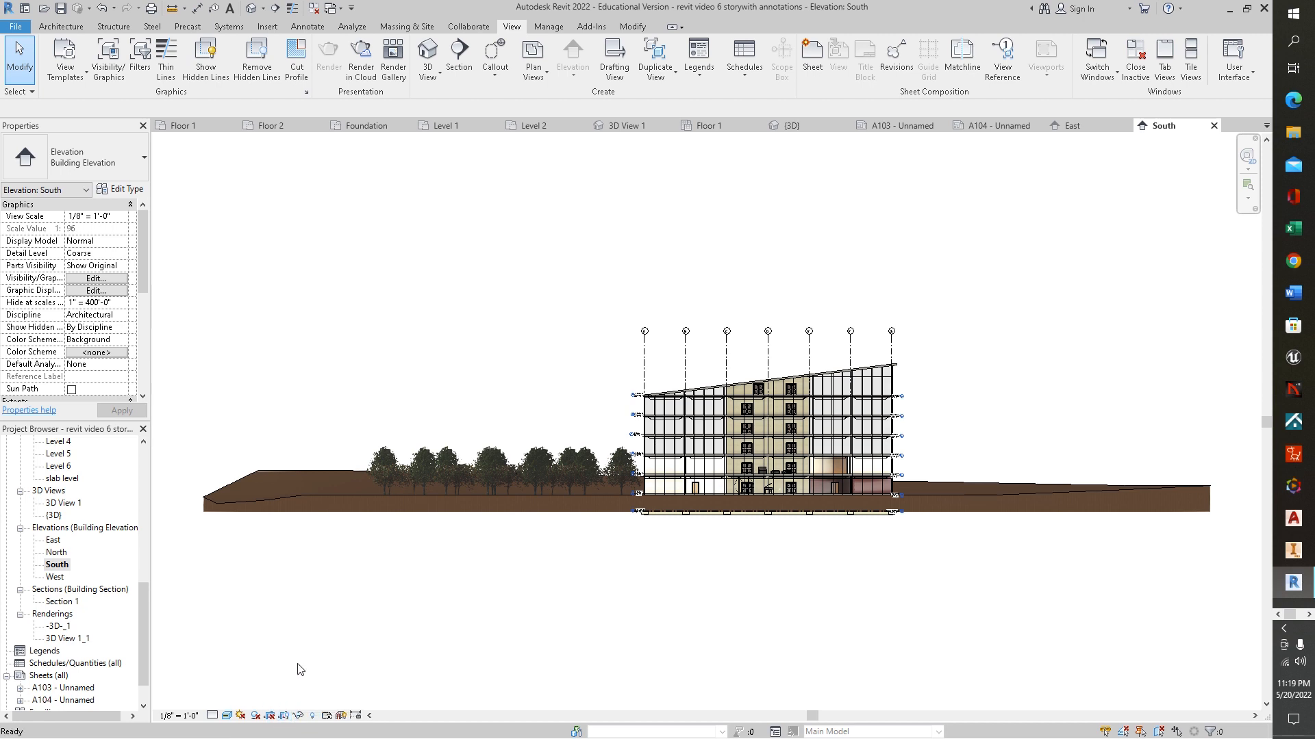
{"action": "left_click", "coordinate": [253, 718]}
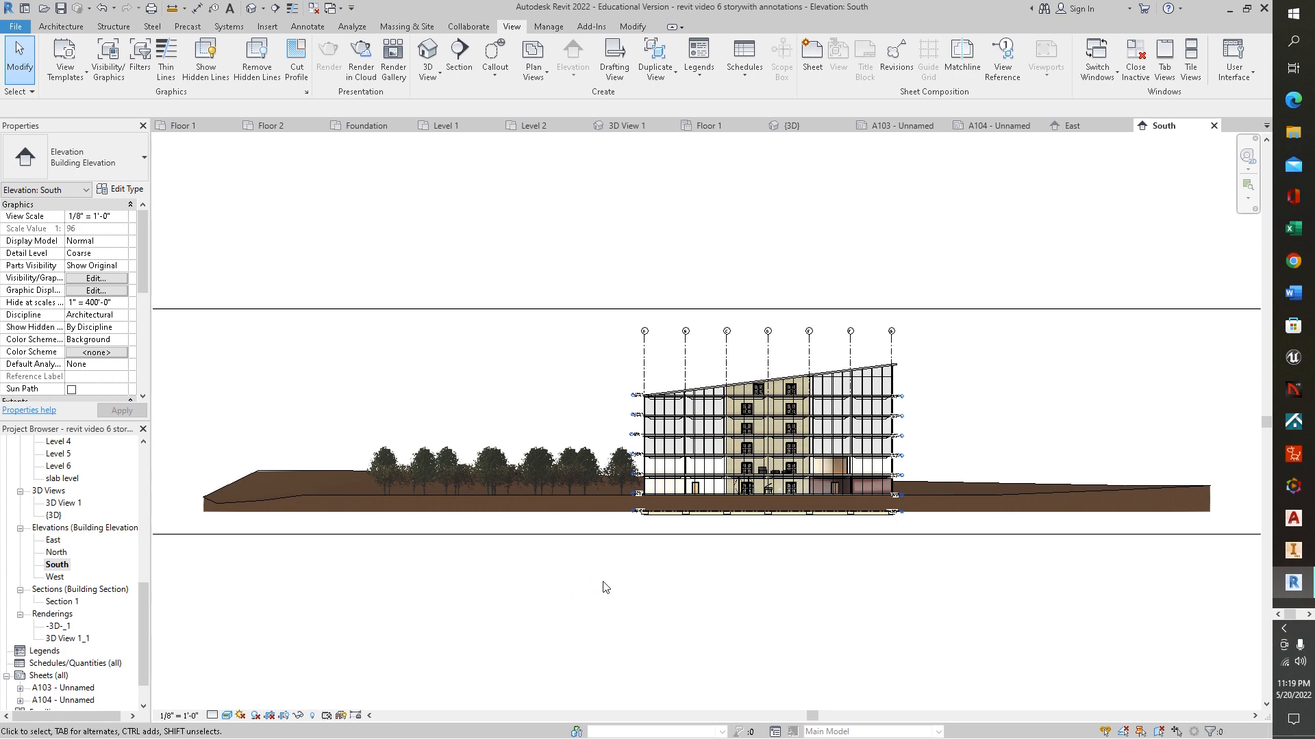
- Narrow the South elevation's crop region from both sides to frame the building and the nearest trees
{"action": "left_click", "coordinate": [411, 535]}
{"action": "scroll", "coordinate": [971, 639], "scroll_direction": "up", "scroll_amount": 1}
{"action": "scroll", "coordinate": [971, 639], "scroll_direction": "down", "scroll_amount": 2}
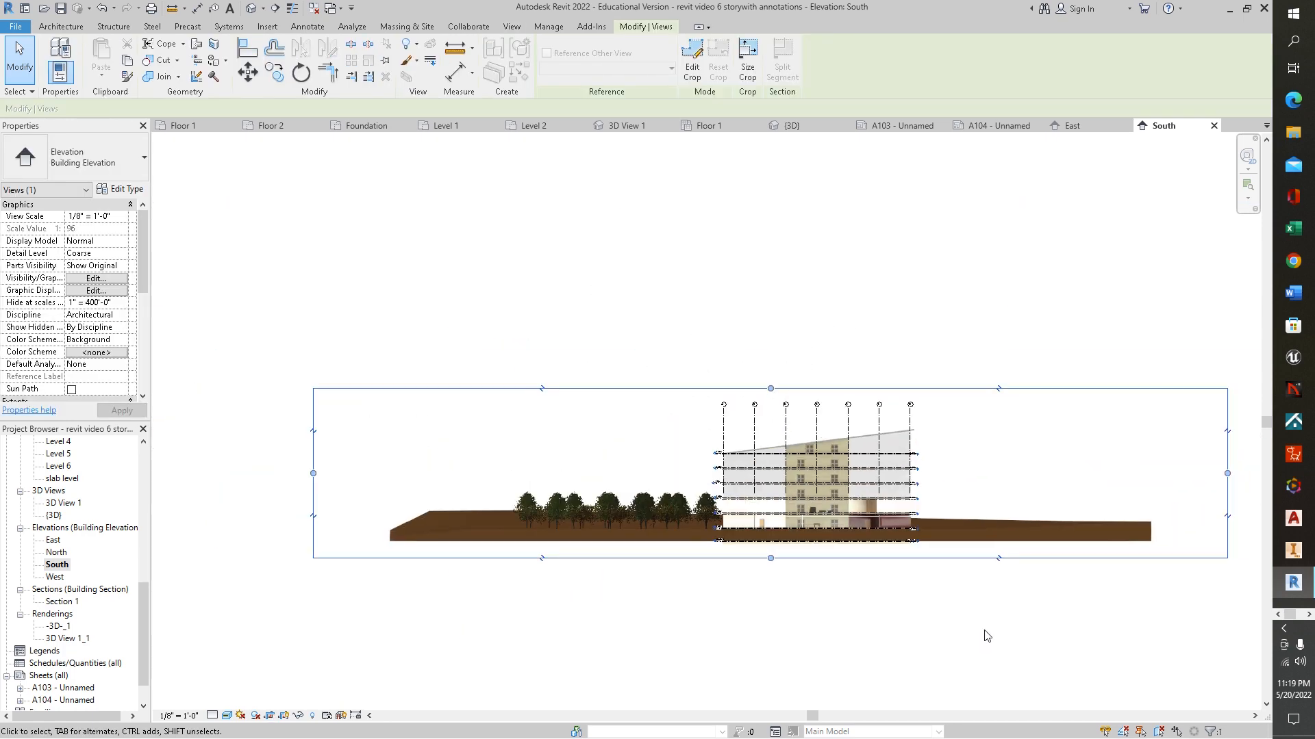
{"action": "left_click", "coordinate": [1227, 473]}
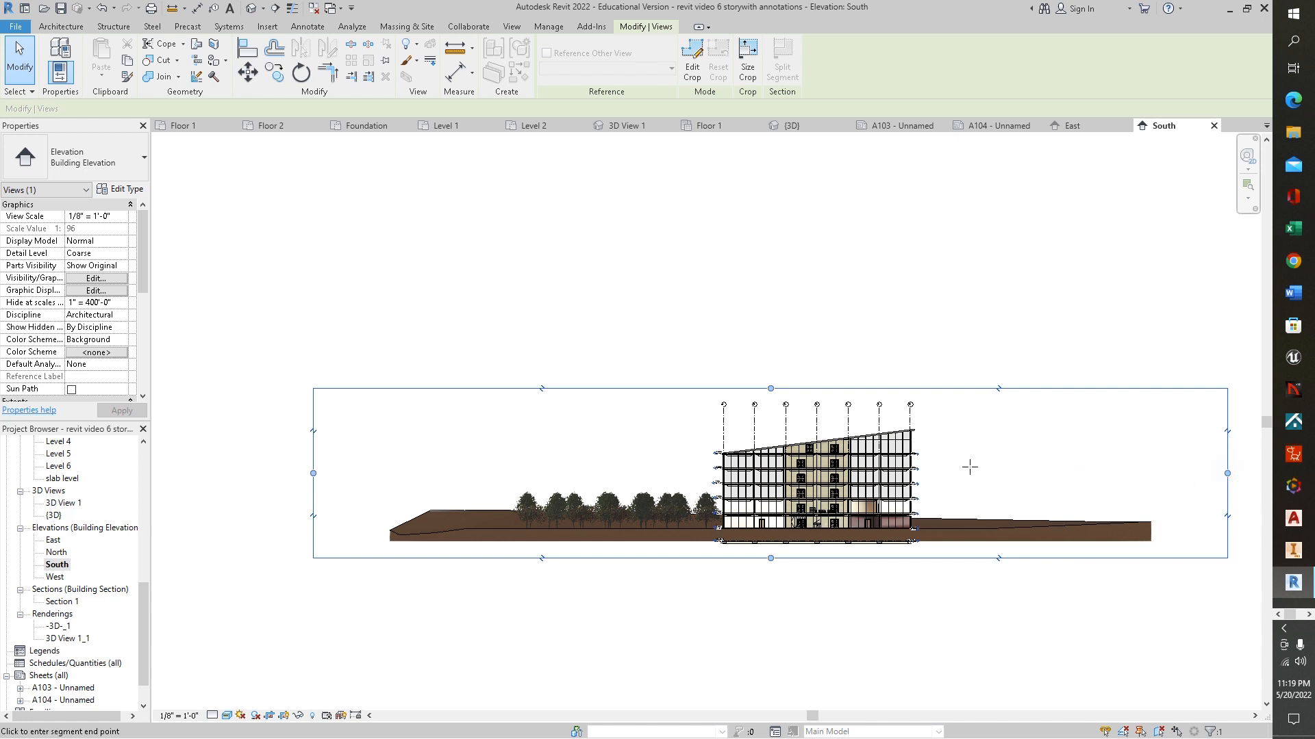
{"action": "key", "text": "Escape"}
{"action": "left_click", "coordinate": [381, 556]}
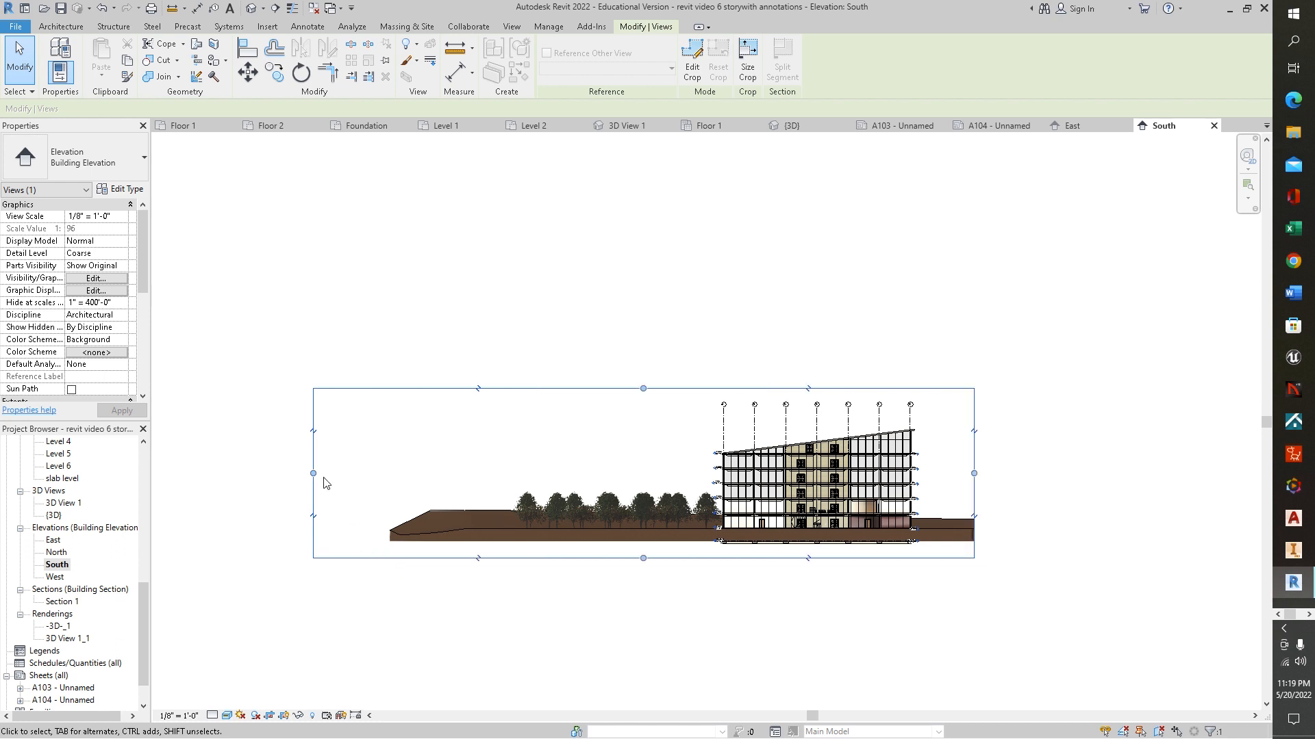
{"action": "left_click_drag", "start_coordinate": [313, 473], "coordinate": [657, 470]}
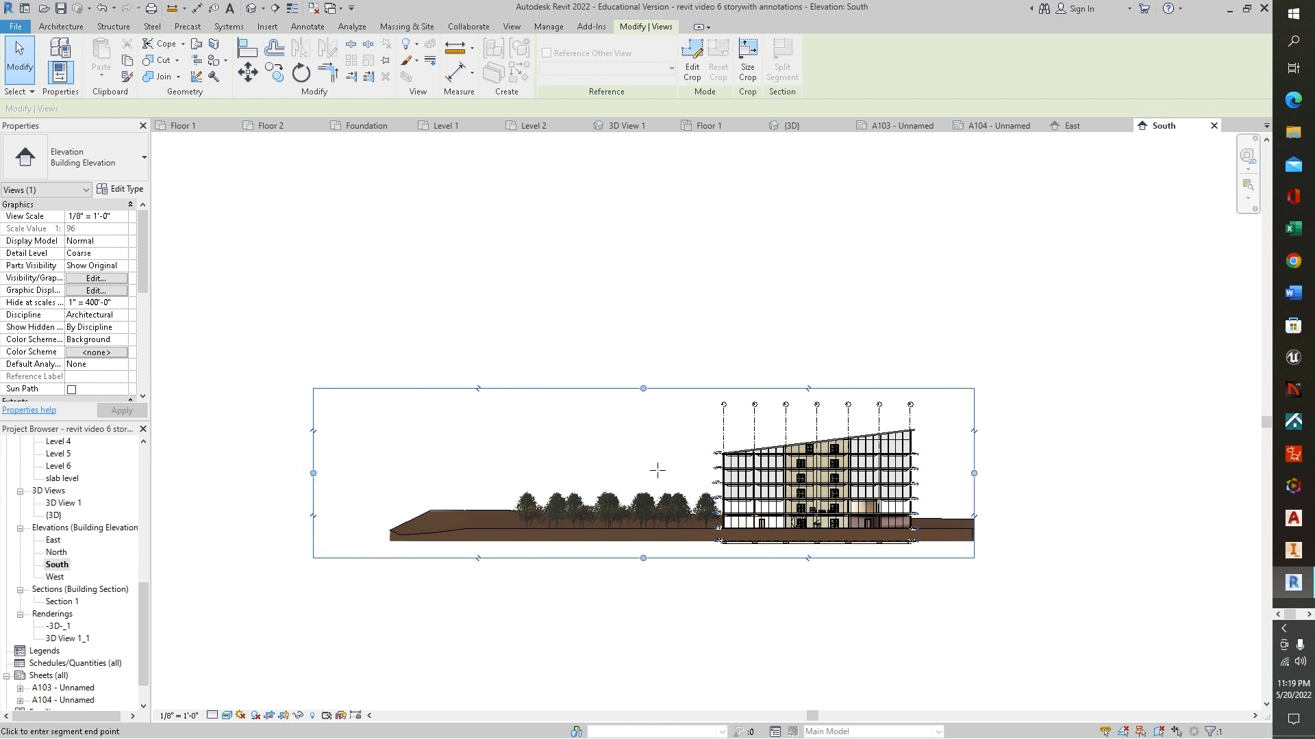
{"action": "key", "text": "Escape"}
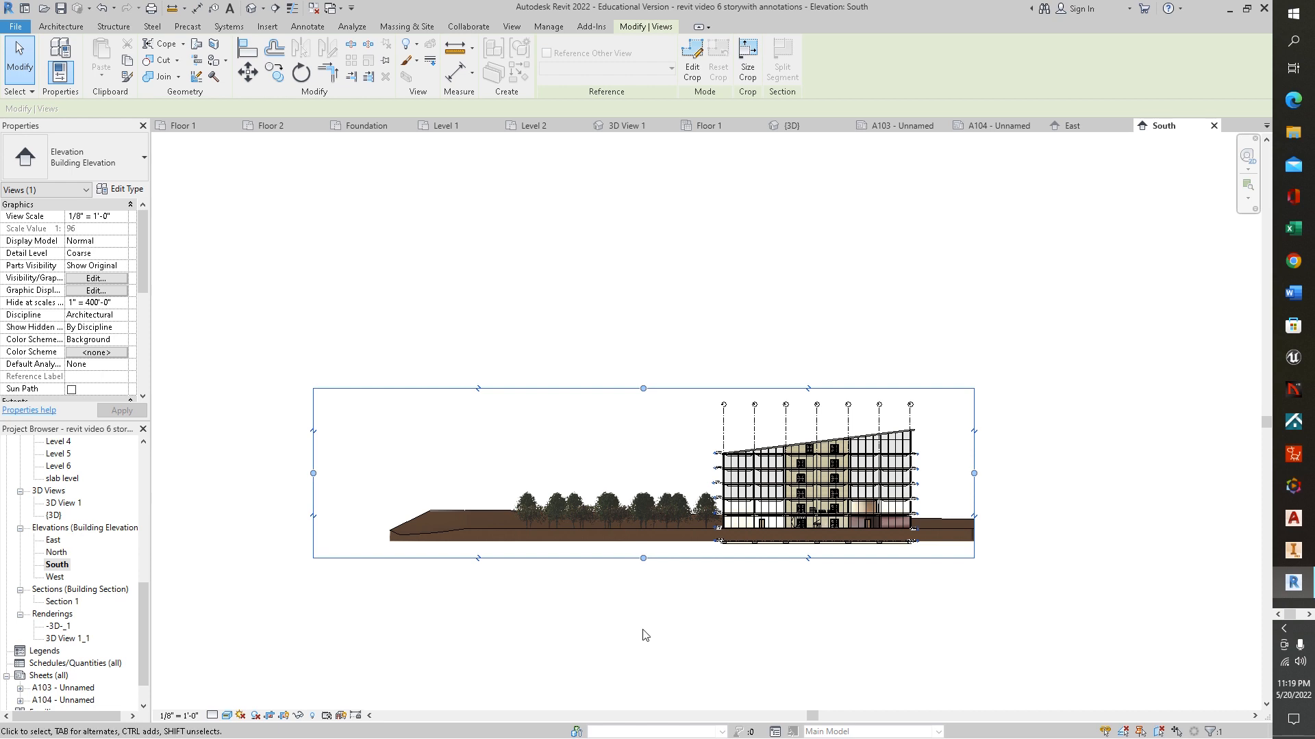
{"action": "left_click", "coordinate": [588, 630]}
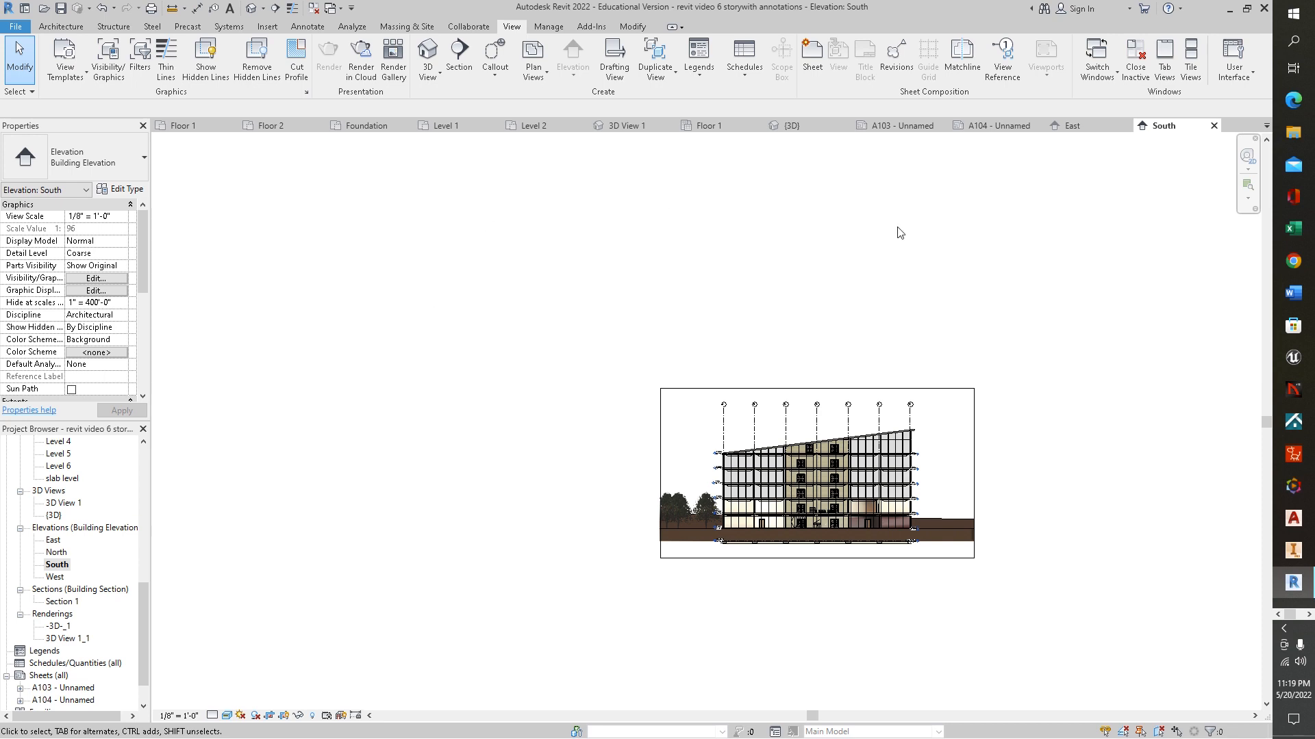
- Place the South elevation on sheet A104, over the lower part of the drawing area
{"action": "left_click", "coordinate": [1014, 129]}
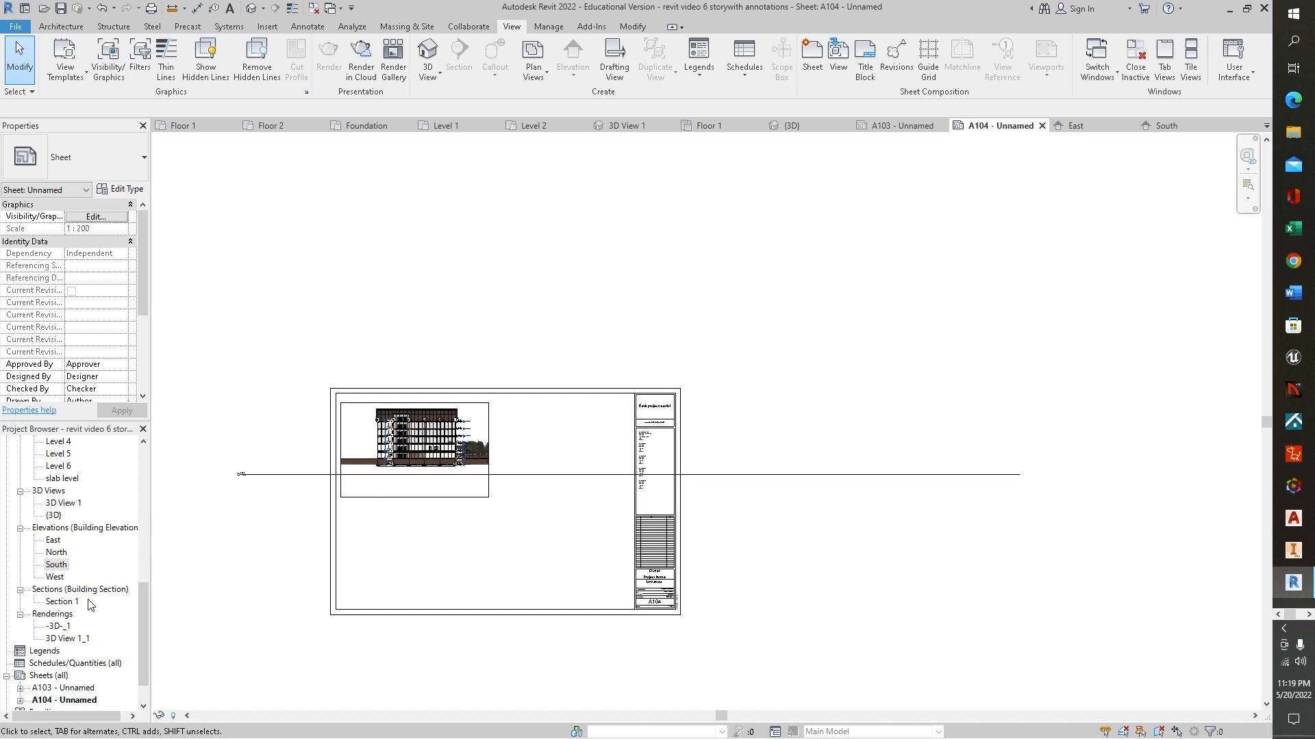
{"action": "left_click_drag", "start_coordinate": [54, 566], "coordinate": [493, 545]}
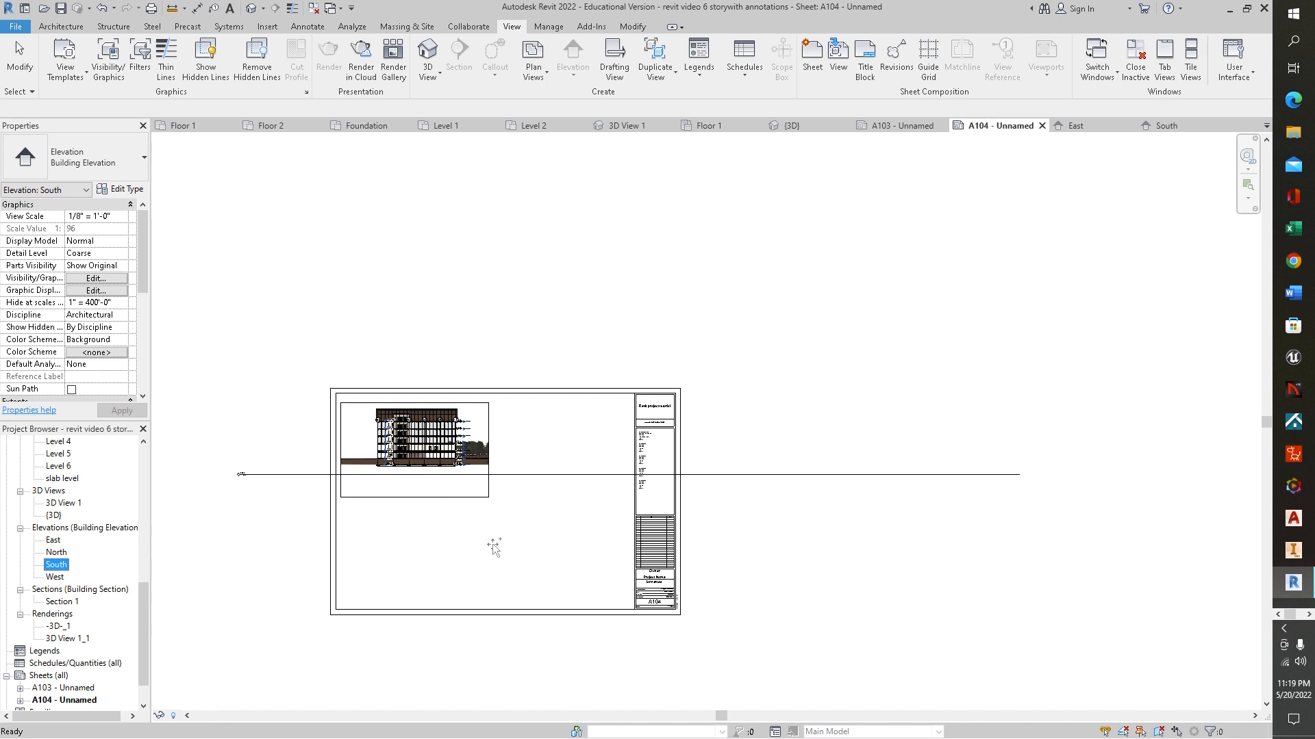
{"action": "left_click_drag", "start_coordinate": [493, 545], "coordinate": [488, 542]}
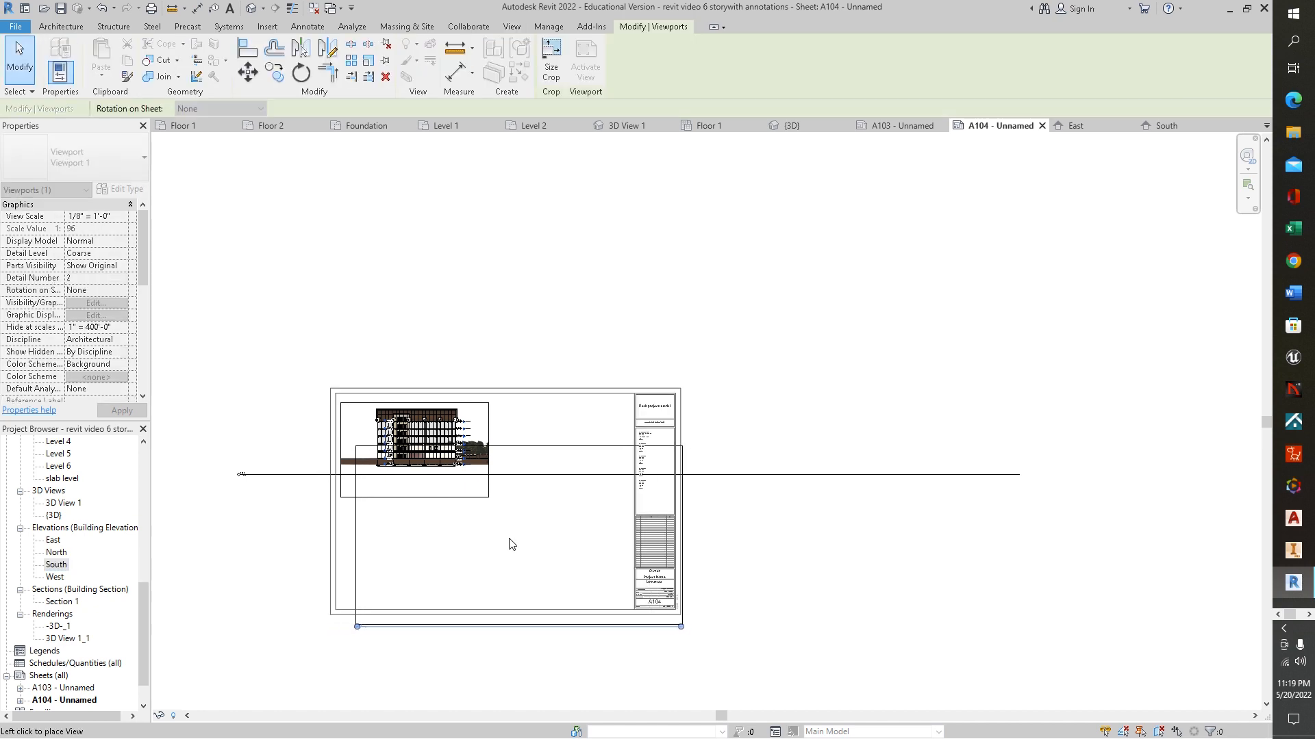
{"action": "left_click", "coordinate": [484, 541]}
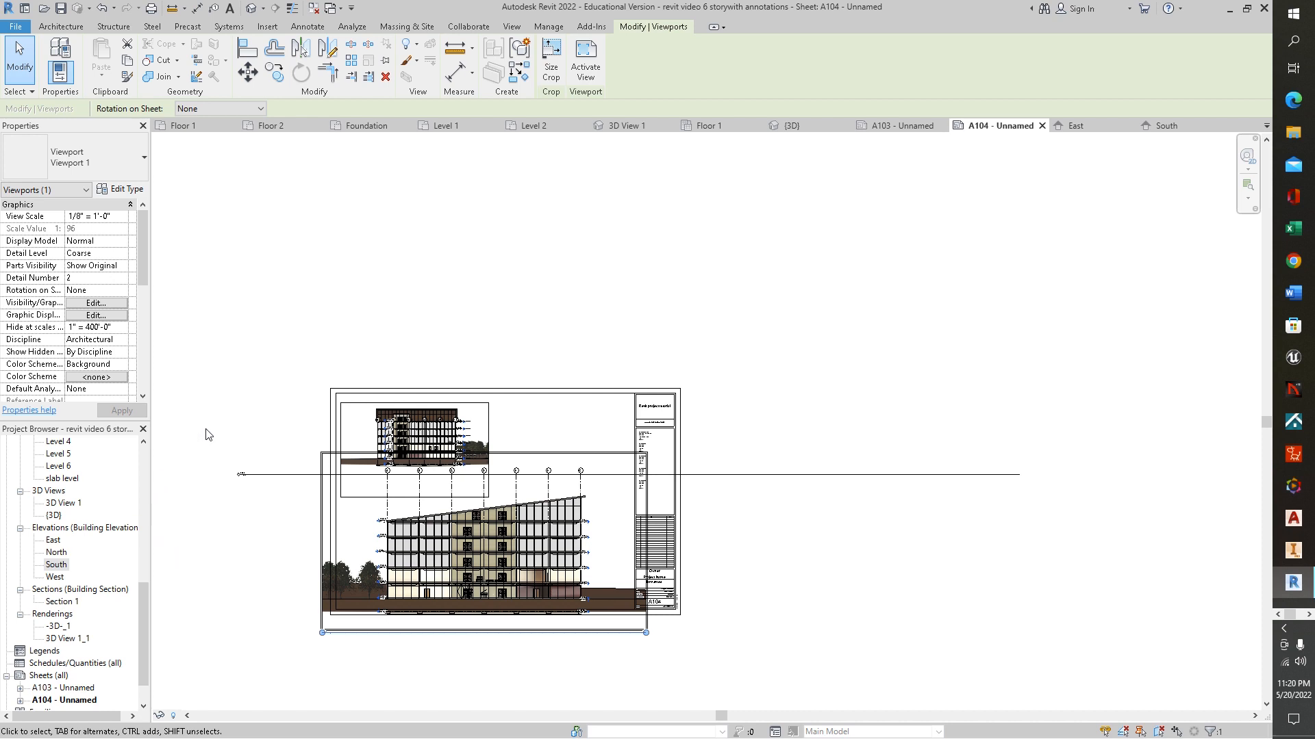
- Set the South elevation viewport on the sheet to a custom view scale of 1:200
{"action": "left_click", "coordinate": [124, 216]}
{"action": "scroll", "coordinate": [123, 250], "scroll_direction": "up", "scroll_amount": 2}
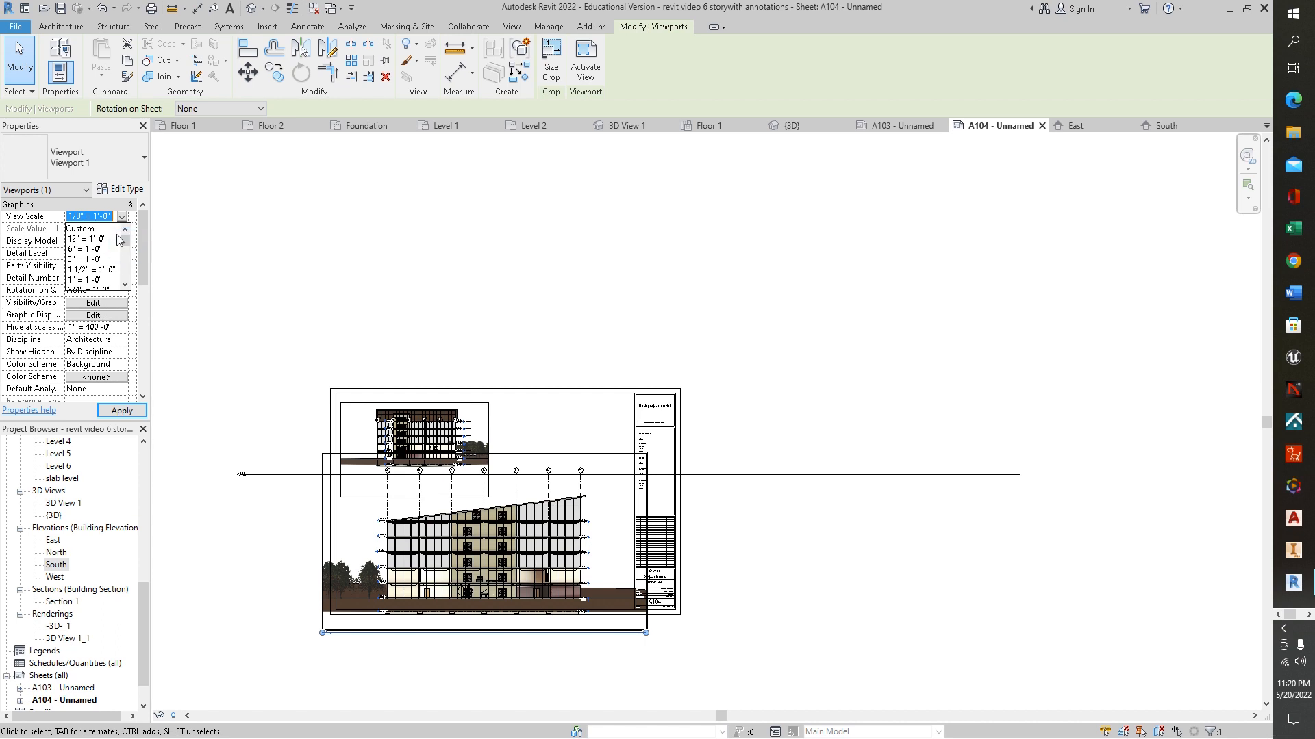
{"action": "left_click", "coordinate": [100, 228]}
{"action": "double_click", "coordinate": [81, 229]}
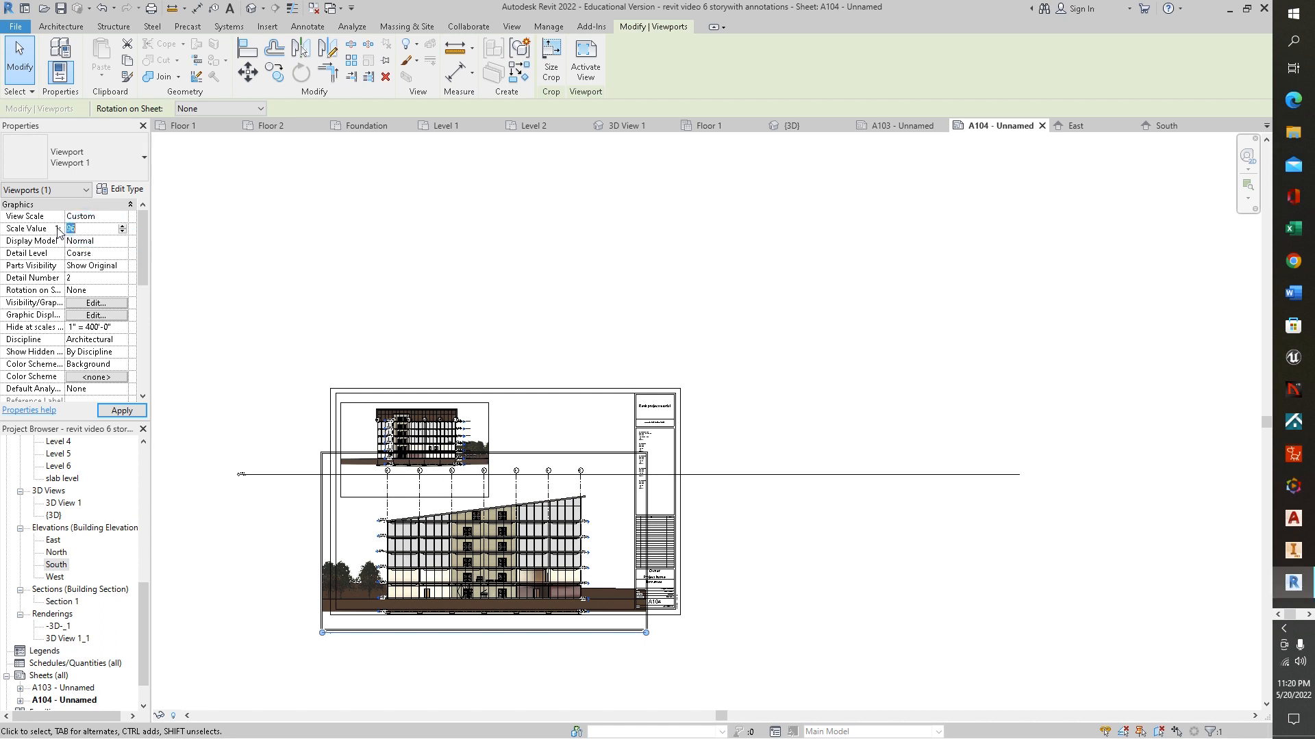
{"action": "type", "text": "200"}
{"action": "left_click", "coordinate": [122, 412]}
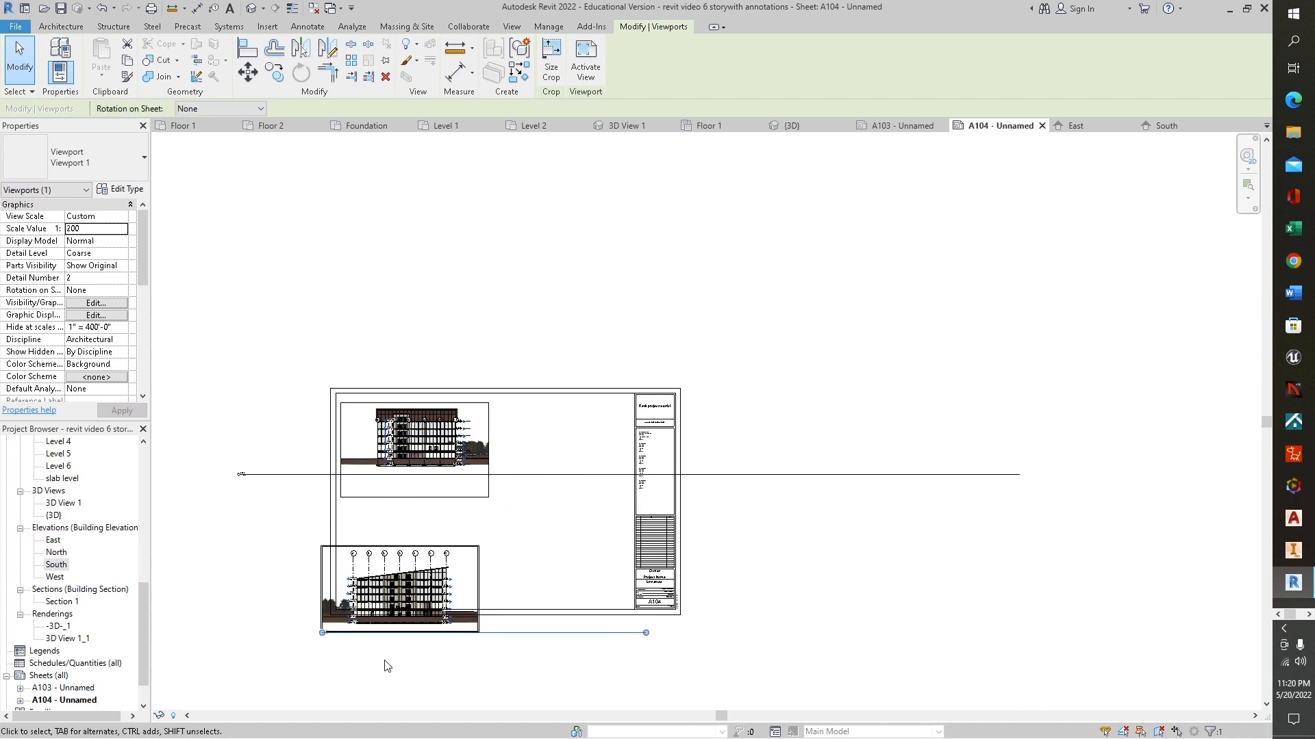
- Move the South elevation viewport inside the sheet border, into the lower-right part of the drawing area beside the title block
{"action": "left_click_drag", "start_coordinate": [522, 529], "coordinate": [616, 525]}
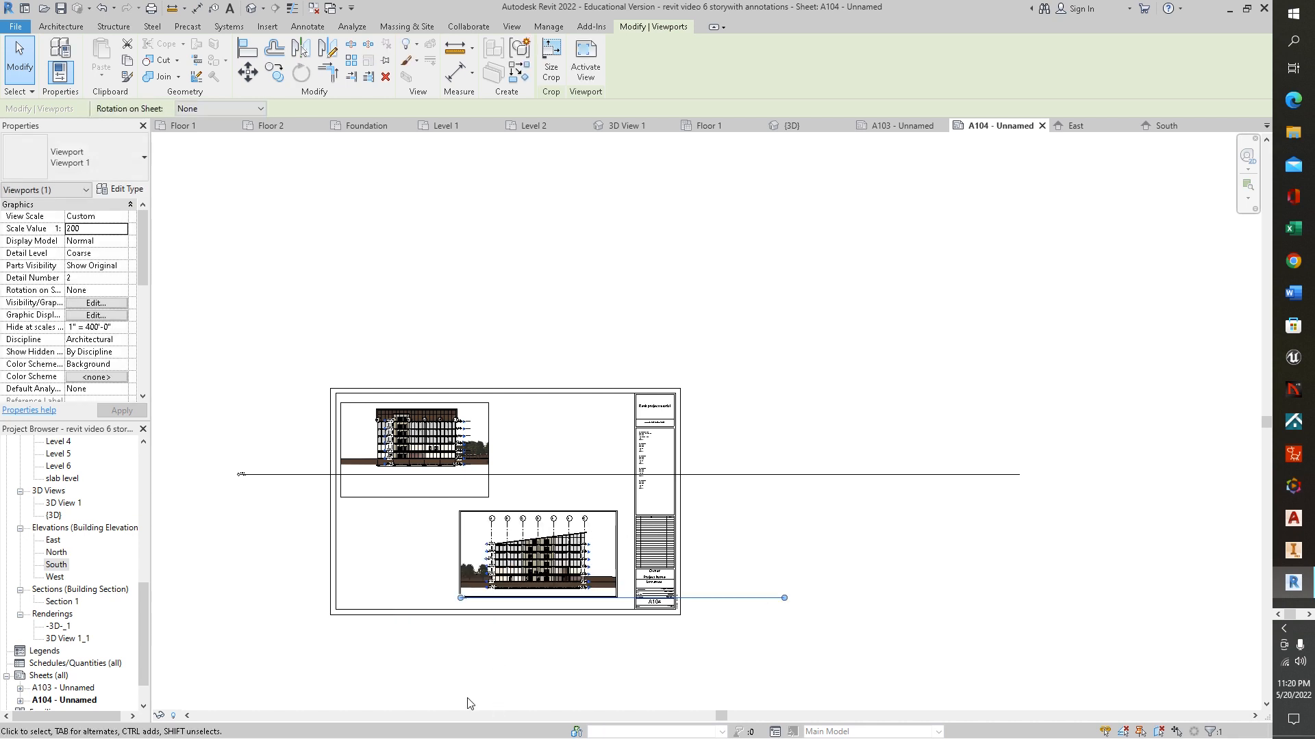
{"action": "scroll", "coordinate": [478, 510], "scroll_direction": "up", "scroll_amount": 2}
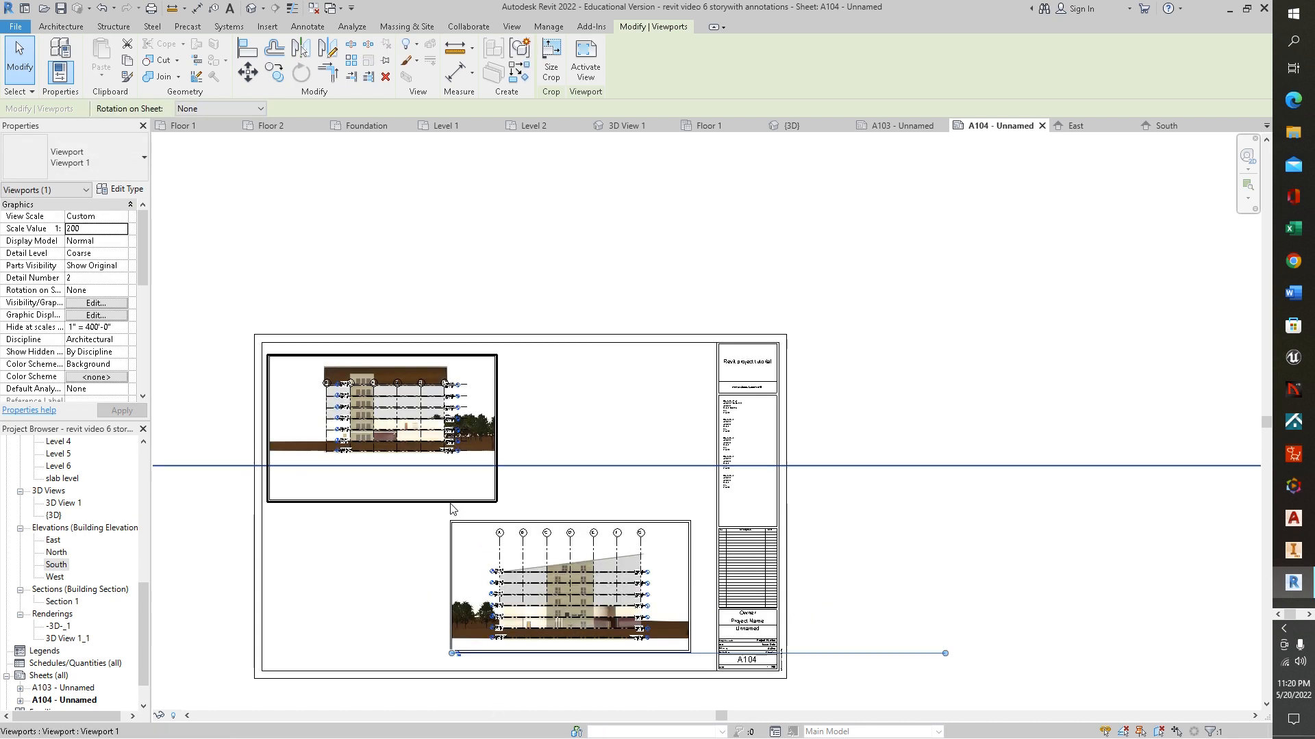
{"action": "scroll", "coordinate": [339, 533], "scroll_direction": "up", "scroll_amount": 3}
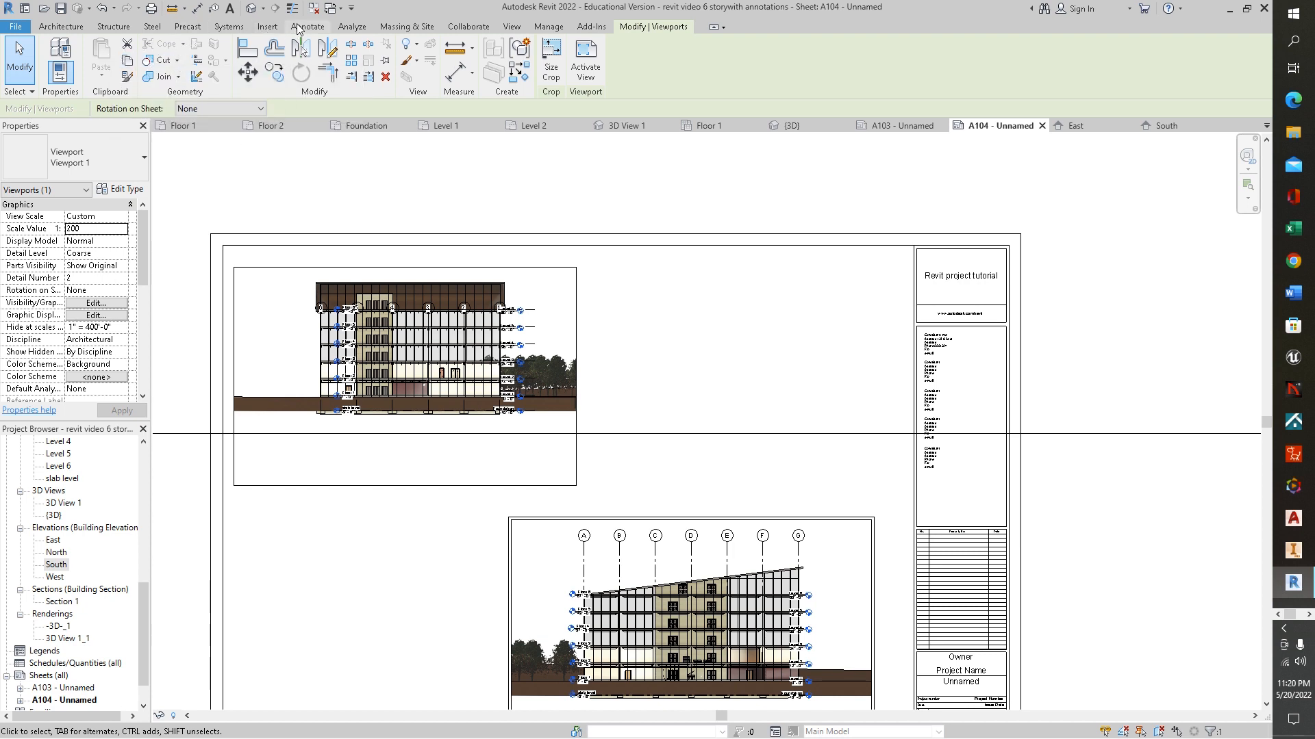
- Place a text note reading "East" just below the East elevation viewport
{"action": "left_click", "coordinate": [552, 27]}
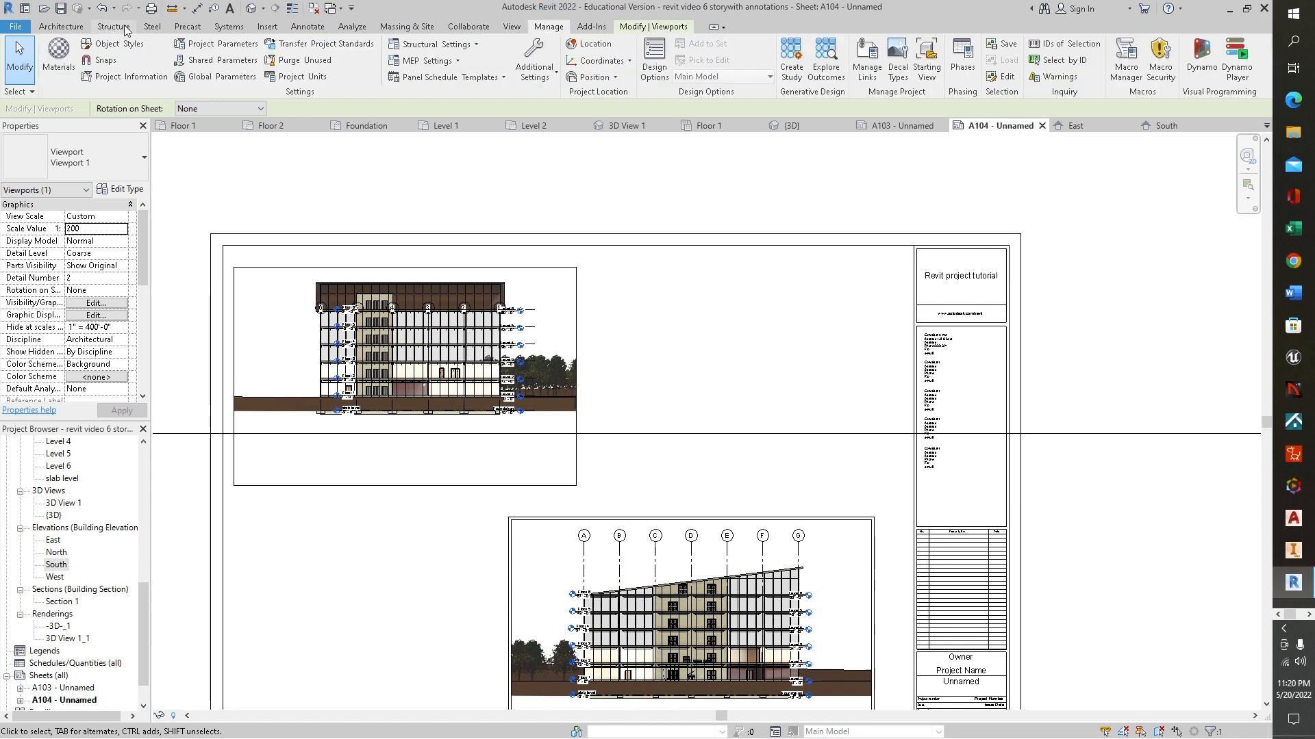
{"action": "left_click", "coordinate": [61, 27]}
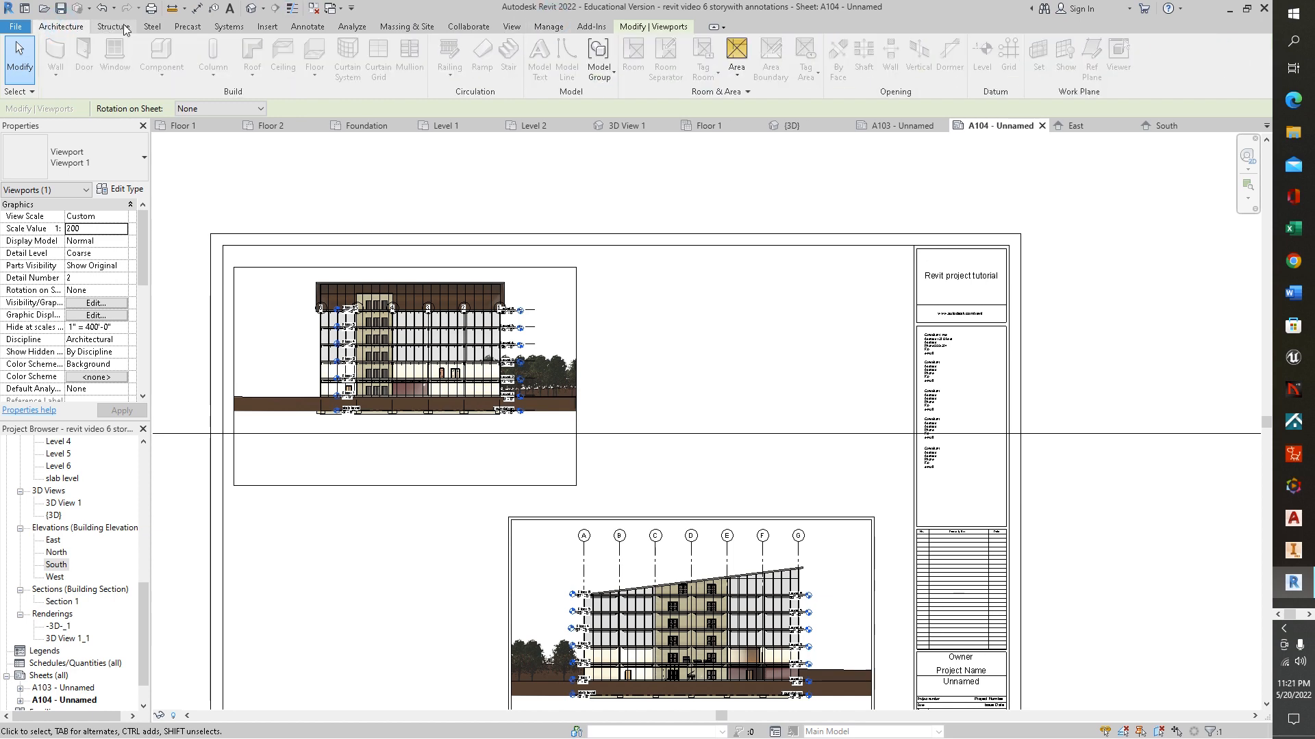
{"action": "left_click", "coordinate": [298, 27]}
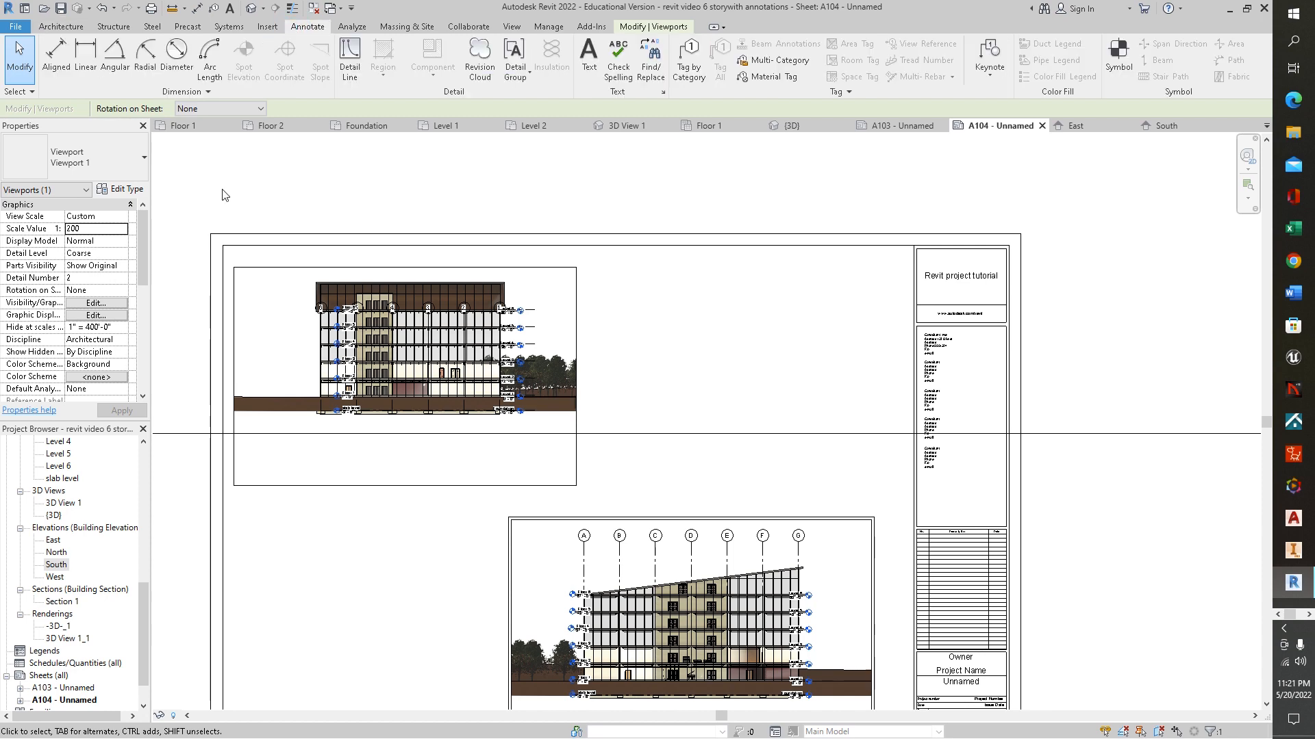
{"action": "left_click", "coordinate": [589, 72]}
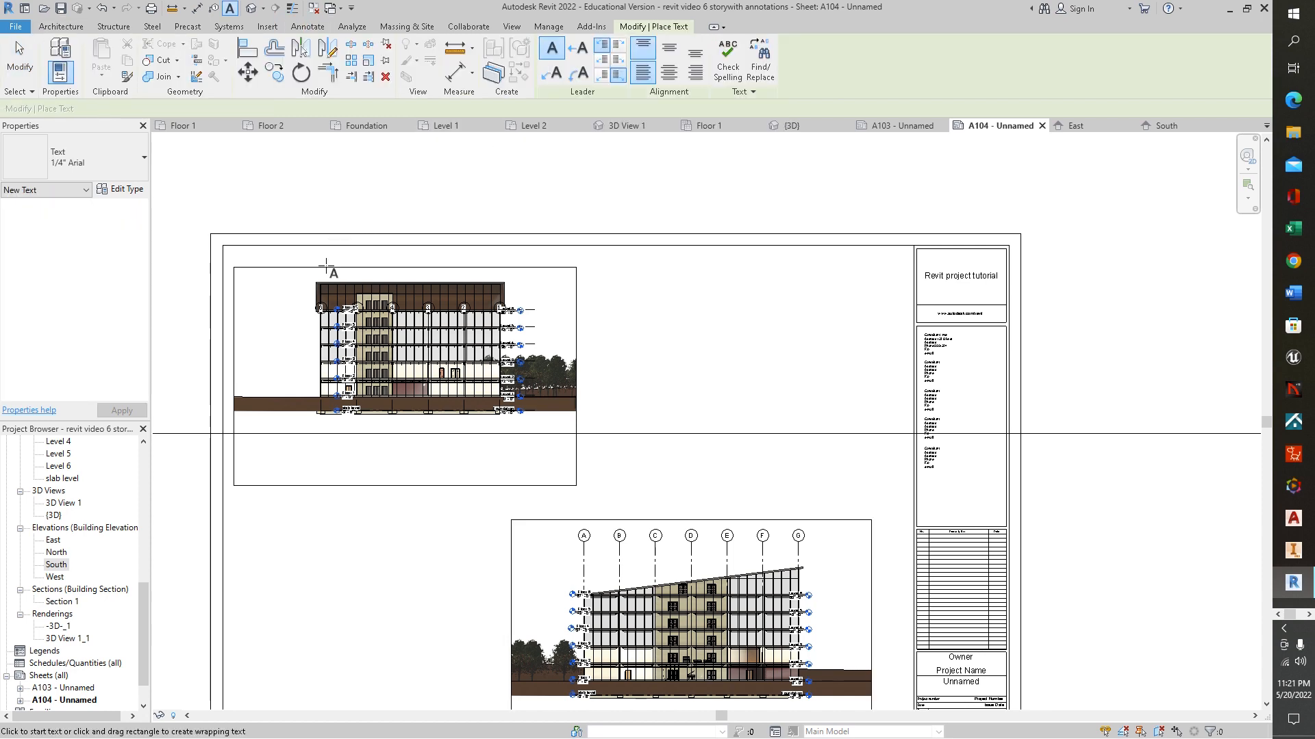
{"action": "left_click", "coordinate": [272, 493]}
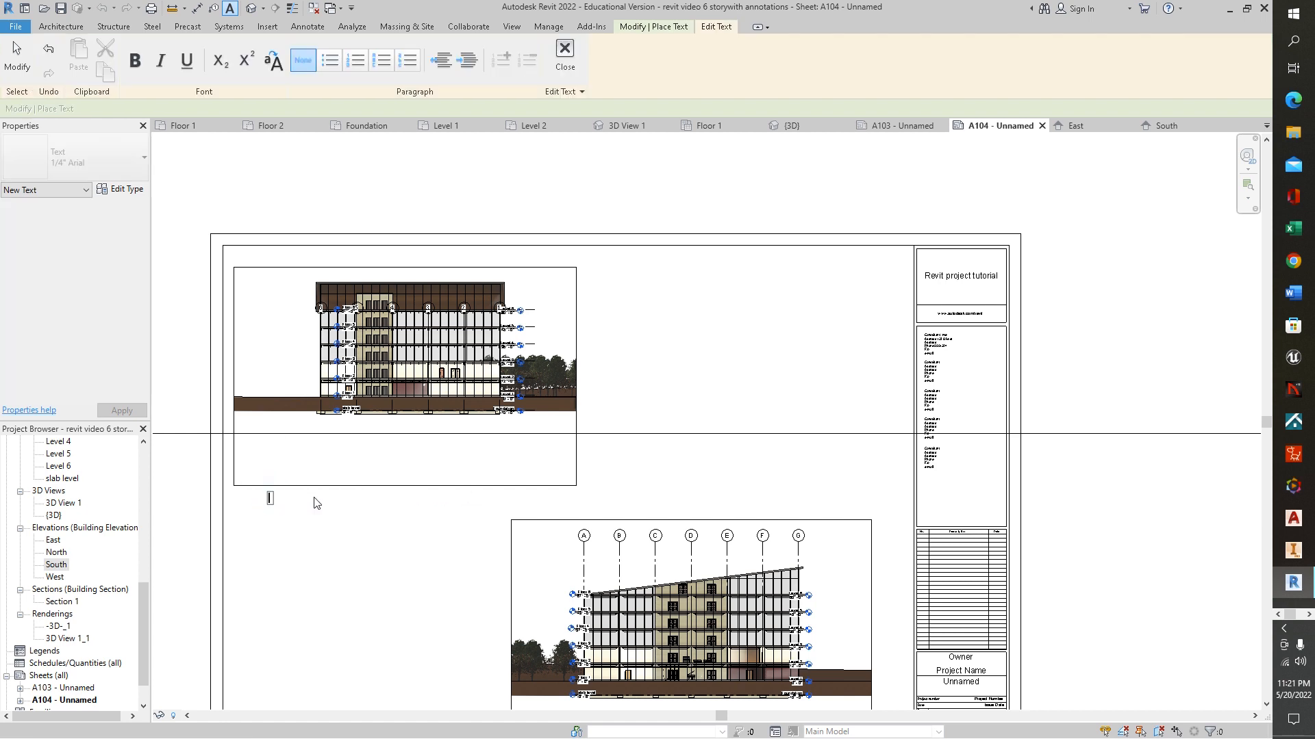
{"action": "type", "text": "East"}
{"action": "left_click", "coordinate": [418, 558]}
- Place a text note reading "South" below the South elevation viewport and finish the Text command
{"action": "middle_click_drag", "start_coordinate": [472, 612], "coordinate": [457, 499]}
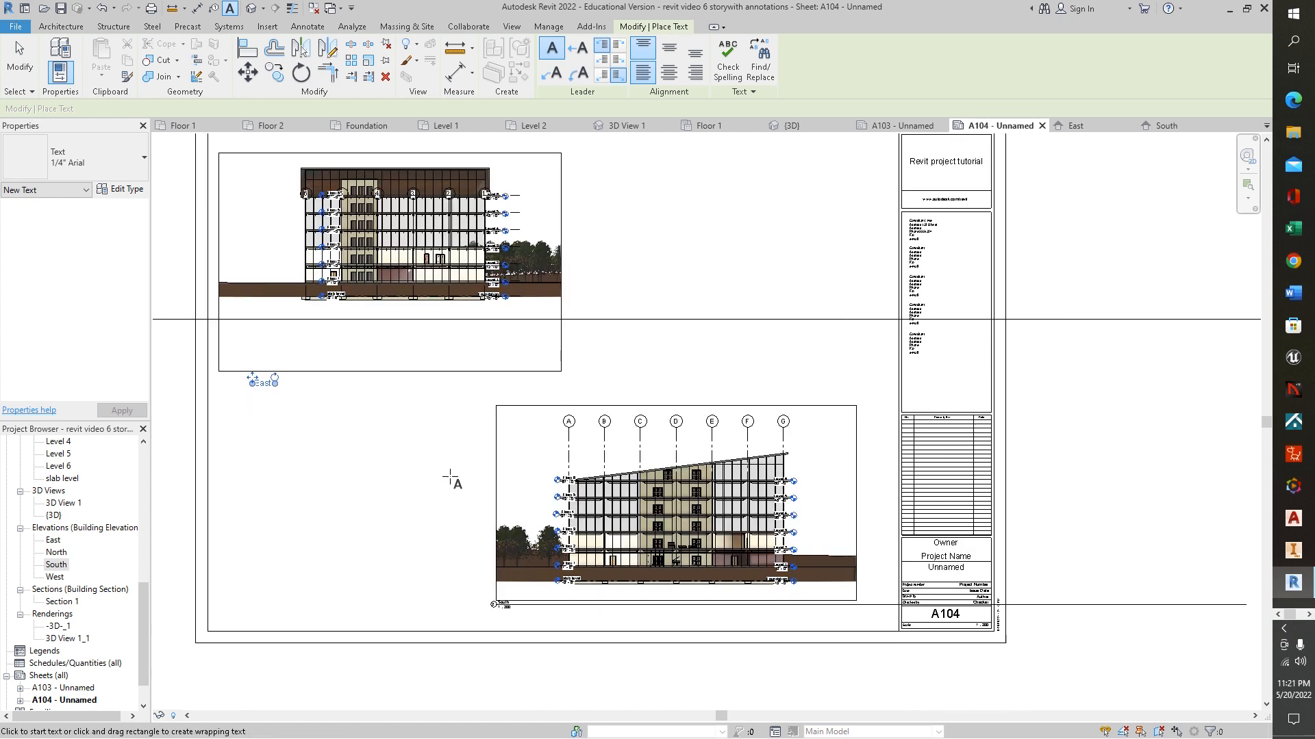
{"action": "left_click", "coordinate": [514, 618]}
{"action": "type", "text": "S"}
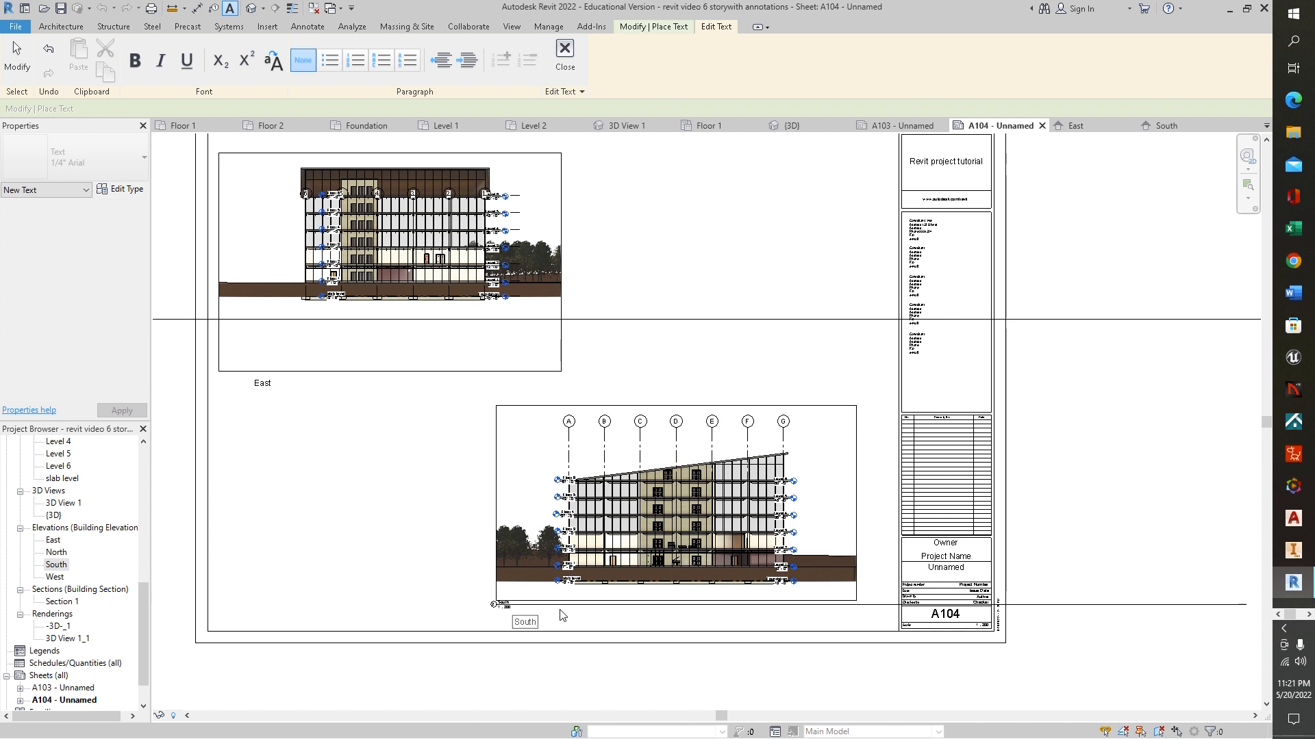
{"action": "type", "text": "outh"}
{"action": "key", "text": "Return"}
{"action": "left_click", "coordinate": [445, 534]}
{"action": "key", "text": "Escape"}
{"action": "key", "text": "Escape"}
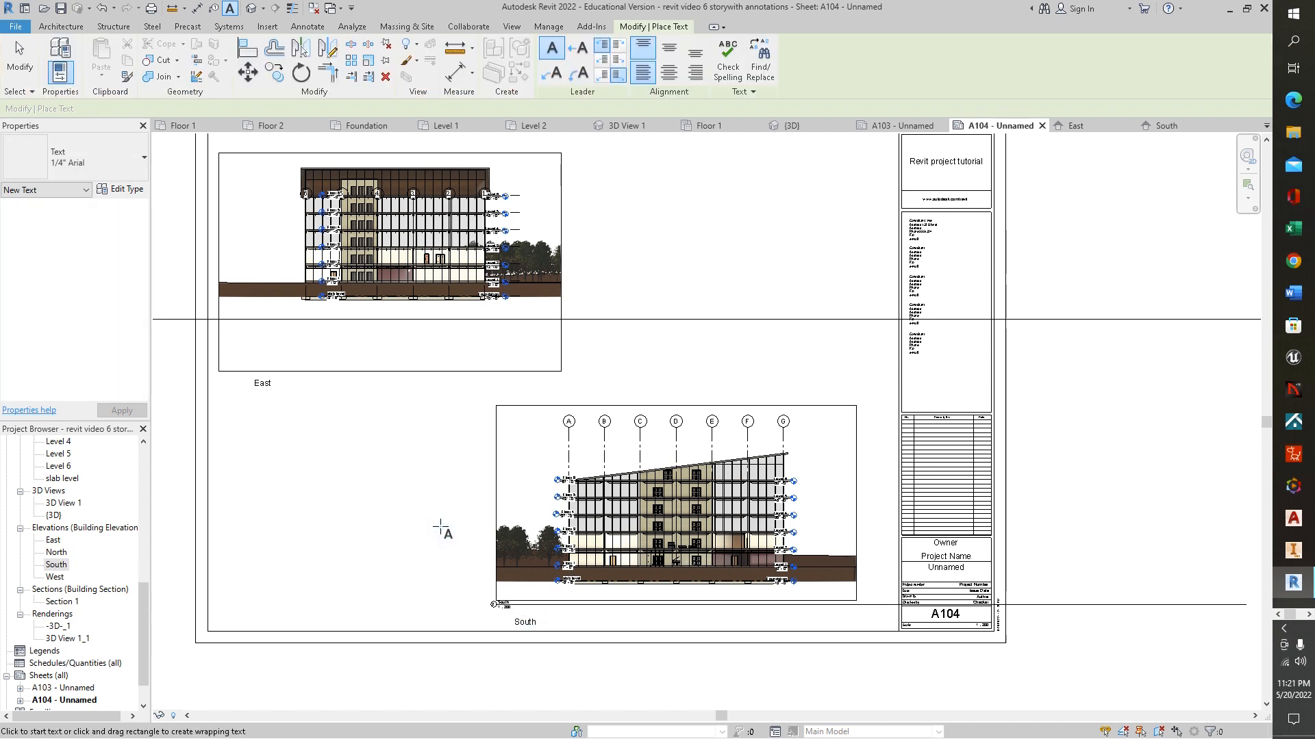
- Nudge the "South" text note slightly closer to its viewport
{"action": "left_click", "coordinate": [519, 620]}
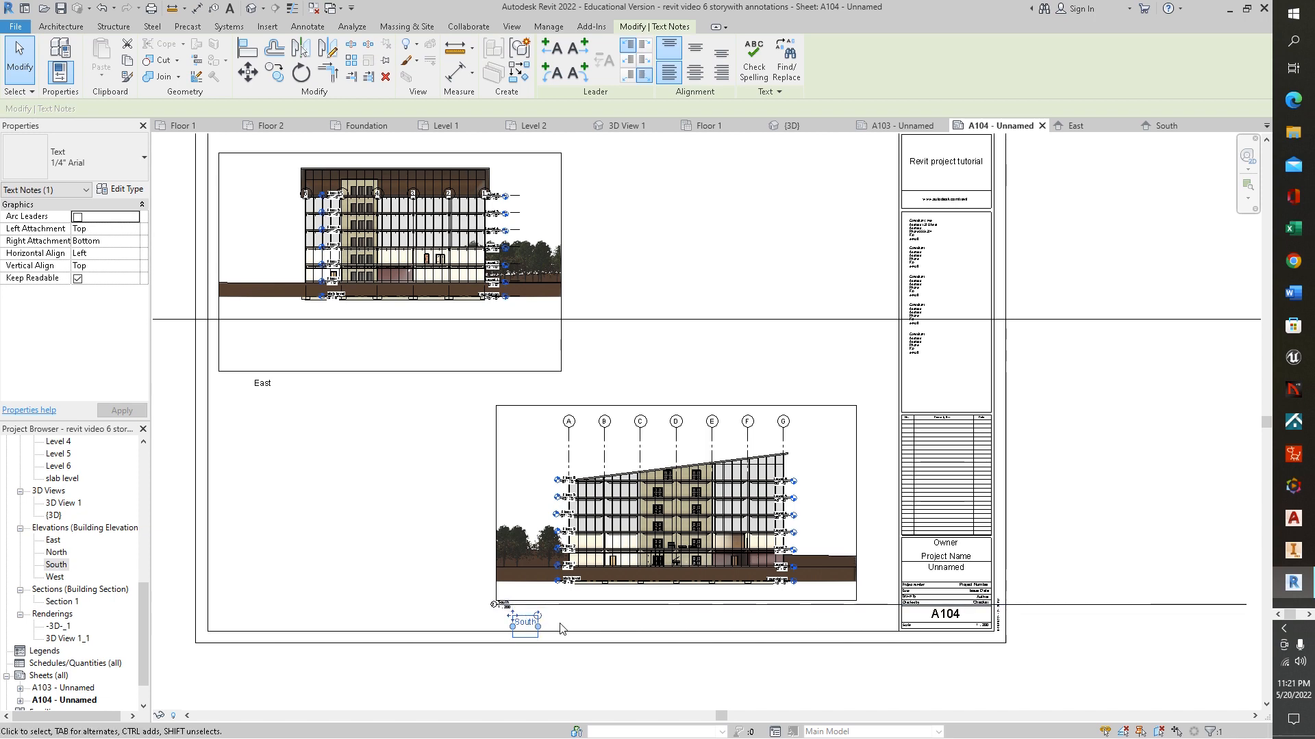
{"action": "scroll", "coordinate": [560, 629], "scroll_direction": "up", "scroll_amount": 2}
{"action": "left_click_drag", "start_coordinate": [488, 611], "coordinate": [497, 601]}
{"action": "left_click", "coordinate": [343, 499]}
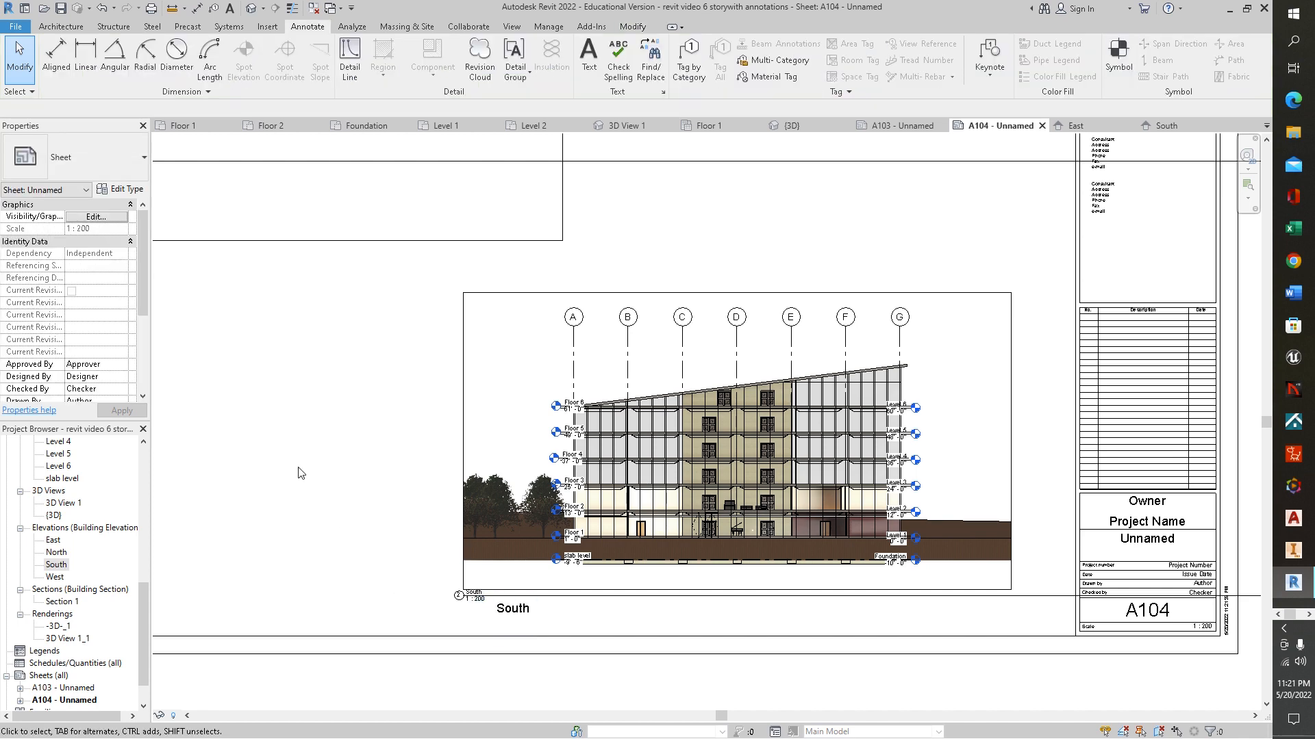
- Activate the East elevation view on the sheet and raise the lower edge of its crop profile to just below the ground
{"action": "scroll", "coordinate": [298, 473], "scroll_direction": "down", "scroll_amount": 2}
{"action": "middle_click_drag", "start_coordinate": [273, 428], "coordinate": [435, 518]}
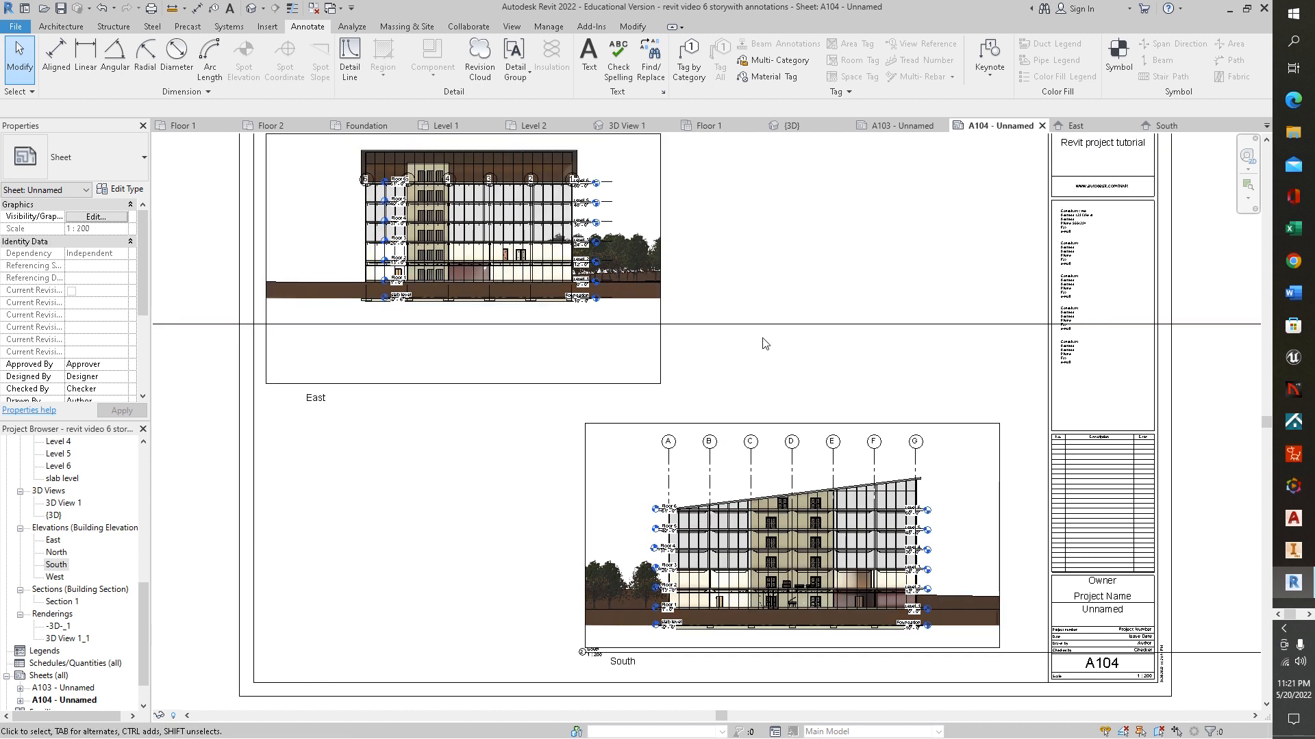
{"action": "double_click", "coordinate": [537, 382]}
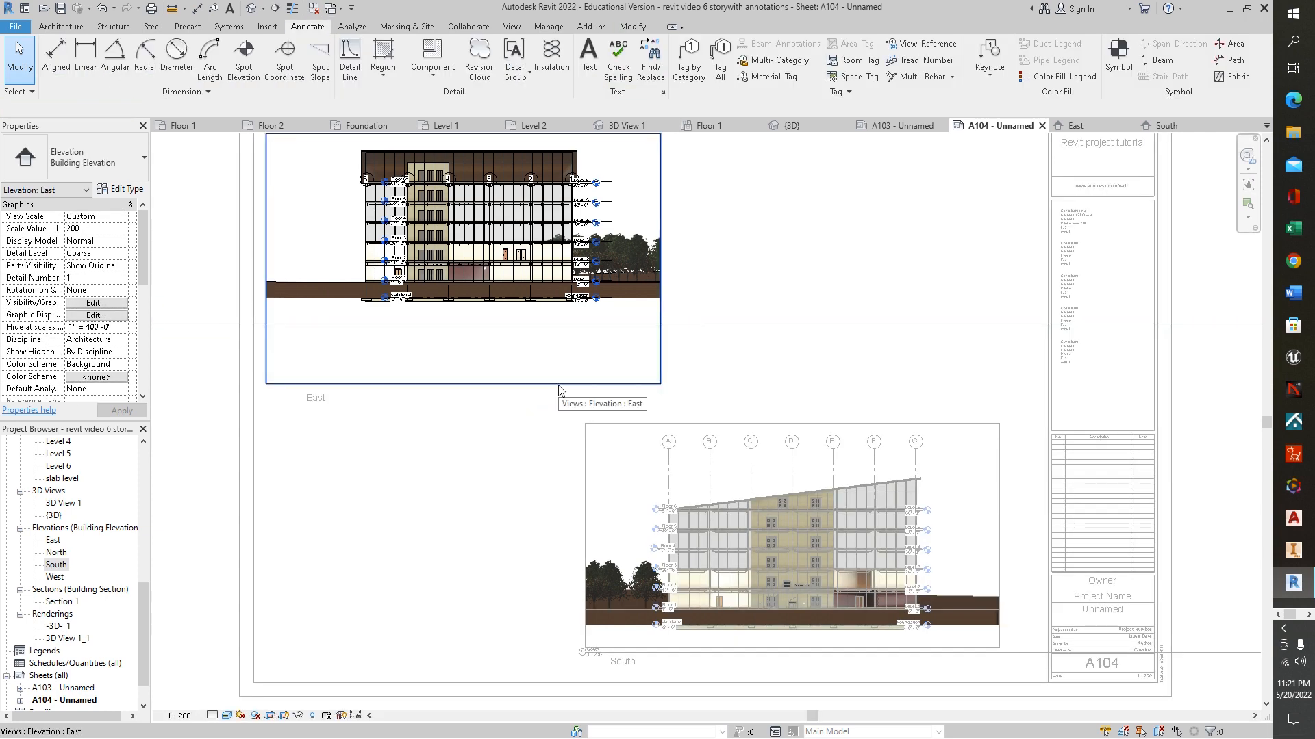
{"action": "left_click", "coordinate": [558, 385]}
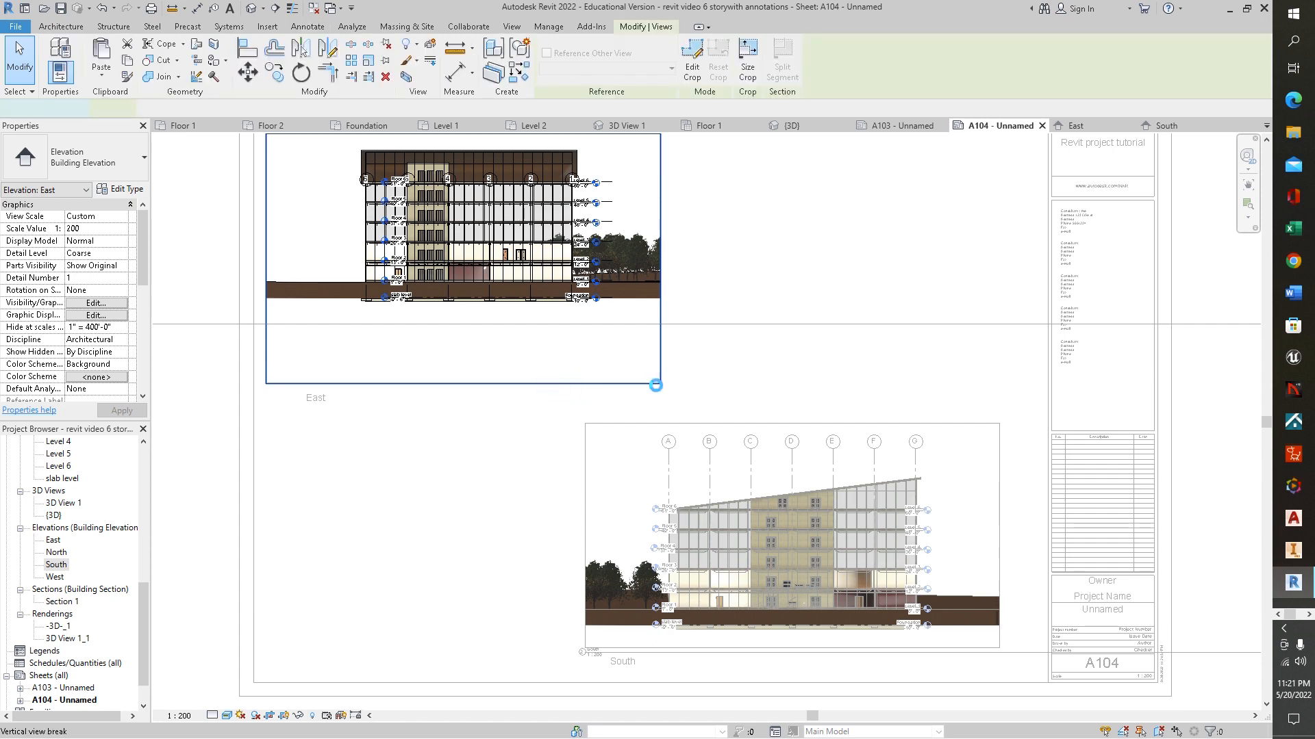
{"action": "double_click", "coordinate": [661, 384]}
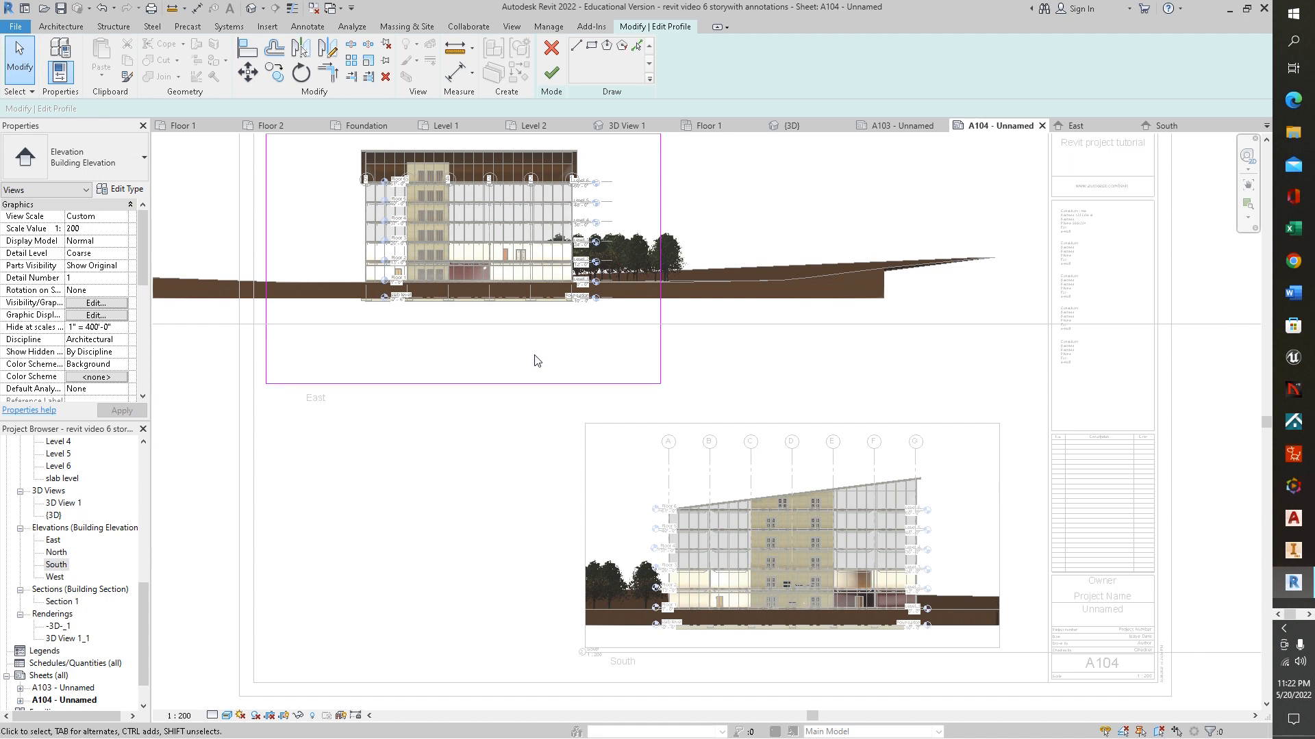
{"action": "left_click_drag", "start_coordinate": [519, 385], "coordinate": [526, 329]}
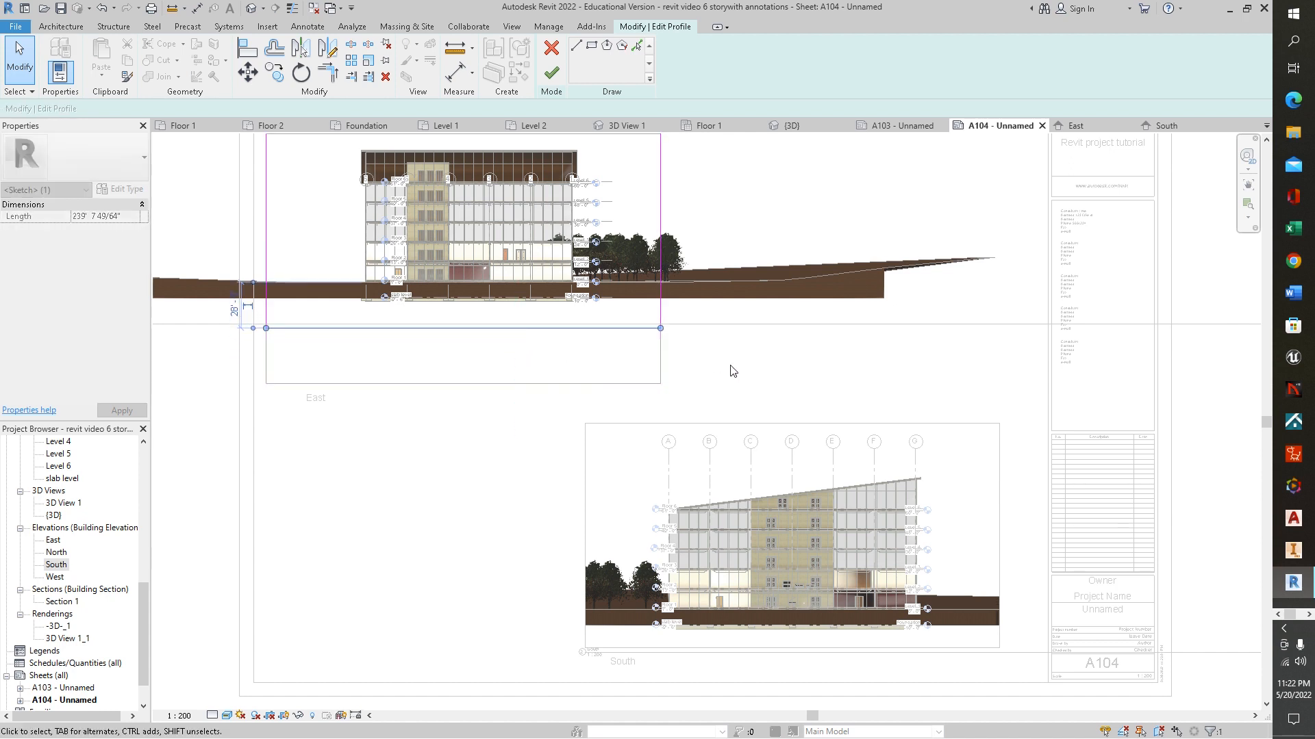
{"action": "left_click", "coordinate": [552, 72]}
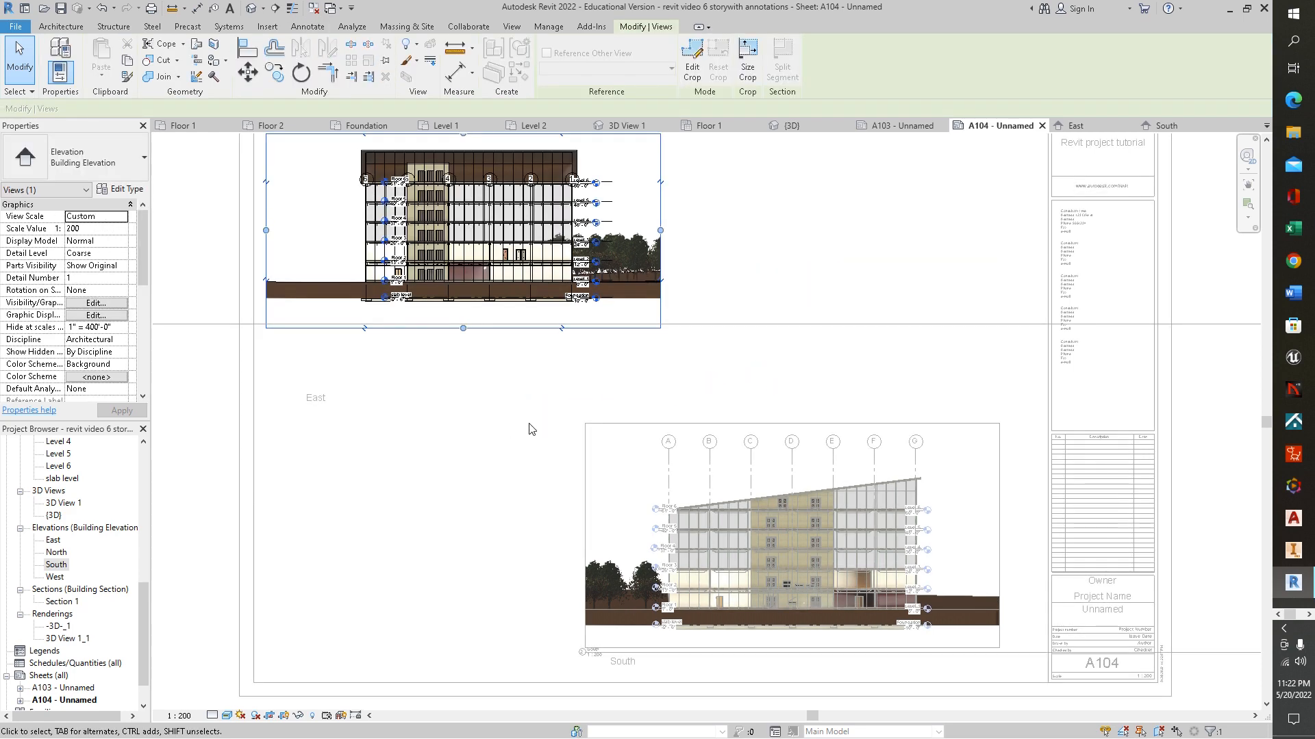
{"action": "left_click", "coordinate": [409, 395]}
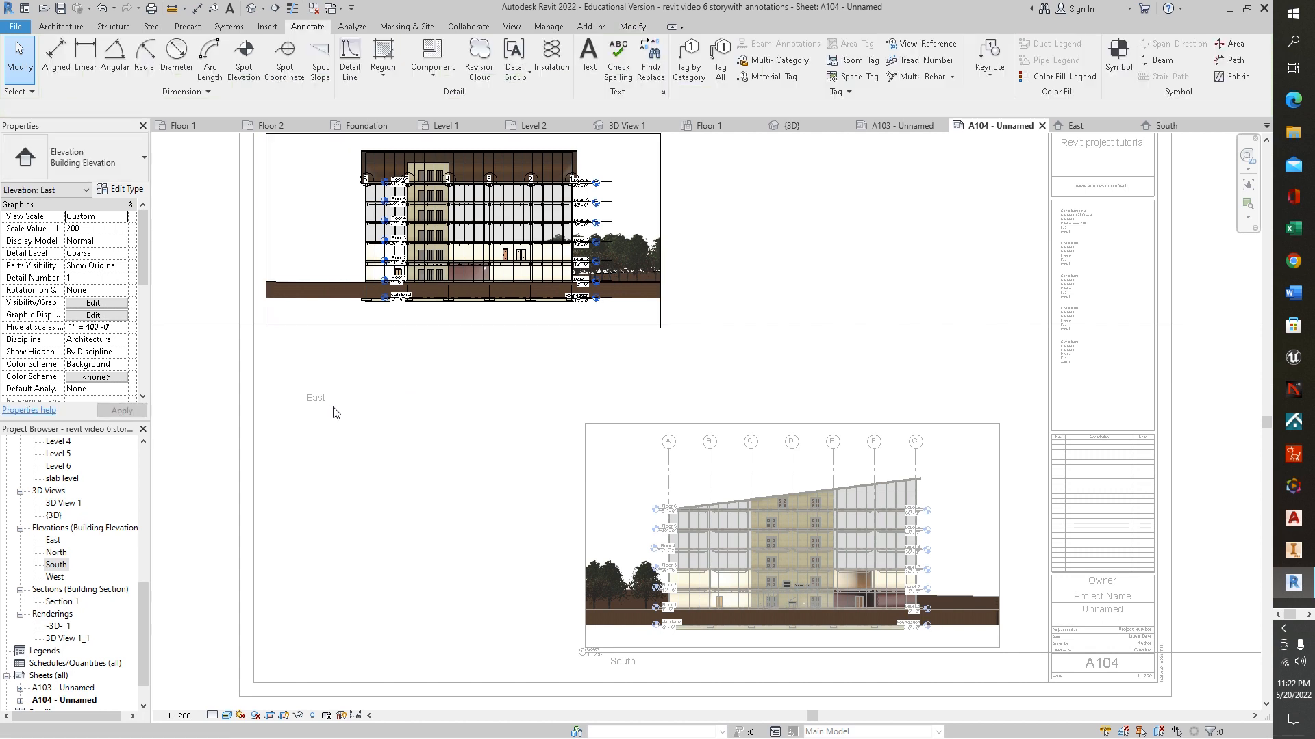
{"action": "left_click", "coordinate": [304, 457]}
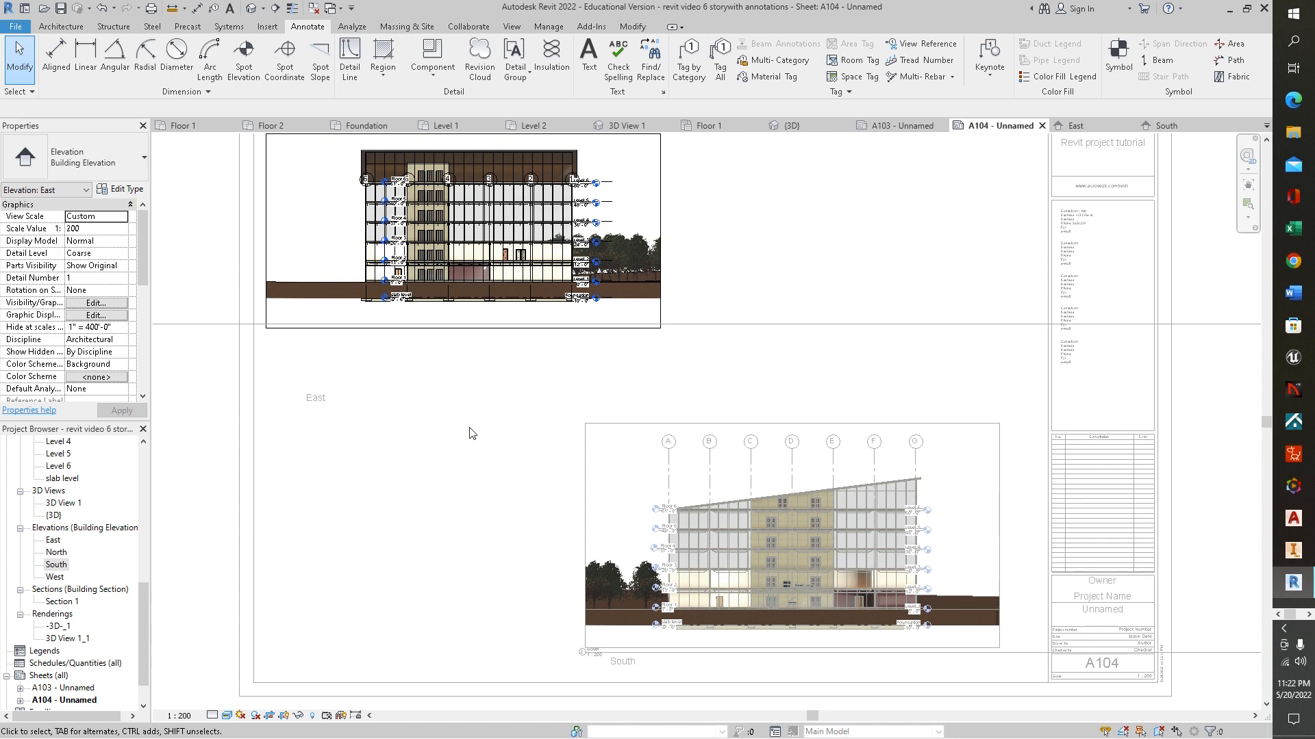
{"action": "scroll", "coordinate": [471, 432], "scroll_direction": "down", "scroll_amount": 2}
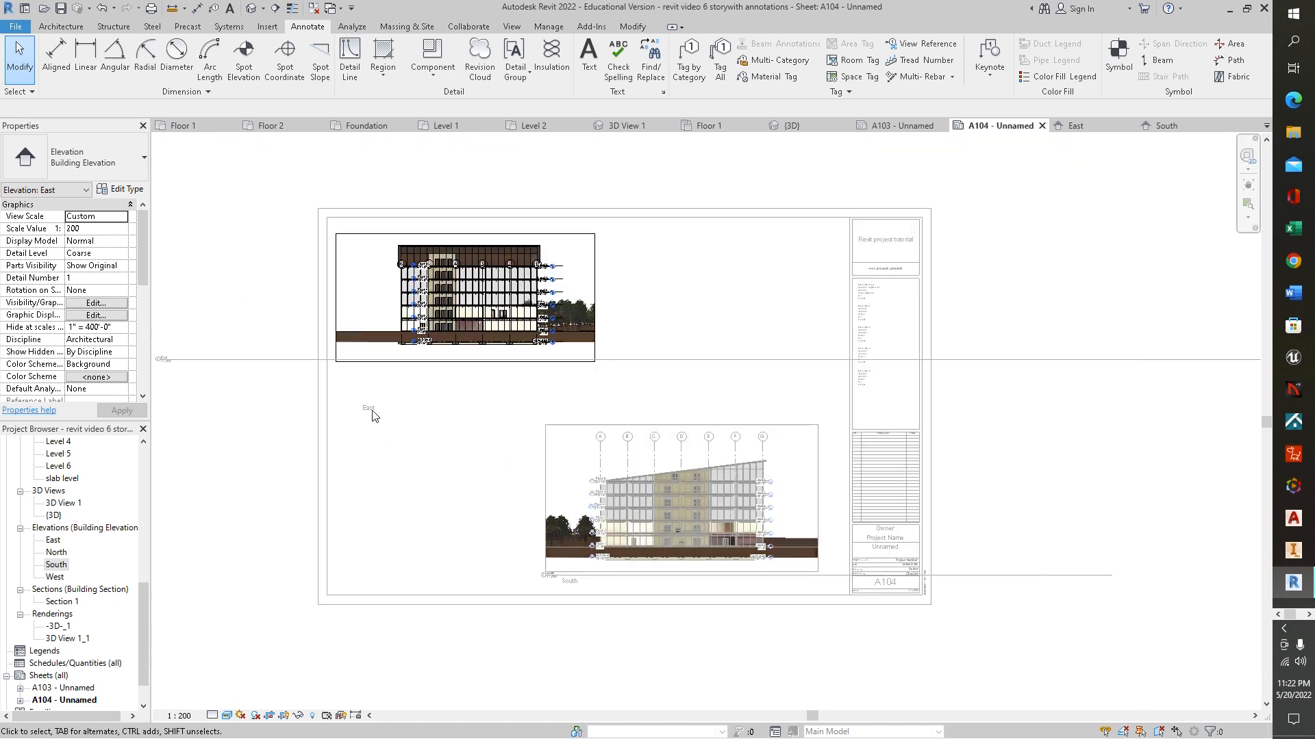
{"action": "left_click", "coordinate": [286, 423]}
{"action": "left_click", "coordinate": [1000, 128]}
{"action": "left_click", "coordinate": [419, 446]}
{"action": "left_click", "coordinate": [1099, 127]}
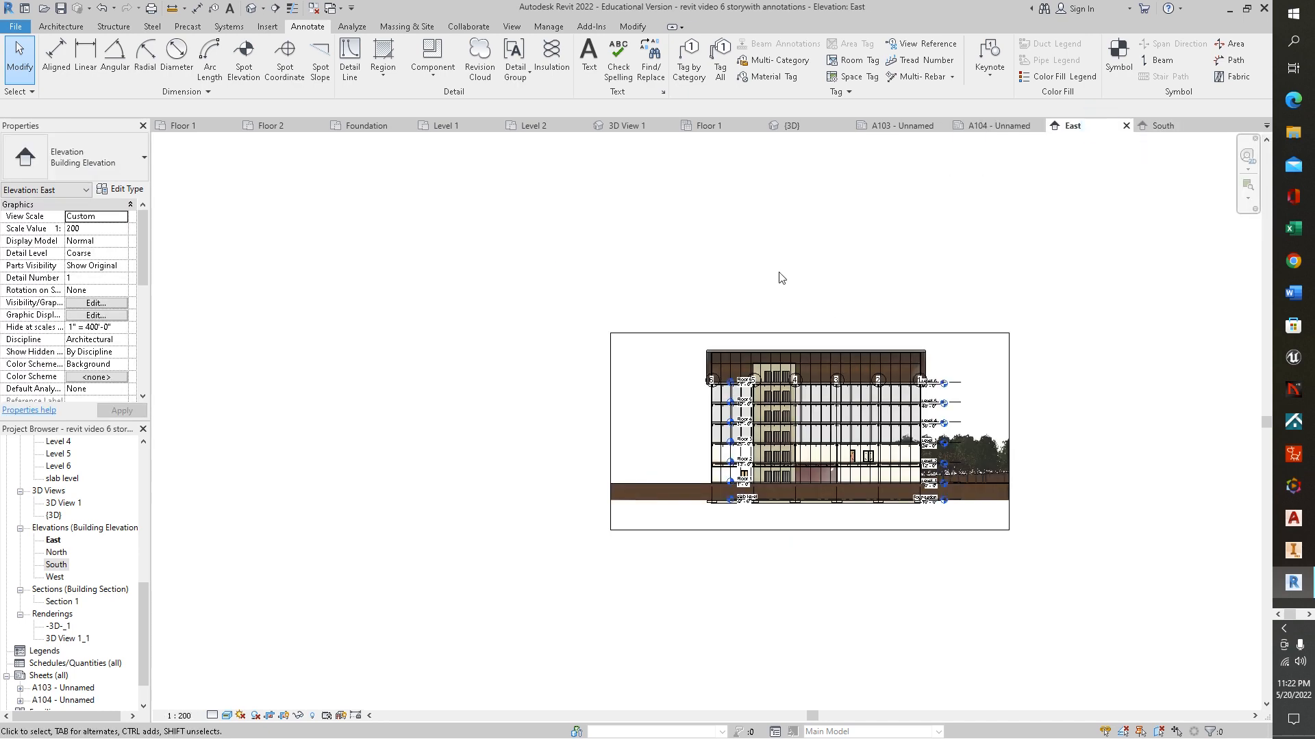
{"action": "left_click", "coordinate": [1158, 124]}
{"action": "left_click", "coordinate": [1006, 125]}
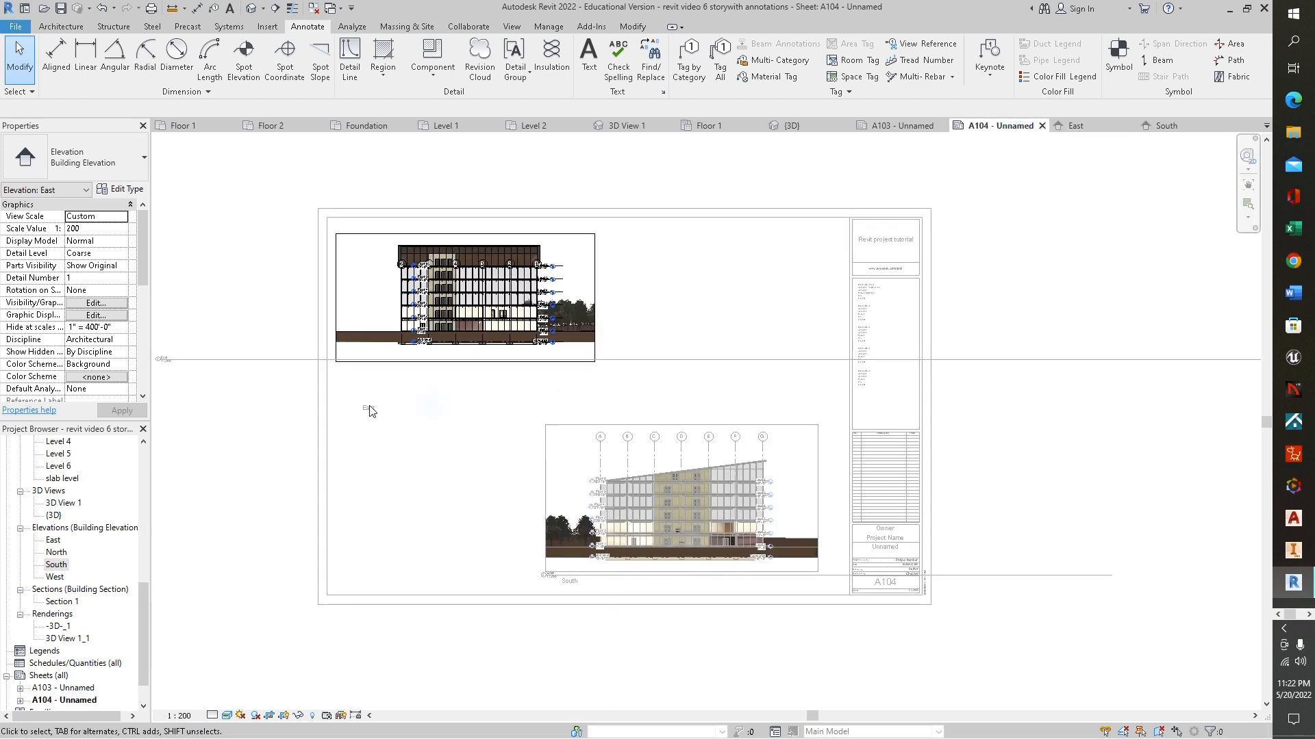
- Deactivate the East elevation view and move the "East" text note up to just below the cropped viewport
{"action": "left_click", "coordinate": [433, 362]}
{"action": "left_click", "coordinate": [417, 403]}
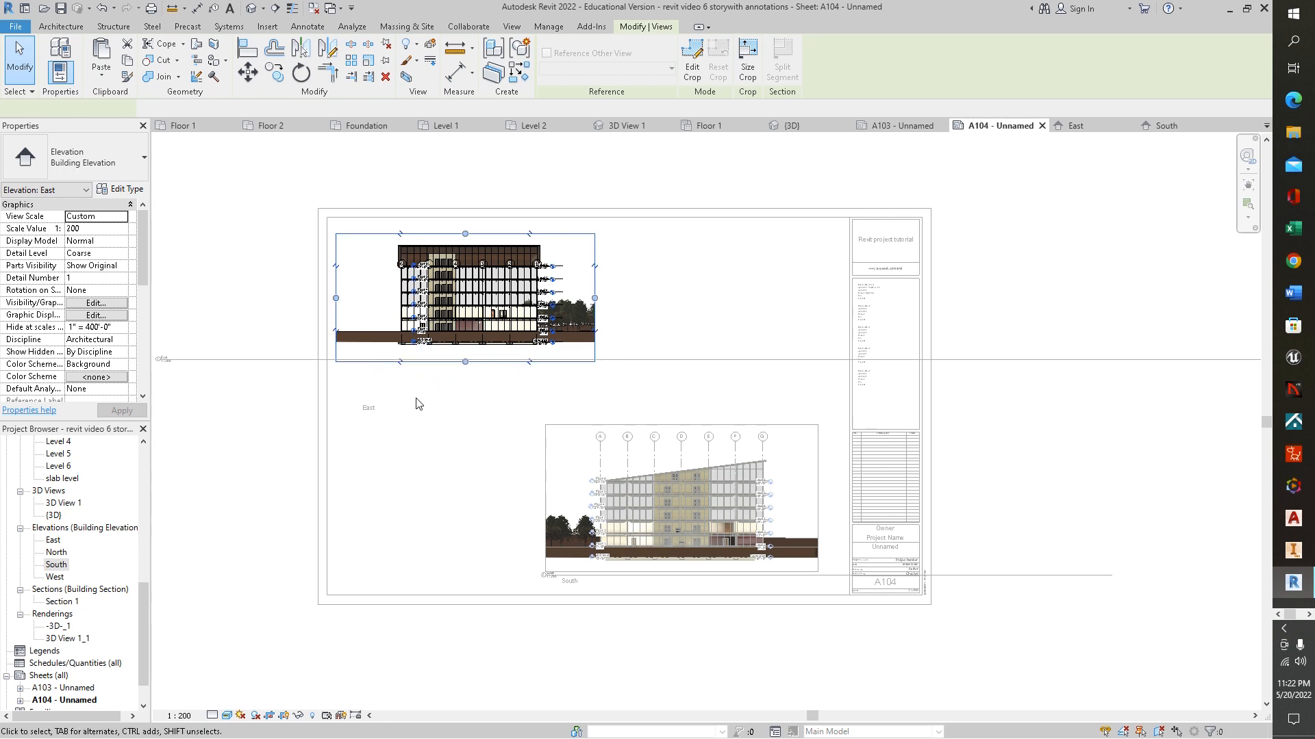
{"action": "left_click", "coordinate": [466, 395]}
{"action": "left_click", "coordinate": [698, 351]}
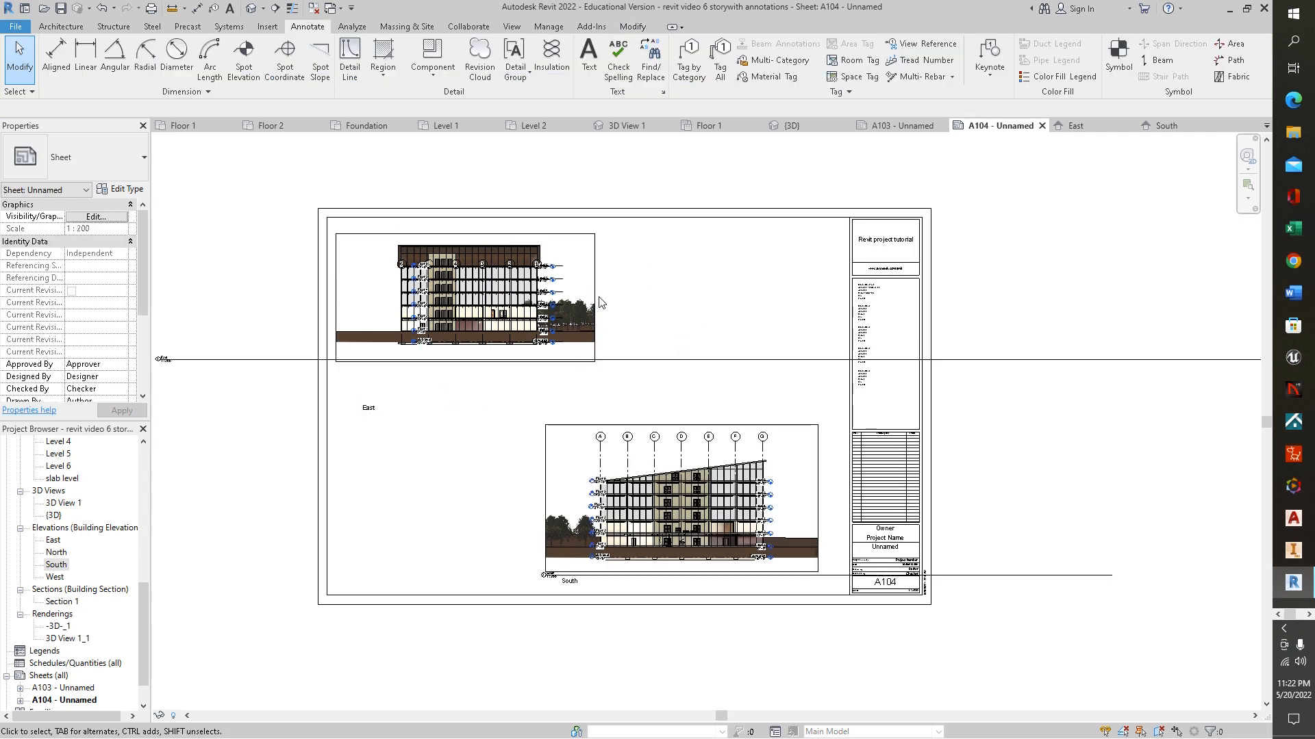
{"action": "left_click_drag", "start_coordinate": [368, 408], "coordinate": [370, 384]}
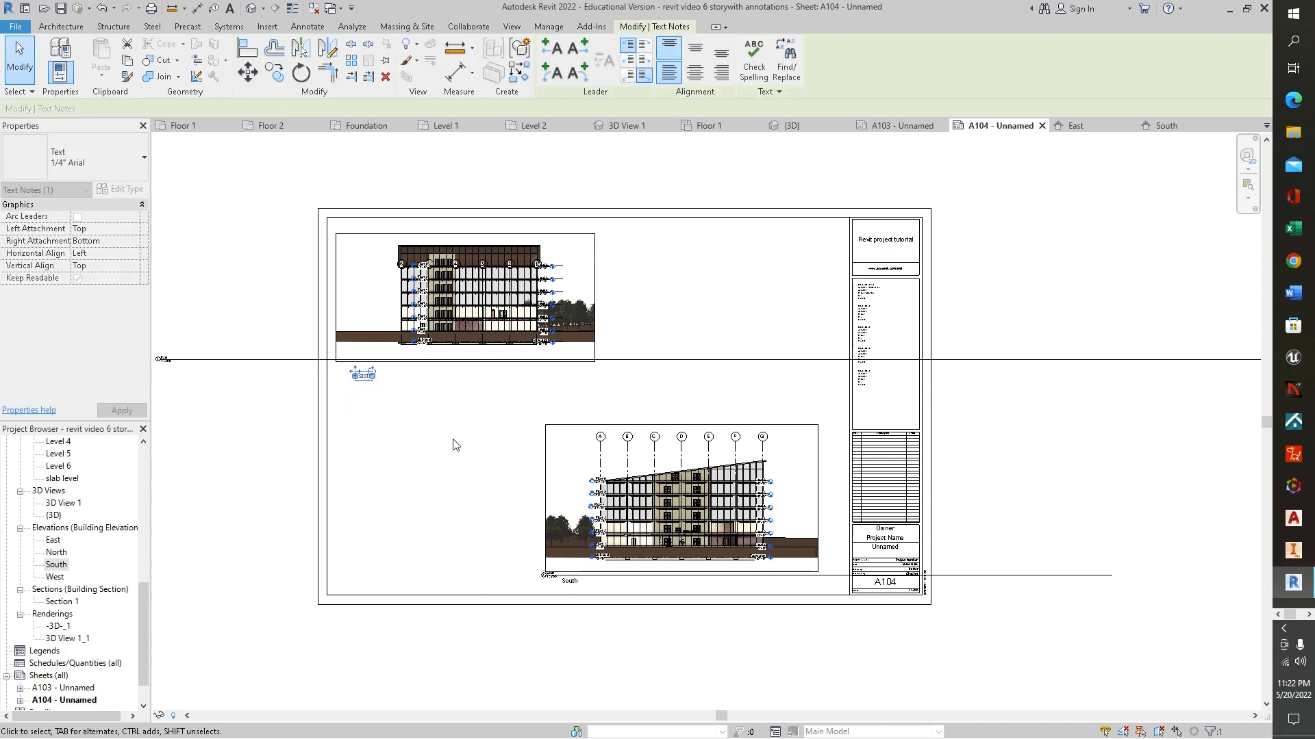
{"action": "left_click", "coordinate": [446, 440]}
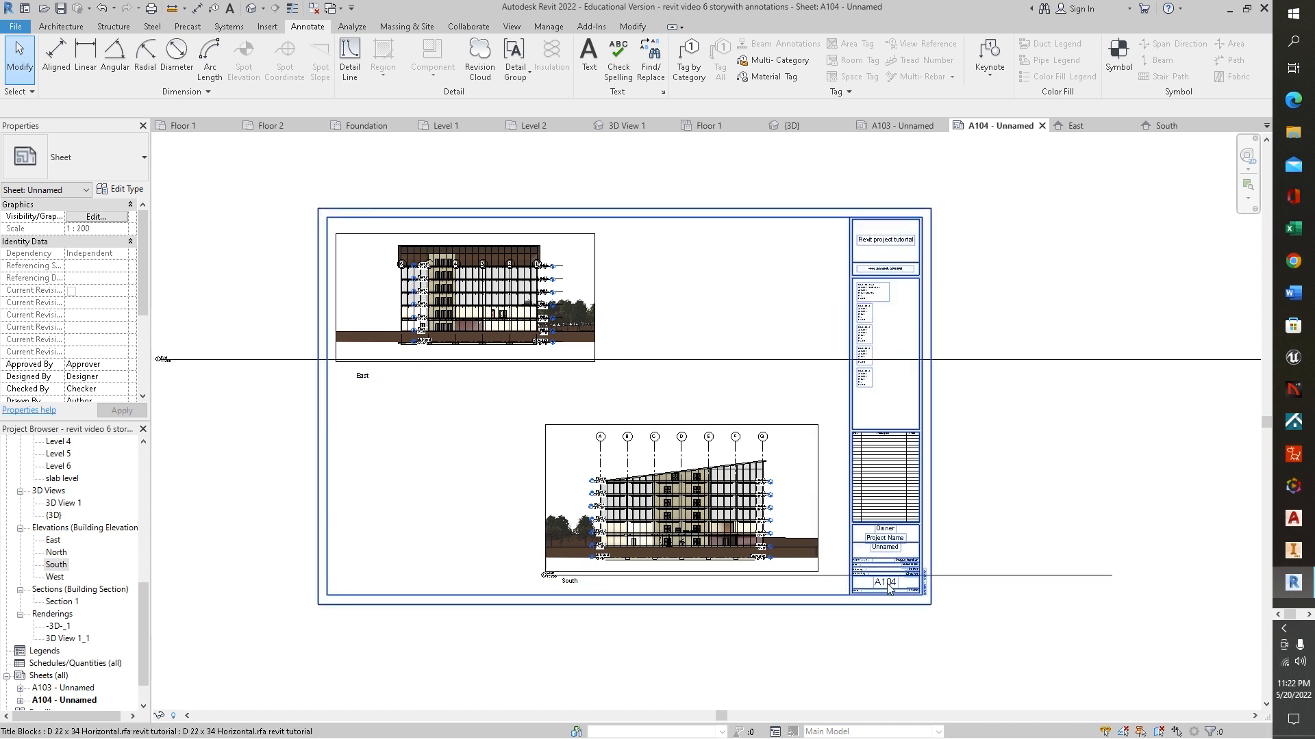
{"action": "scroll", "coordinate": [901, 567], "scroll_direction": "up", "scroll_amount": 6}
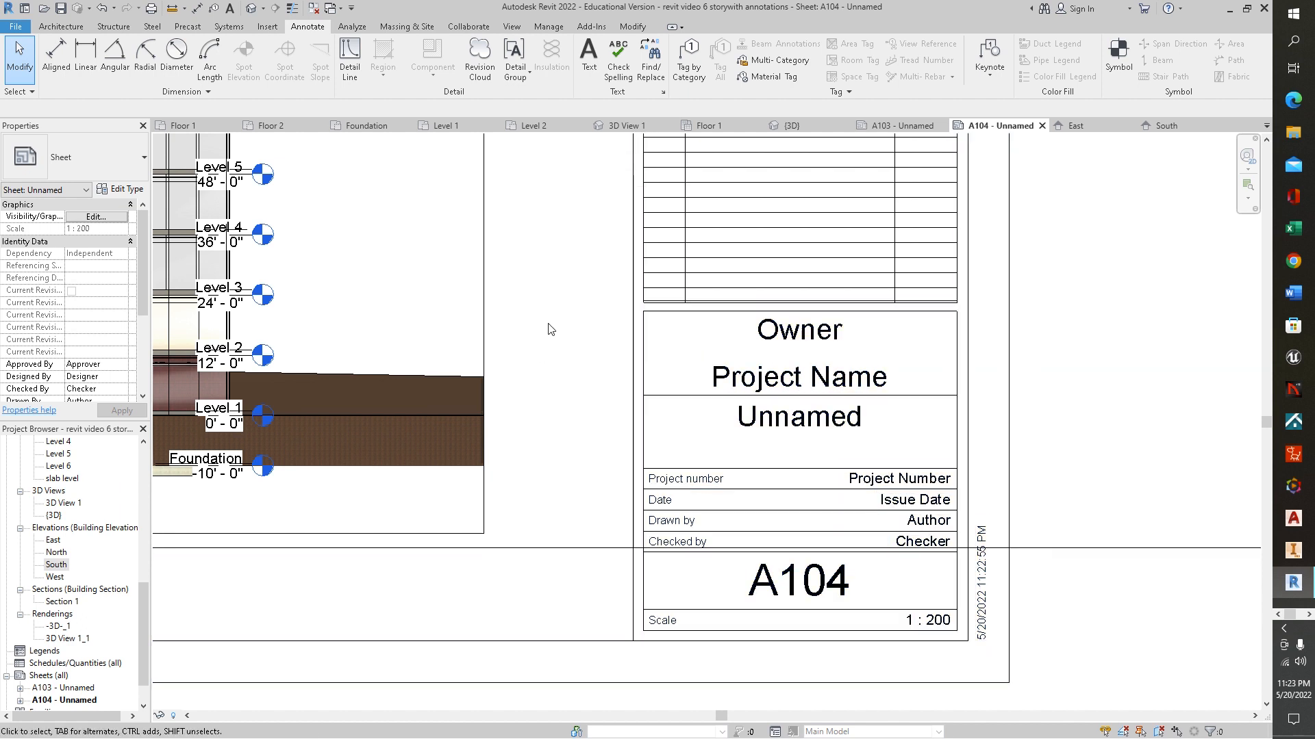
{"action": "scroll", "coordinate": [556, 328], "scroll_direction": "down", "scroll_amount": 3}
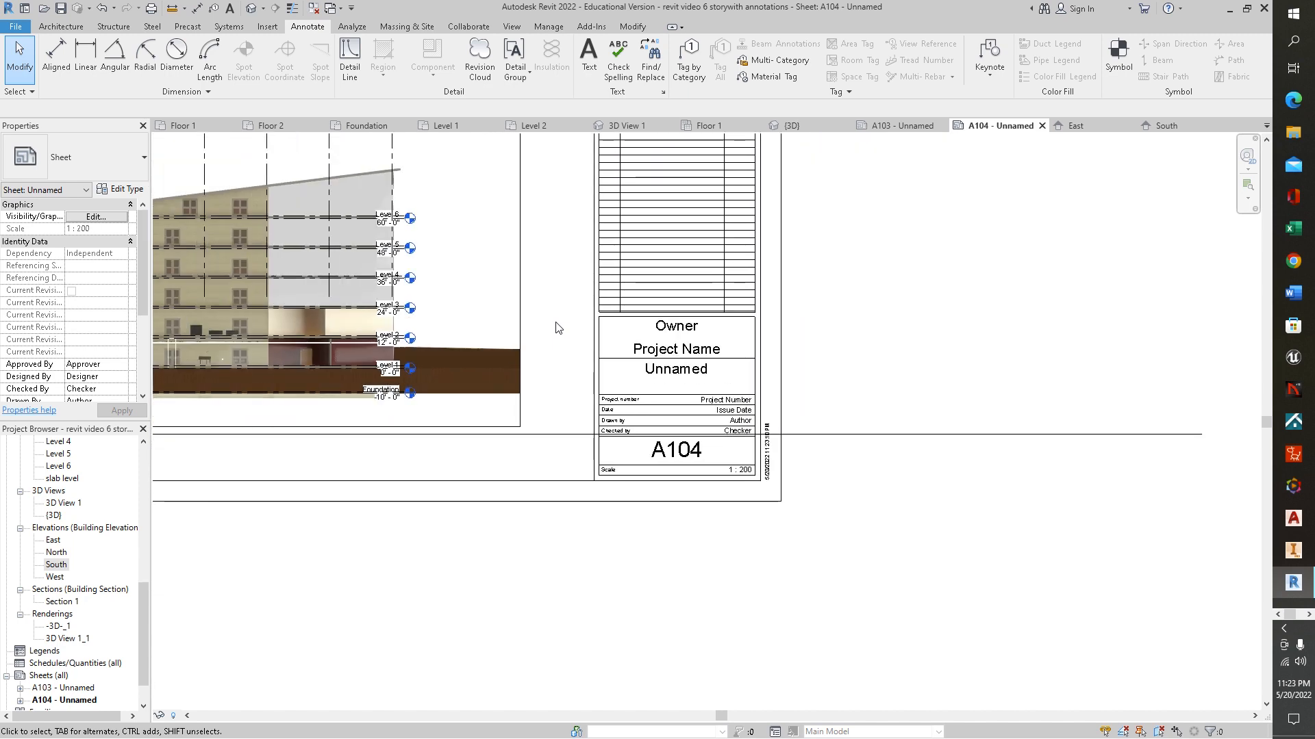
{"action": "middle_click_drag", "start_coordinate": [561, 353], "coordinate": [1073, 586]}
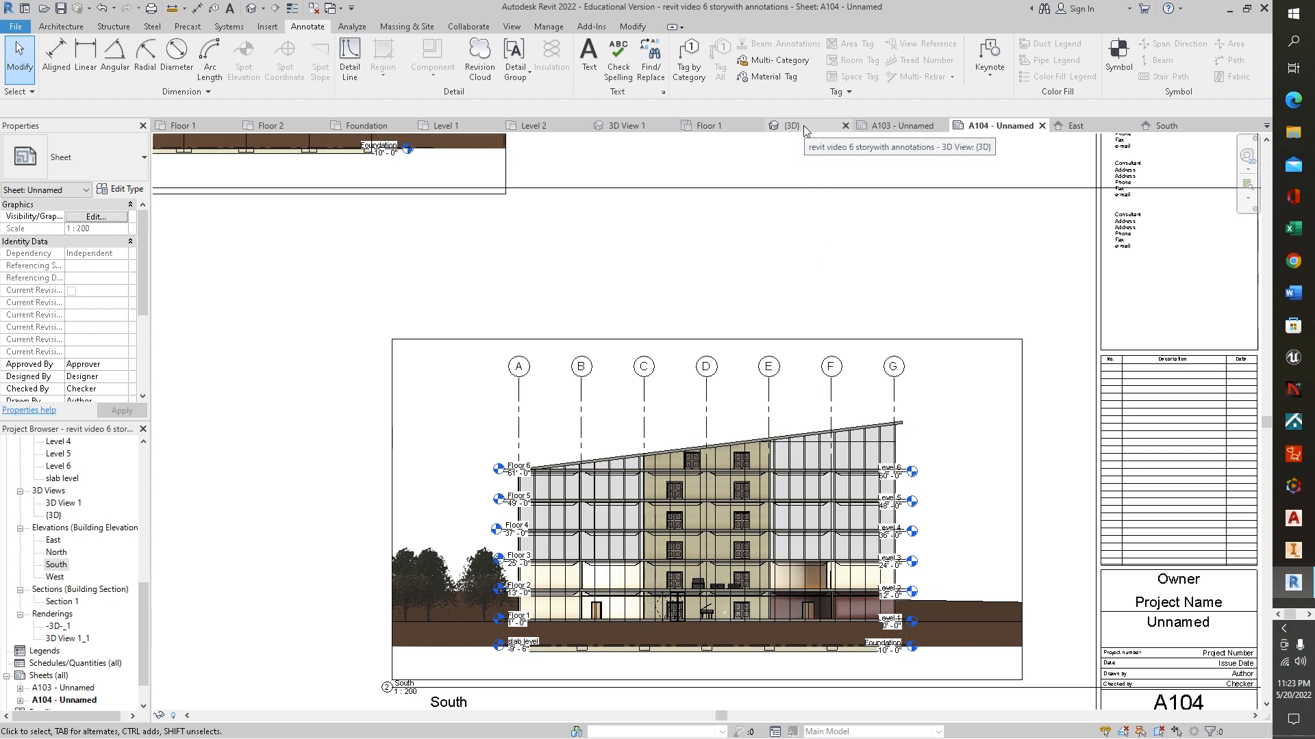
- Duplicate the {3D} view without detailing from the 3D Views group
{"action": "left_click", "coordinate": [54, 517]}
{"action": "right_click", "coordinate": [55, 519]}
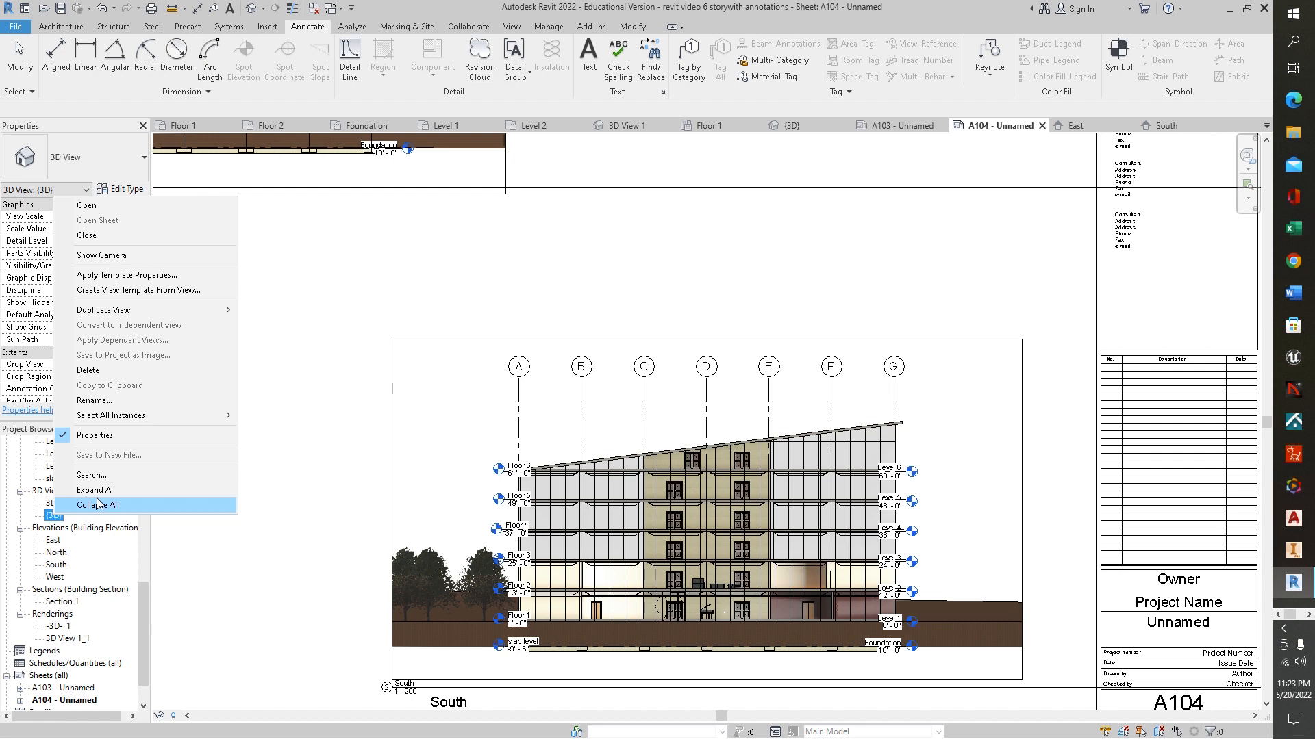
{"action": "mouse_move", "coordinate": [219, 310]}
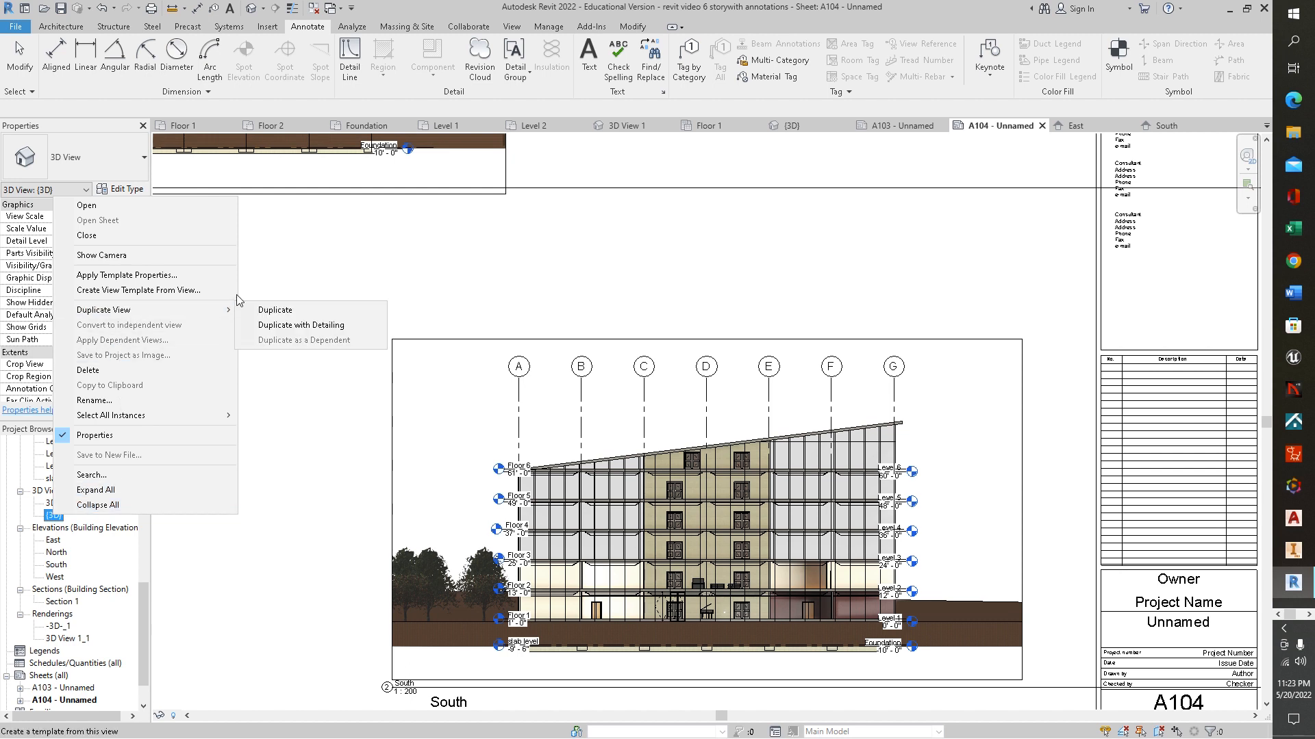
{"action": "left_click", "coordinate": [270, 312]}
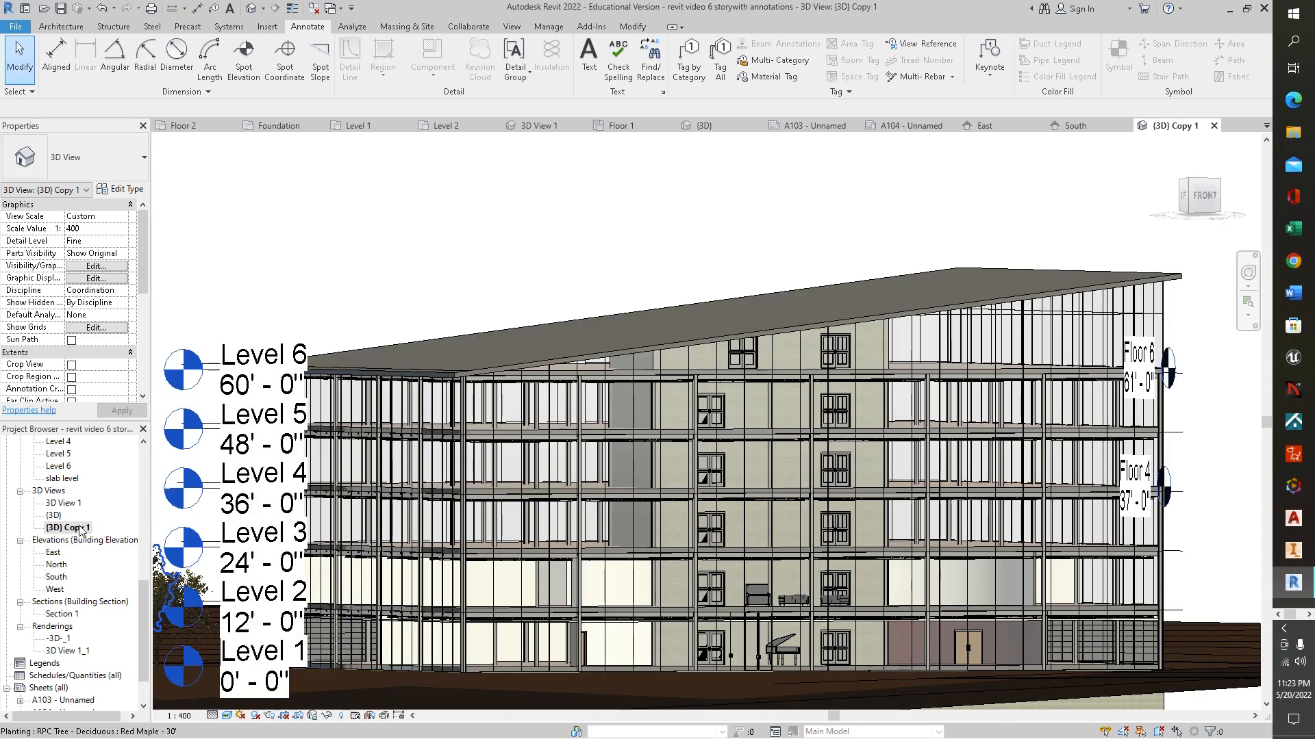
- Try to rename the duplicated 3D view by replacing the end of its name with "Floor 1"
{"action": "right_click", "coordinate": [80, 530]}
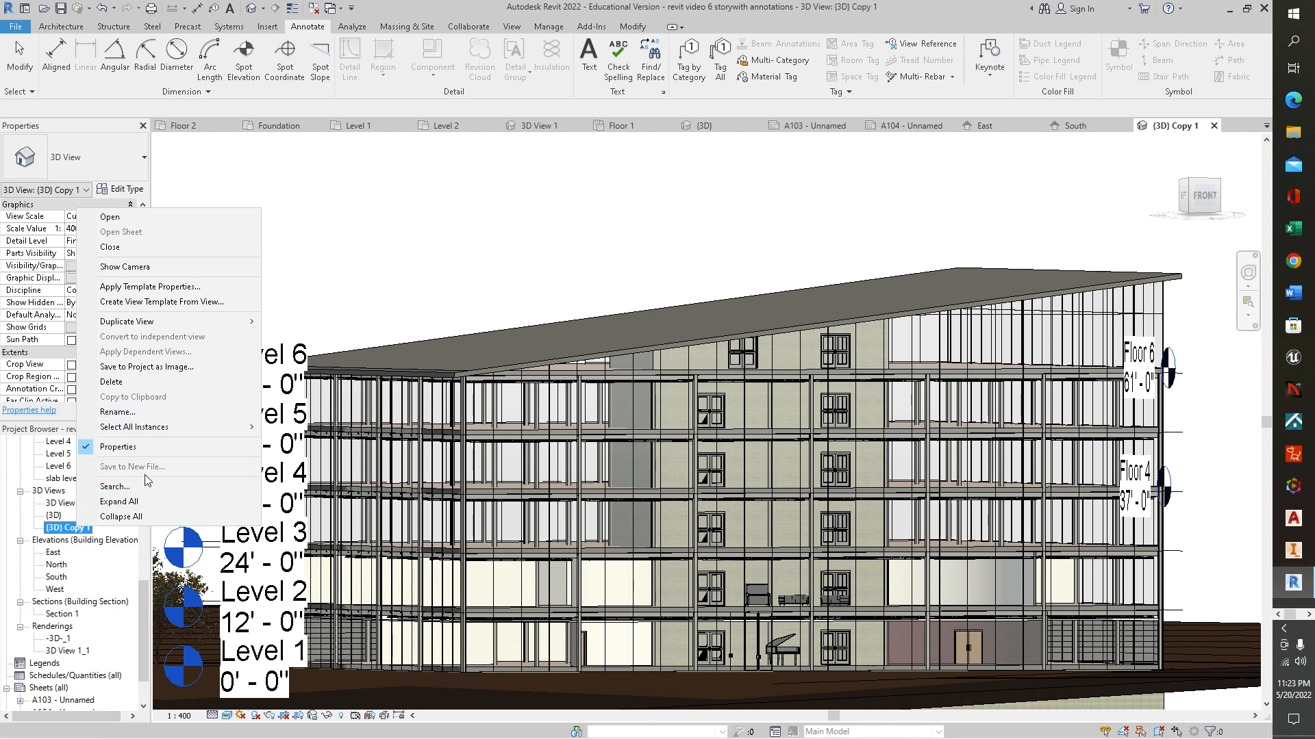
{"action": "left_click", "coordinate": [118, 412]}
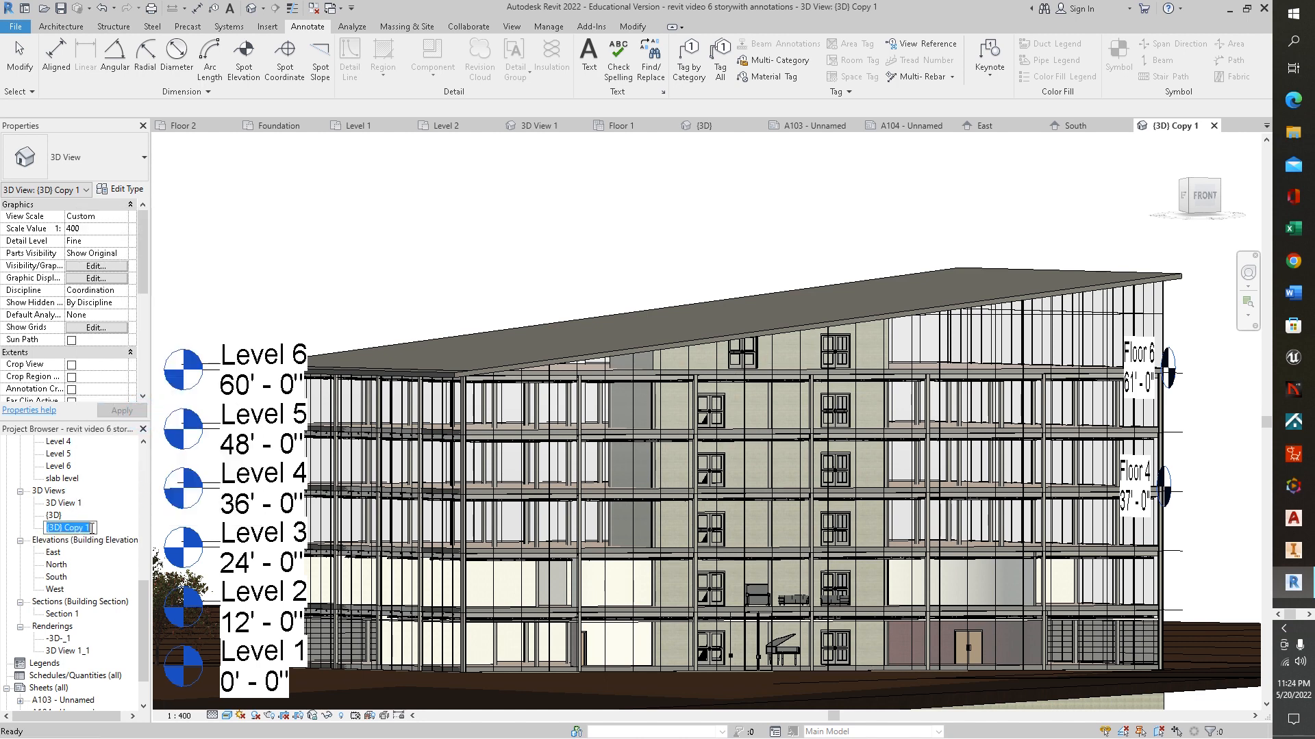
{"action": "left_click_drag", "start_coordinate": [92, 529], "coordinate": [63, 529]}
{"action": "key", "text": "BackSpace"}
{"action": "type", "text": "Floor 1"}
{"action": "key", "text": "Return"}
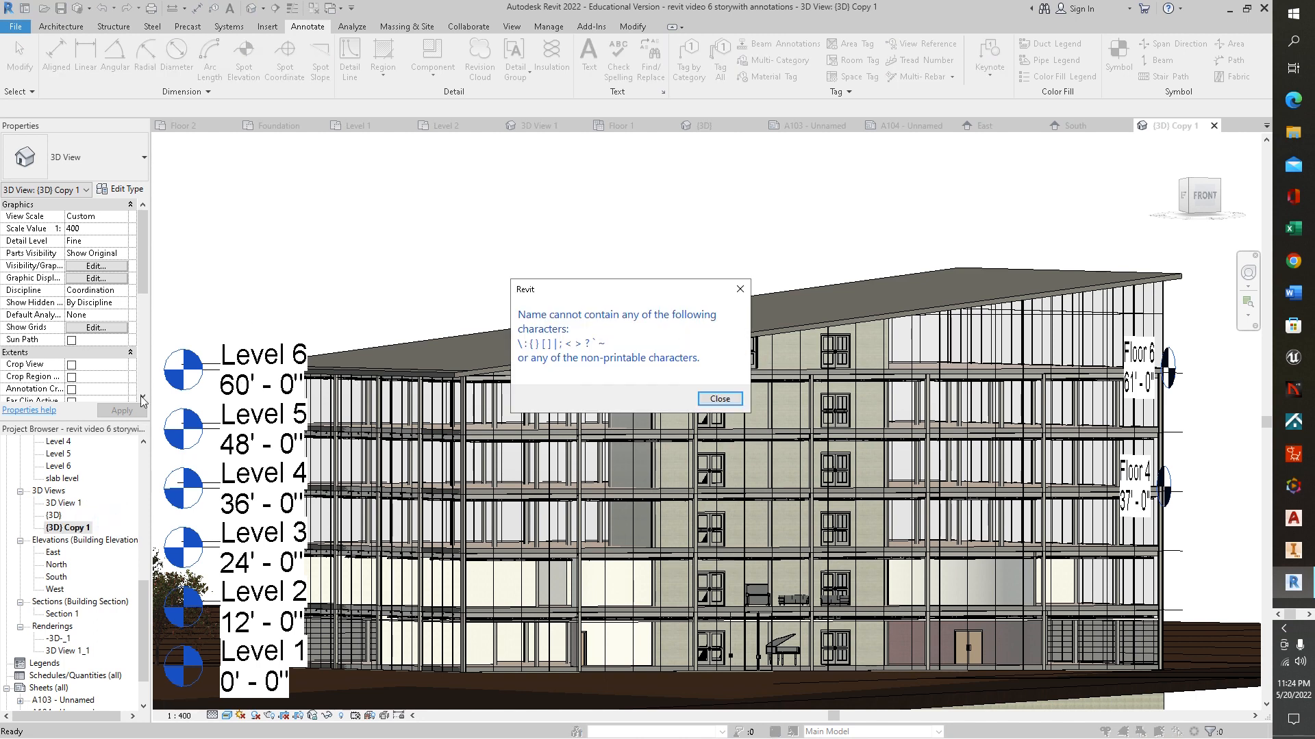
{"action": "left_click", "coordinate": [720, 399]}
- Try again to rename the view copy while keeping its {3D} prefix, and dismiss the save reminder without saving
{"action": "right_click", "coordinate": [75, 531]}
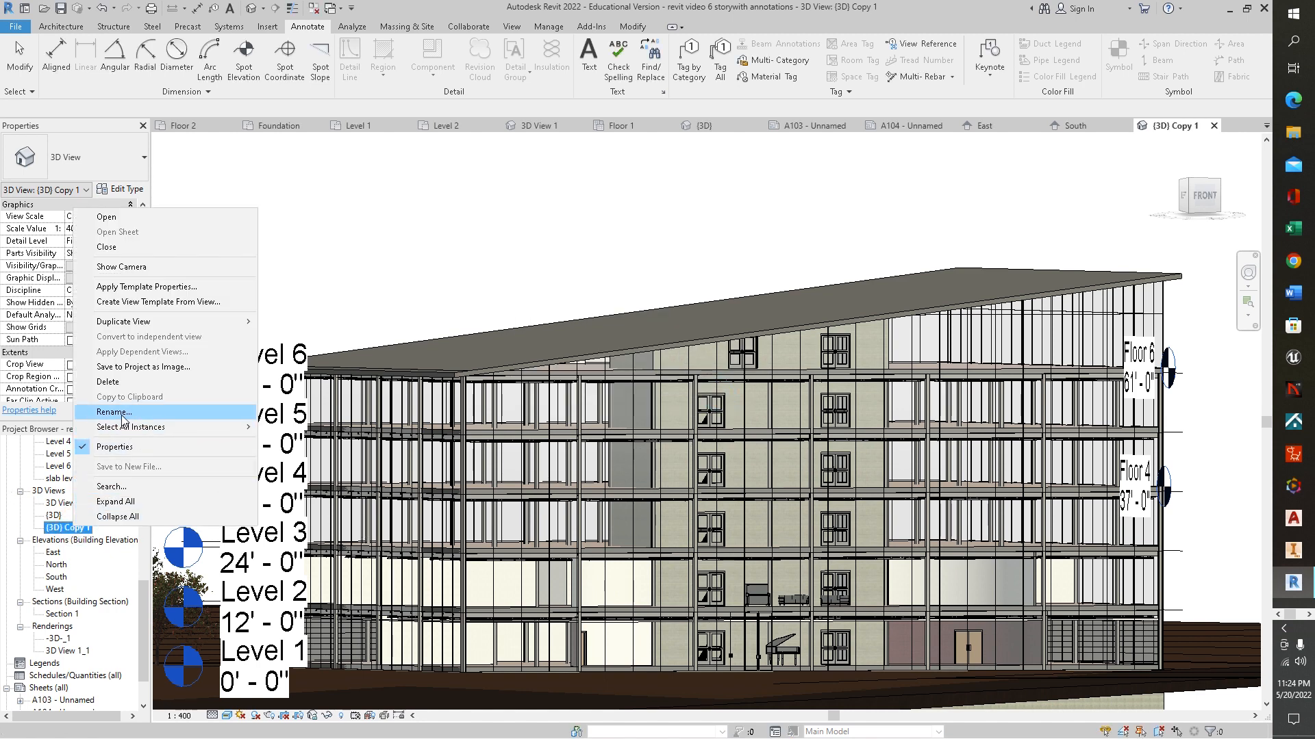
{"action": "left_click", "coordinate": [113, 411]}
{"action": "left_click_drag", "start_coordinate": [90, 528], "coordinate": [71, 528]}
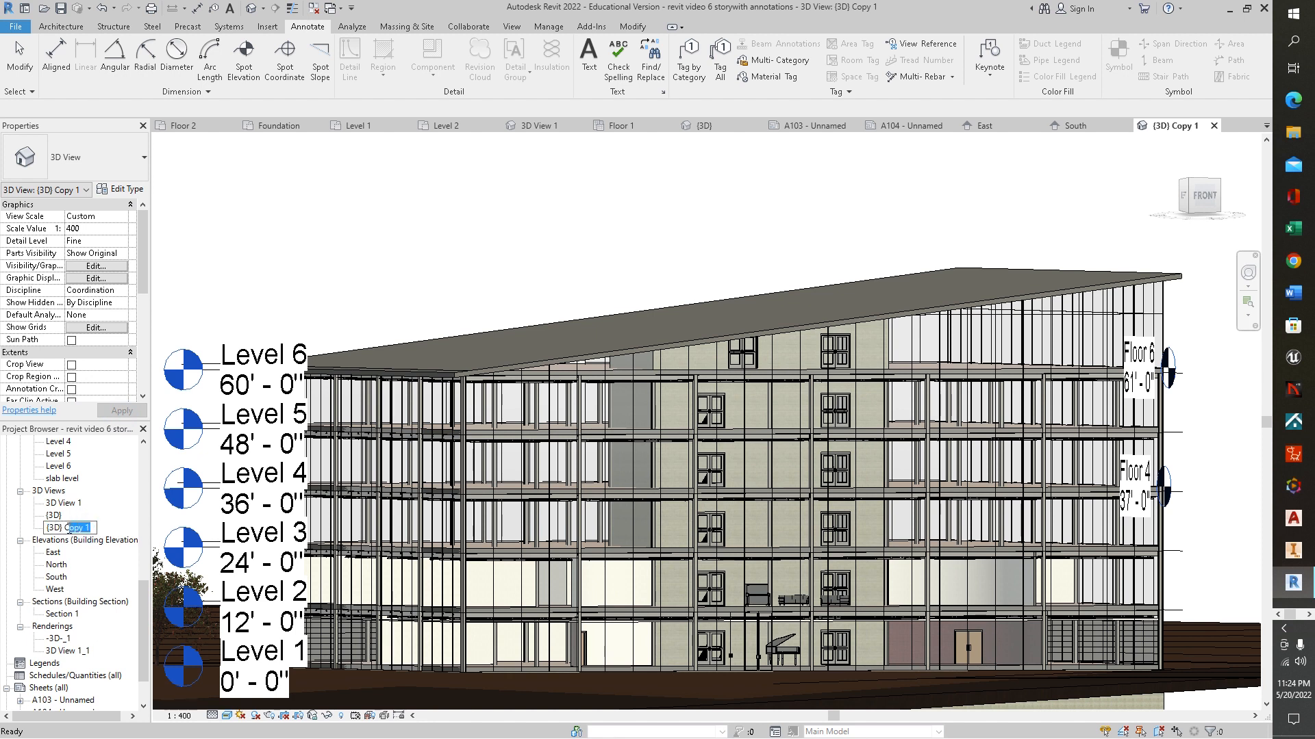
{"action": "type", "text": "v"}
{"action": "left_click", "coordinate": [110, 523]}
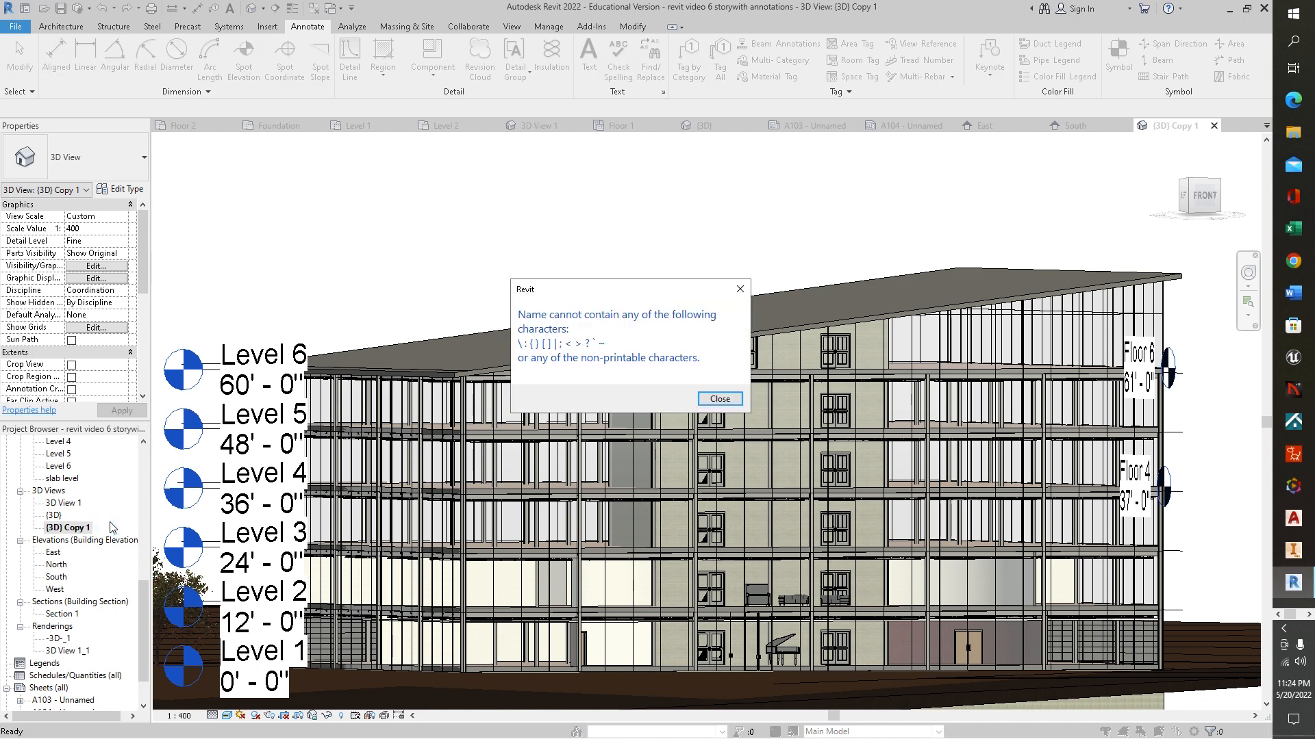
{"action": "left_click", "coordinate": [720, 399]}
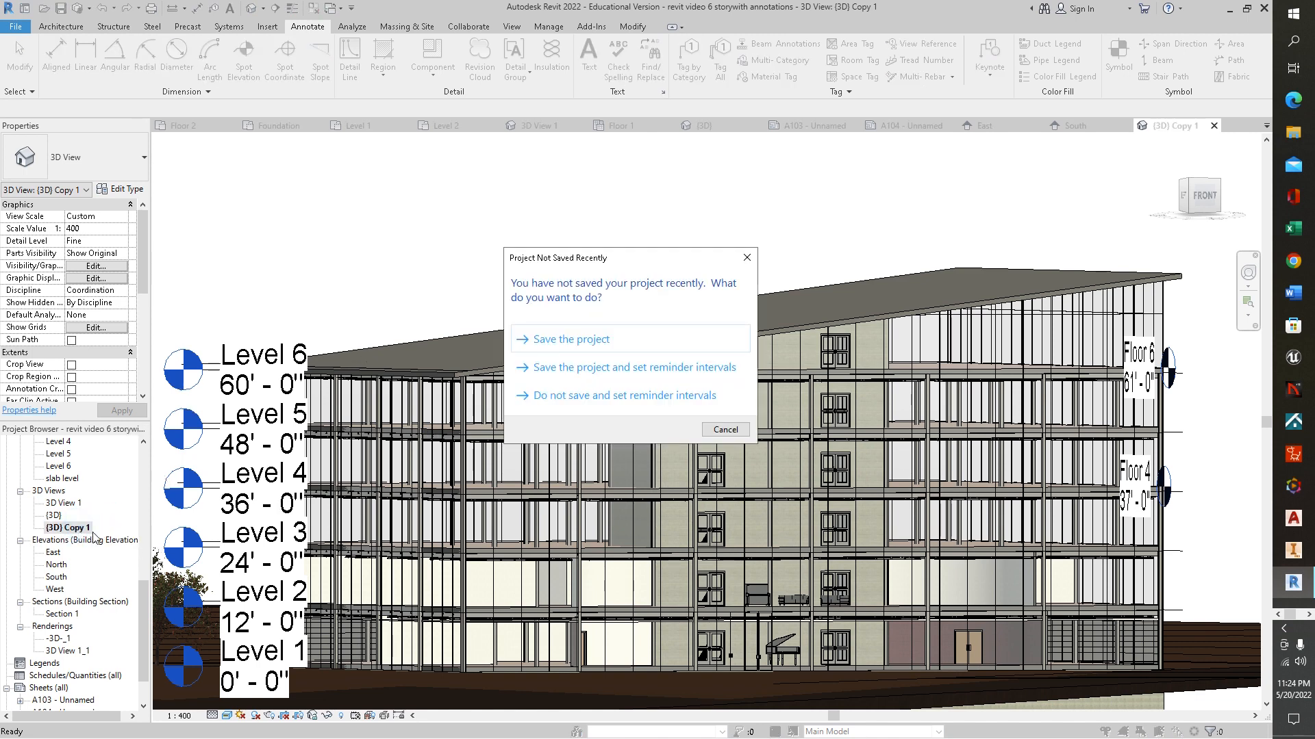
{"action": "left_click", "coordinate": [747, 258]}
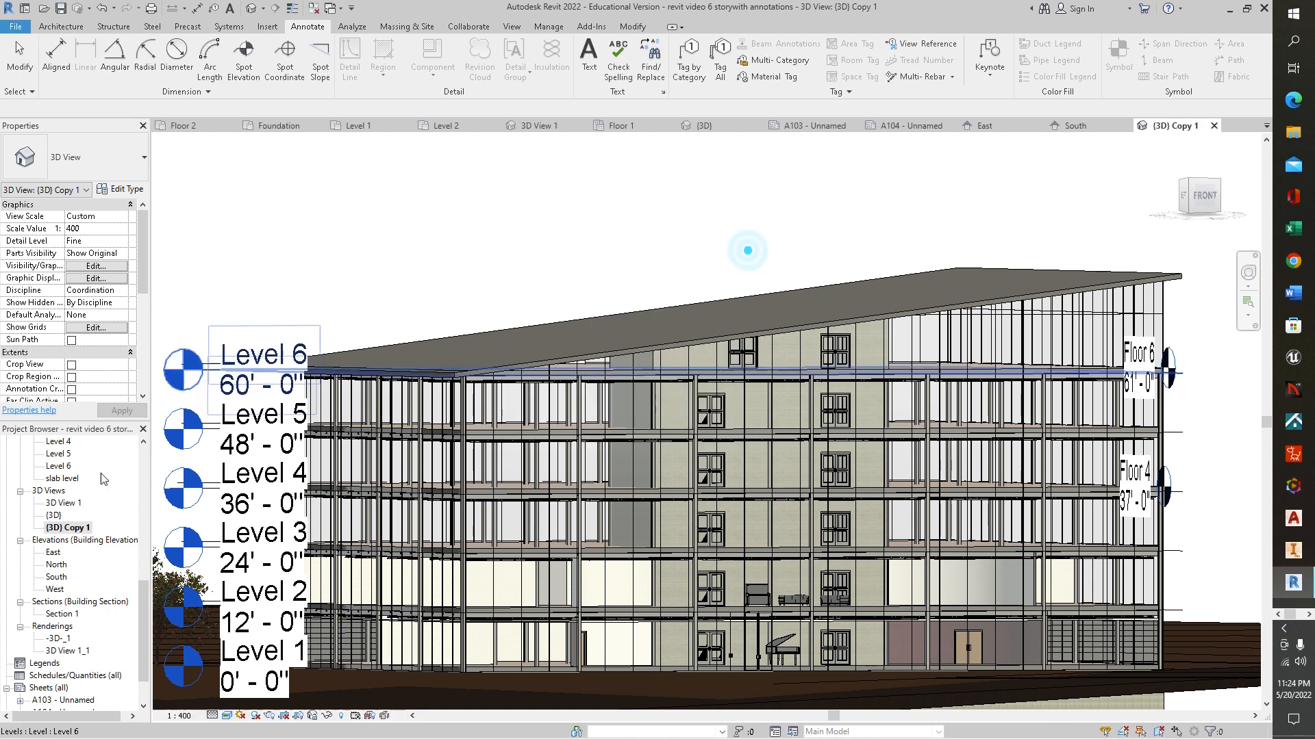
- Rename the duplicated 3D view as "3d fl1", replacing its entire name
{"action": "left_click", "coordinate": [69, 528]}
{"action": "right_click", "coordinate": [69, 528]}
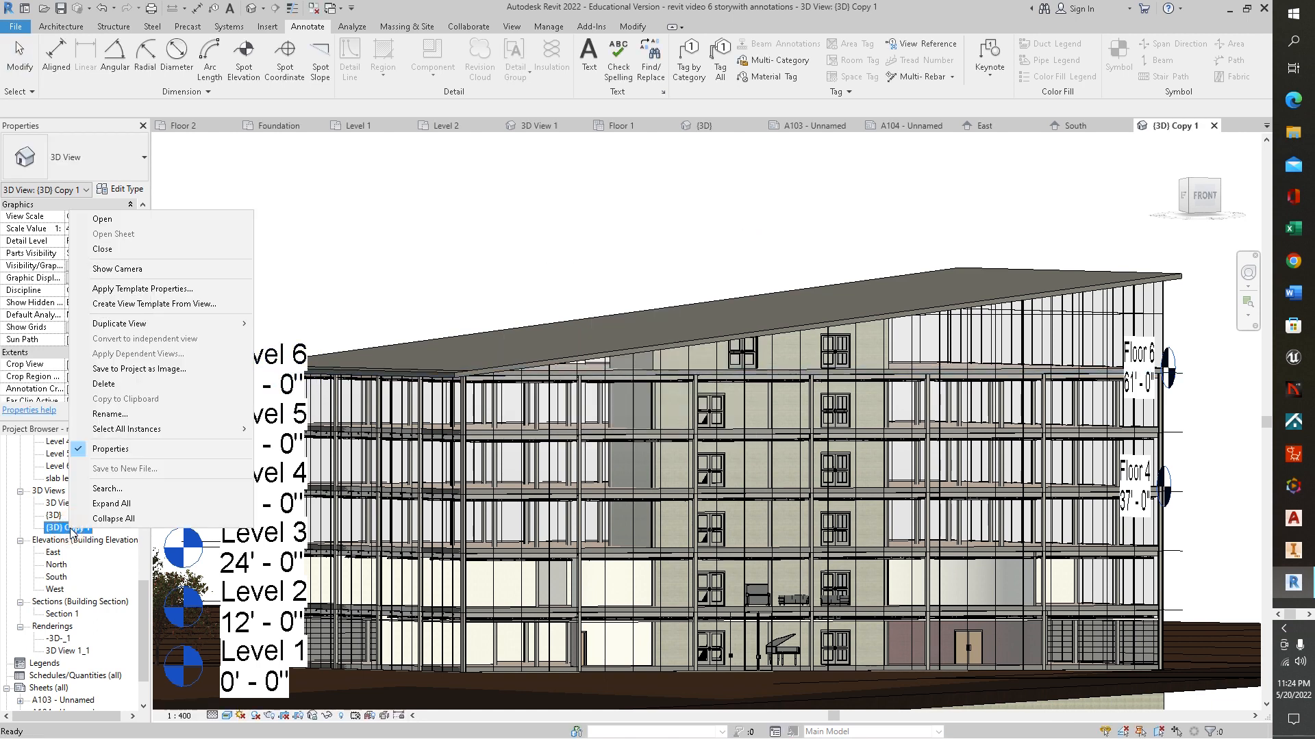
{"action": "left_click", "coordinate": [110, 414]}
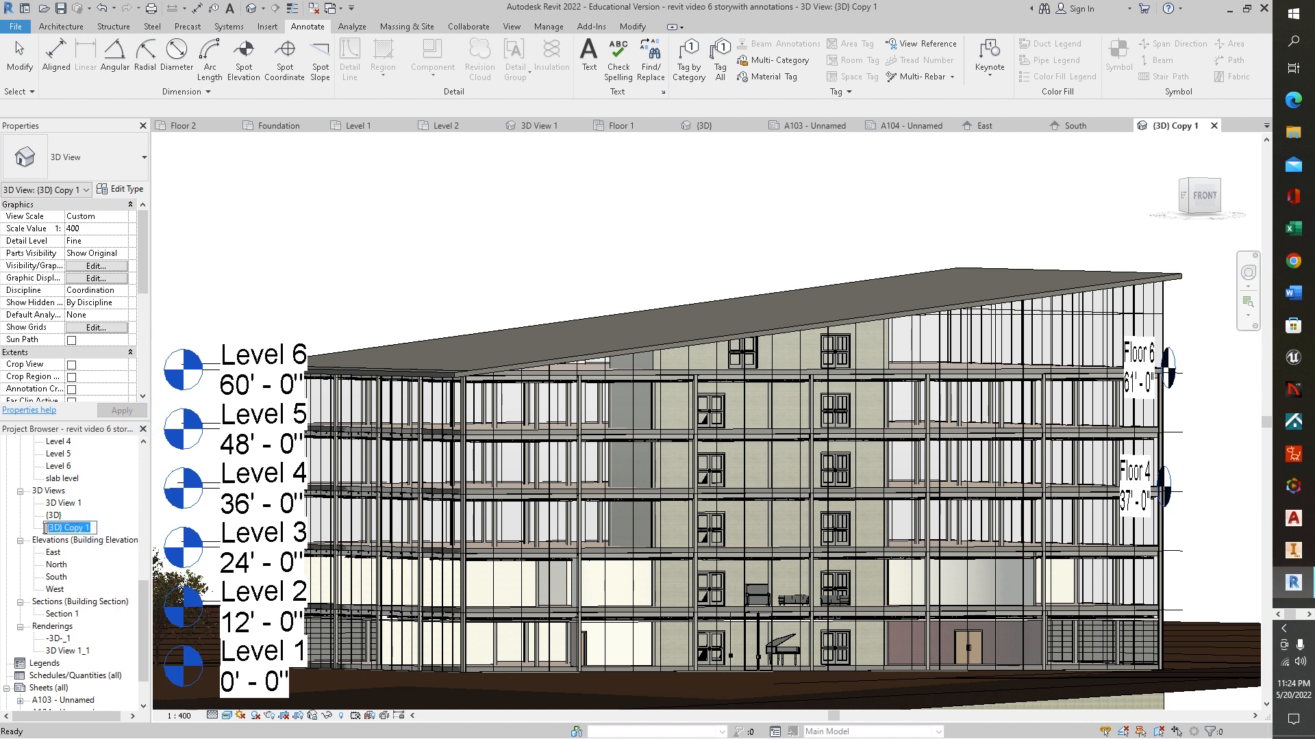
{"action": "type", "text": "3d fl1"}
{"action": "key", "text": "Return"}
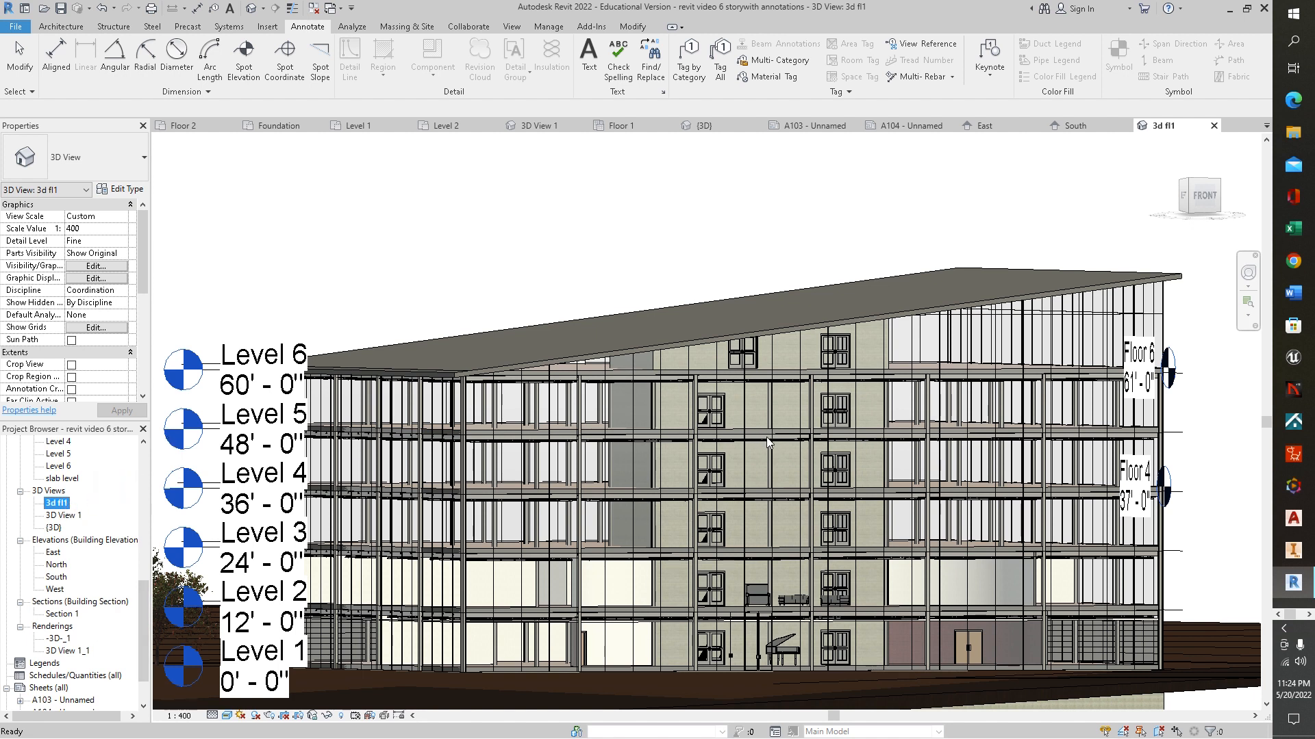
- Orient the 3d fl1 view to Floor Plan: Floor 1 so the model is cut at the first floor
{"action": "right_click", "coordinate": [1199, 190]}
{"action": "left_click", "coordinate": [1199, 192]}
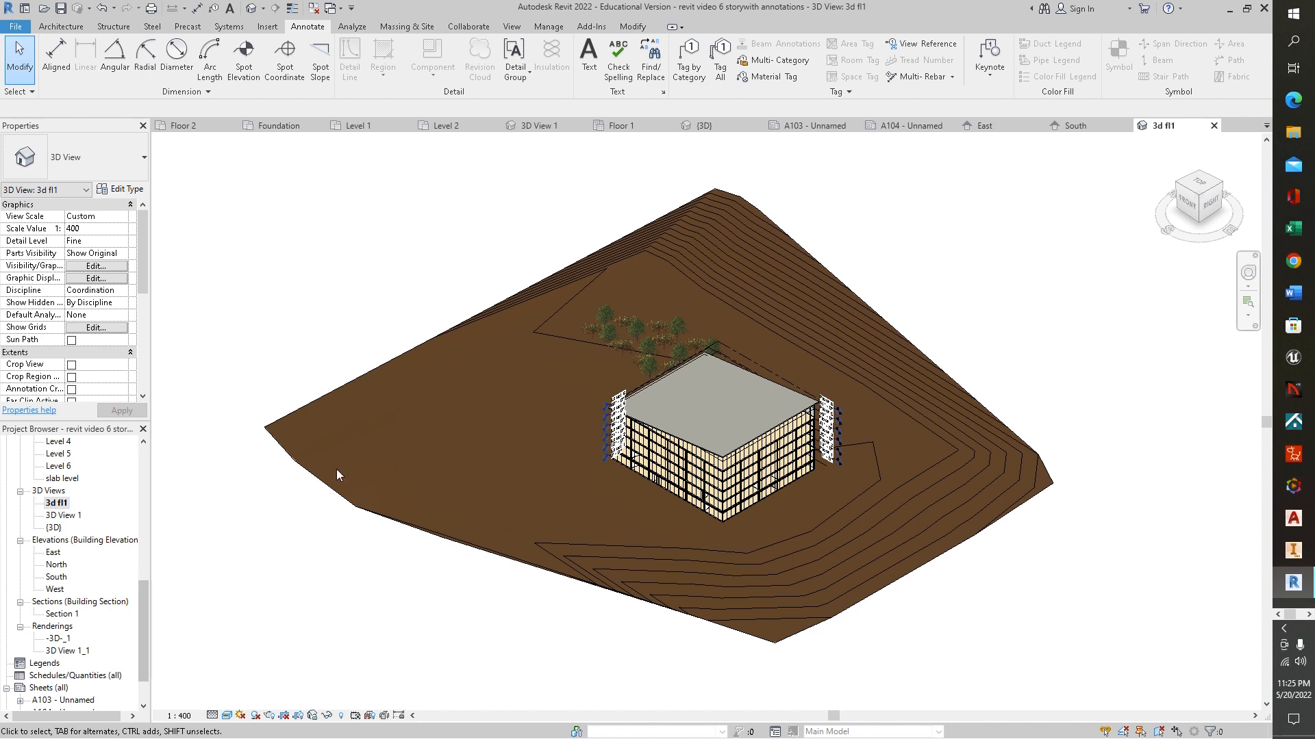
{"action": "right_click", "coordinate": [1201, 197]}
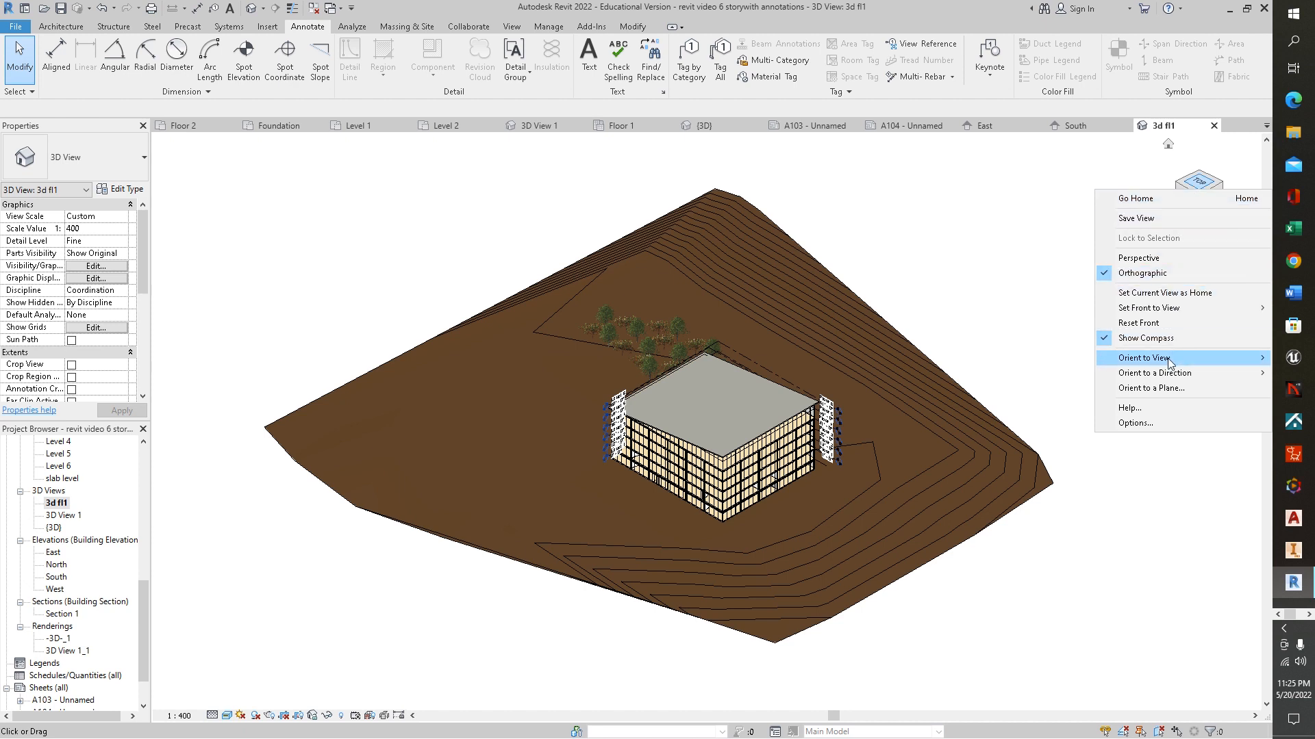
{"action": "mouse_move", "coordinate": [1192, 359]}
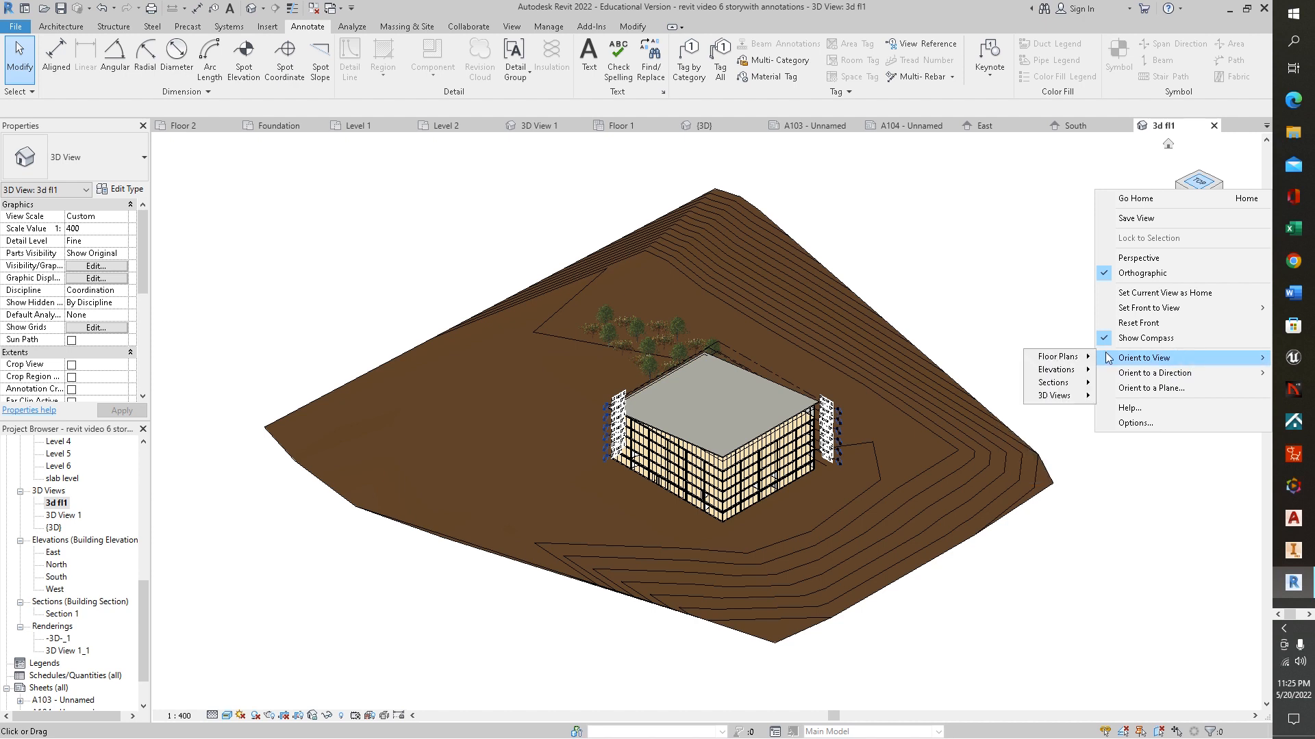
{"action": "mouse_move", "coordinate": [1085, 399]}
{"action": "mouse_move", "coordinate": [1091, 363]}
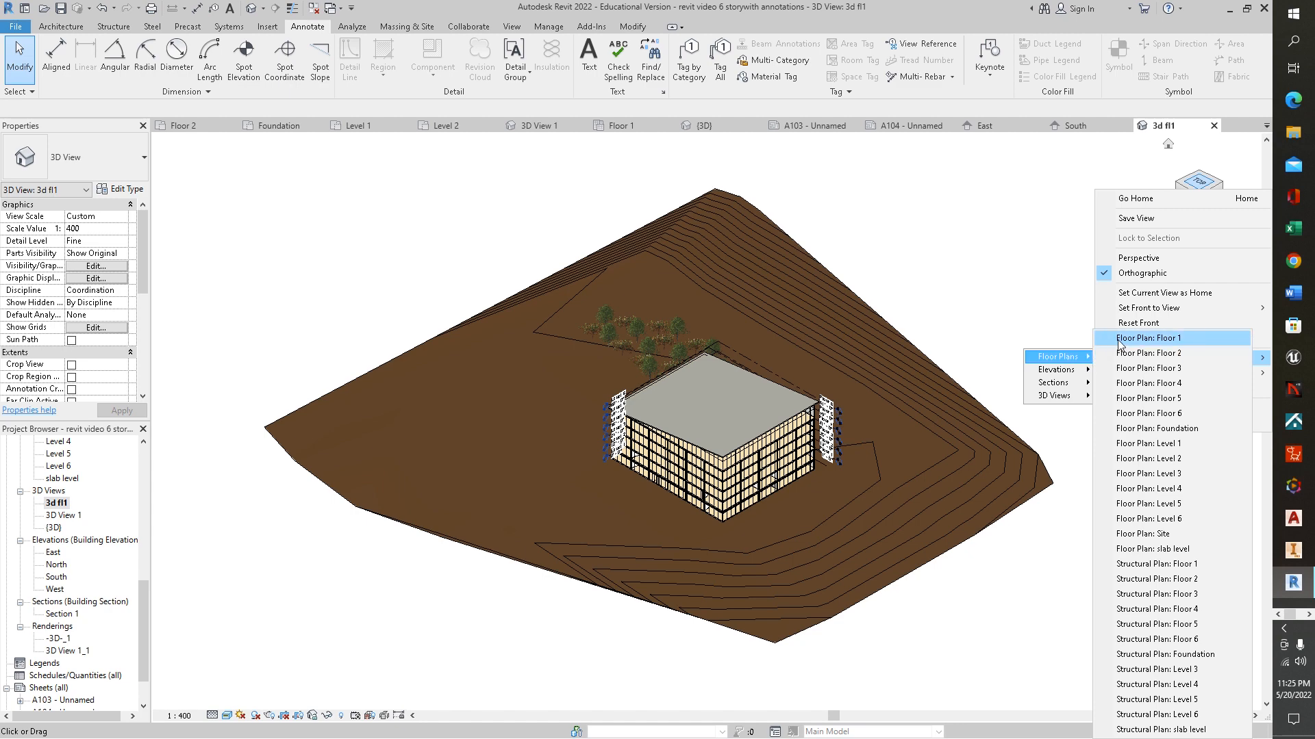
{"action": "left_click", "coordinate": [1148, 338]}
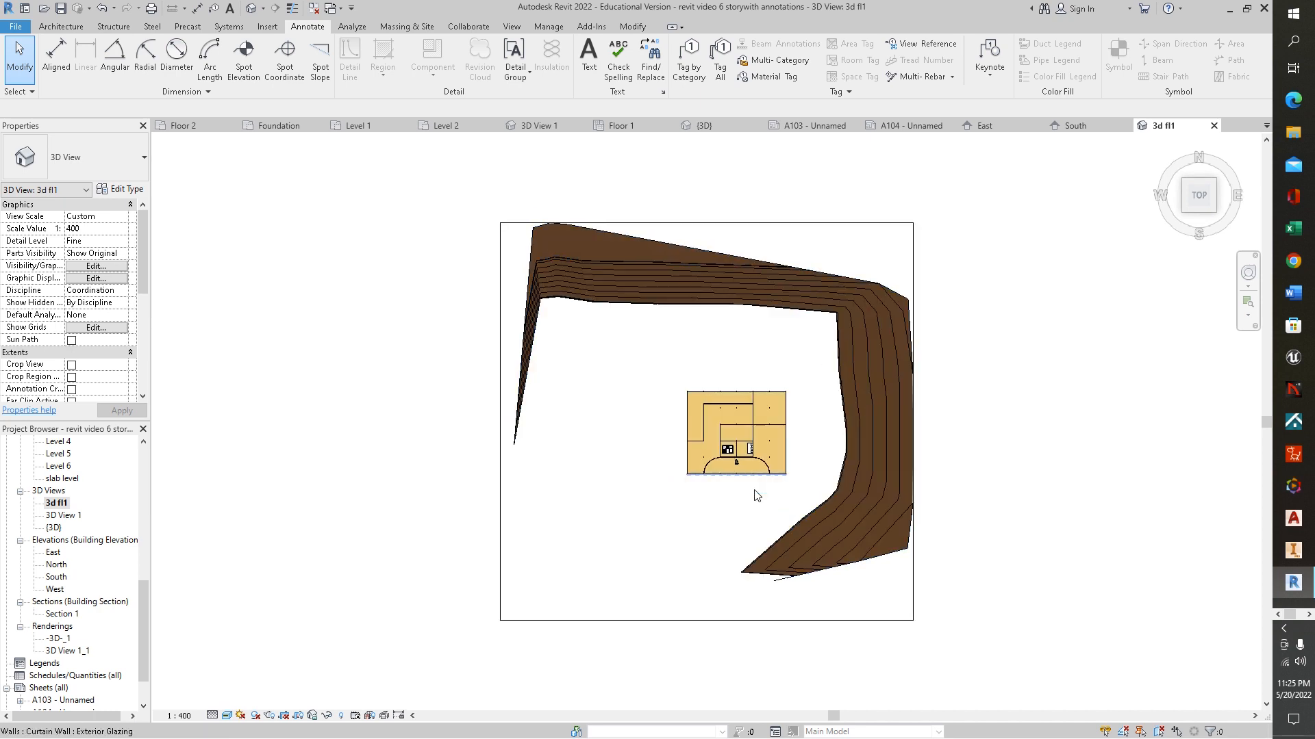
- Turn on the visible crop region in 3d fl1 and pull all four of its edges in close around the building
{"action": "scroll", "coordinate": [760, 505], "scroll_direction": "up", "scroll_amount": 2}
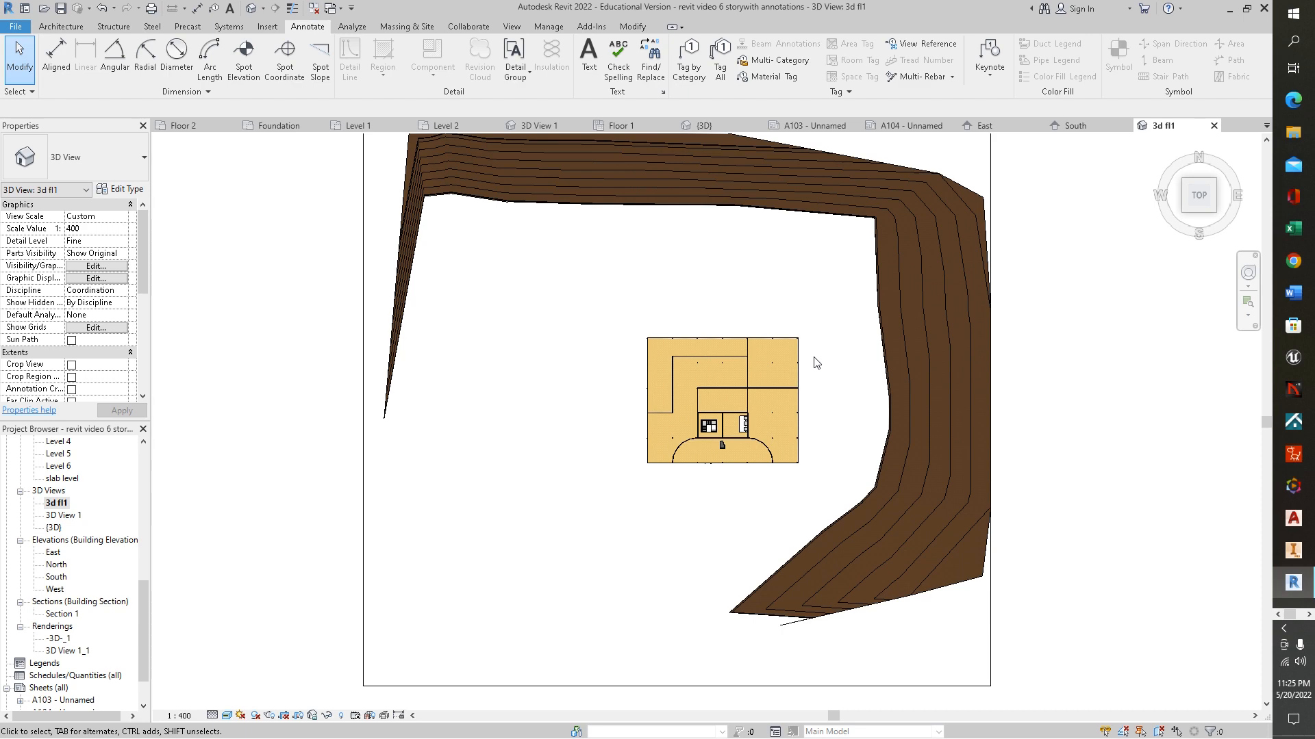
{"action": "scroll", "coordinate": [813, 359], "scroll_direction": "up", "scroll_amount": 2}
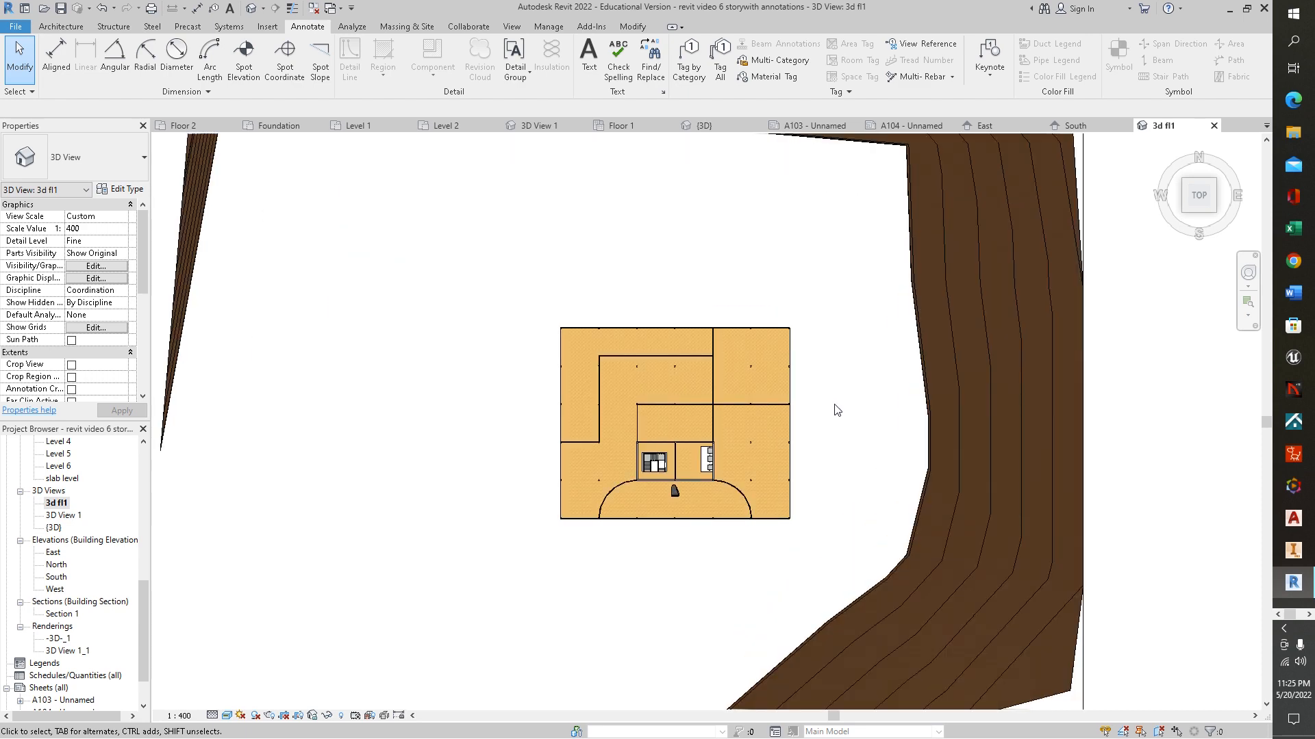
{"action": "scroll", "coordinate": [852, 441], "scroll_direction": "up", "scroll_amount": 1}
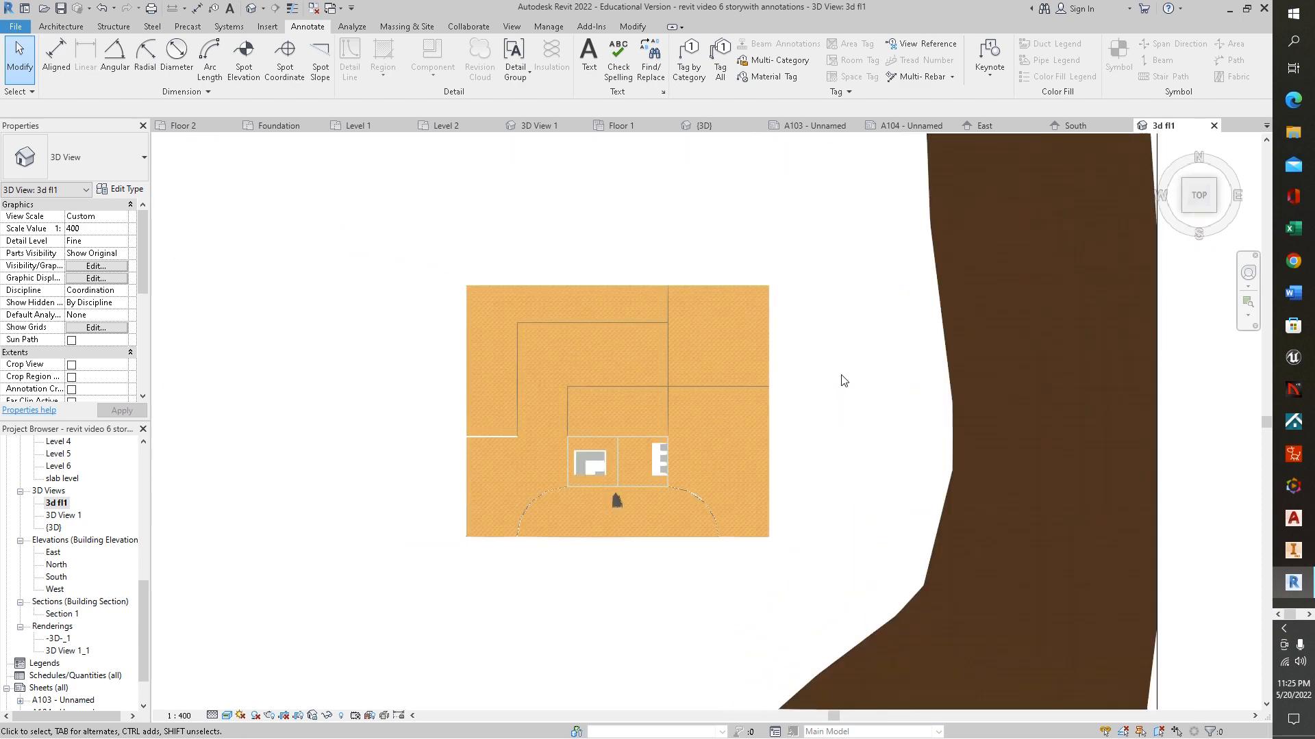
{"action": "scroll", "coordinate": [844, 382], "scroll_direction": "down", "scroll_amount": 4}
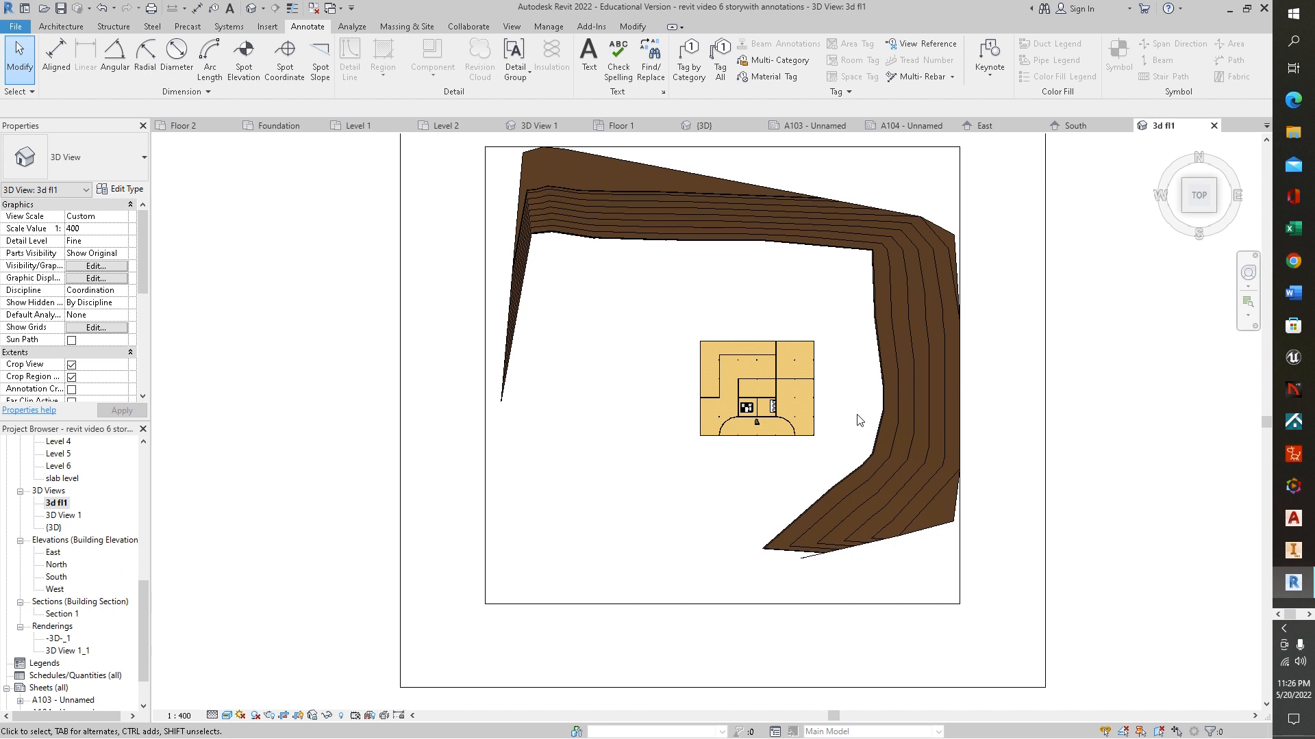
{"action": "left_click", "coordinate": [1046, 356]}
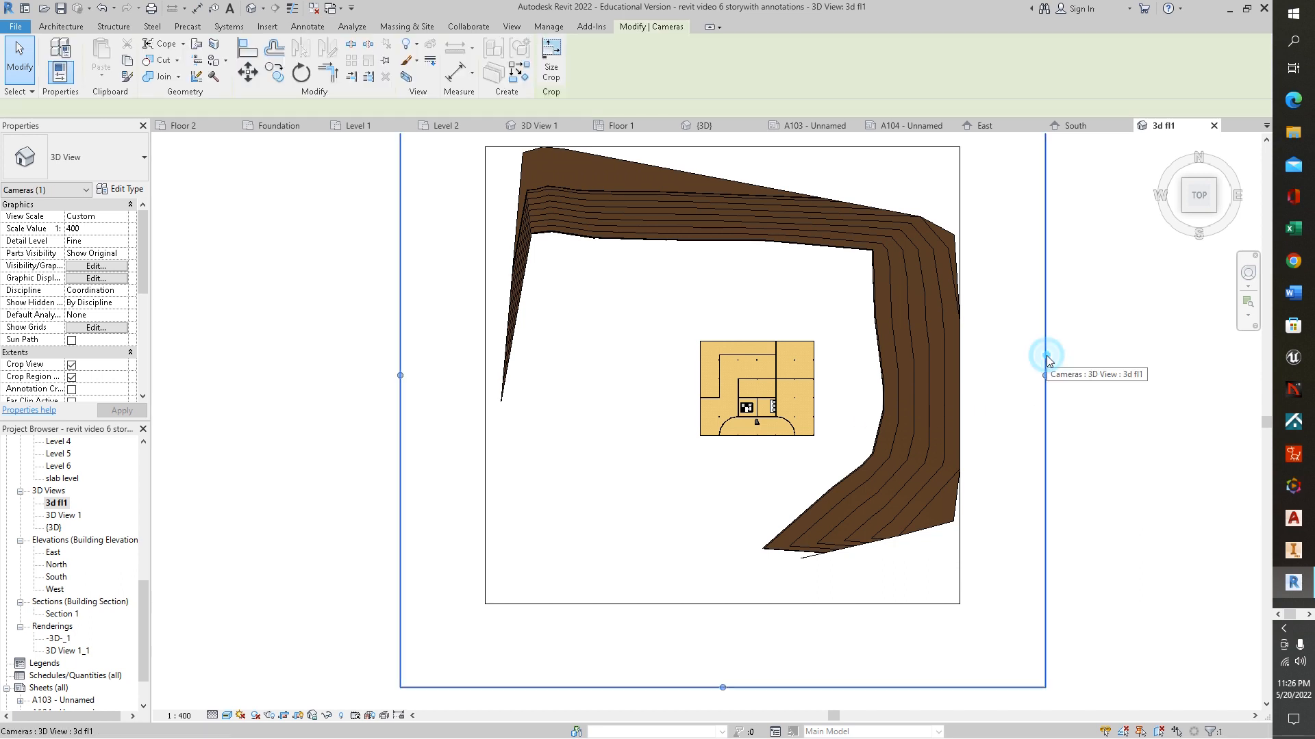
{"action": "left_click_drag", "start_coordinate": [1045, 373], "coordinate": [834, 381]}
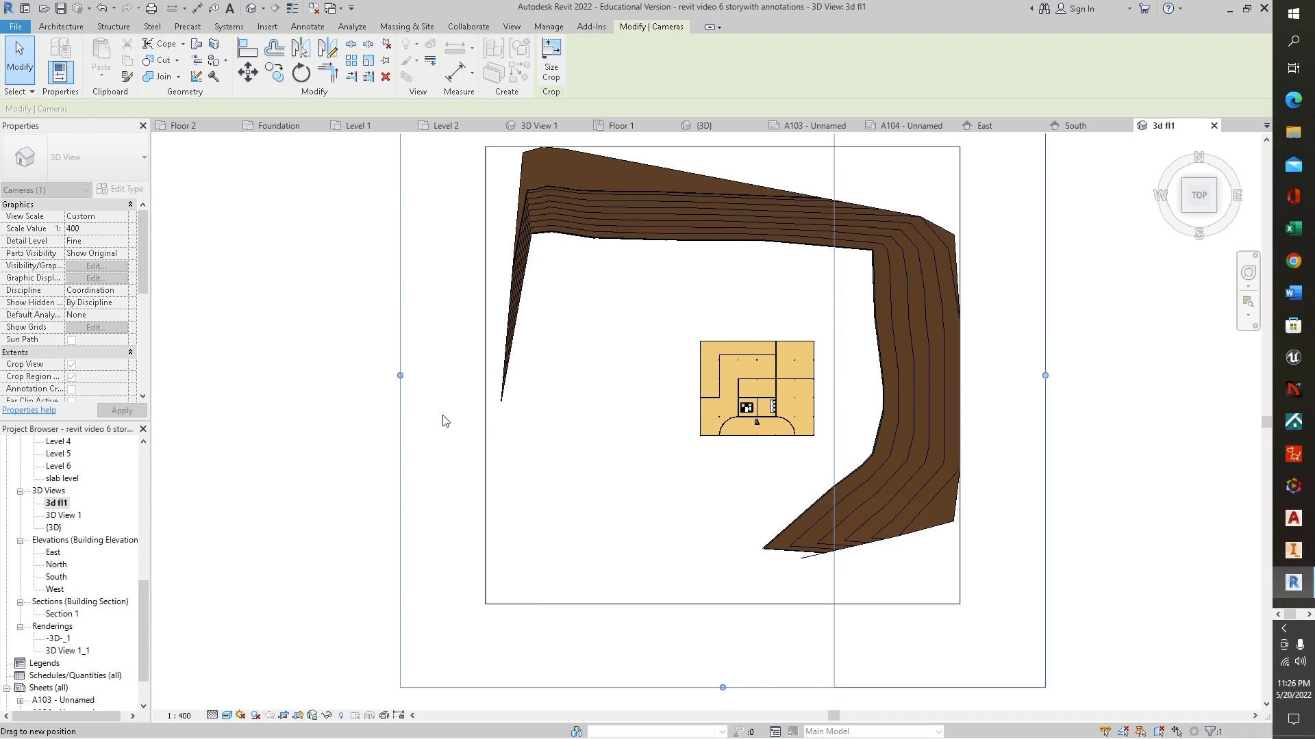
{"action": "left_click_drag", "start_coordinate": [399, 375], "coordinate": [682, 376]}
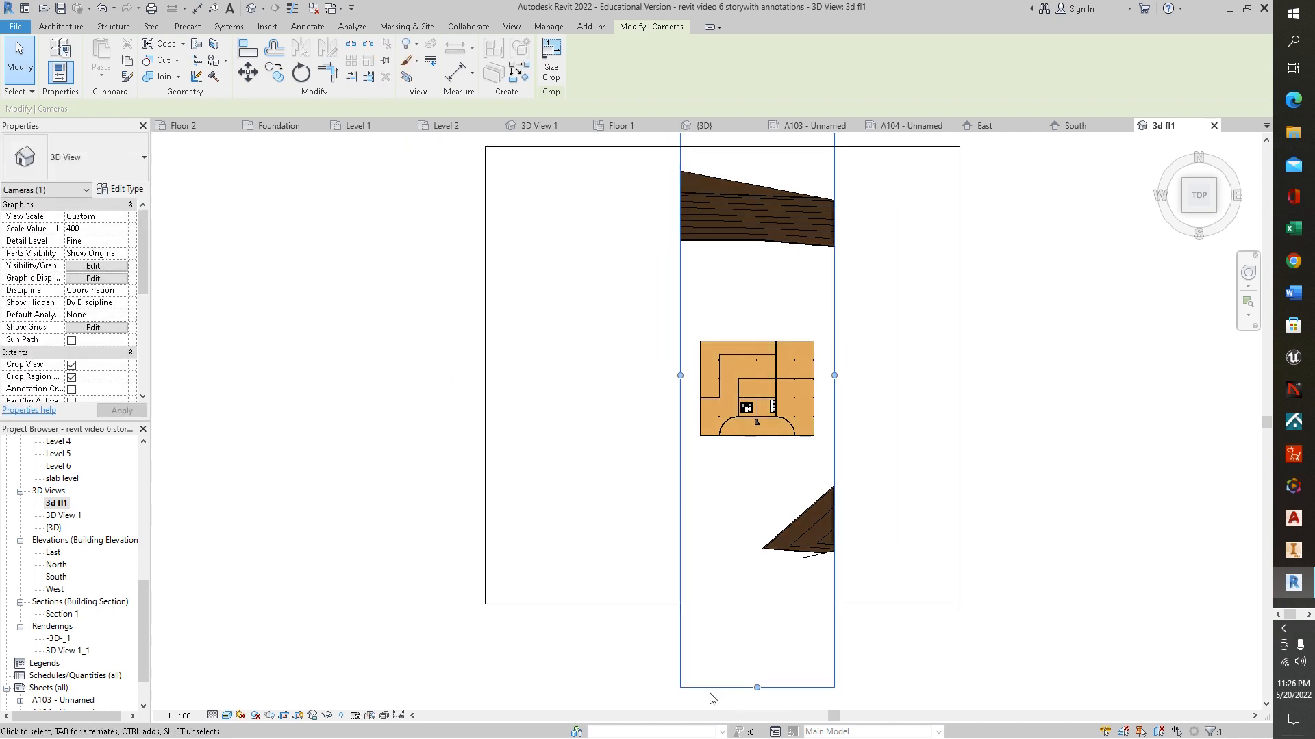
{"action": "left_click_drag", "start_coordinate": [756, 688], "coordinate": [765, 459]}
{"action": "middle_click_drag", "start_coordinate": [887, 255], "coordinate": [902, 380]}
{"action": "left_click_drag", "start_coordinate": [773, 188], "coordinate": [783, 444]}
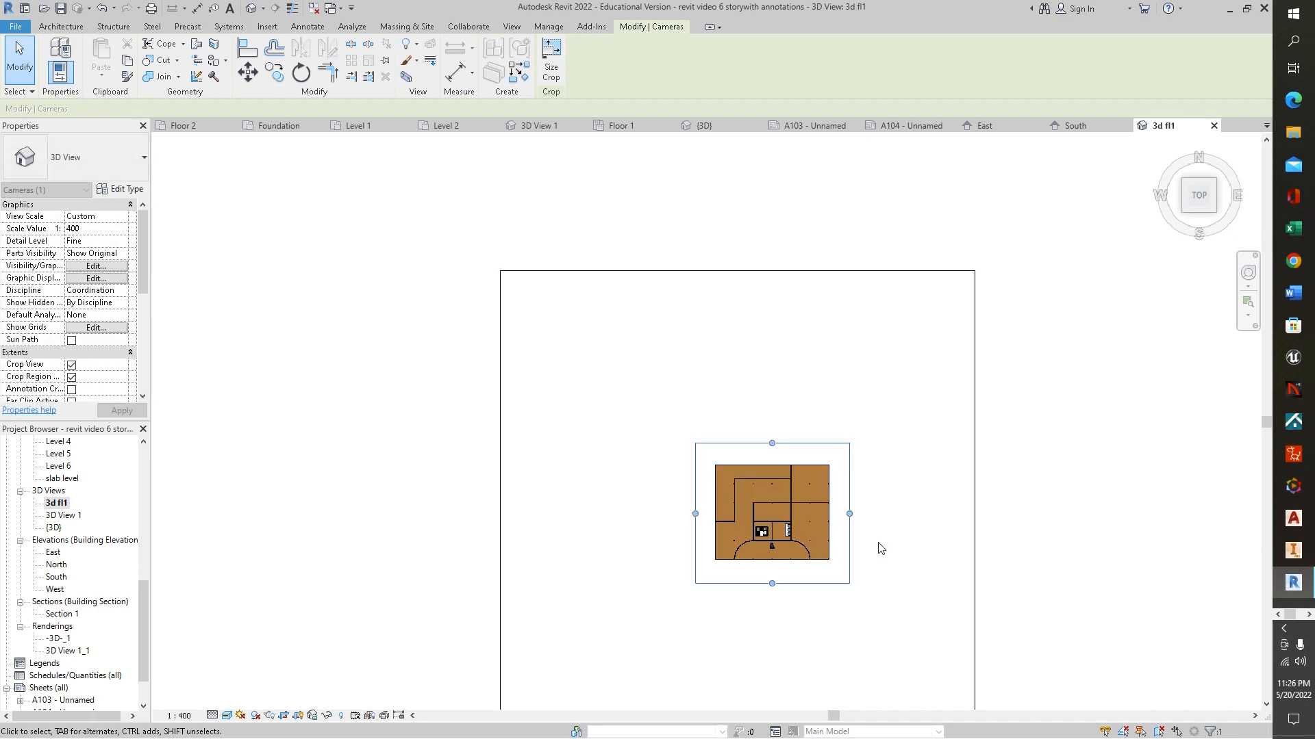
- Orbit the 3d fl1 view to a tilted front-right angle looking down into the first-floor interior
{"action": "middle_click_drag", "start_coordinate": [895, 571], "coordinate": [839, 510], "text": "shift"}
{"action": "scroll", "coordinate": [839, 510], "scroll_direction": "up", "scroll_amount": 6}
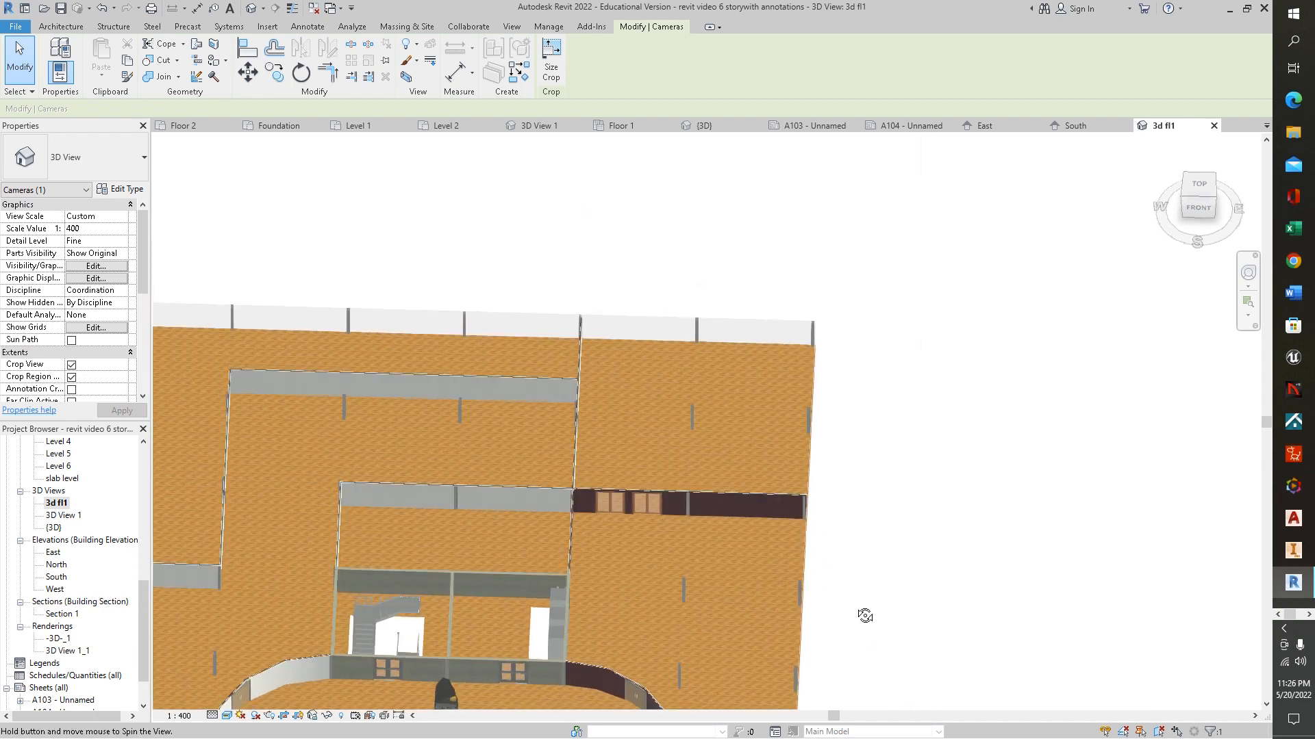
{"action": "middle_click_drag", "start_coordinate": [865, 615], "coordinate": [1020, 469], "text": "shift"}
{"action": "middle_click_drag", "start_coordinate": [1041, 514], "coordinate": [992, 491], "text": "shift"}
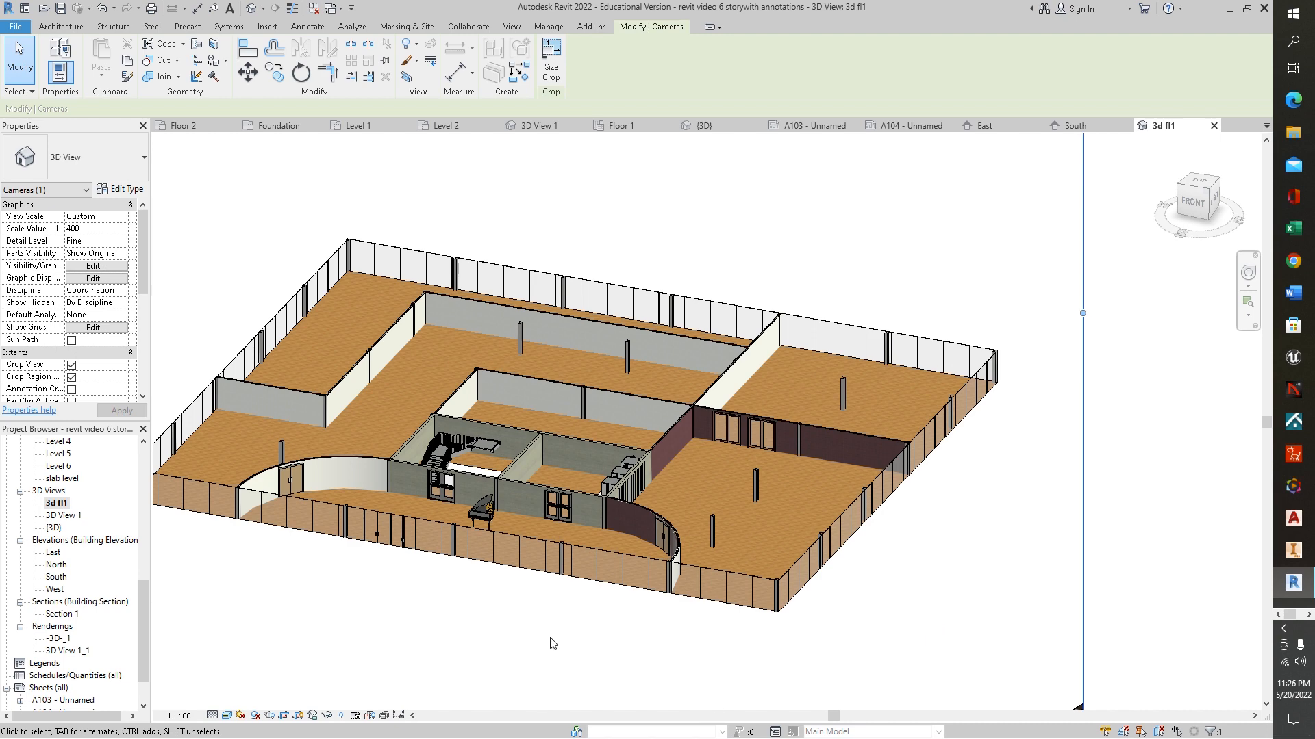
{"action": "middle_click_drag", "start_coordinate": [706, 261], "coordinate": [837, 252]}
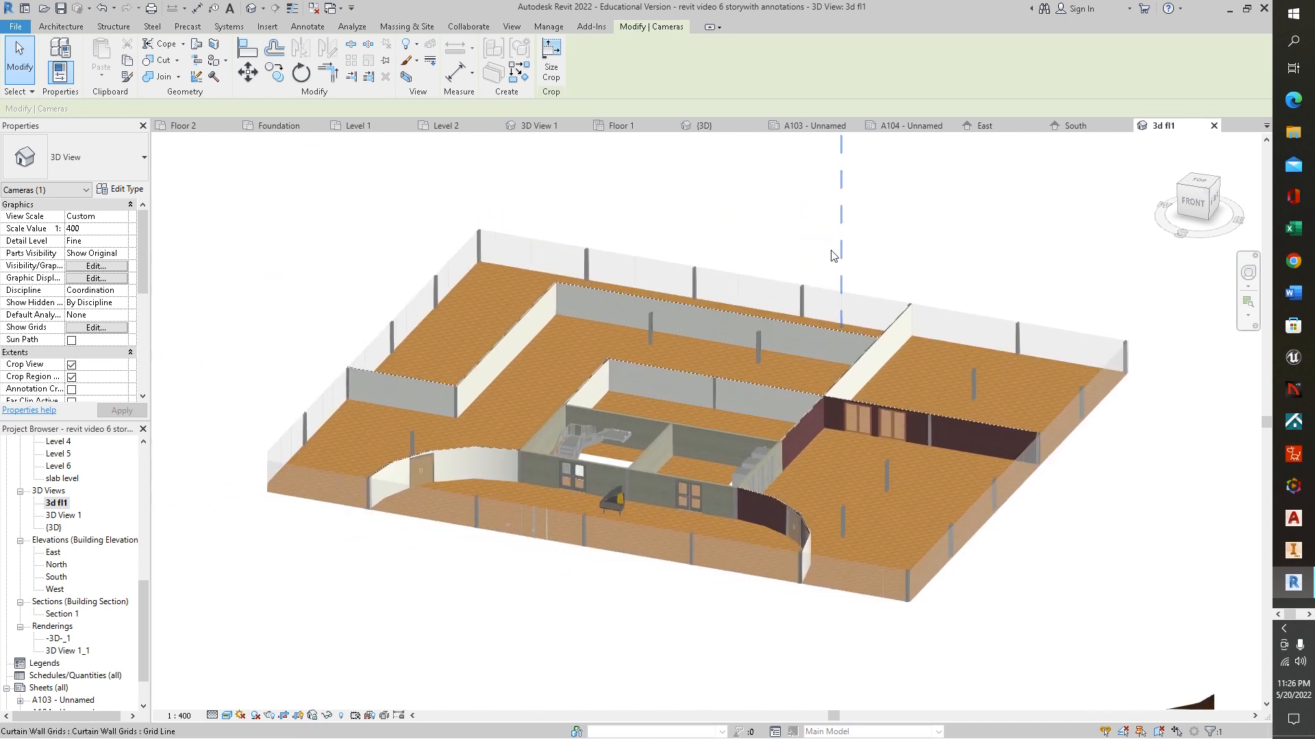
- Refit the crop region to the tilted floor by lowering its upper edge, raising its lower edge and extending its left edge
{"action": "scroll", "coordinate": [784, 598], "scroll_direction": "down", "scroll_amount": 5}
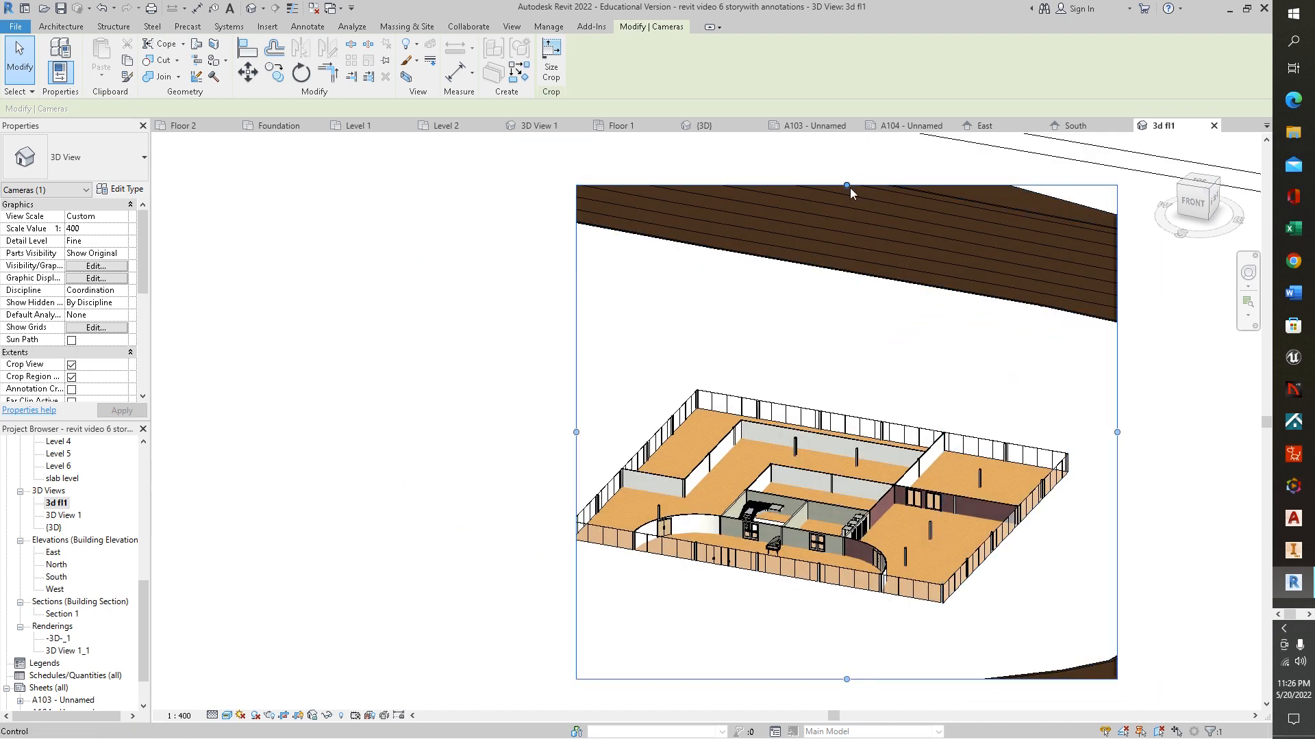
{"action": "left_click_drag", "start_coordinate": [862, 309], "coordinate": [851, 344]}
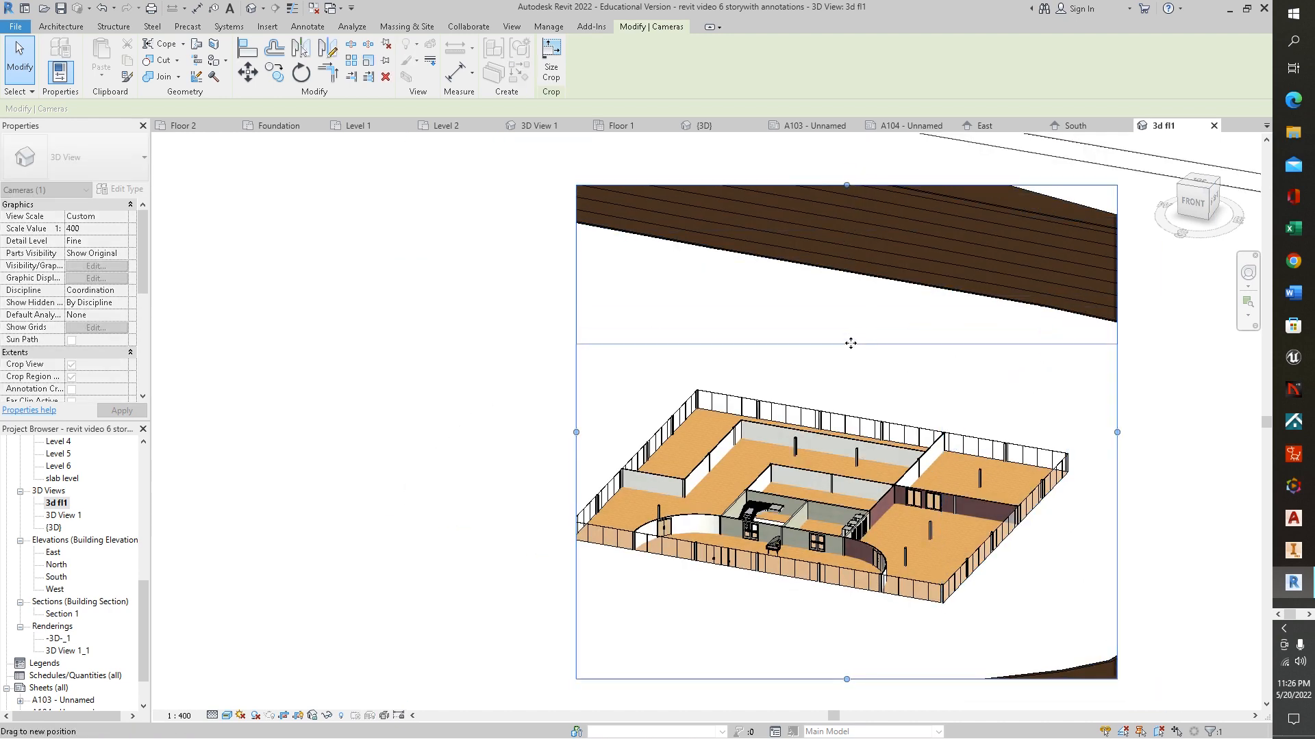
{"action": "left_click_drag", "start_coordinate": [846, 679], "coordinate": [849, 626]}
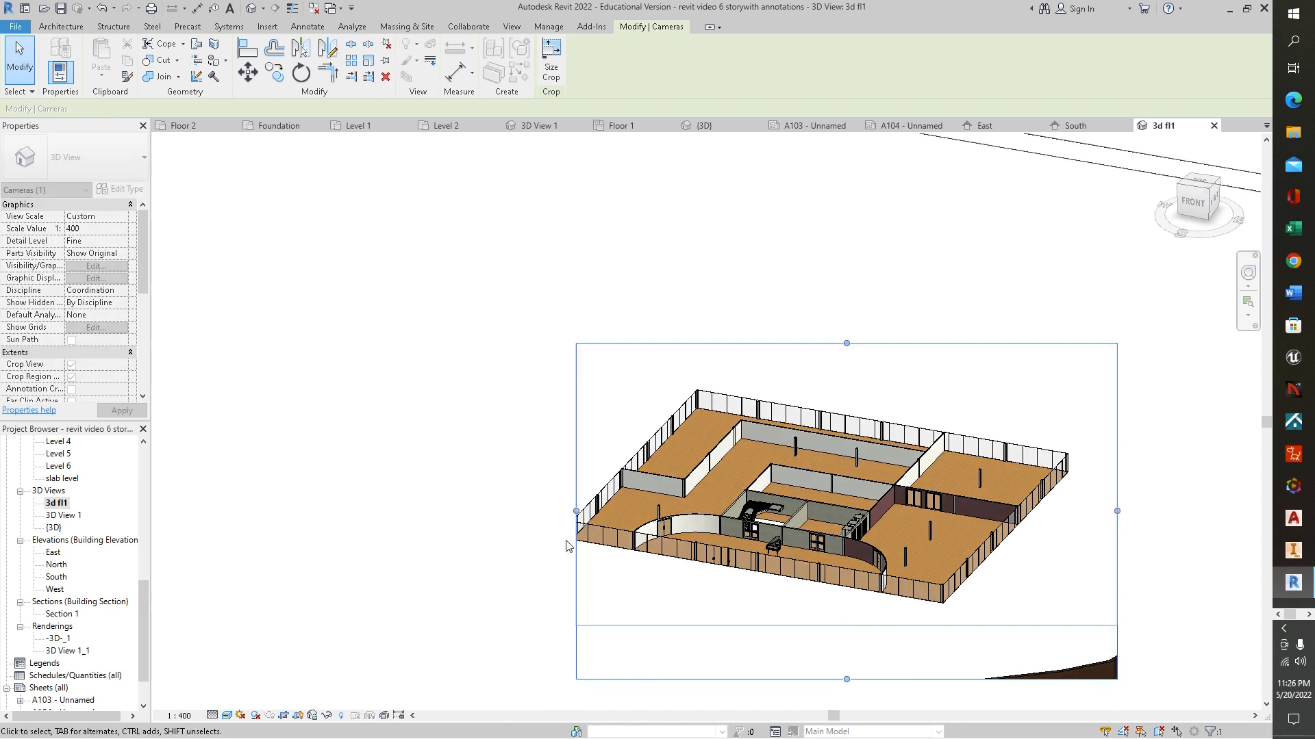
{"action": "left_click_drag", "start_coordinate": [576, 484], "coordinate": [551, 483]}
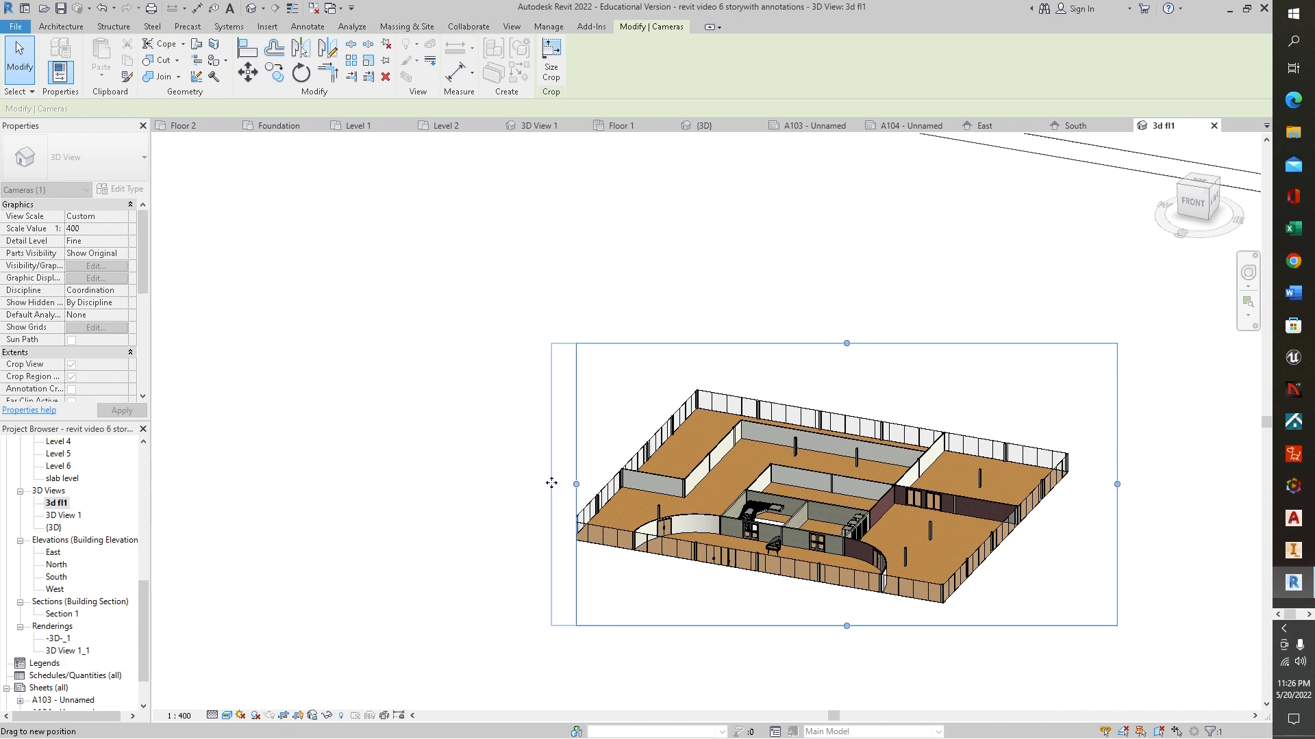
{"action": "left_click_drag", "start_coordinate": [608, 583], "coordinate": [607, 583]}
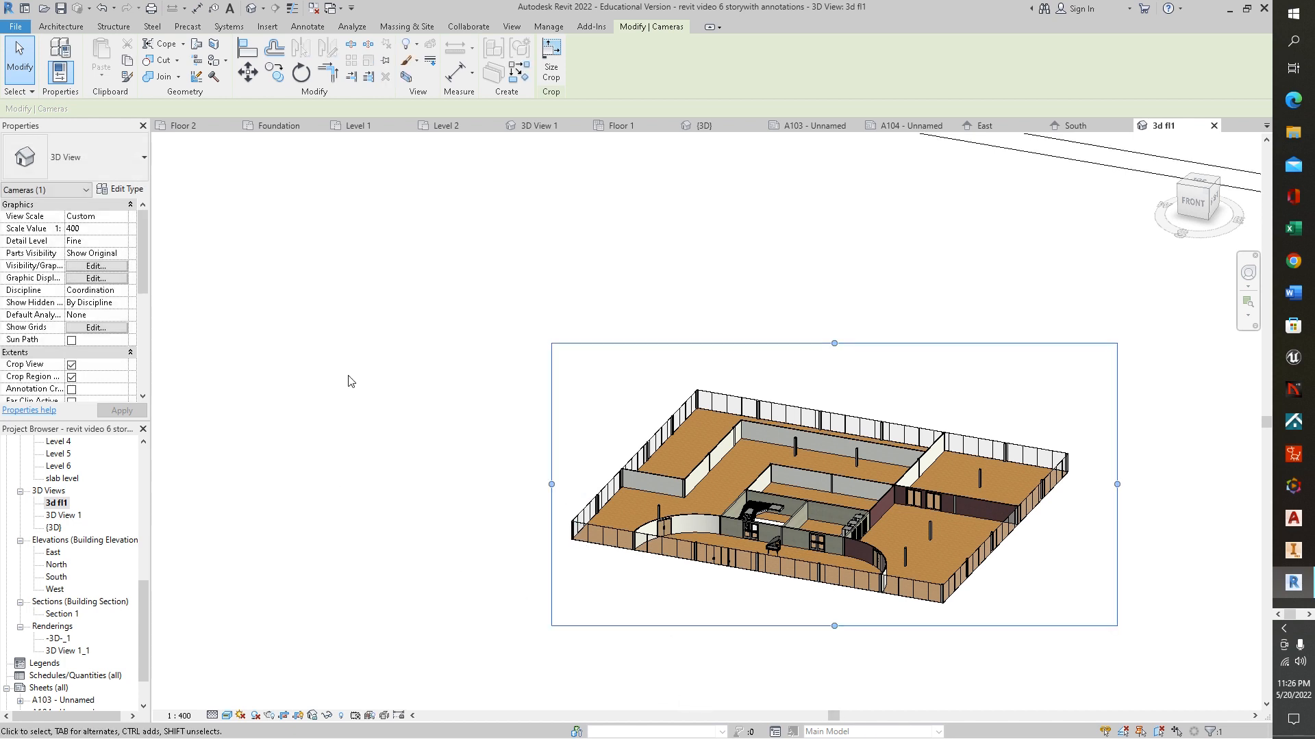
- Create a new sheet with the D 22 x 34 Horizontal.rfa revit tutorial titleblock and place the 3d fl1 view in its upper-right area
{"action": "left_click_drag", "start_coordinate": [141, 620], "coordinate": [139, 659]}
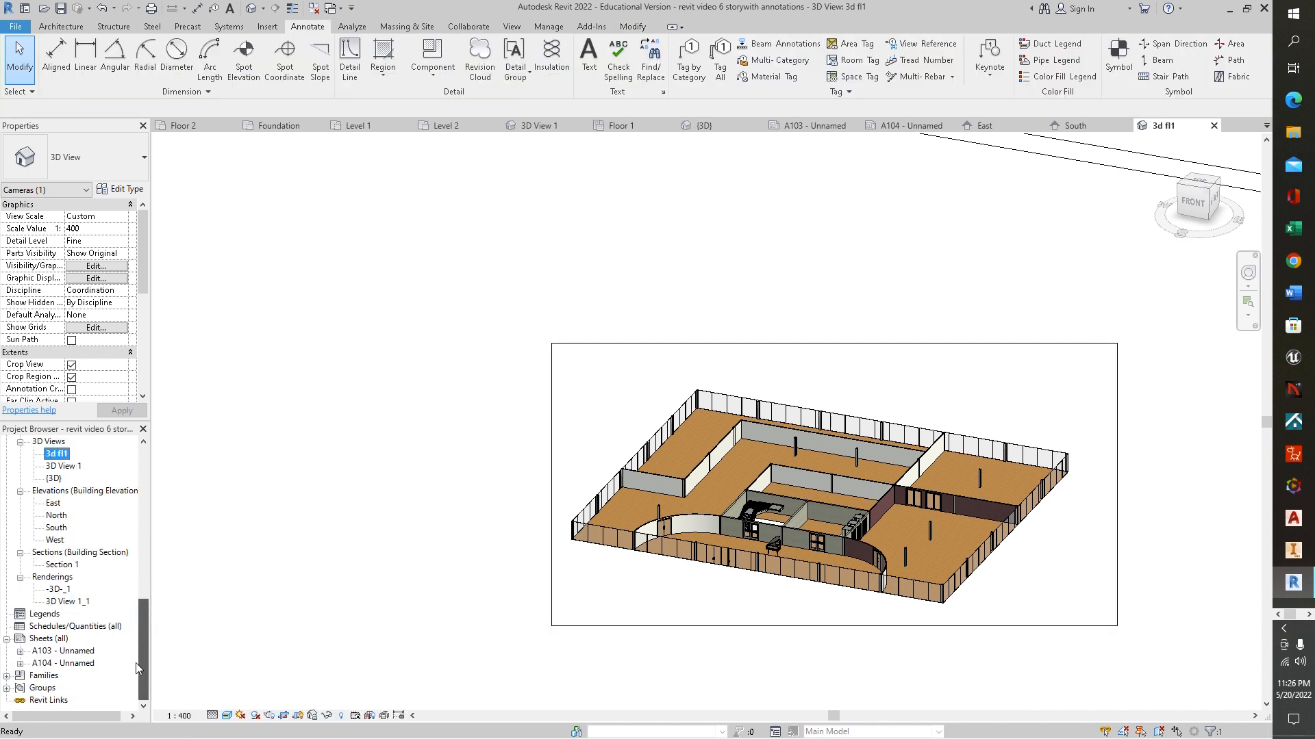
{"action": "right_click", "coordinate": [41, 639]}
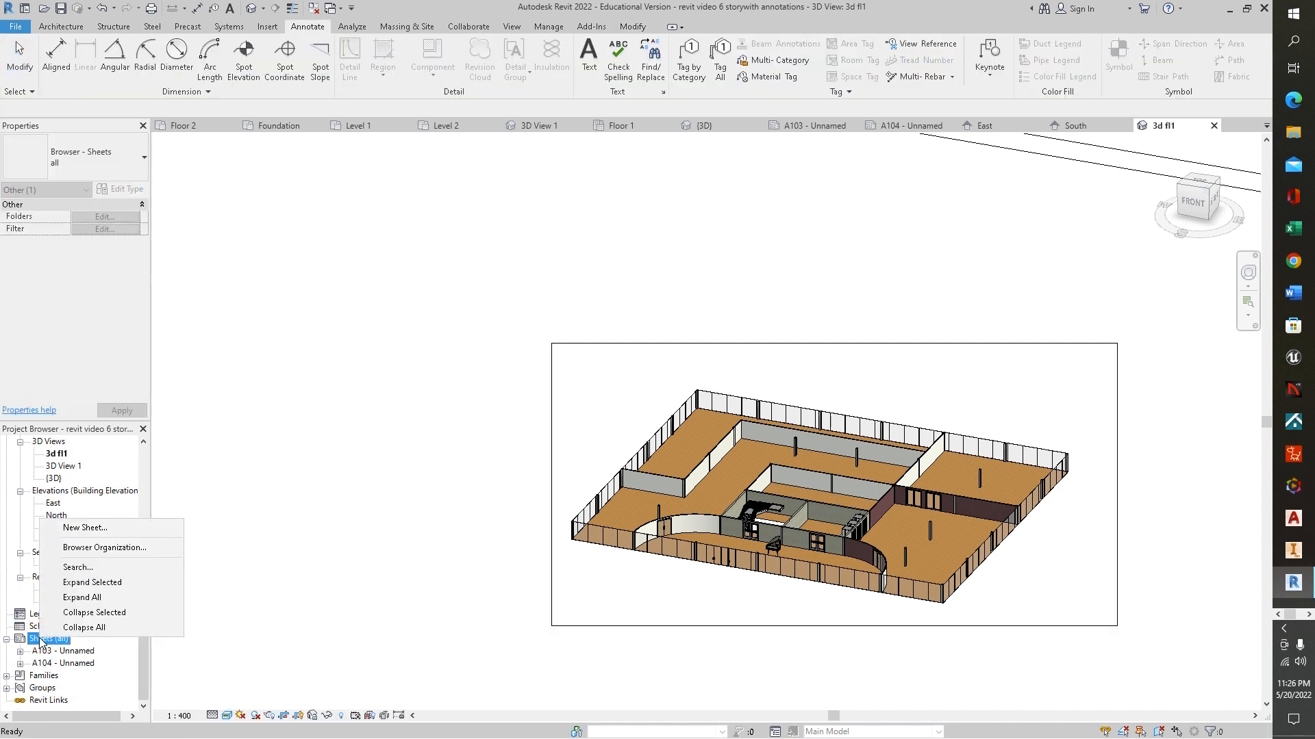
{"action": "left_click", "coordinate": [105, 528]}
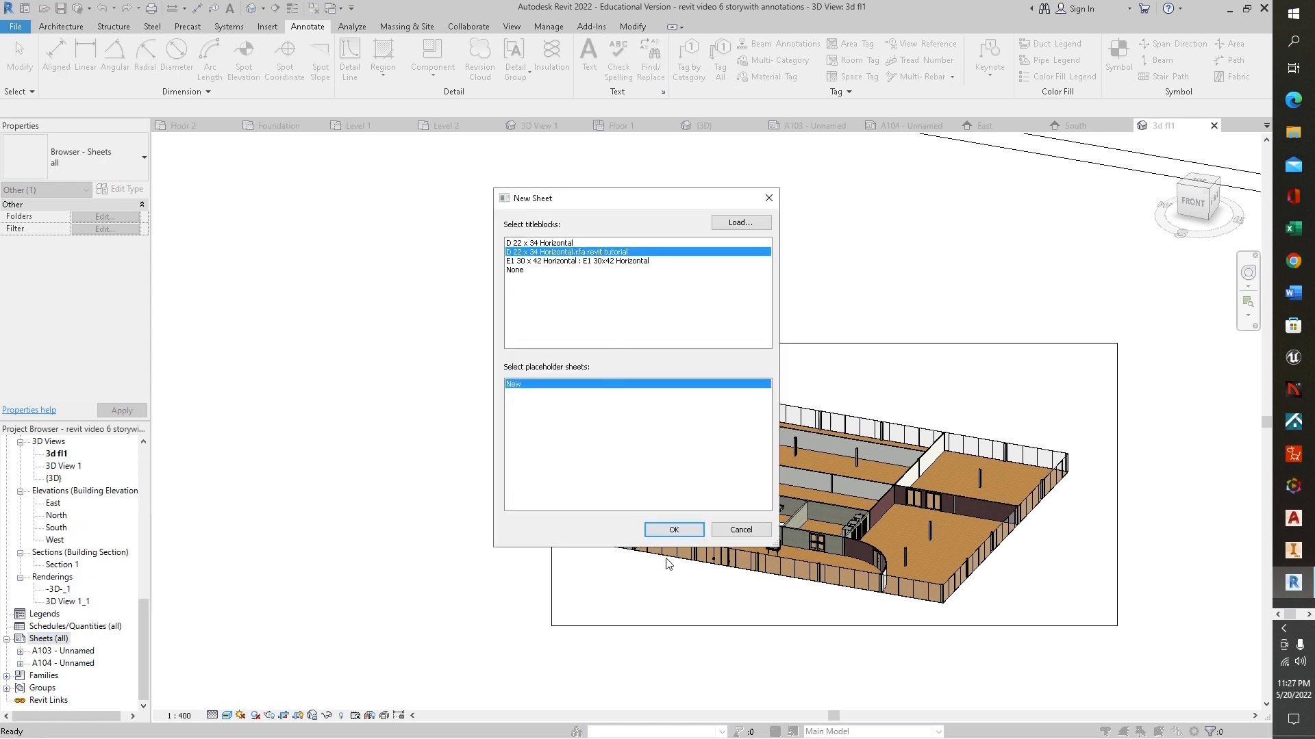
{"action": "left_click", "coordinate": [674, 531]}
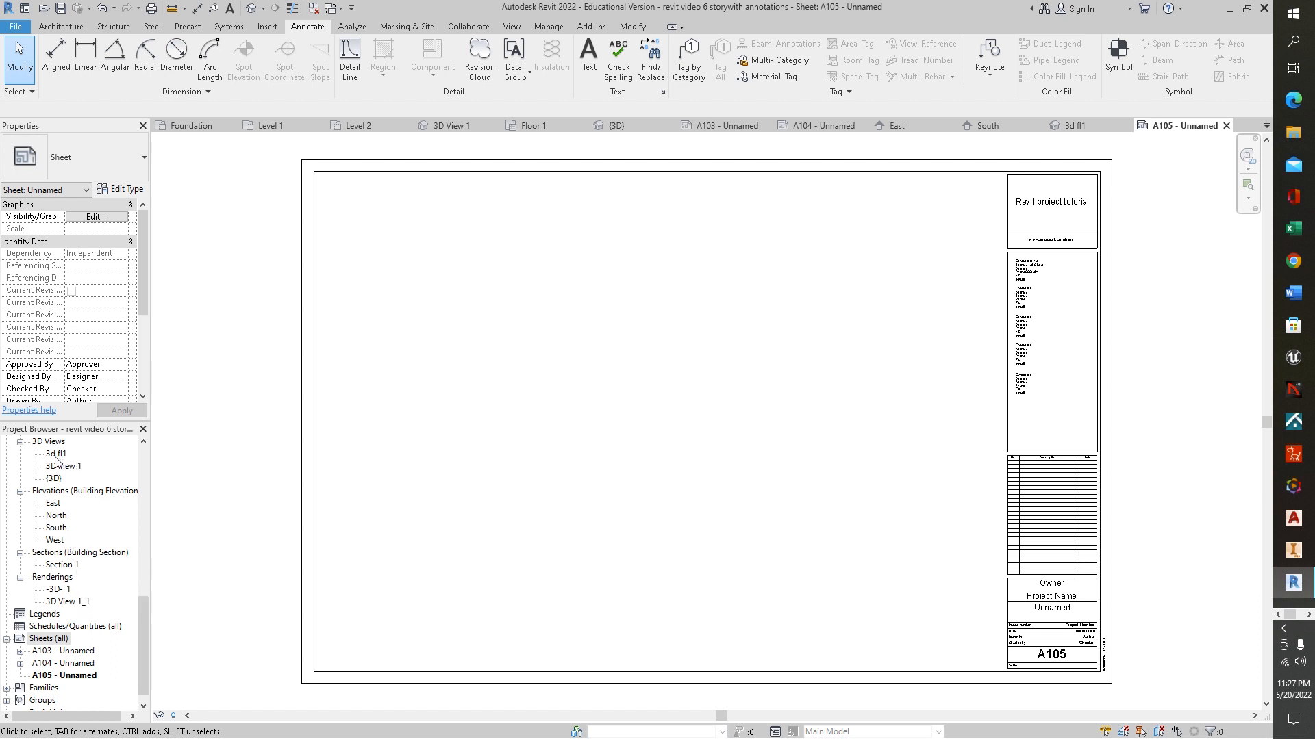
{"action": "left_click_drag", "start_coordinate": [55, 456], "coordinate": [652, 466]}
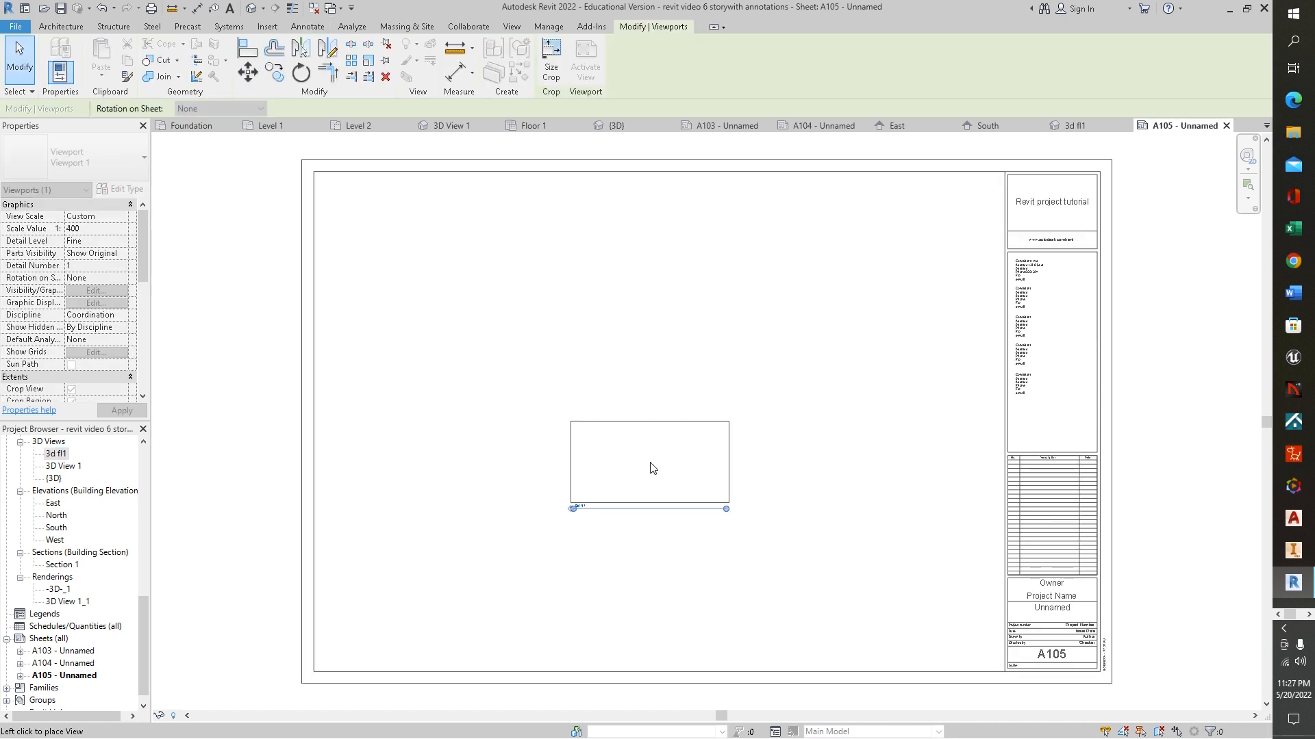
{"action": "left_click", "coordinate": [851, 294]}
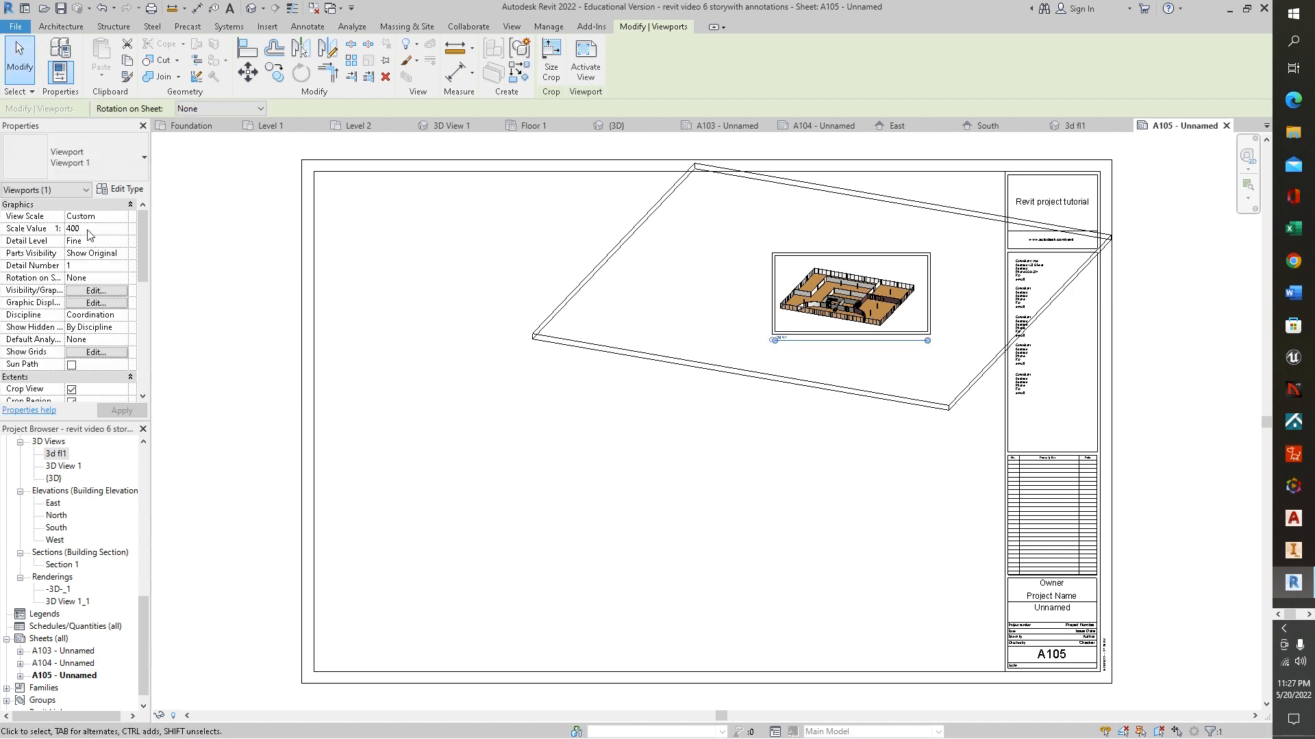
- Set the 3d fl1 viewport's scale to 1:200 and move the view clear of the title block
{"action": "left_click", "coordinate": [66, 229]}
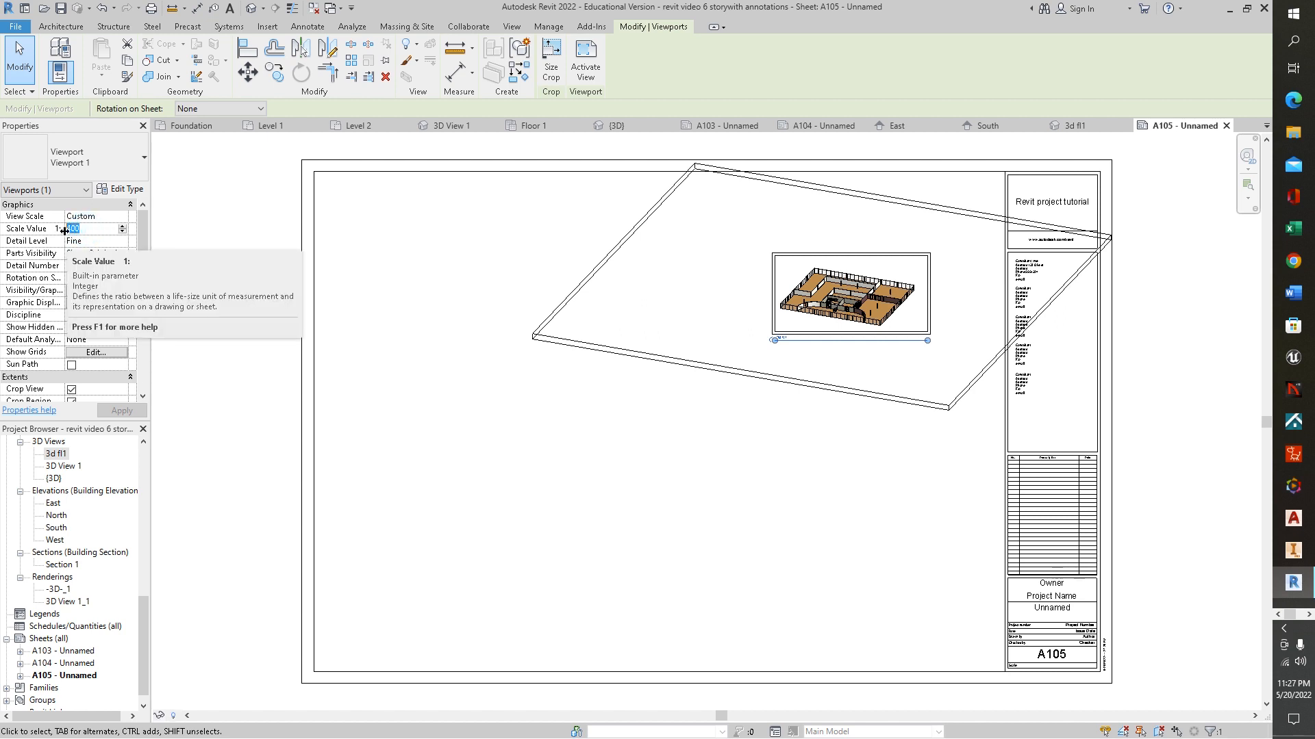
{"action": "type", "text": "2"}
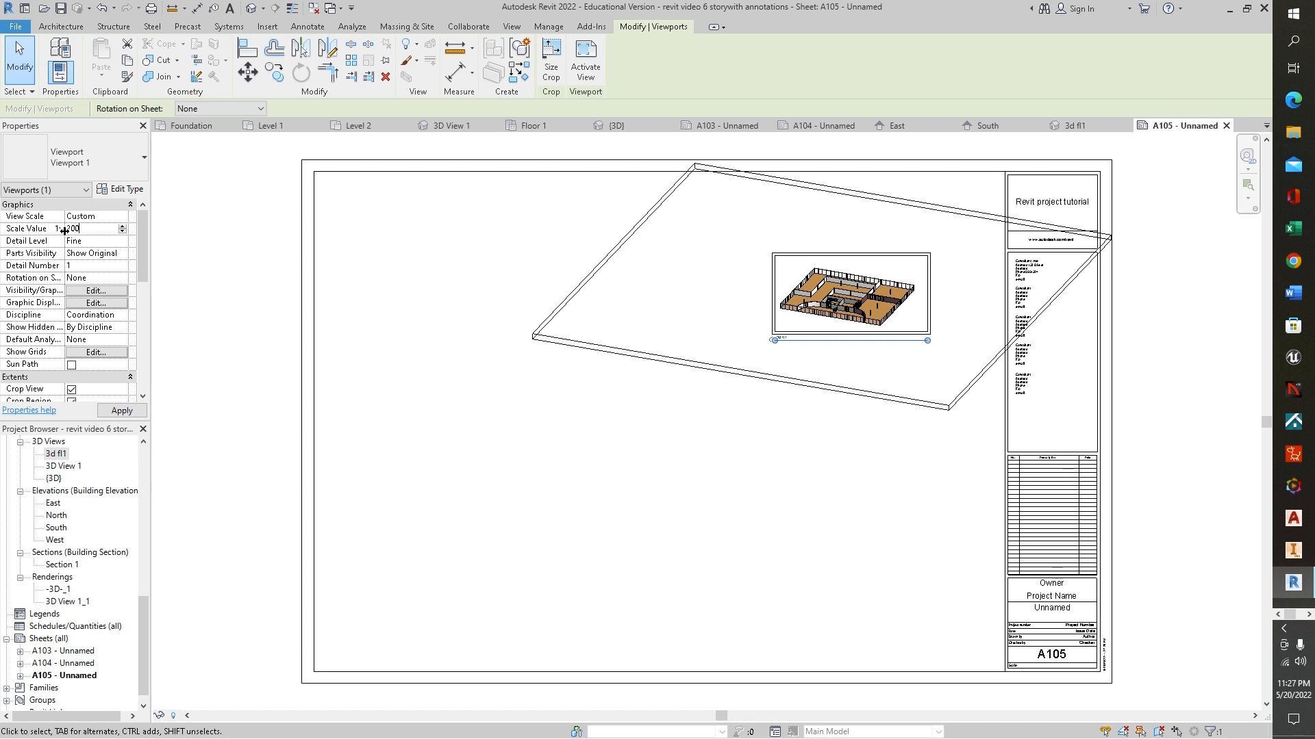
{"action": "left_click", "coordinate": [122, 411]}
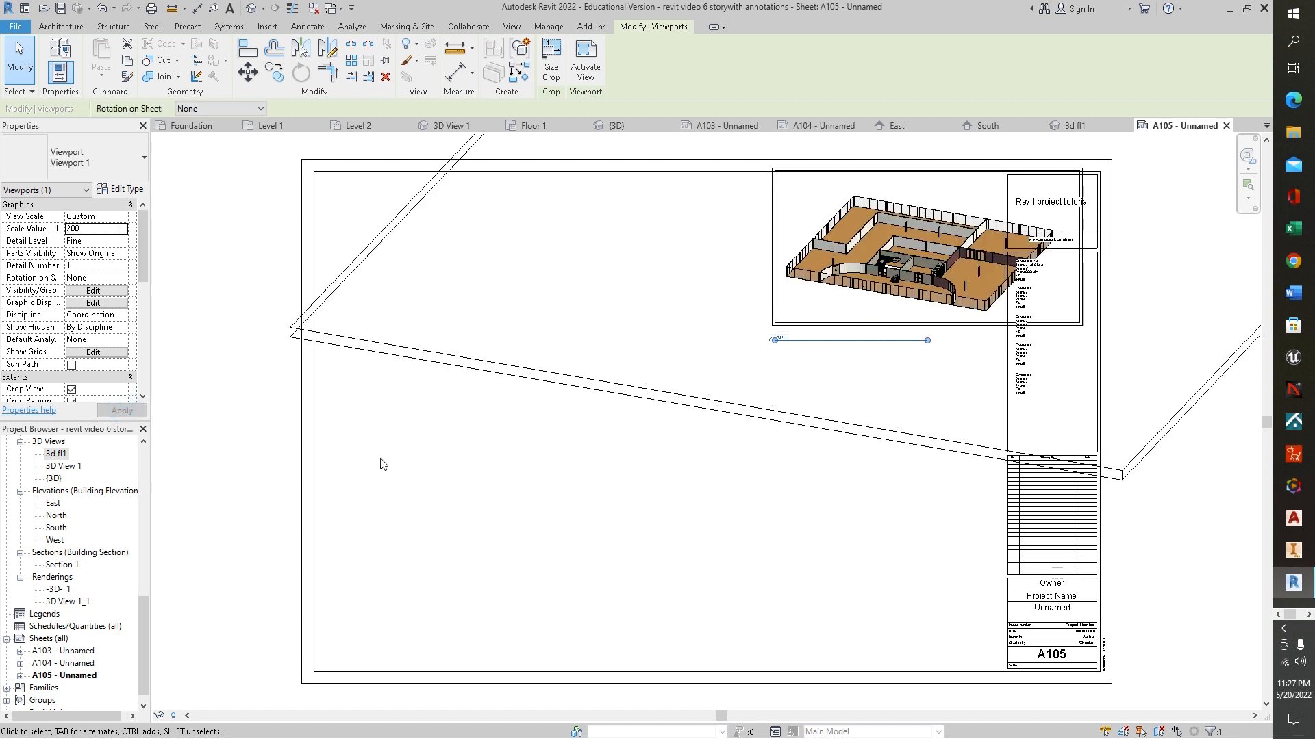
{"action": "left_click_drag", "start_coordinate": [786, 319], "coordinate": [660, 348]}
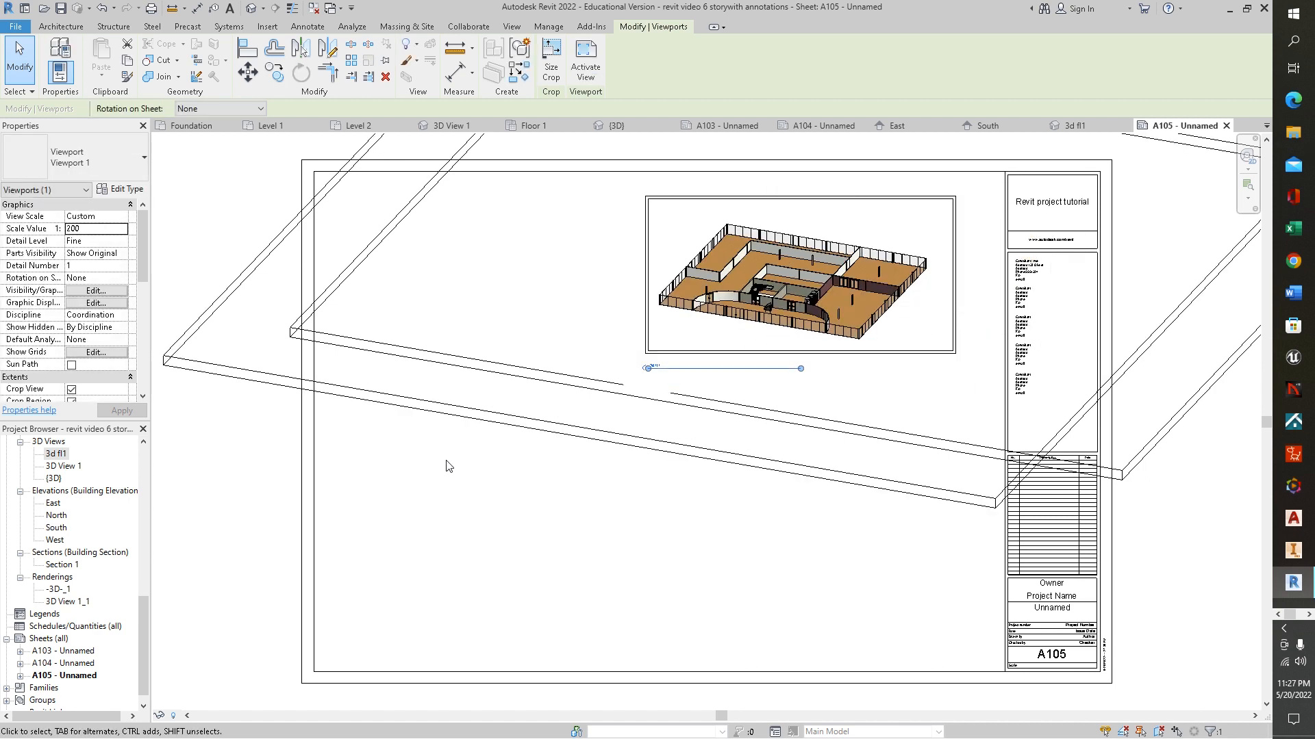
{"action": "left_click", "coordinate": [504, 536]}
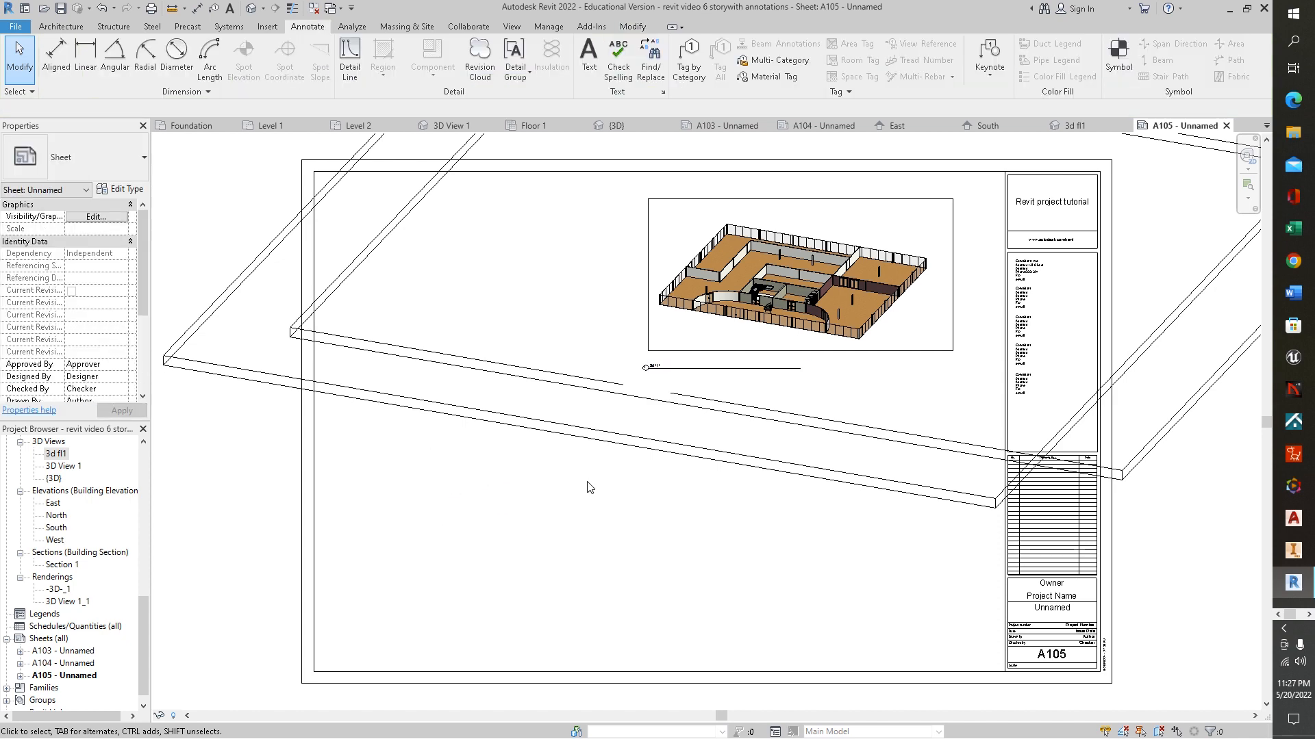
- Place the Floor 1 floor plan on sheet A105 in the lower-left area, below the 3d fl1 view
{"action": "left_click_drag", "start_coordinate": [140, 628], "coordinate": [148, 532]}
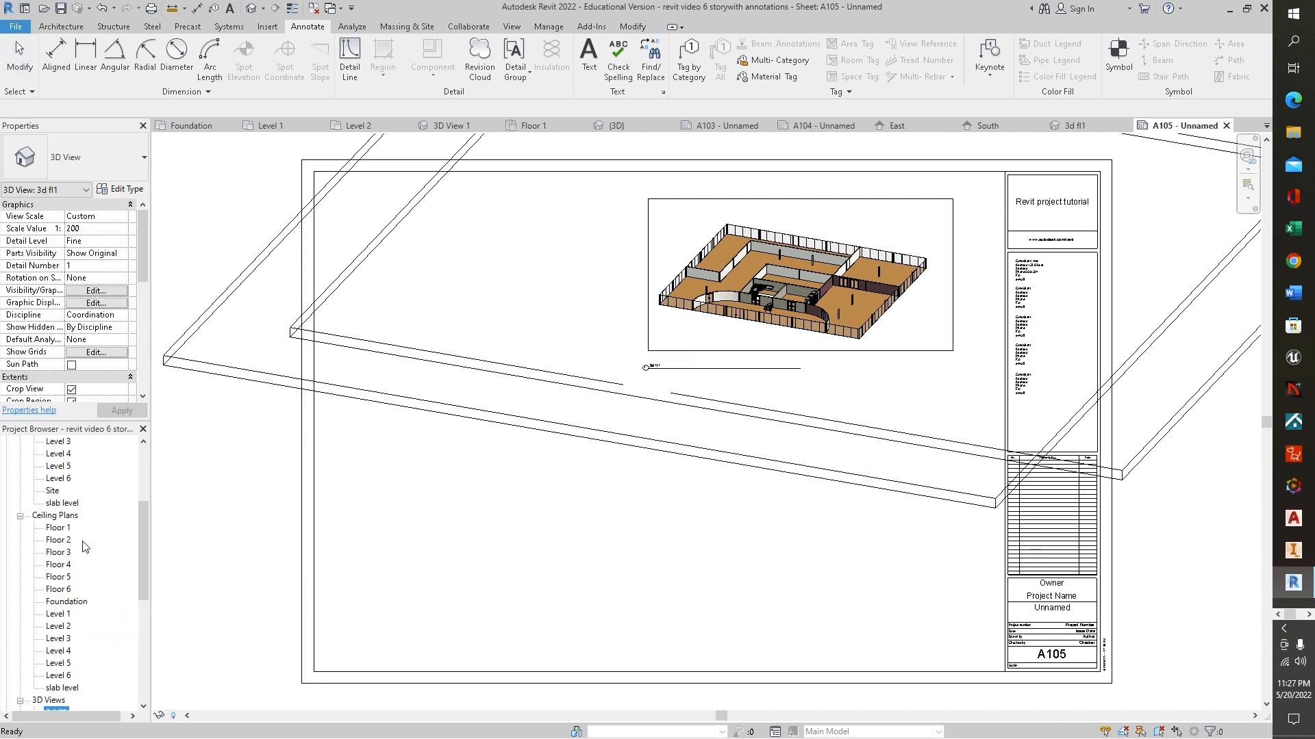
{"action": "left_click_drag", "start_coordinate": [143, 548], "coordinate": [139, 482]}
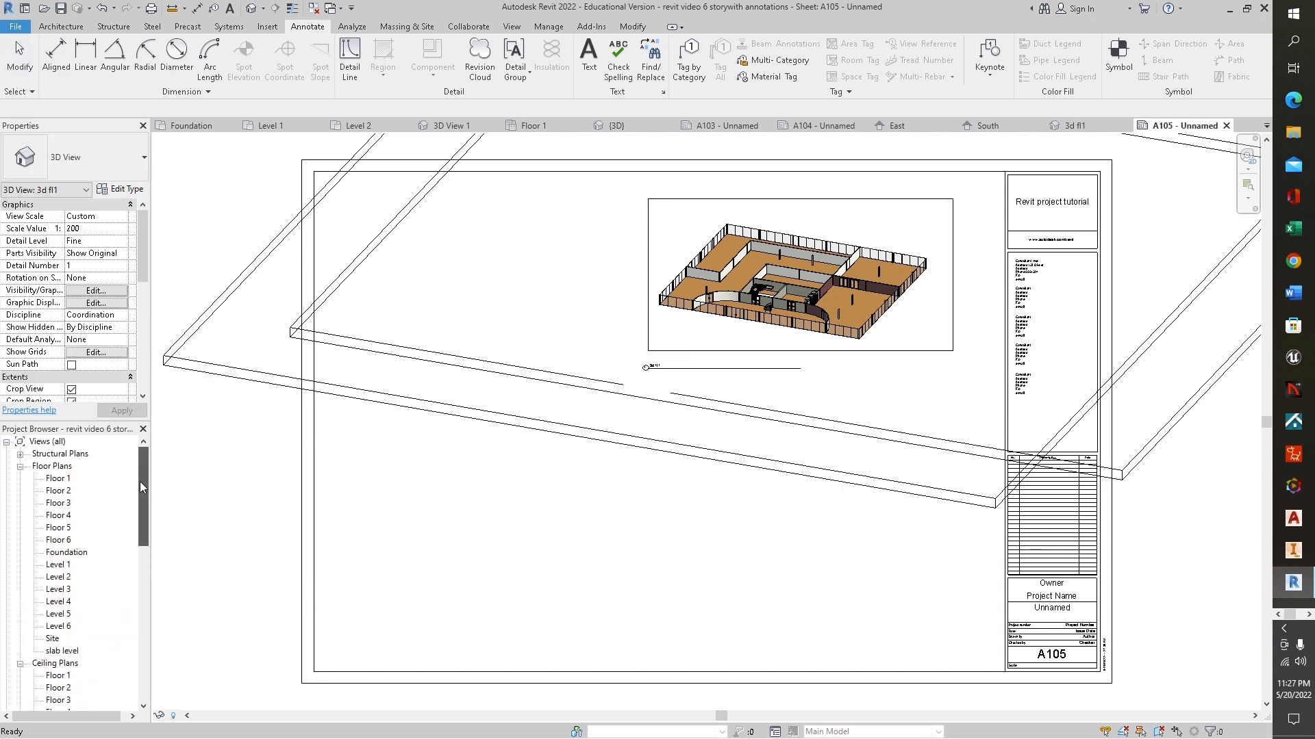
{"action": "left_click", "coordinate": [58, 478]}
{"action": "left_click_drag", "start_coordinate": [504, 534], "coordinate": [499, 528]}
{"action": "left_click", "coordinate": [499, 525]}
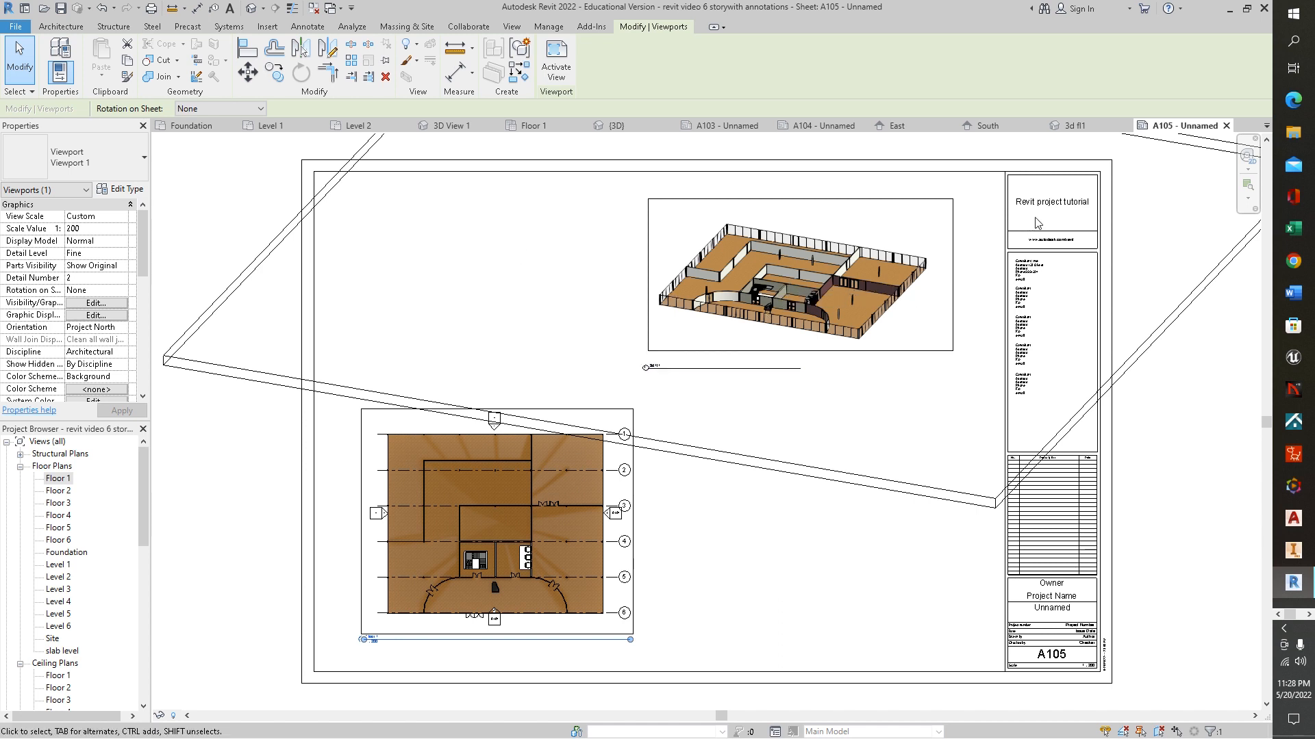
- Render the 3d fl1 view at Draft quality
{"action": "left_click", "coordinate": [1072, 126]}
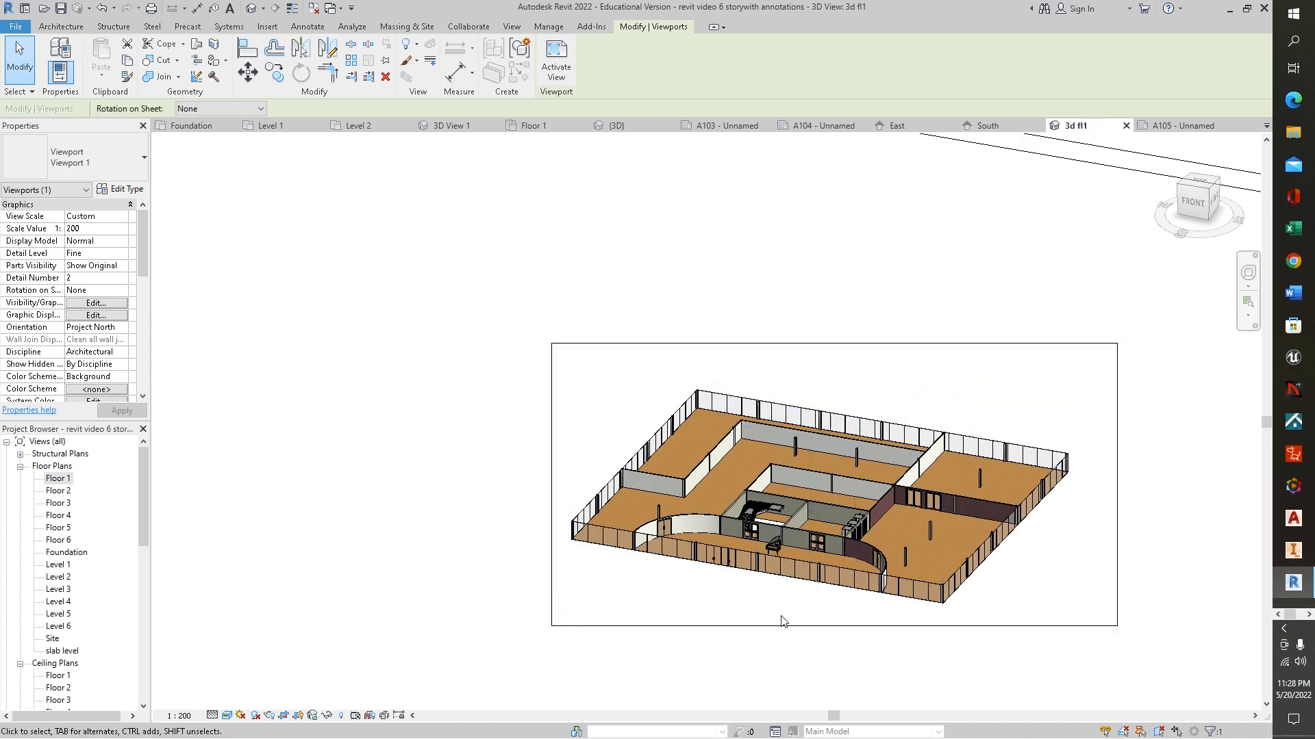
{"action": "scroll", "coordinate": [787, 619], "scroll_direction": "up", "scroll_amount": 2}
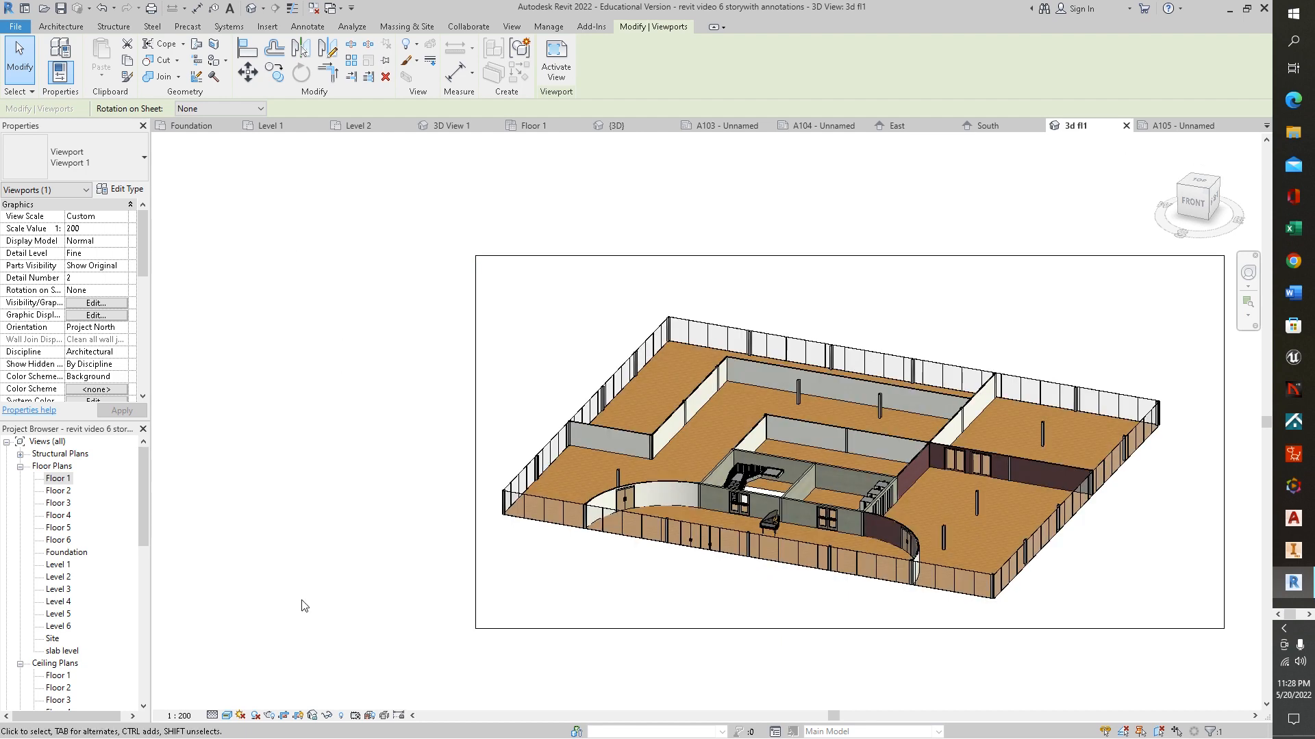
{"action": "left_click", "coordinate": [269, 716]}
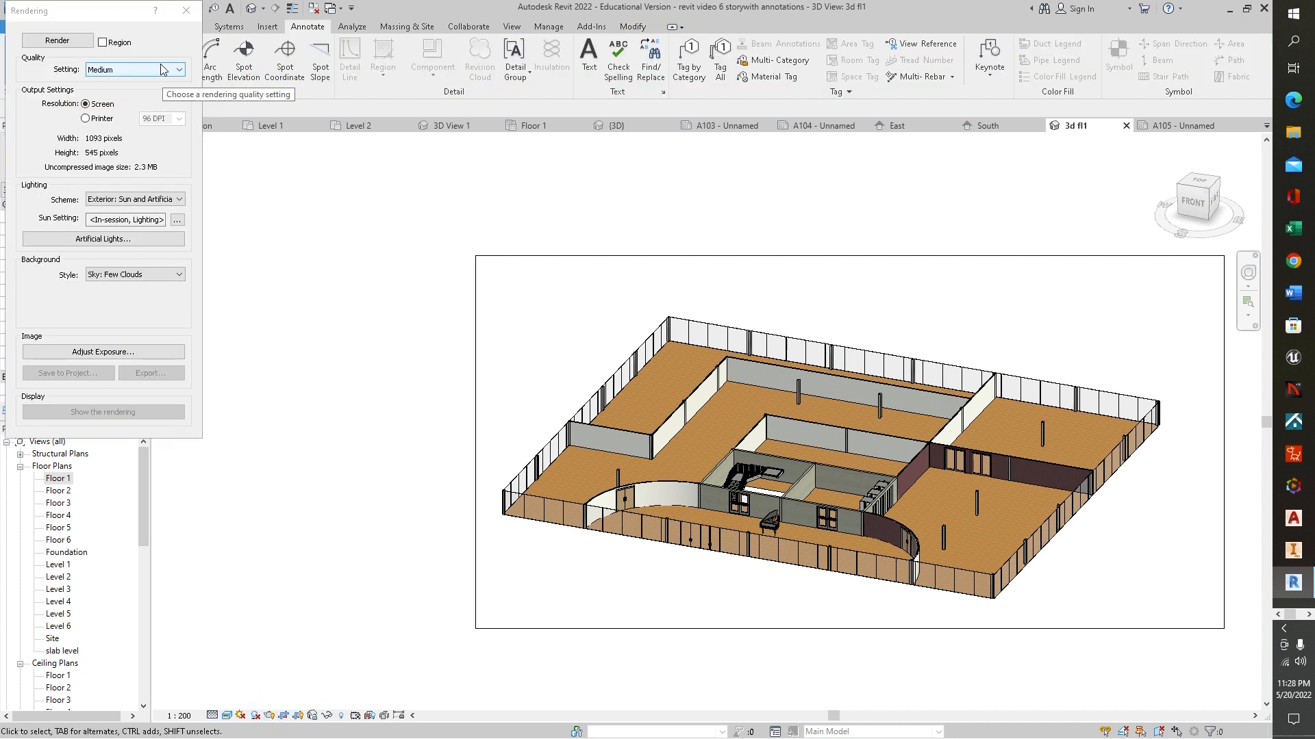
{"action": "left_click", "coordinate": [185, 71]}
{"action": "left_click", "coordinate": [120, 81]}
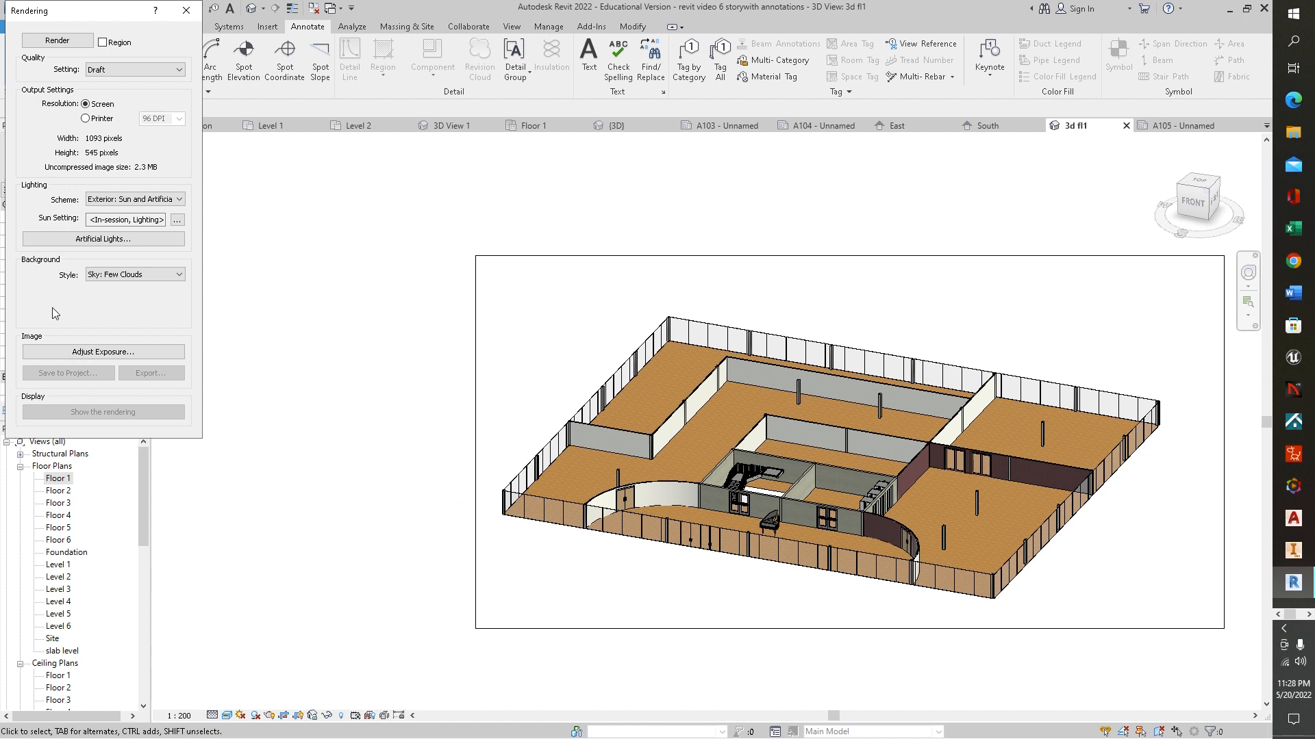
{"action": "left_click", "coordinate": [58, 41]}
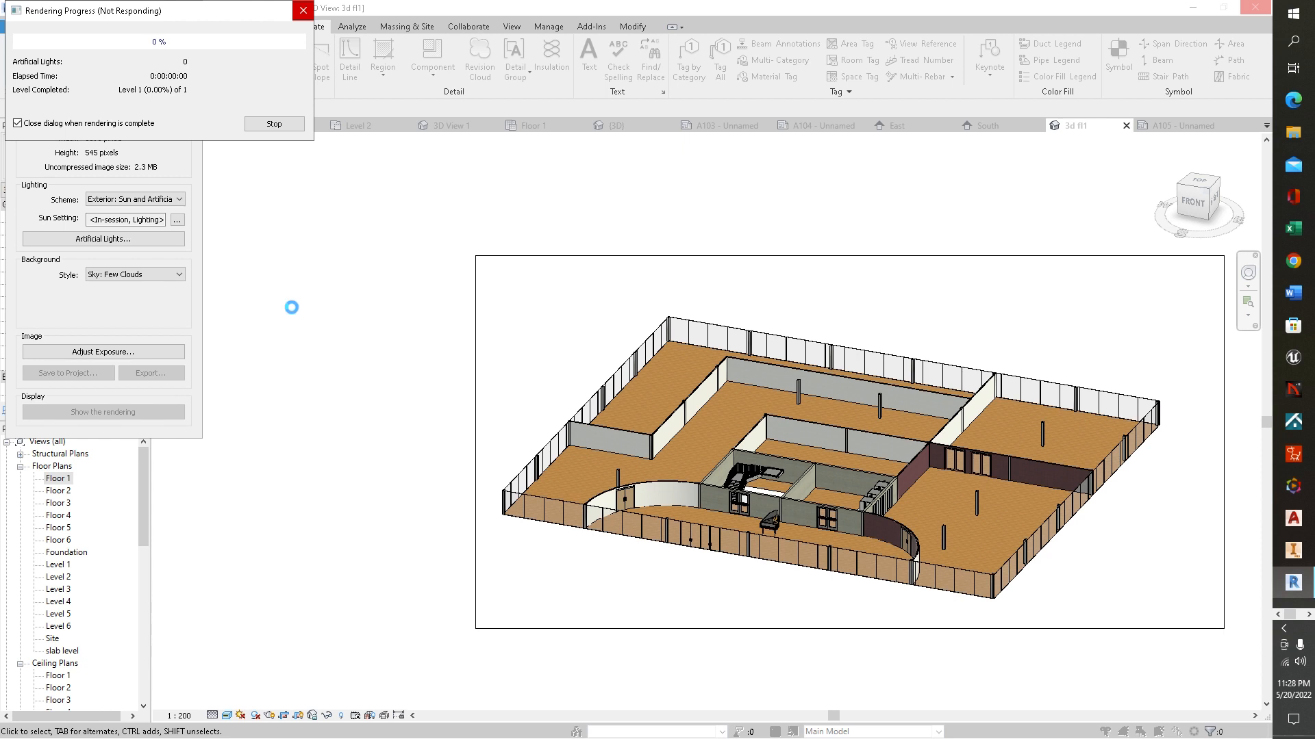
{"action": "left_click", "coordinate": [303, 13]}
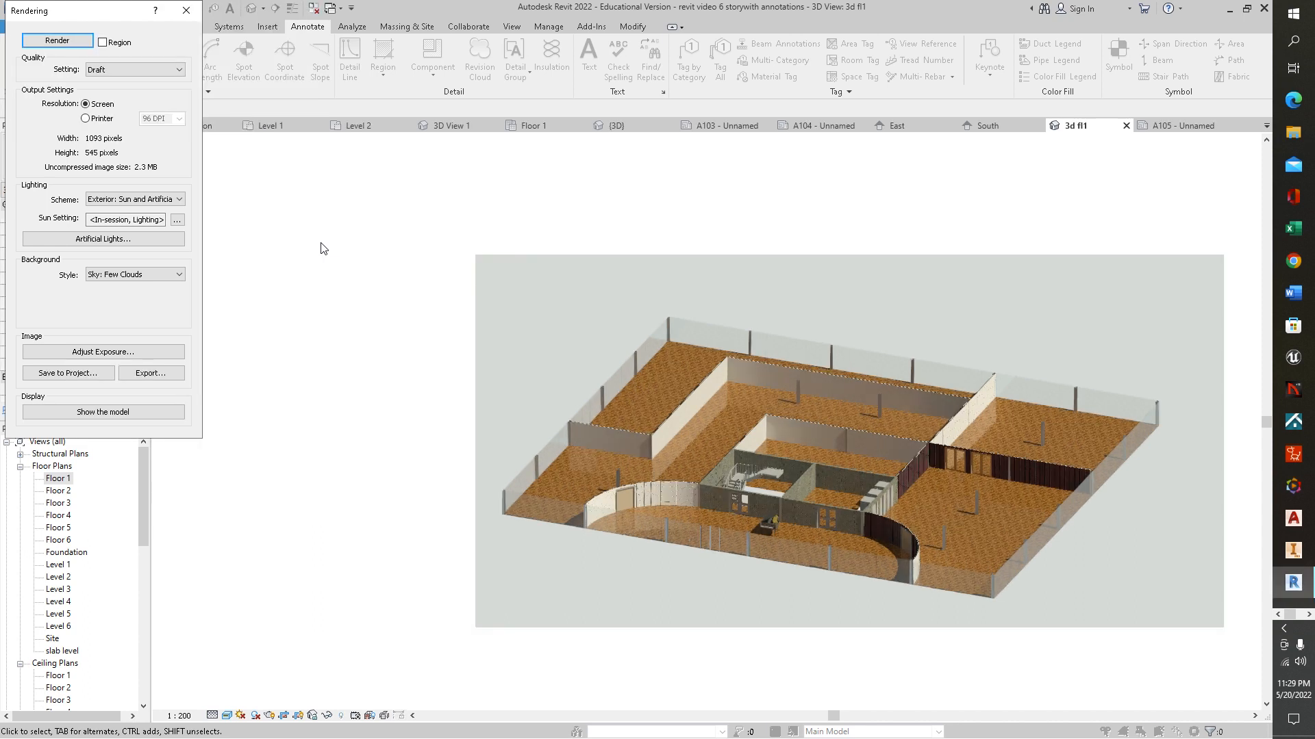
{"action": "left_click", "coordinate": [57, 41]}
- Save the rendered image to the project as 3d fl1_1 and close the rendering settings
{"action": "left_click", "coordinate": [68, 373]}
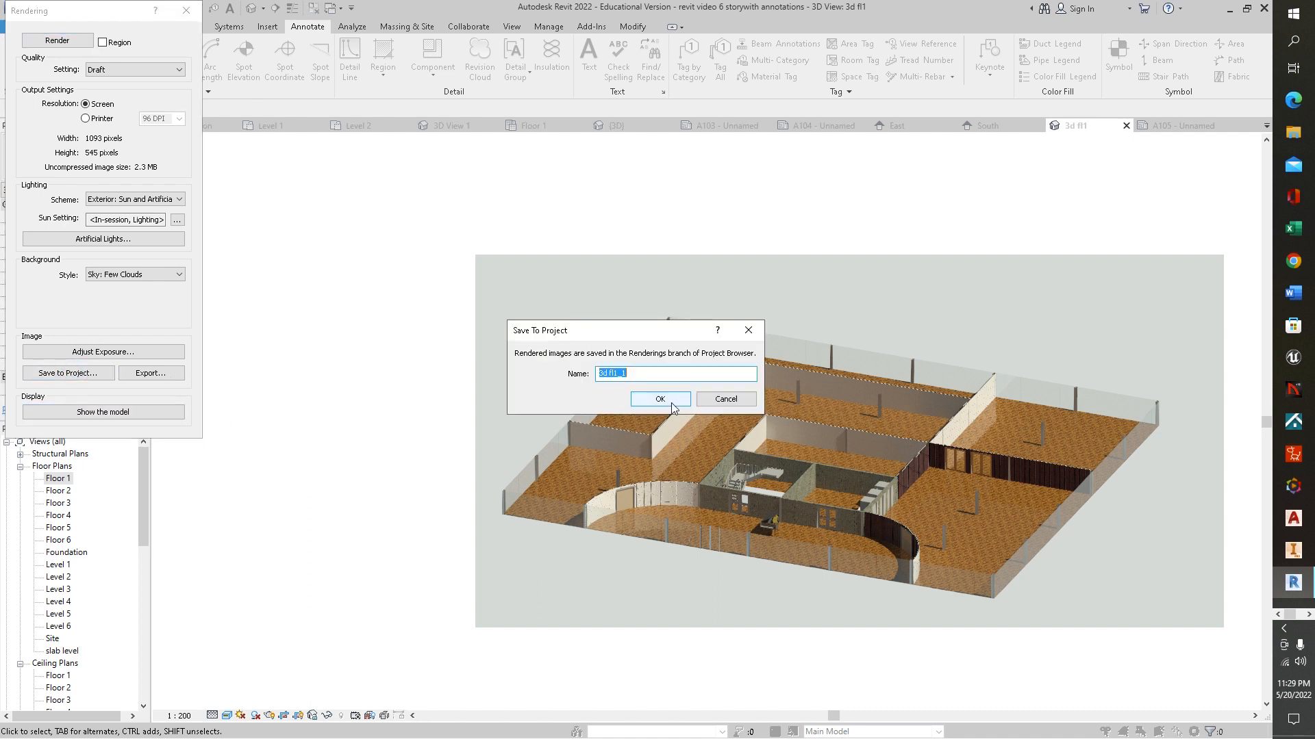
{"action": "left_click_drag", "start_coordinate": [637, 375], "coordinate": [623, 374]}
{"action": "left_click", "coordinate": [660, 400]}
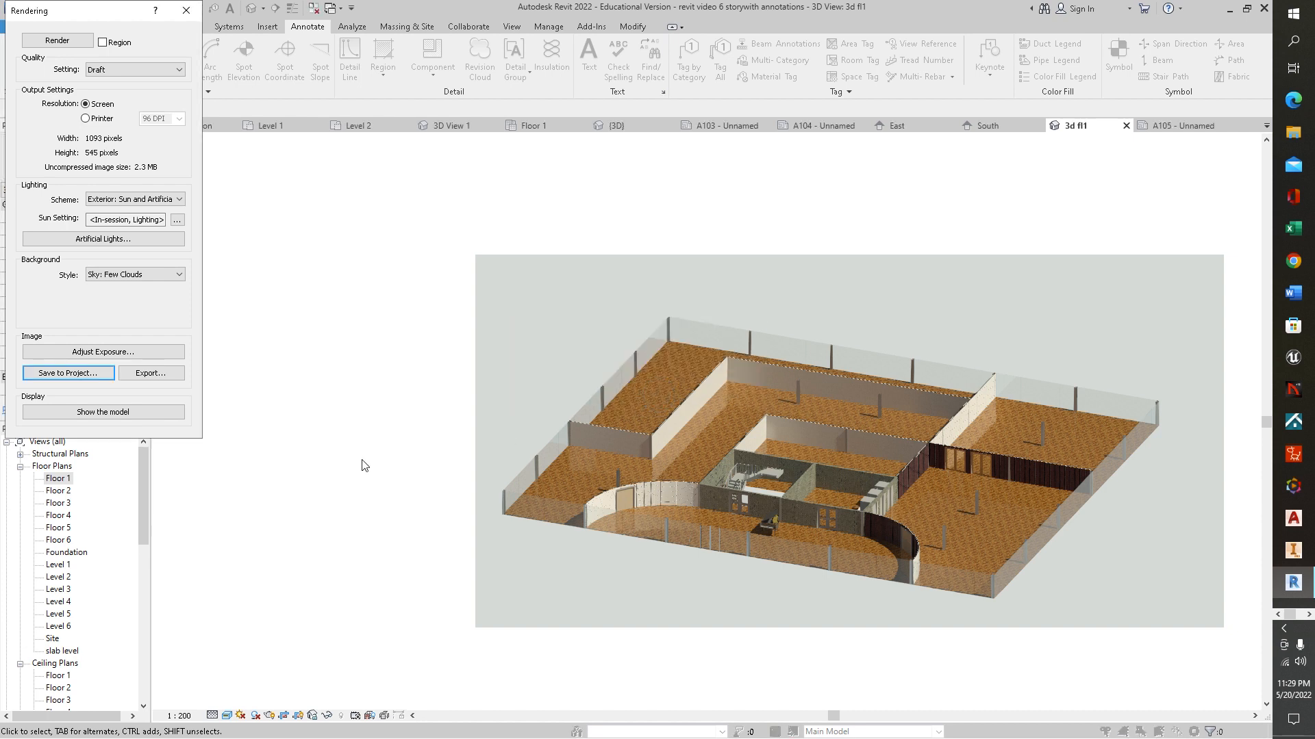
{"action": "left_click", "coordinate": [186, 11]}
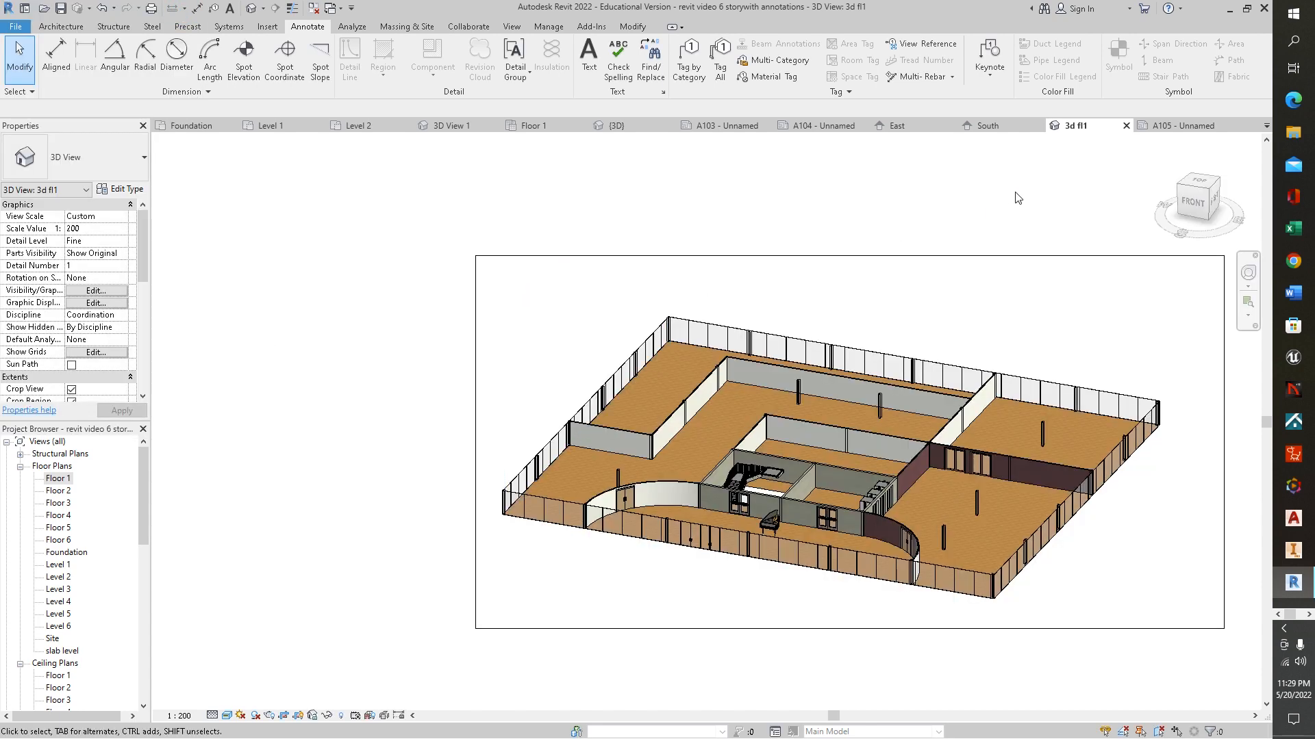
- Place the 3d fl1_1 rendering on sheet A105 beneath the 3d fl1 view, beside the floor plan
{"action": "left_click", "coordinate": [1184, 129]}
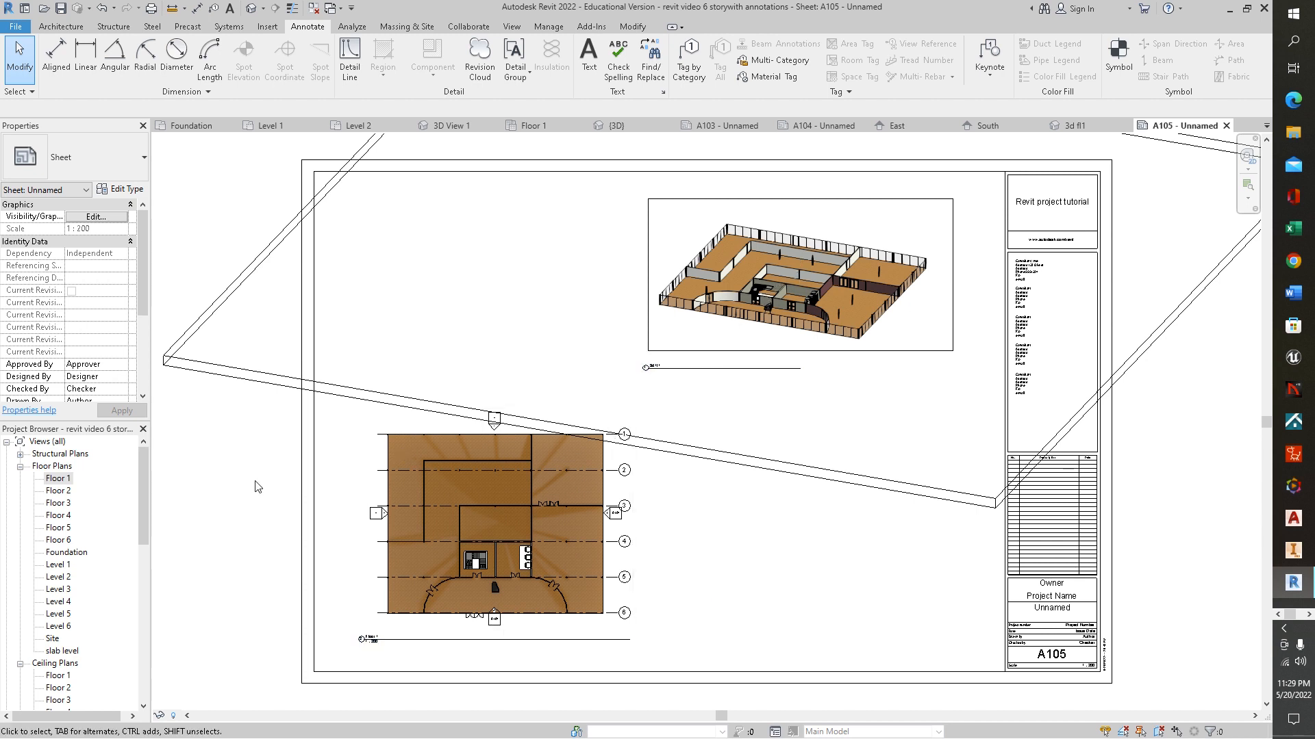
{"action": "left_click", "coordinate": [146, 529]}
{"action": "left_click_drag", "start_coordinate": [146, 529], "coordinate": [136, 606]}
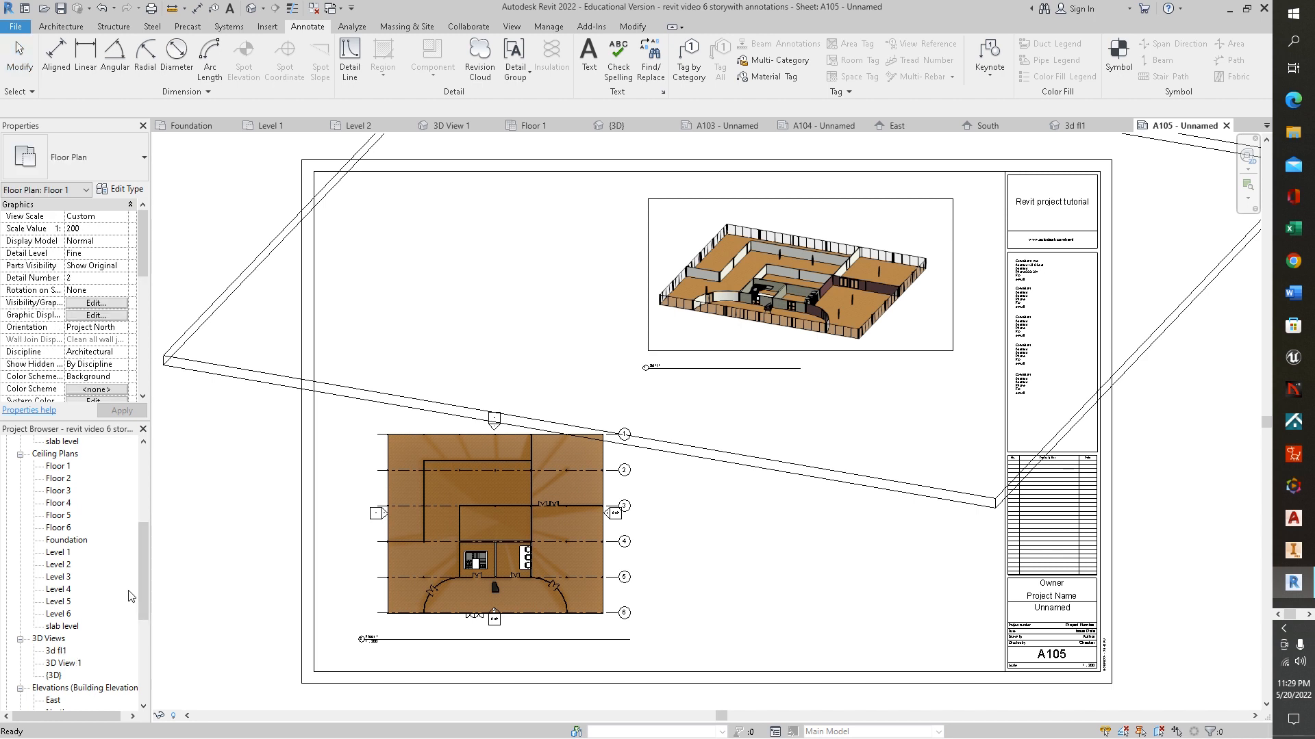
{"action": "left_click_drag", "start_coordinate": [138, 578], "coordinate": [143, 637]}
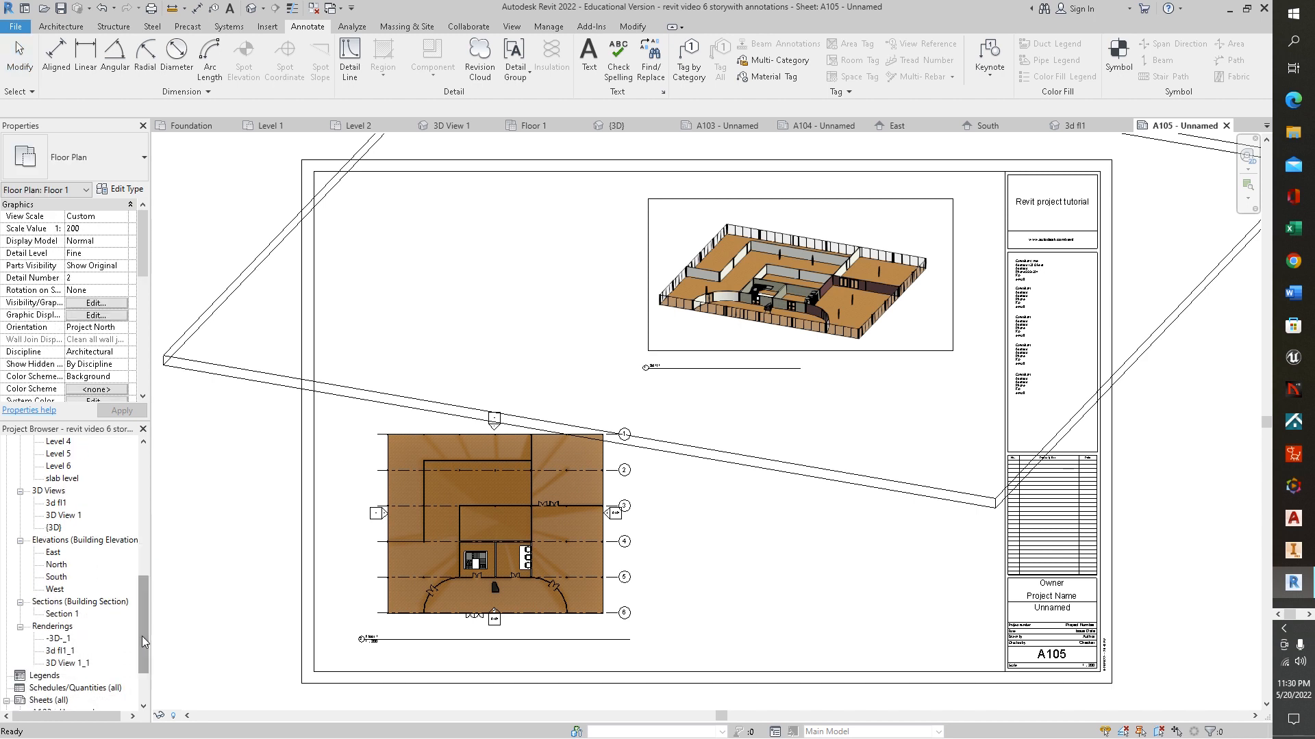
{"action": "left_click", "coordinate": [60, 652]}
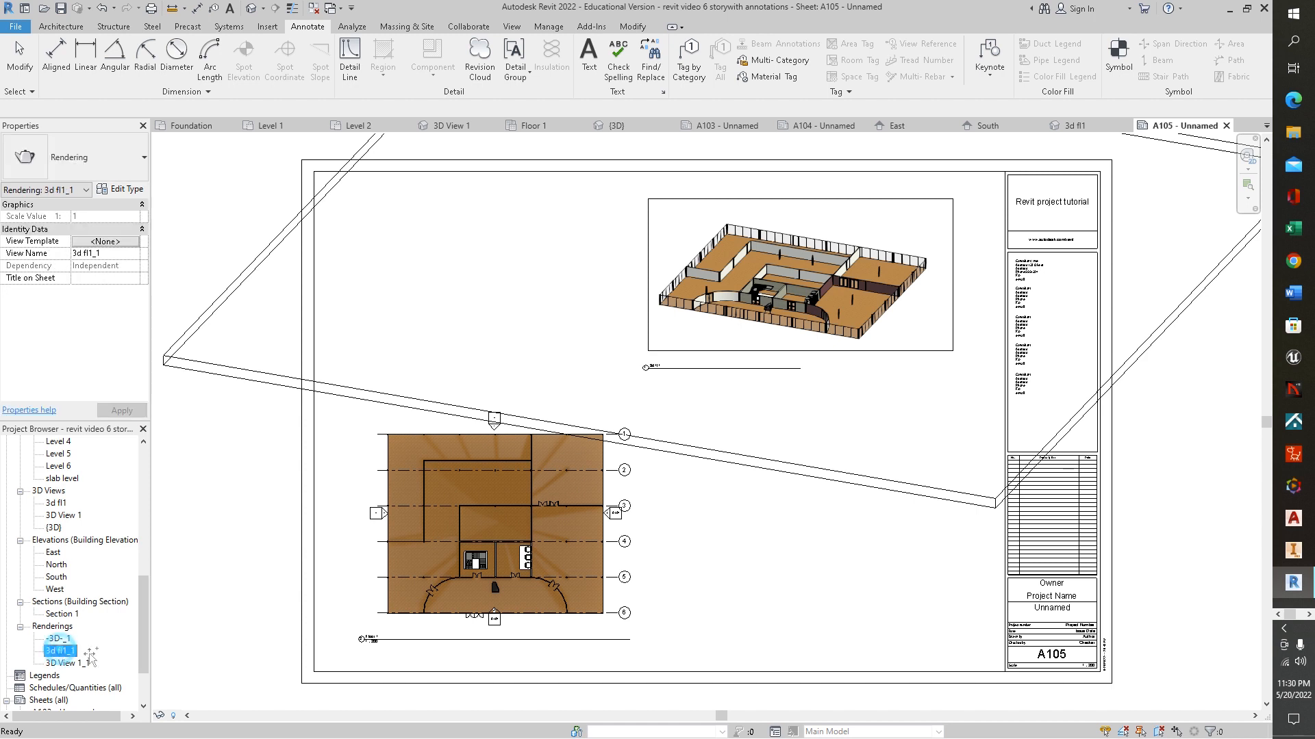
{"action": "left_click_drag", "start_coordinate": [852, 528], "coordinate": [836, 531]}
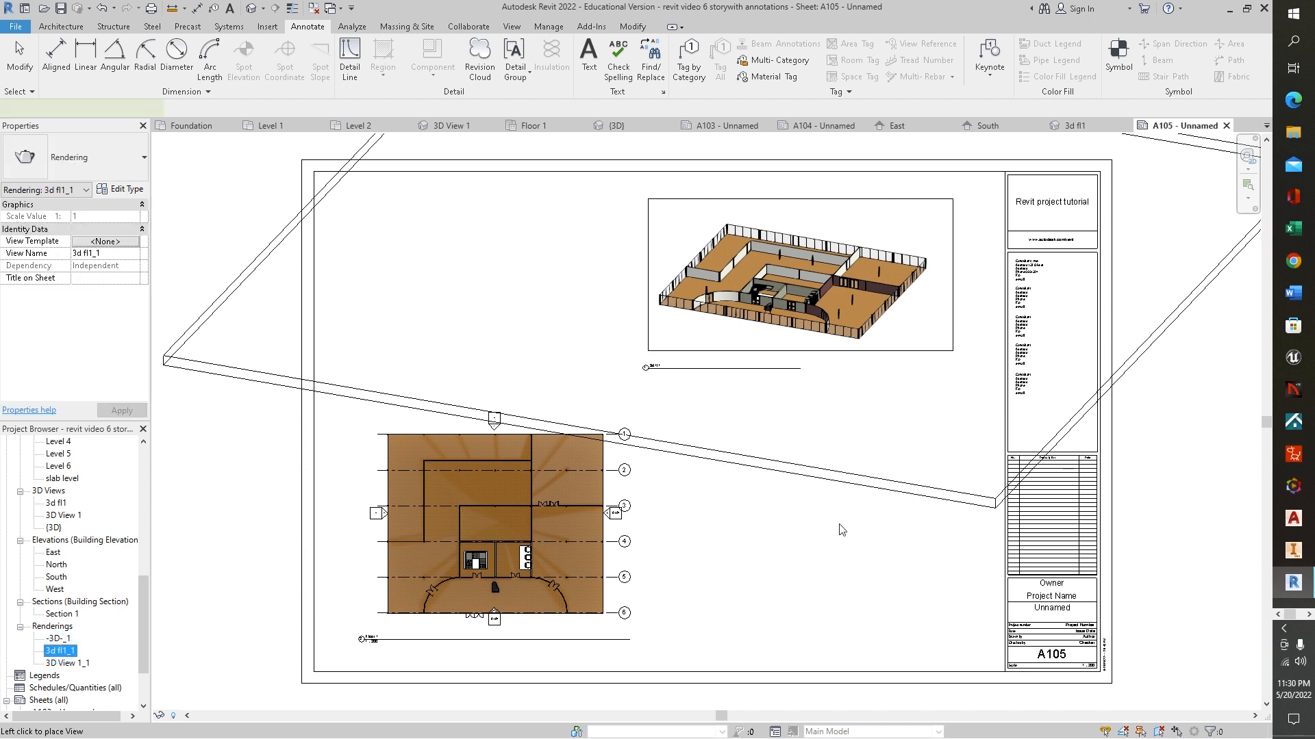
{"action": "left_click", "coordinate": [808, 499]}
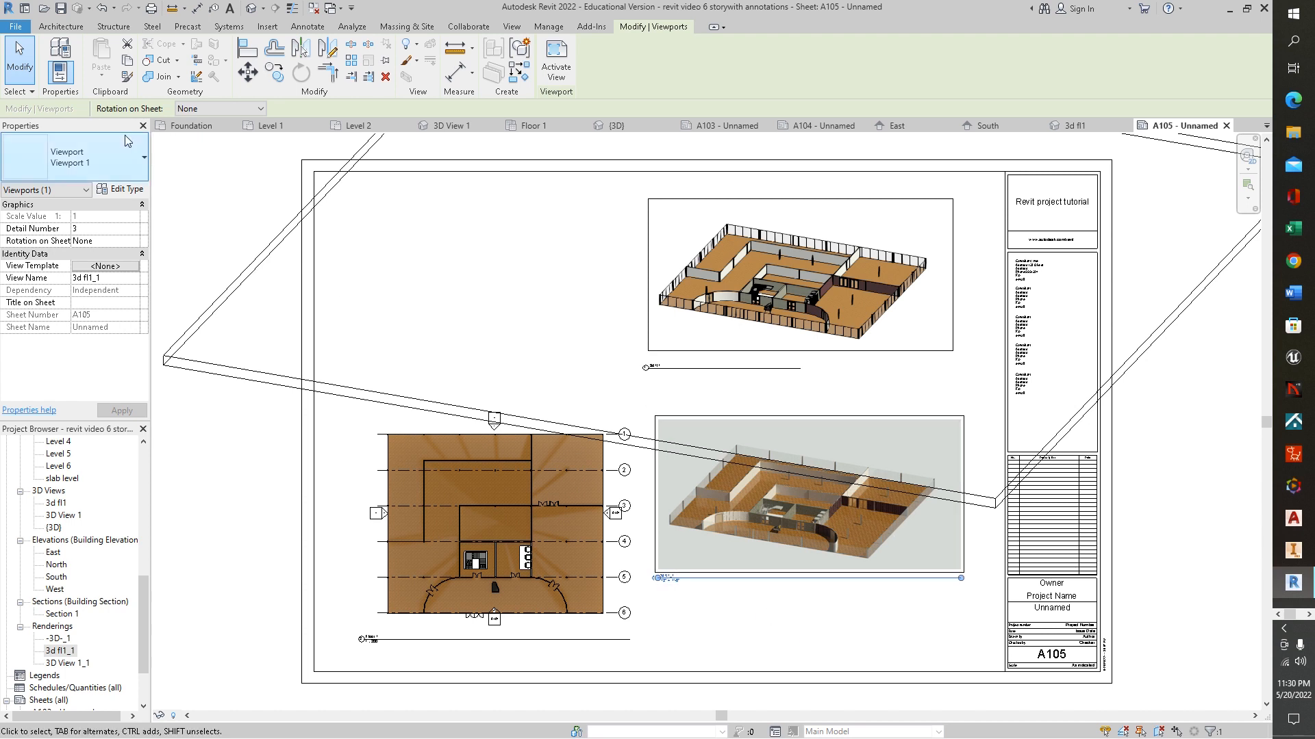
- Choose novaPDF 11 as the printer for sheet A105, close the print settings without printing and clear the viewport selection
{"action": "left_click", "coordinate": [16, 30]}
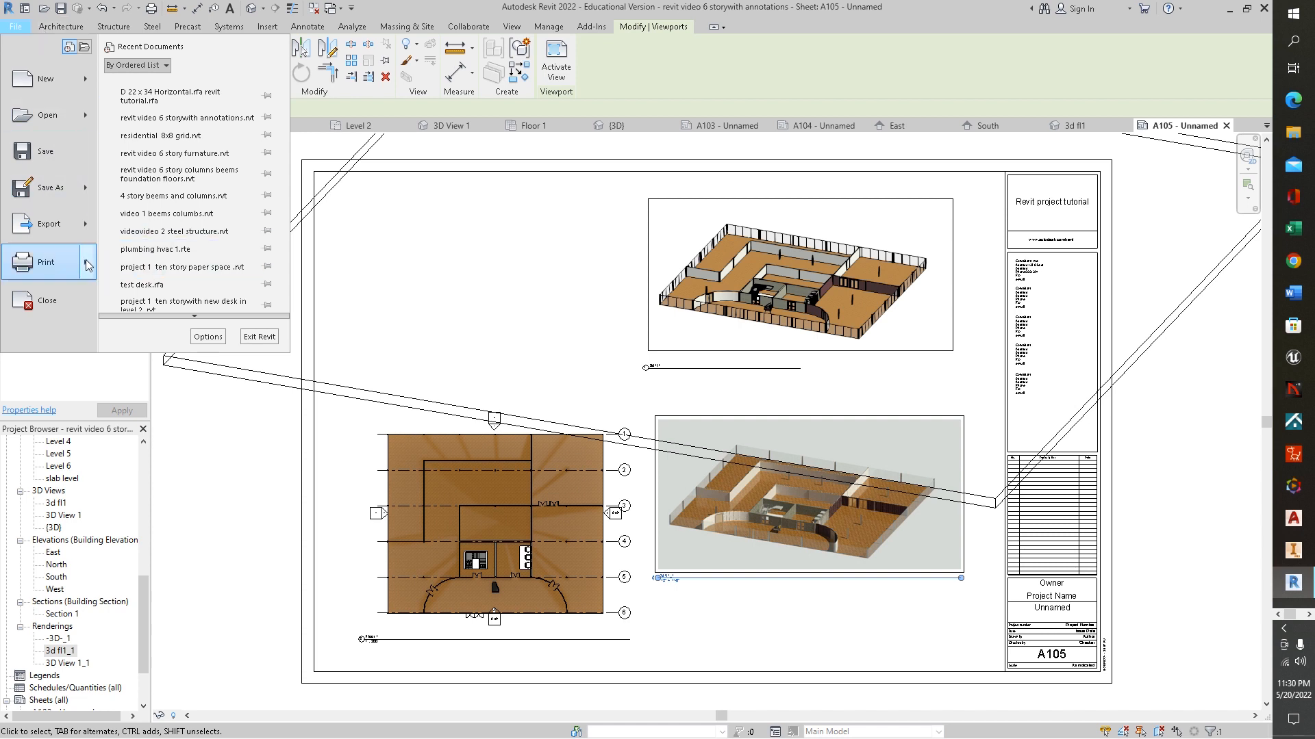
{"action": "mouse_move", "coordinate": [85, 260]}
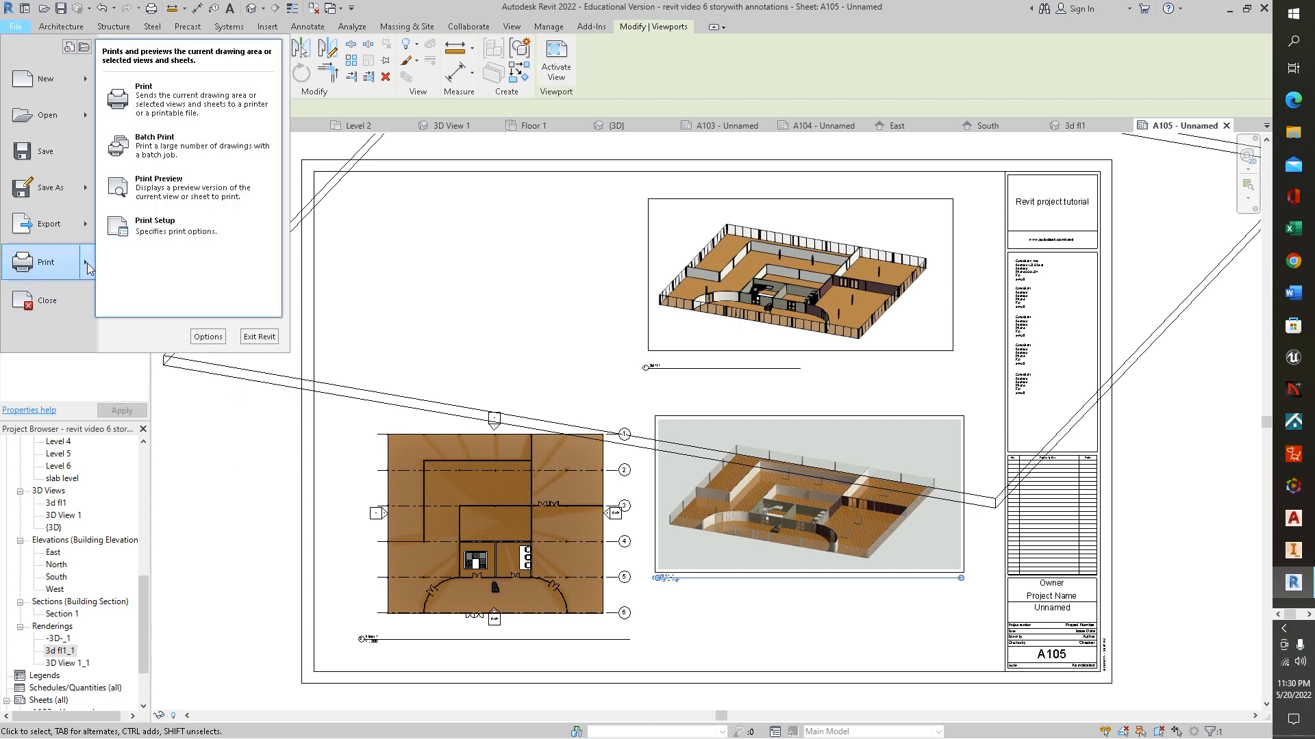
{"action": "left_click", "coordinate": [216, 104]}
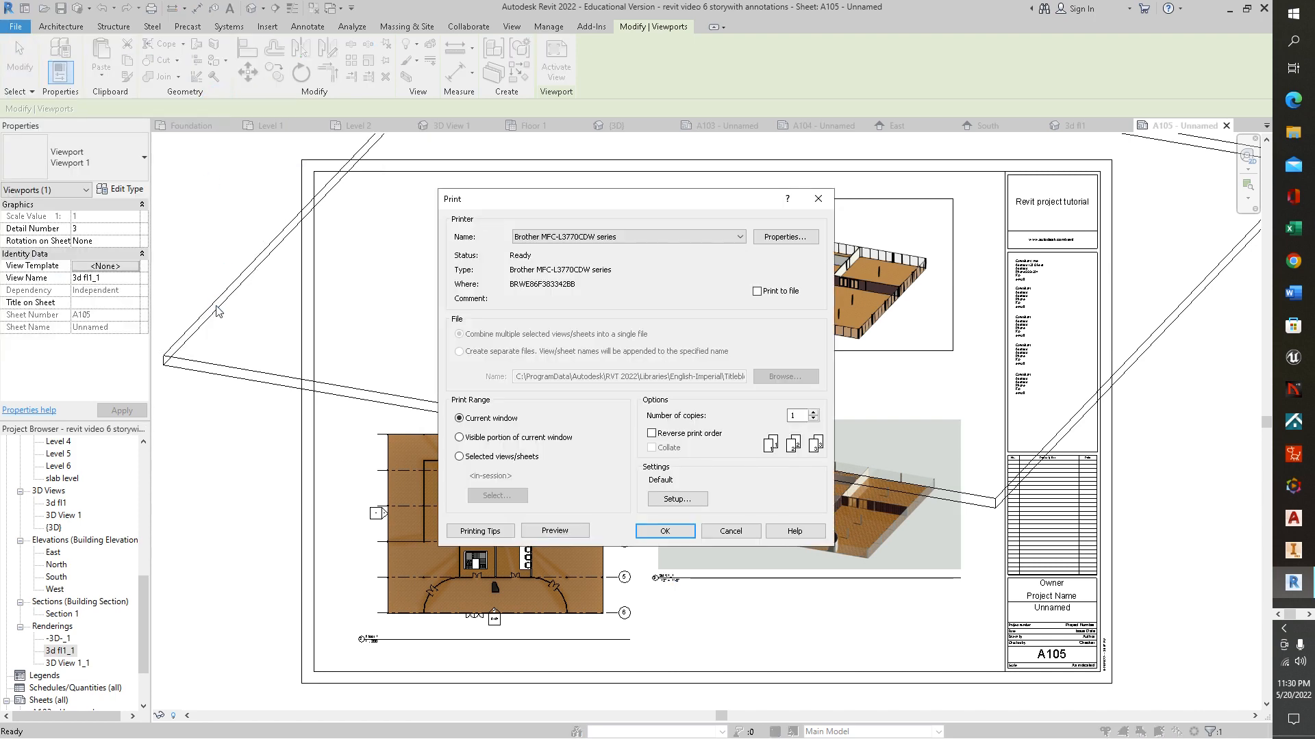
{"action": "left_click", "coordinate": [743, 236]}
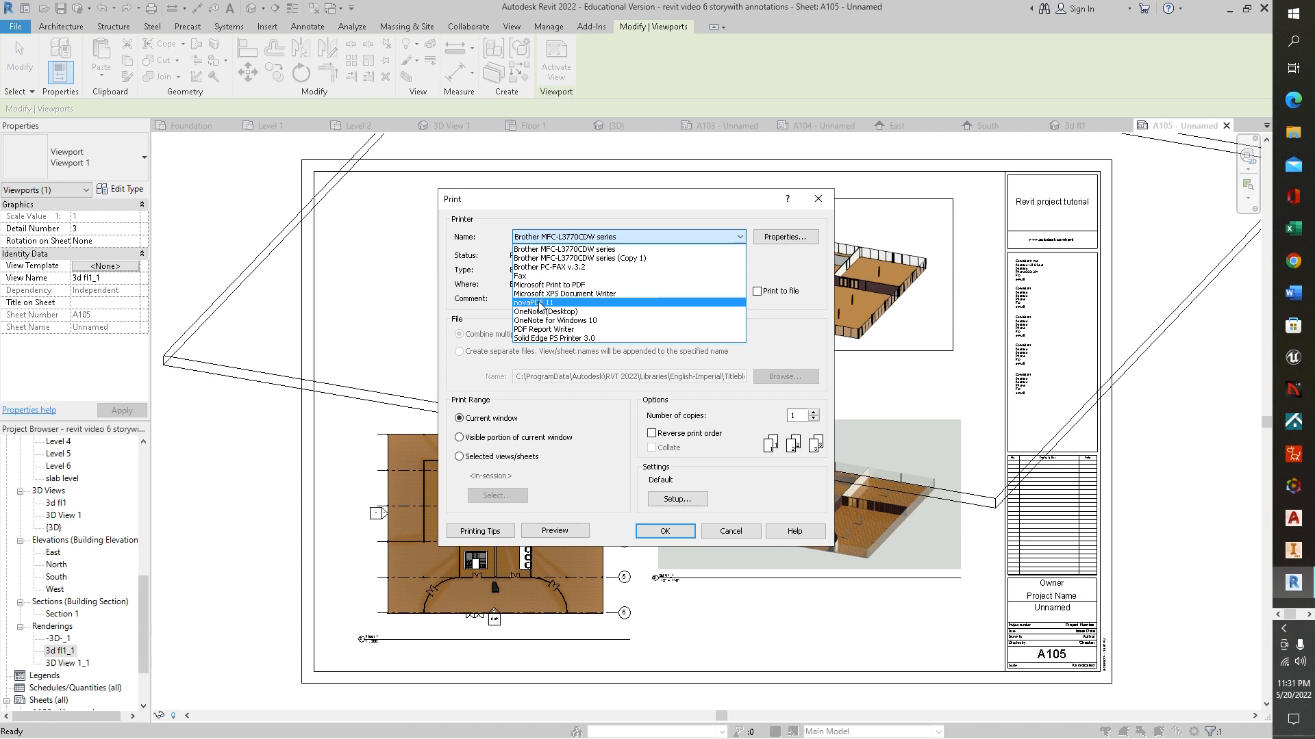
{"action": "left_click", "coordinate": [540, 303]}
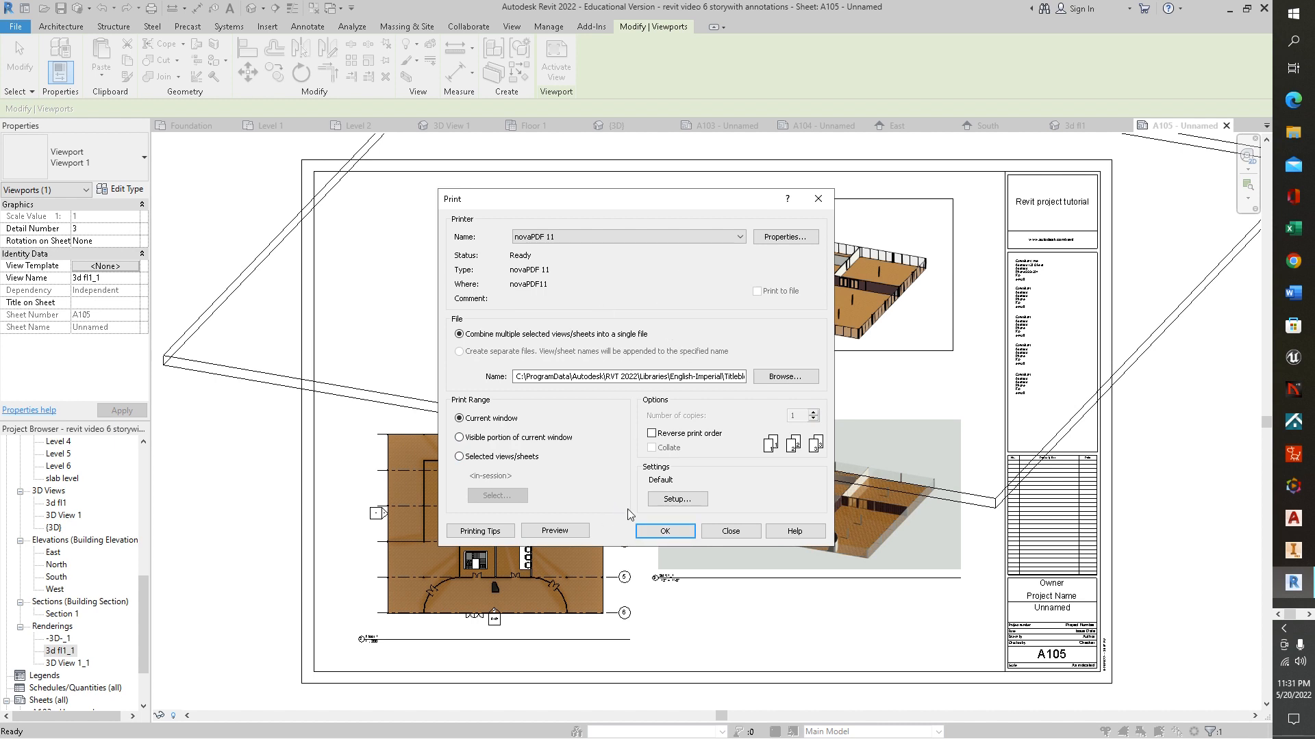
{"action": "left_click", "coordinate": [730, 532]}
{"action": "left_click", "coordinate": [621, 348]}
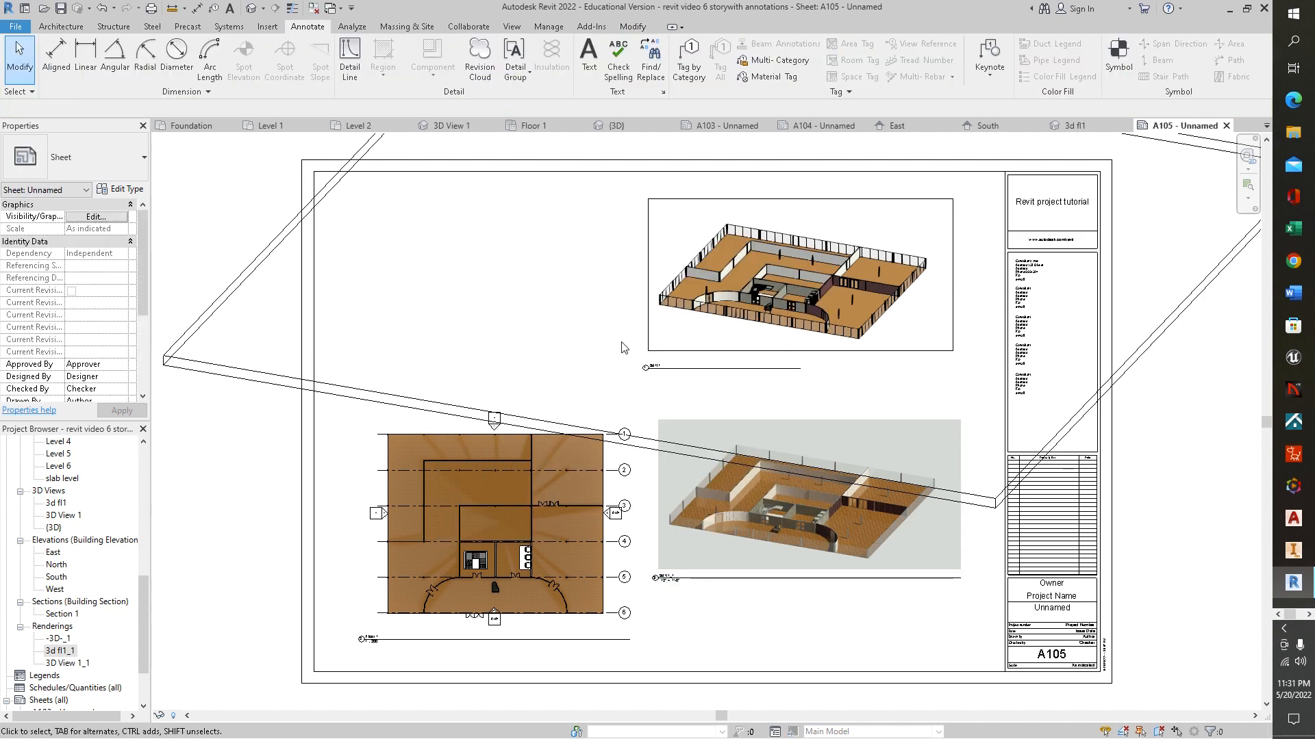